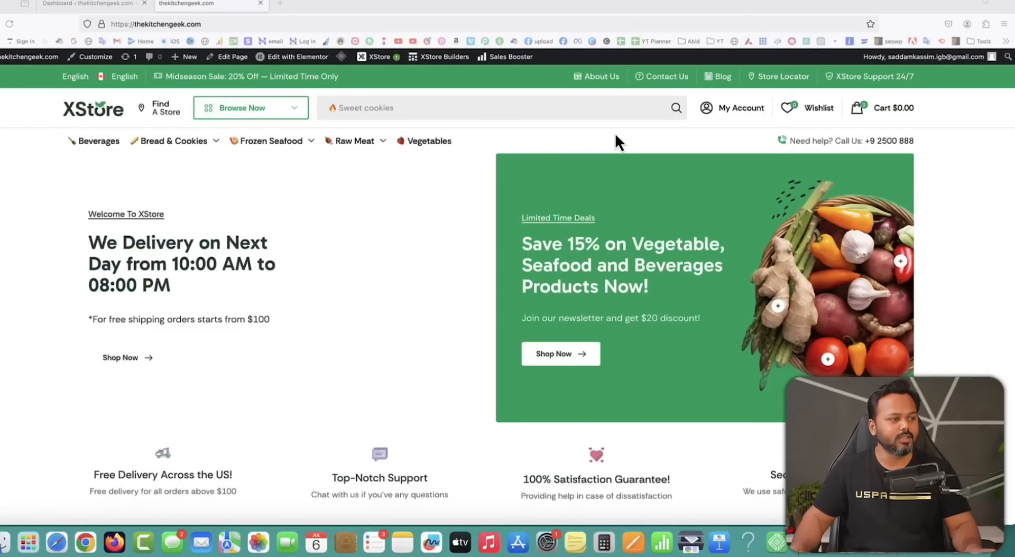
Scroll down to Deal Of The Month and open the Mushrooms product page.
scroll(653, 218, "down", 3)
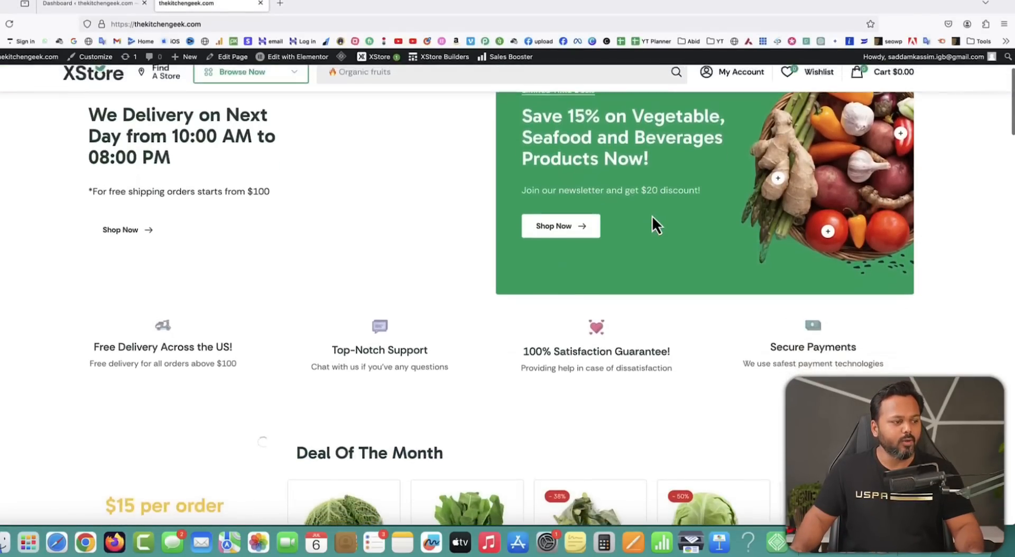
scroll(652, 216, "down", 3)
scroll(627, 203, "down", 2)
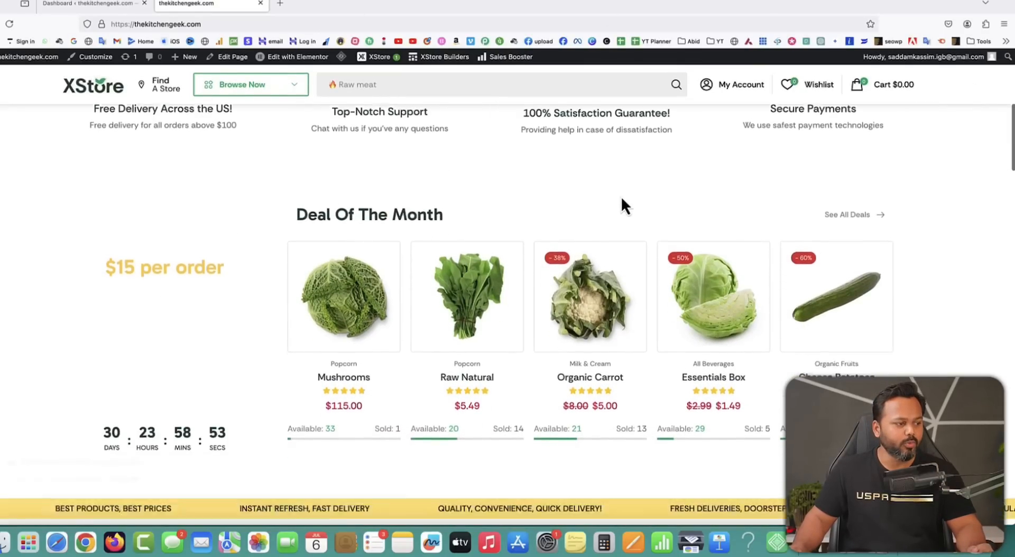
scroll(621, 196, "down", 2)
left_click(579, 217)
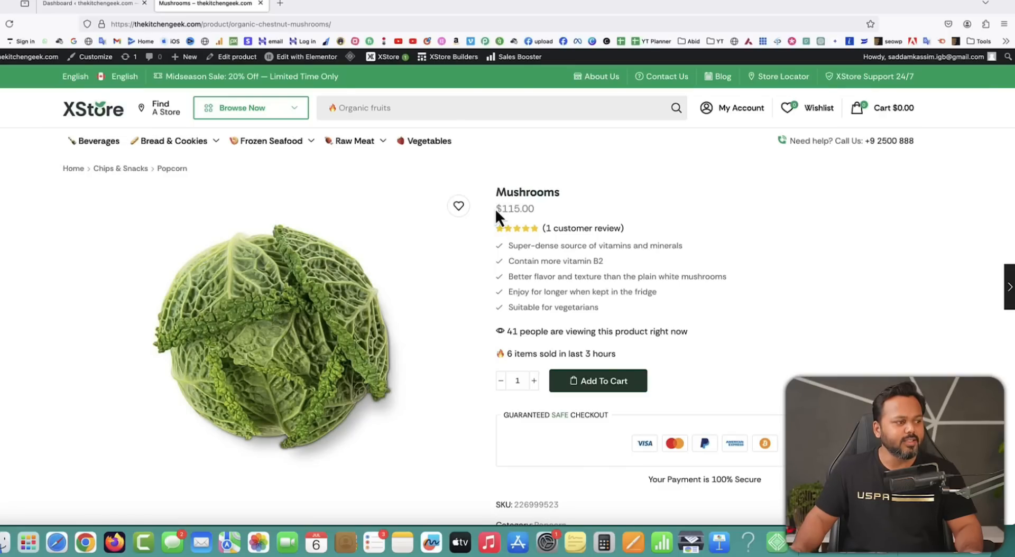
Add one Mushrooms to the cart, bringing the cart total to $115.00.
left_click_drag(496, 210, 517, 208)
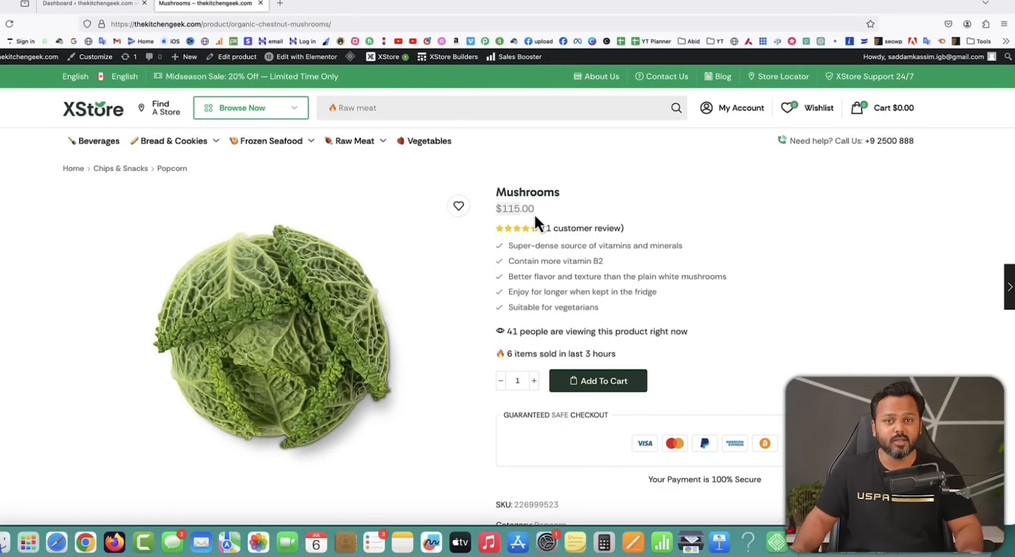
left_click(580, 216)
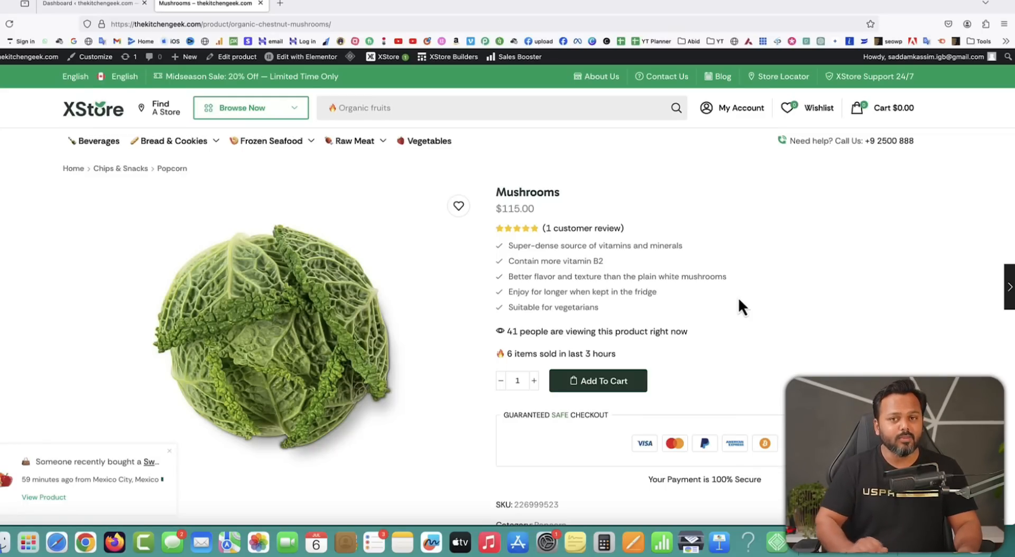
left_click(597, 383)
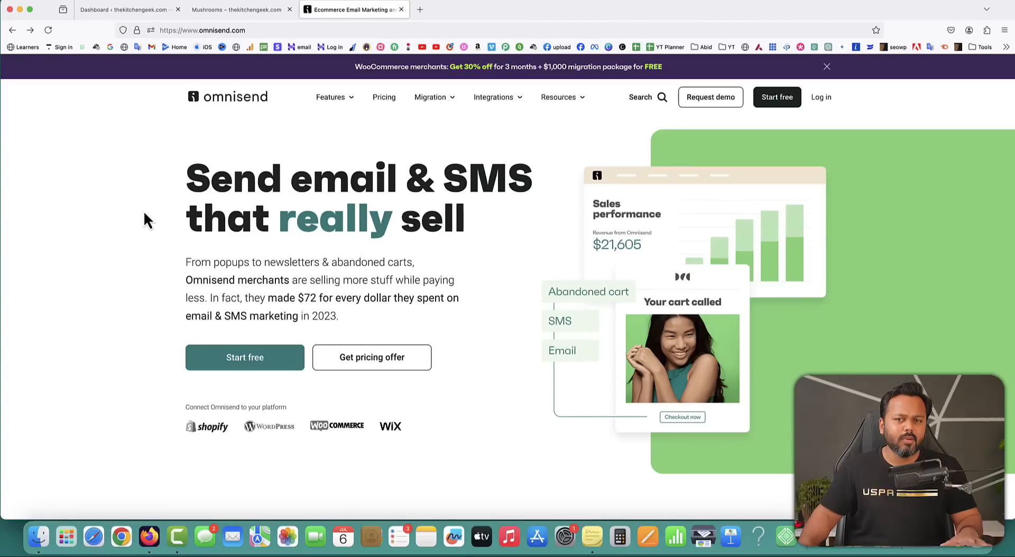
scroll(144, 214, "down", 5)
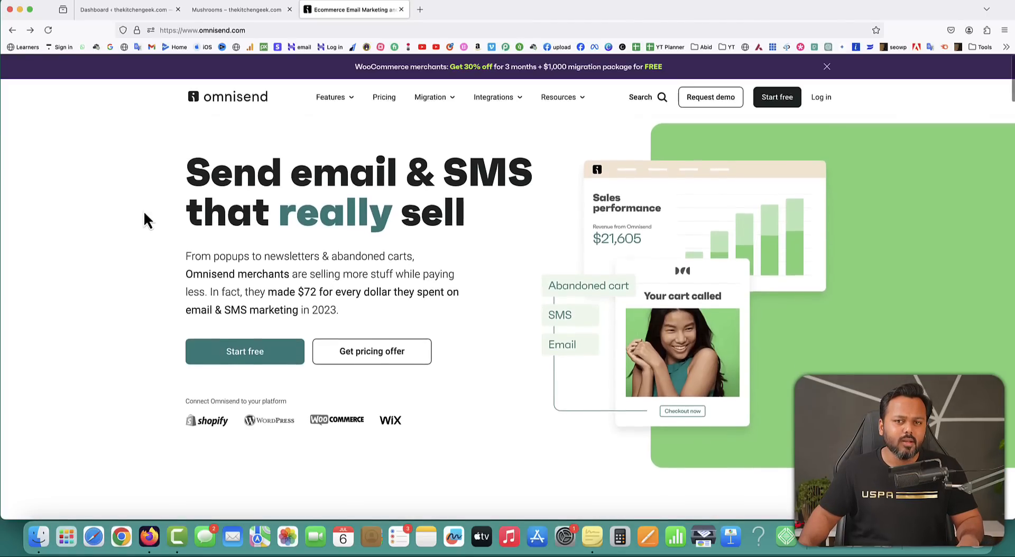
scroll(146, 218, "down", 5)
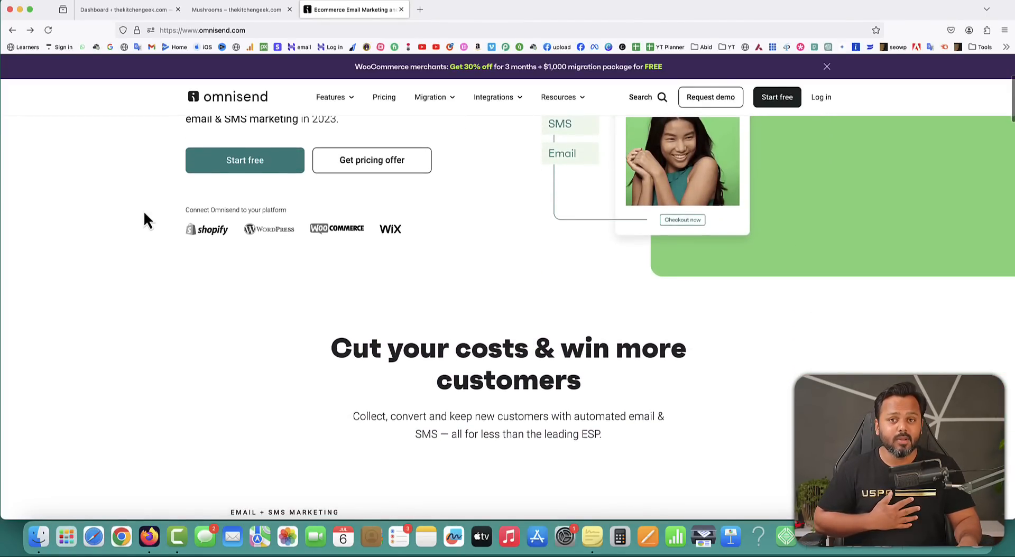
scroll(144, 214, "down", 7)
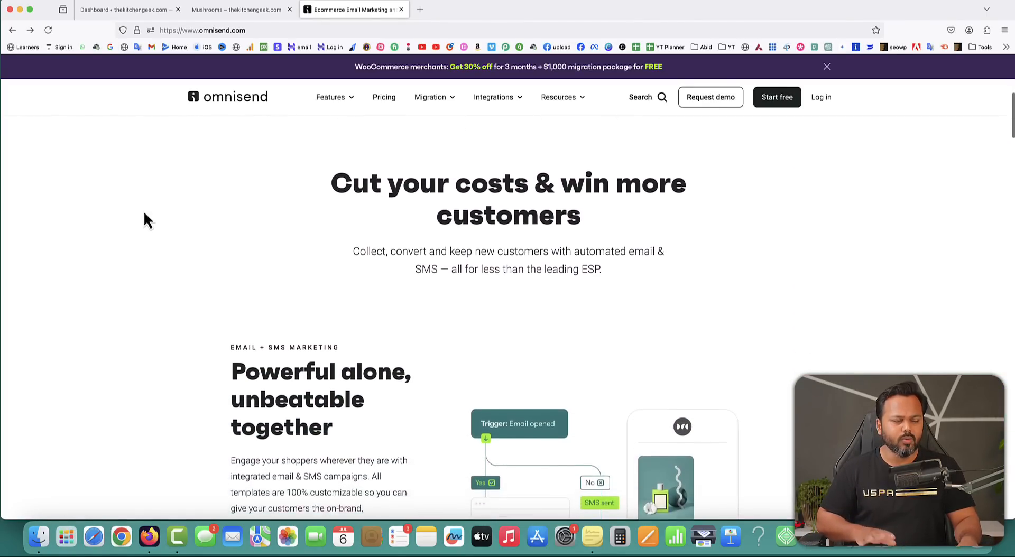
scroll(144, 211, "down", 1)
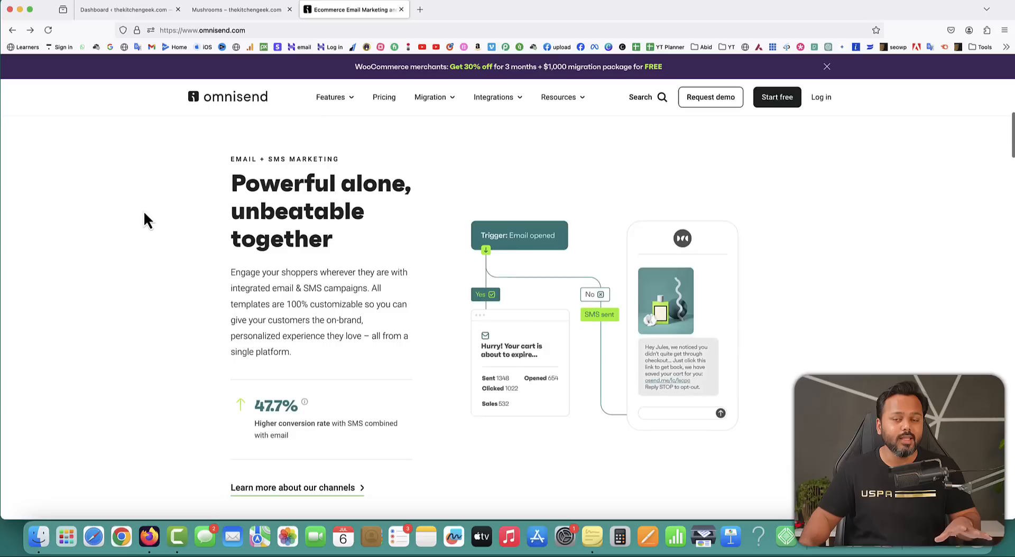
left_click_drag(231, 172, 358, 238)
left_click(365, 249)
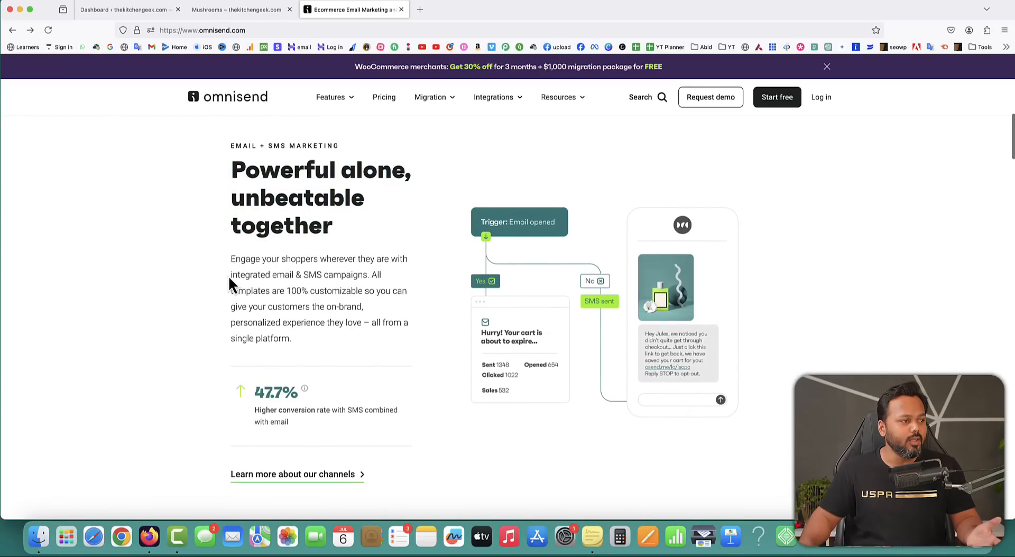
left_click_drag(228, 275, 365, 276)
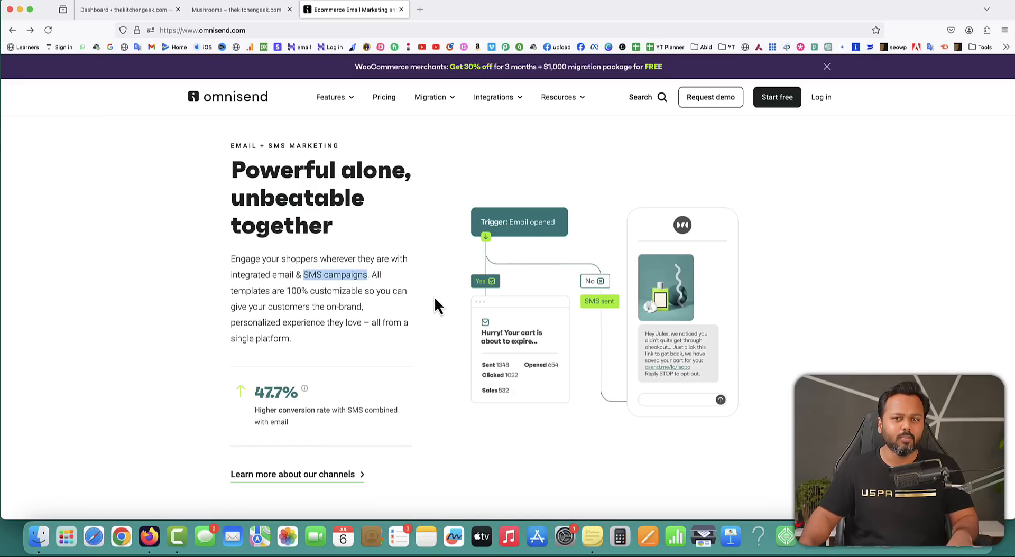
scroll(435, 300, "down", 10)
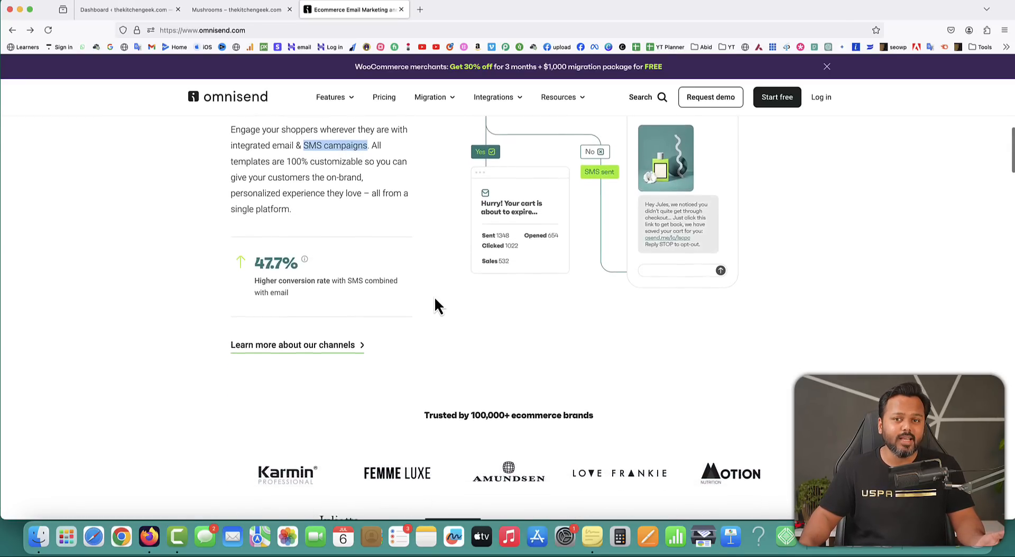
scroll(435, 305, "down", 20)
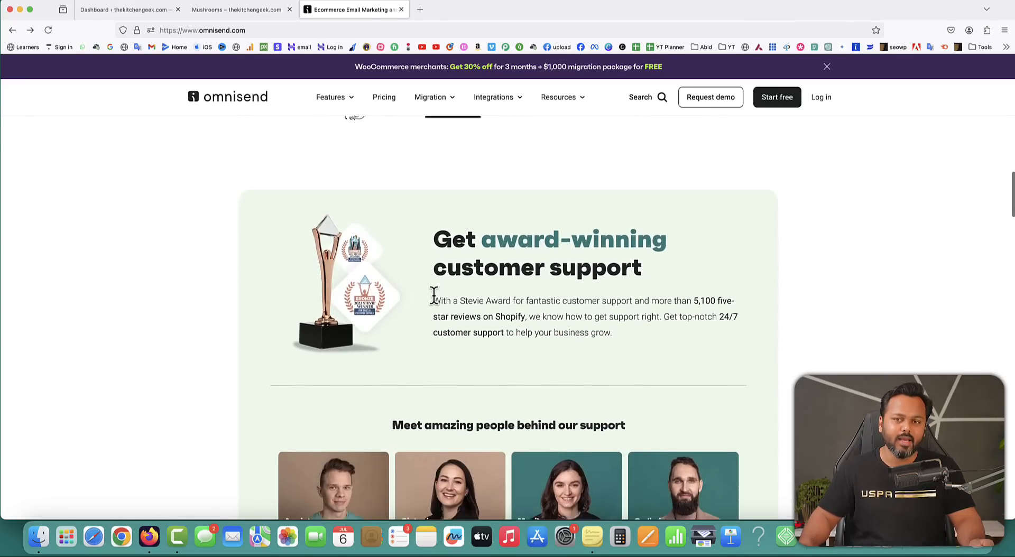
scroll(435, 305, "down", 6)
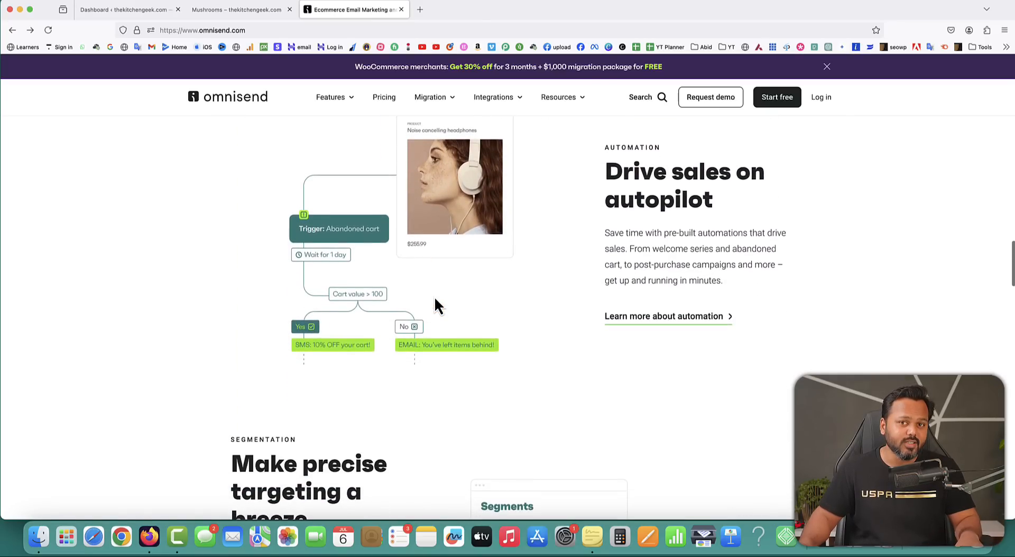
scroll(434, 306, "up", 3)
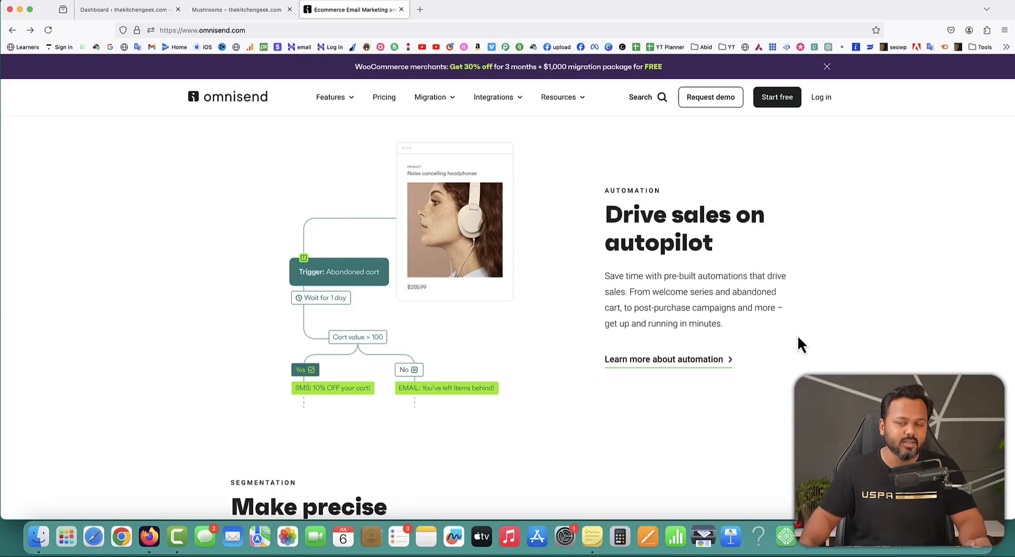
left_click_drag(607, 217, 731, 316)
left_click(682, 286)
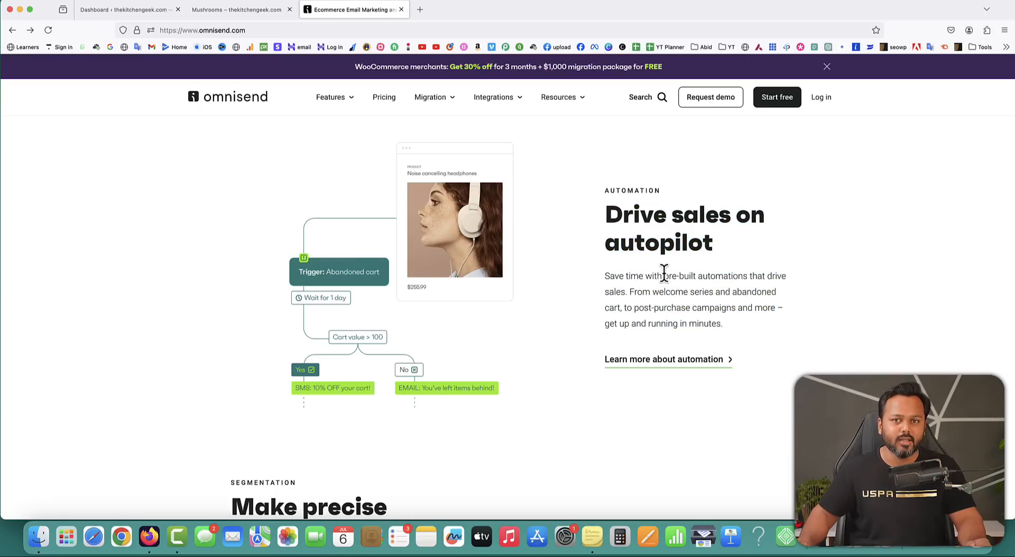
left_click_drag(664, 276, 779, 276)
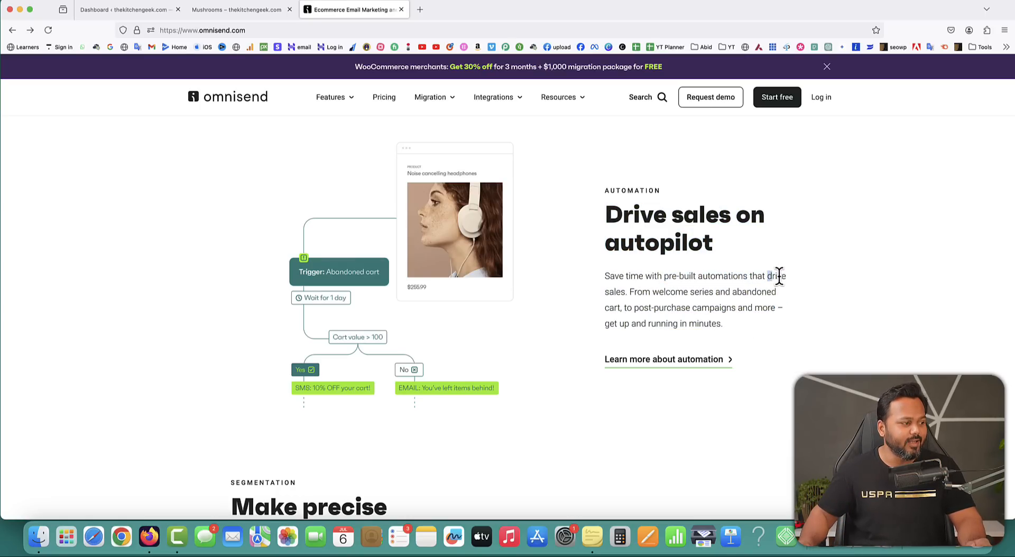
left_click_drag(606, 292, 630, 293)
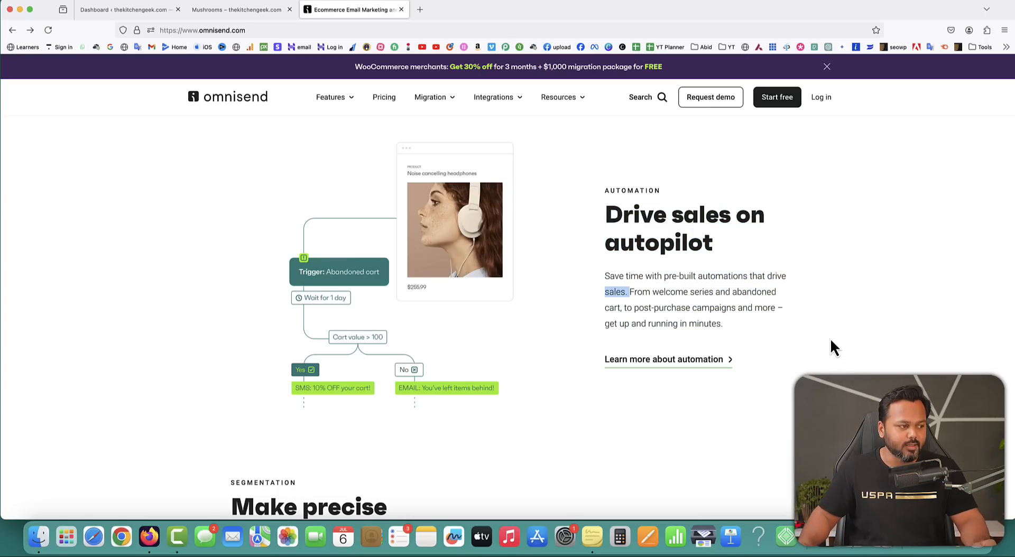
left_click(801, 328)
mouse_move(732, 292)
left_mouse_down()
mouse_move(634, 308)
mouse_move(736, 309)
left_mouse_up()
left_click(784, 332)
scroll(784, 332, "down", 6)
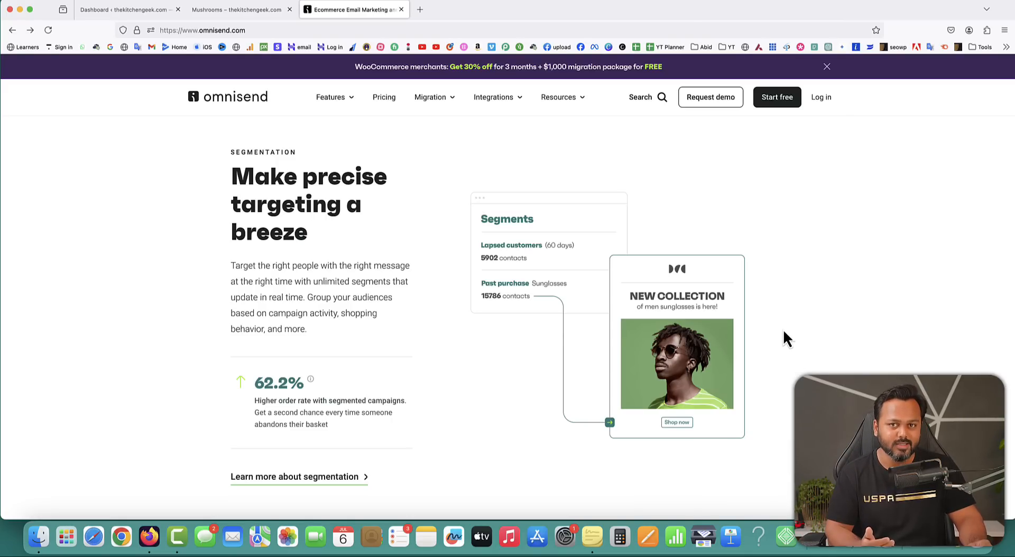
scroll(785, 337, "down", 10)
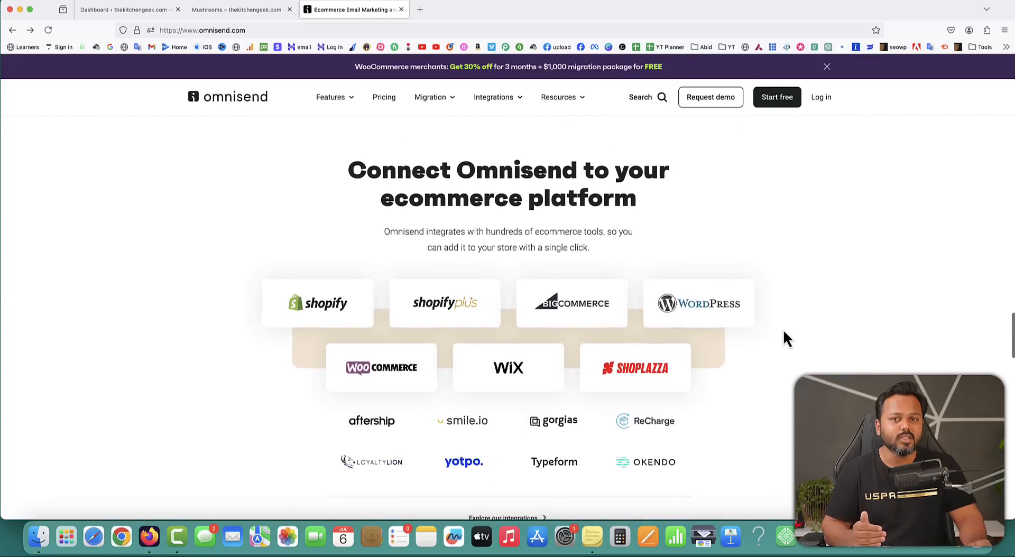
scroll(784, 337, "up", 20)
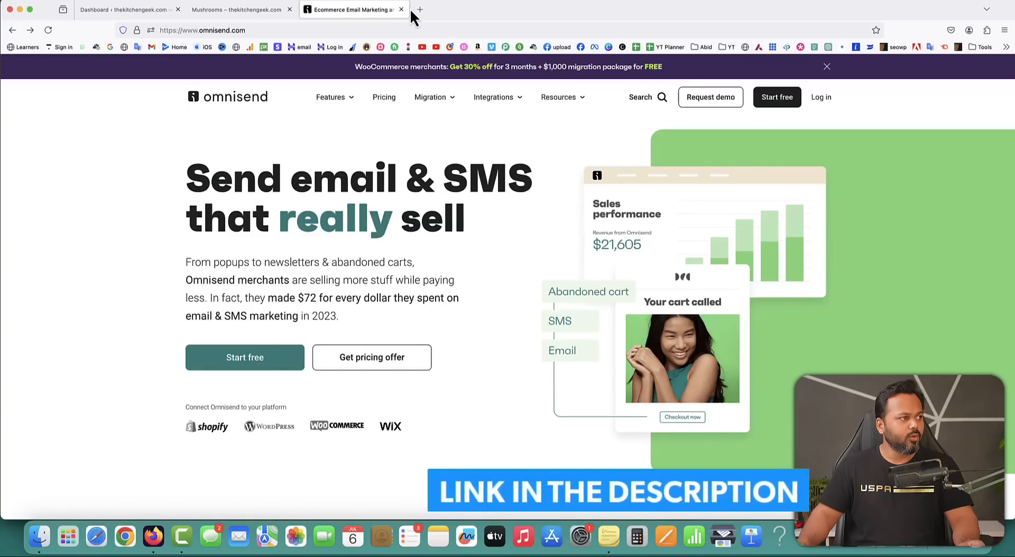
Load the pasted Omnisend sign-up link in a new tab and sign up to reach the dashboard.
left_click(419, 9)
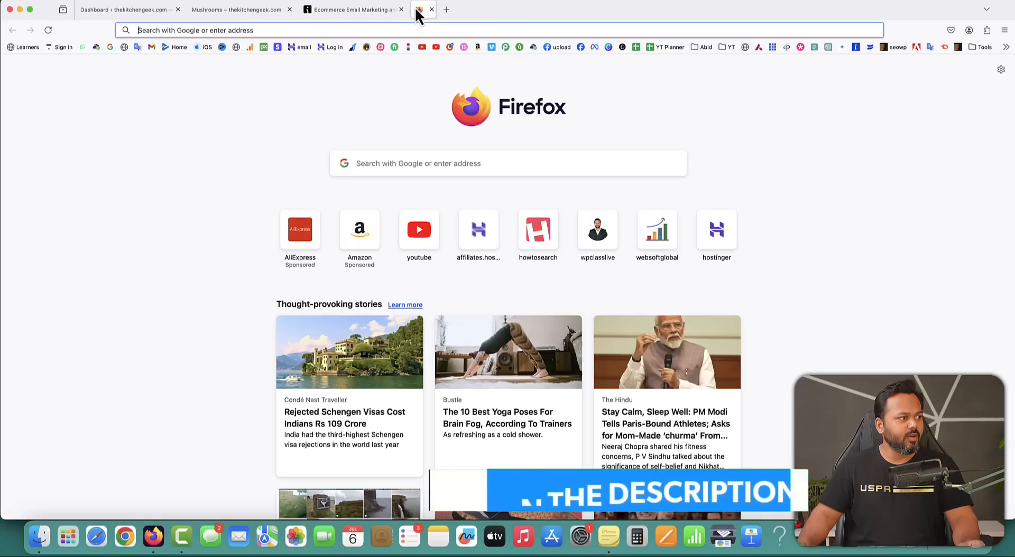
key("Return")
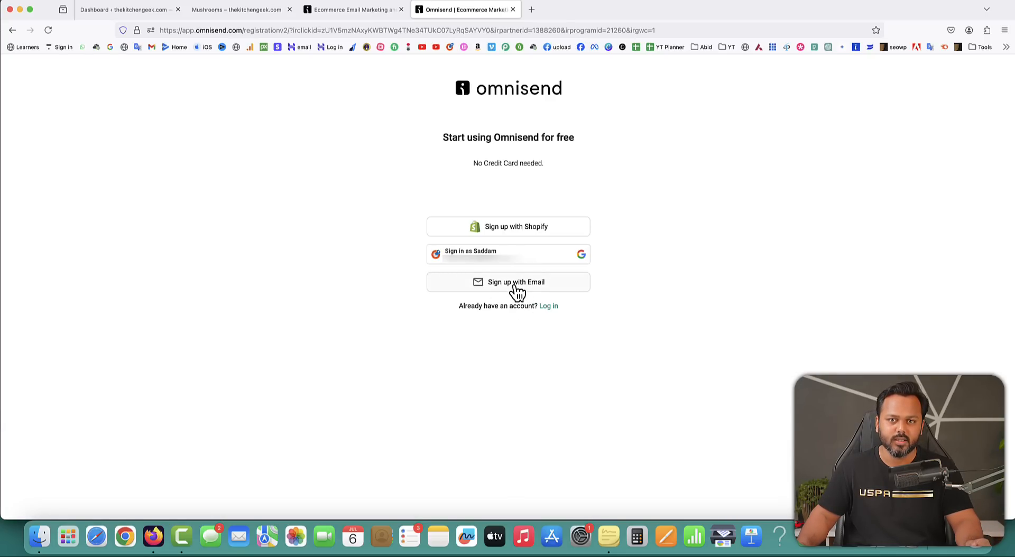
left_click(523, 264)
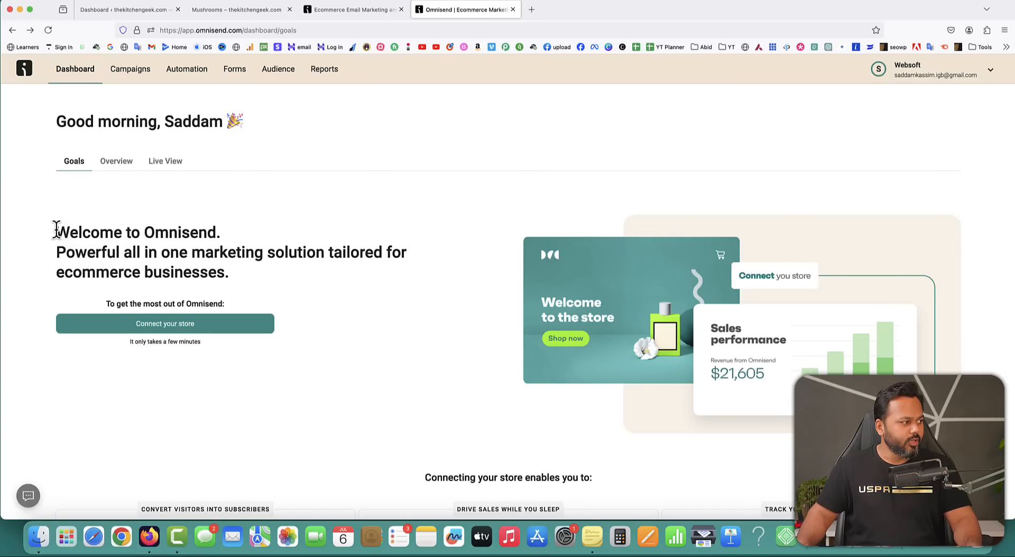
Close the extra Omnisend homepage tab and get back to the Omnisend dashboard.
left_click_drag(55, 232, 216, 232)
left_click(356, 285)
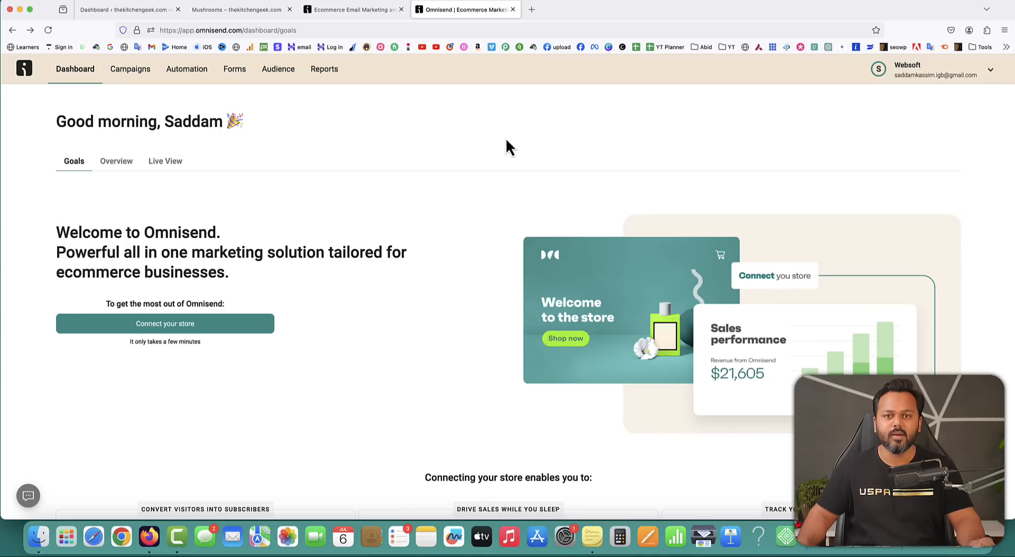
left_click(243, 9)
left_click(401, 9)
left_click(360, 10)
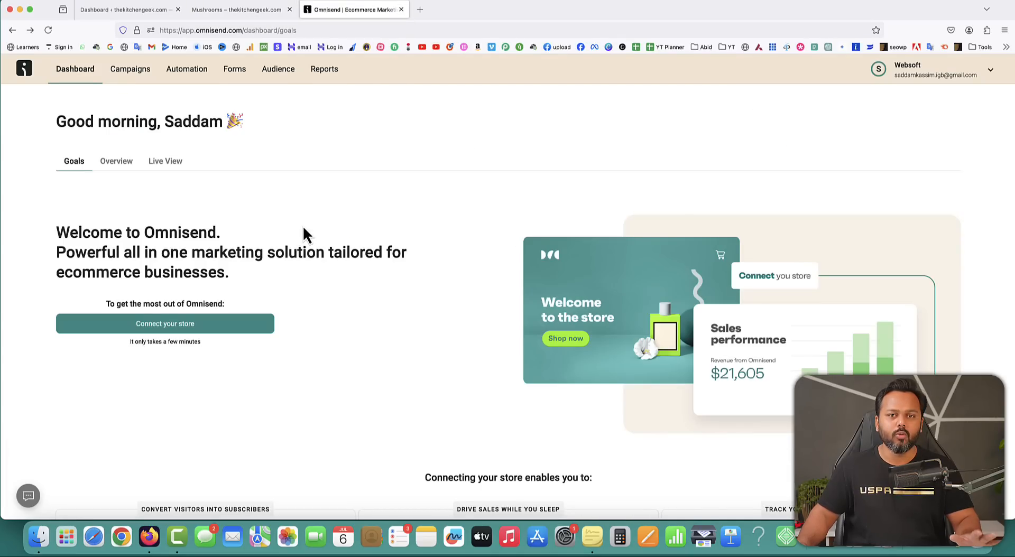
Start connecting a store and pick WooCommerce as the ecommerce platform.
left_click(159, 326)
left_click_drag(221, 120, 375, 132)
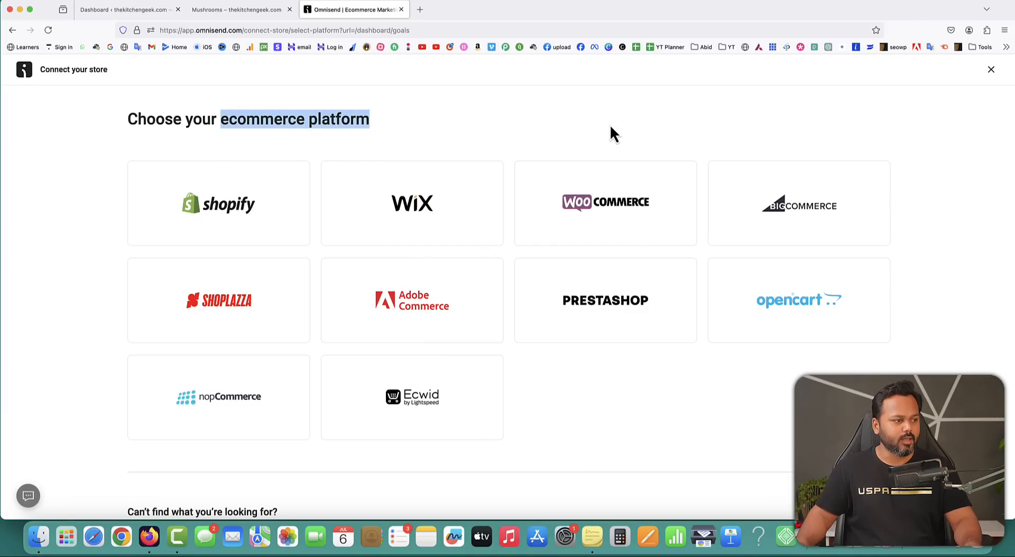
left_click(611, 211)
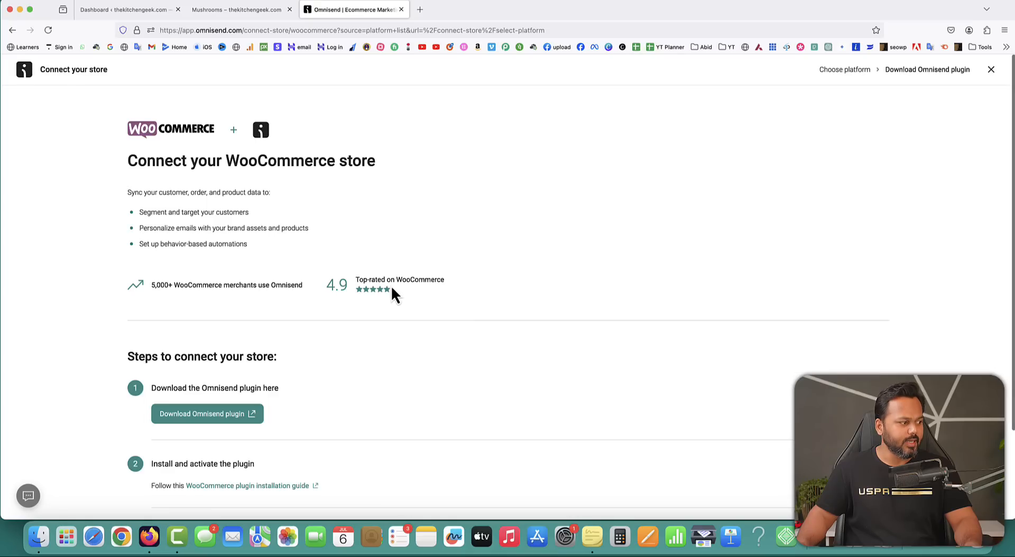
scroll(280, 367, "down", 3)
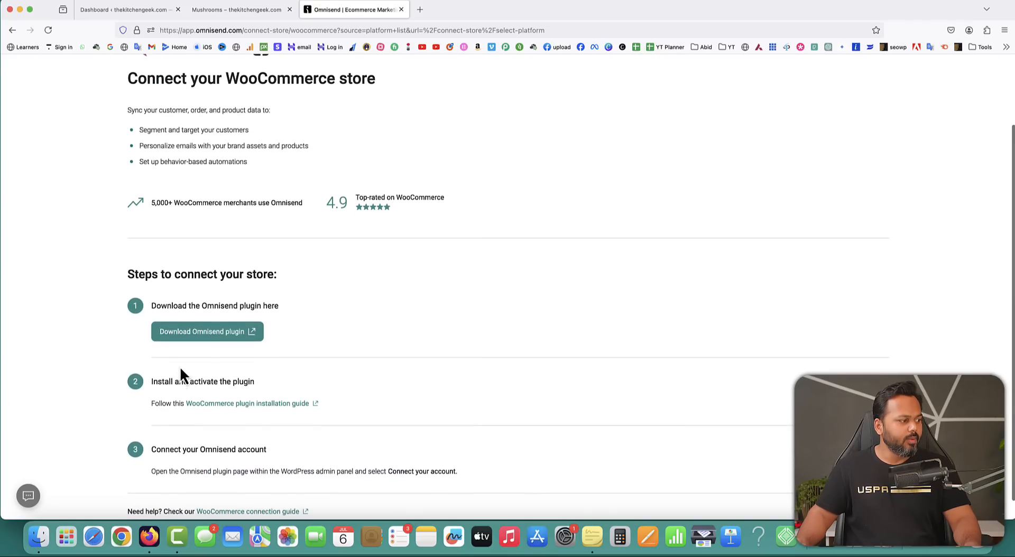
Copy the plugin title 'Email Marketing for WooCommerce by Omnisend' from its WordPress.org page, then return to the dashboard.
left_click(204, 338)
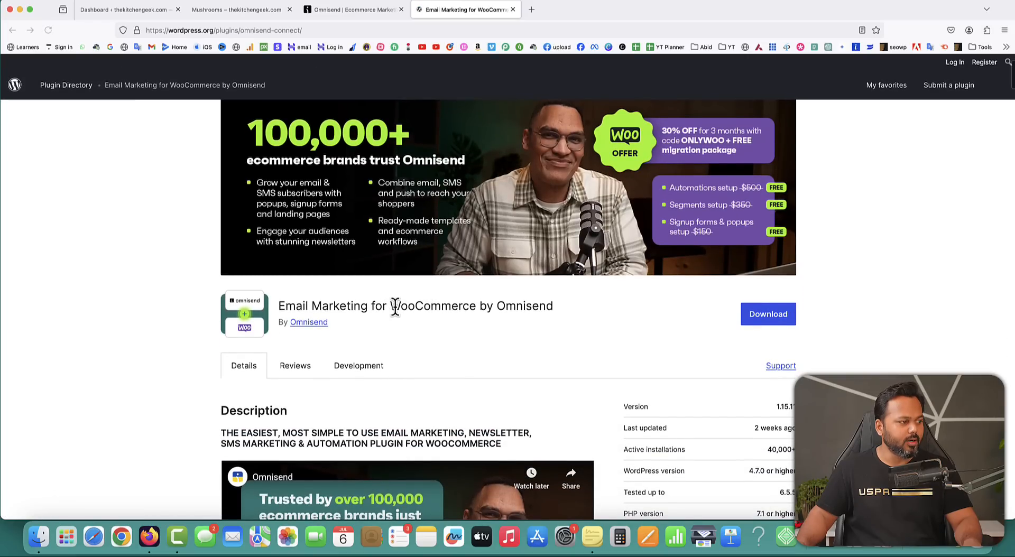
left_click_drag(278, 306, 551, 306)
right_click(550, 306)
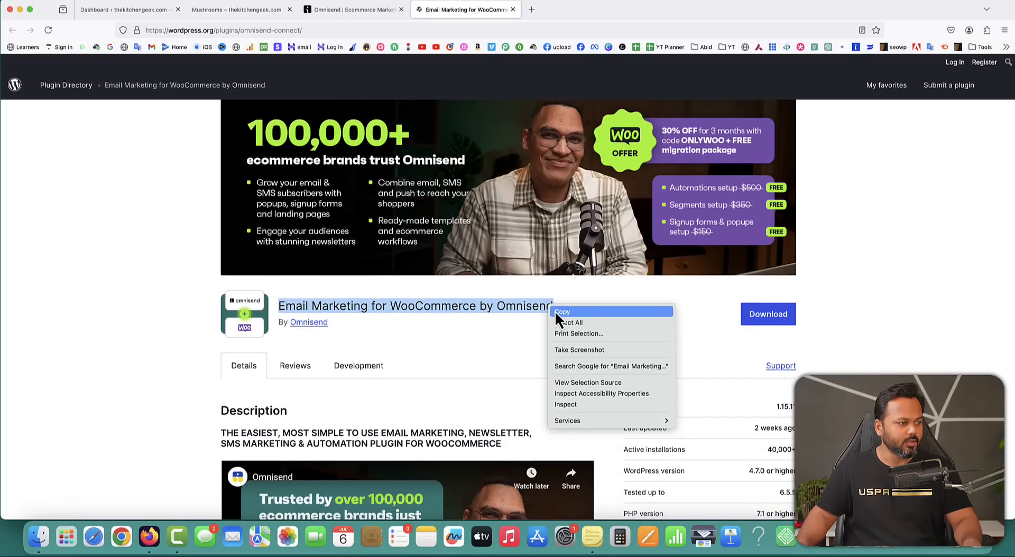
left_click(554, 311)
left_click(137, 16)
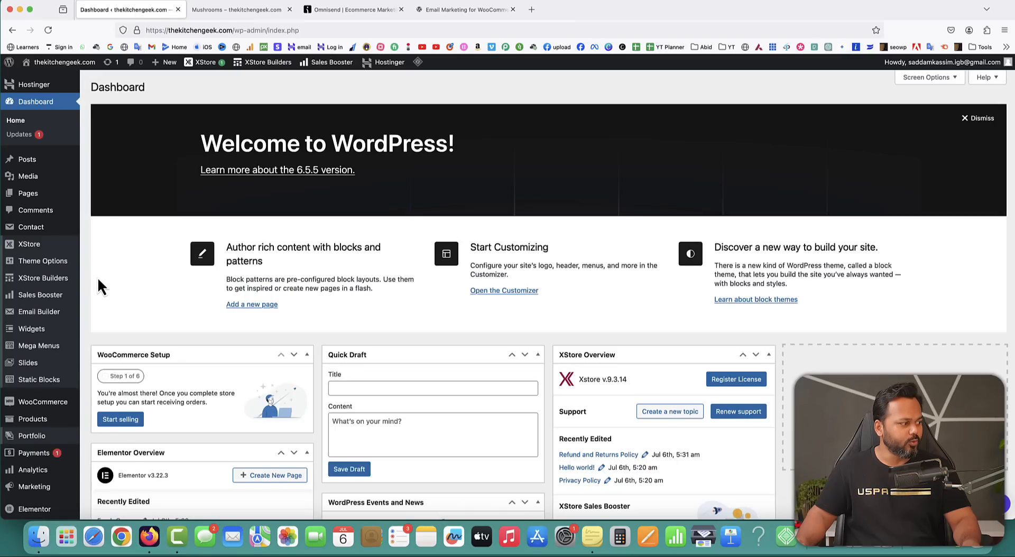
On Plugins > Add New Plugin, search for the copied Omnisend plugin title.
scroll(97, 281, "down", 4)
mouse_move(42, 402)
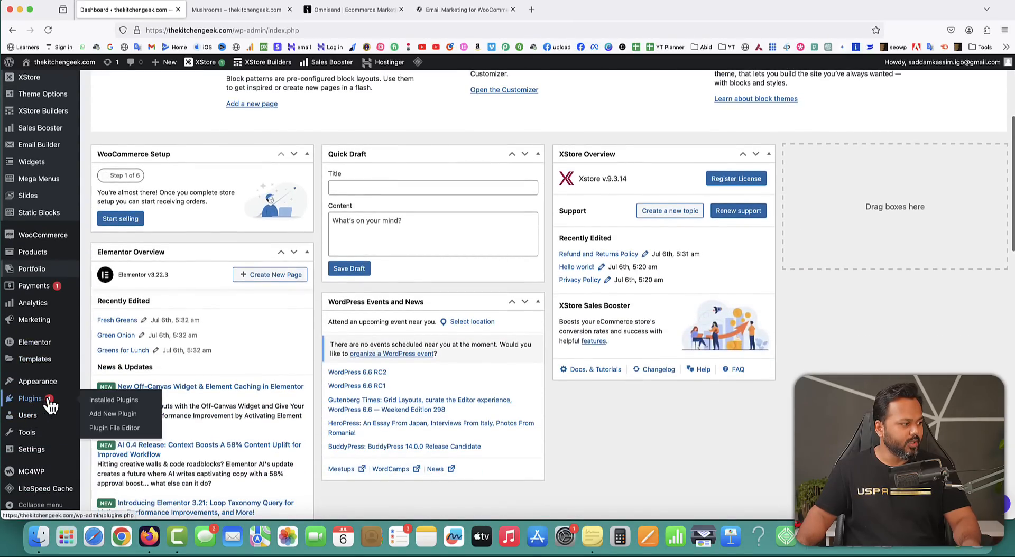
left_click(106, 415)
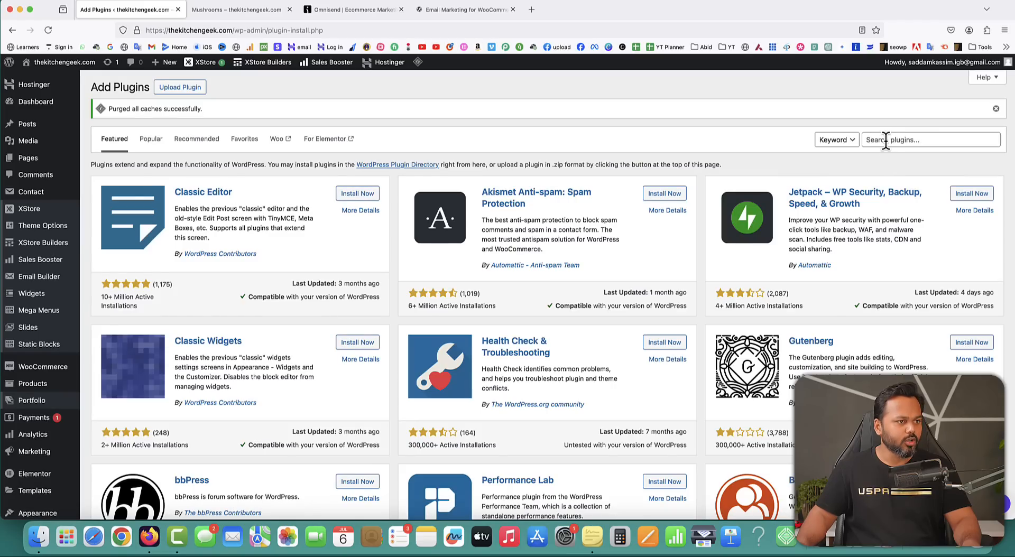
left_click(884, 141)
key("super+v")
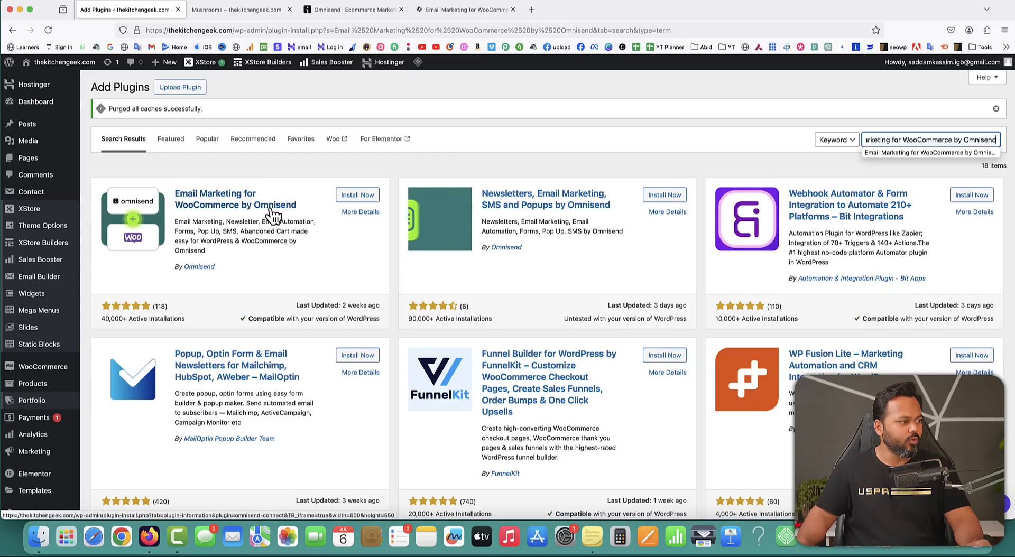
Install and activate Email Marketing for WooCommerce by Omnisend.
left_click_drag(101, 320, 164, 306)
left_click(165, 320)
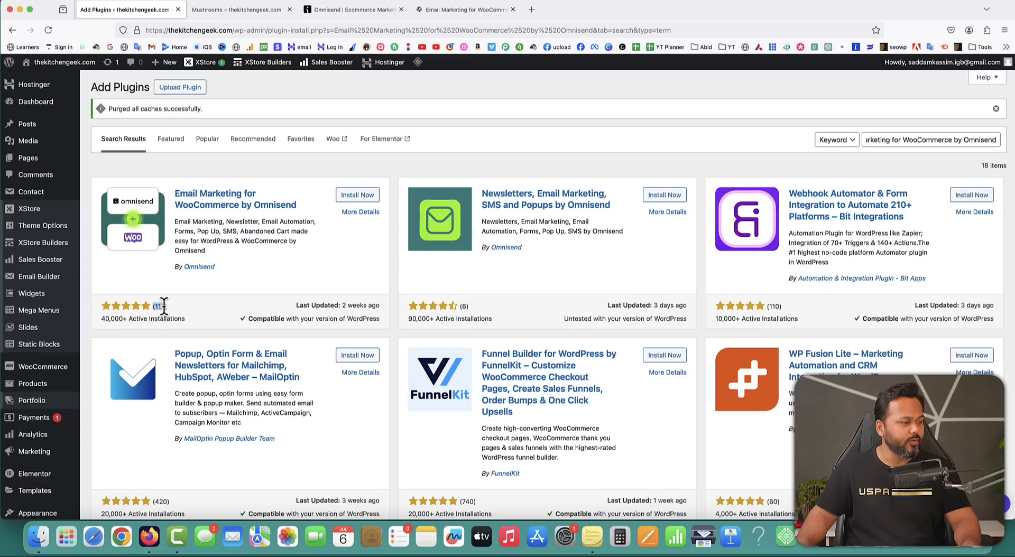
left_click(234, 285)
left_click(360, 196)
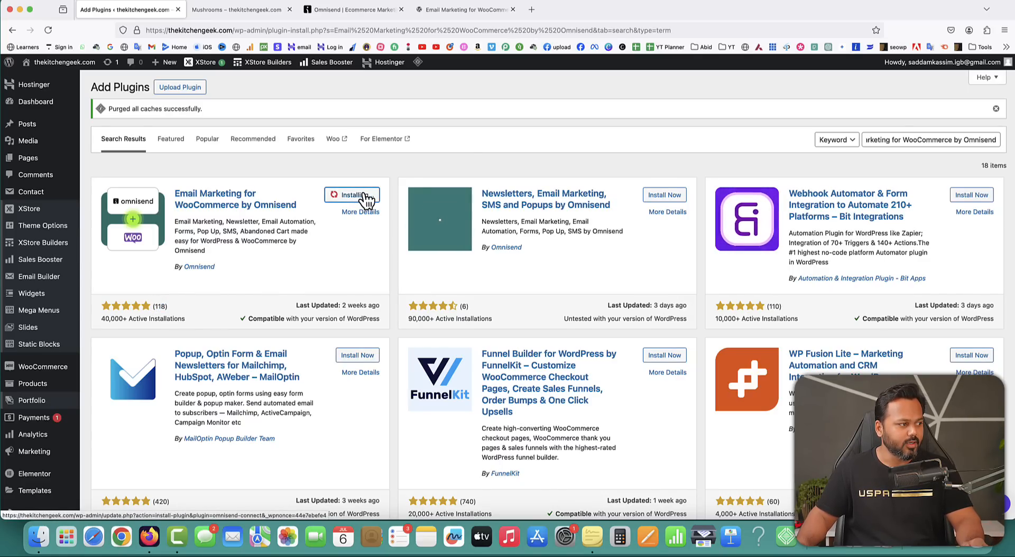
left_click(361, 195)
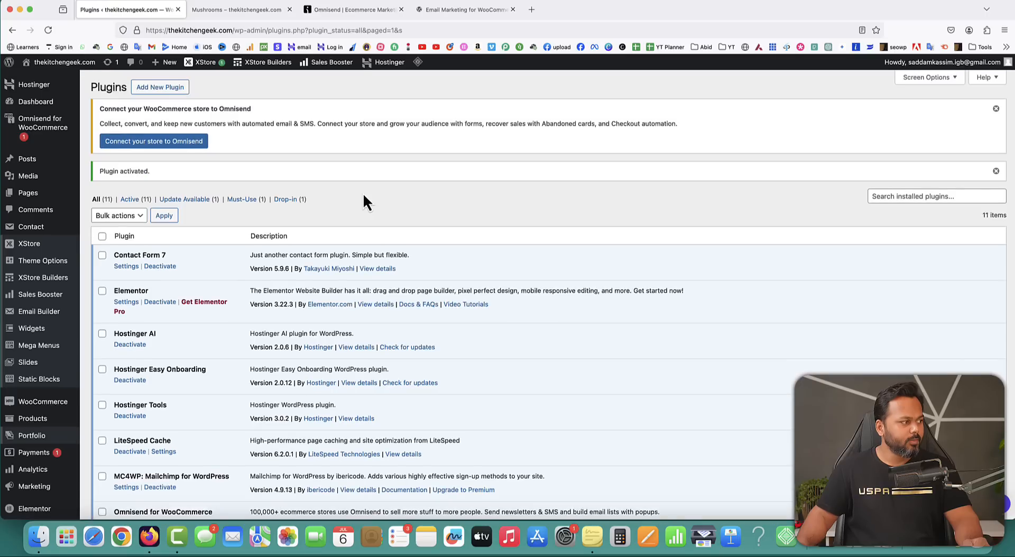
Connect the store to the existing Omnisend account, approve the access request, then go to the storefront tab.
left_click(154, 147)
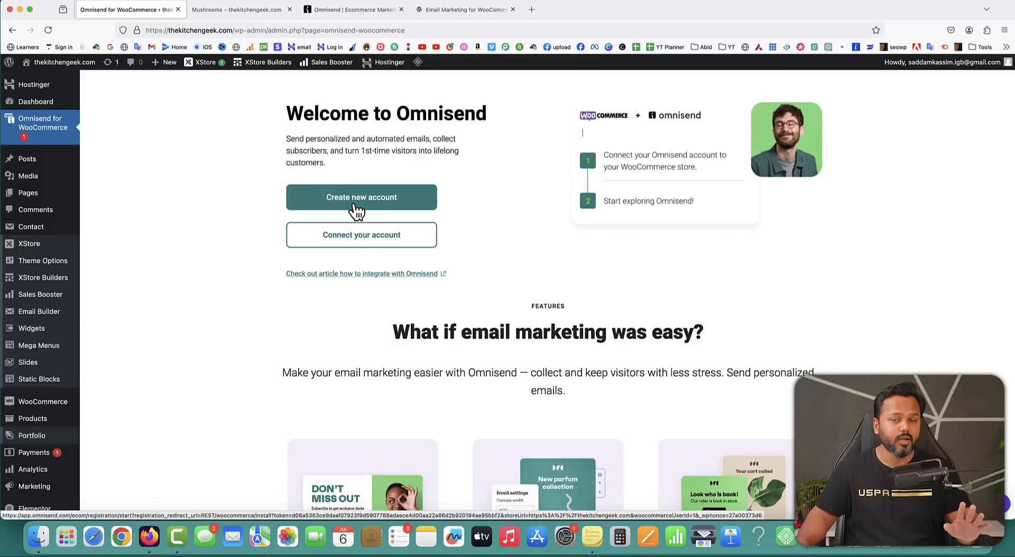
left_click(359, 238)
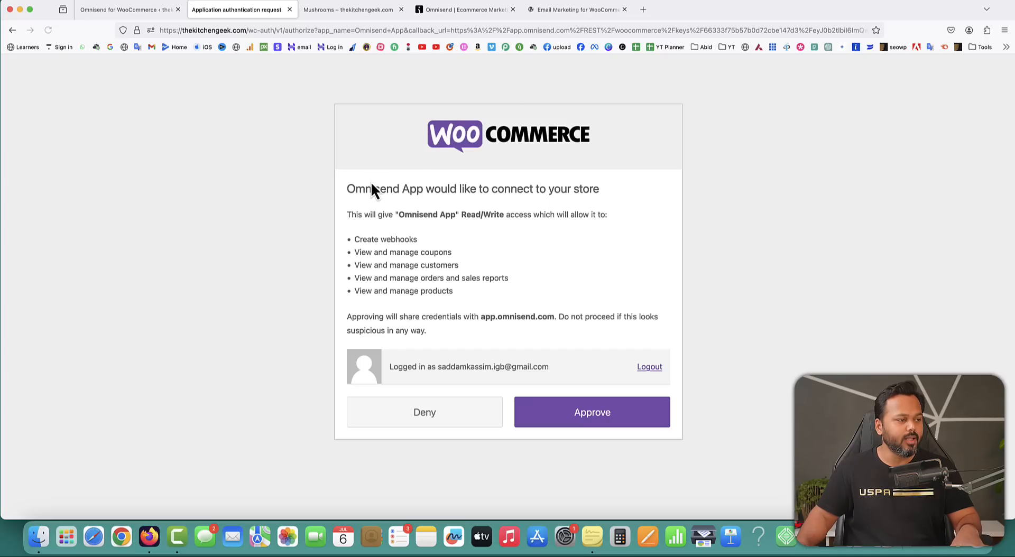
left_click(612, 420)
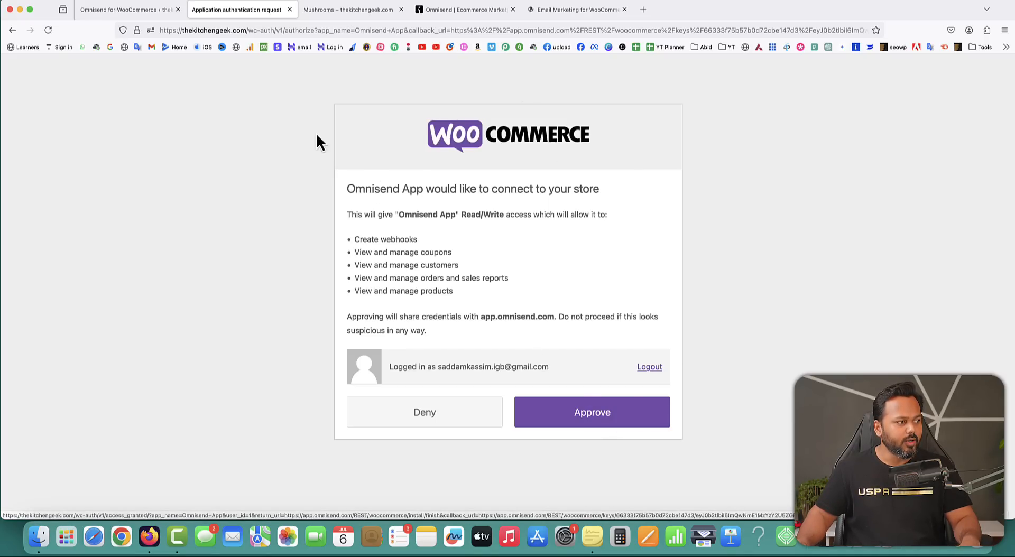
left_click(589, 422)
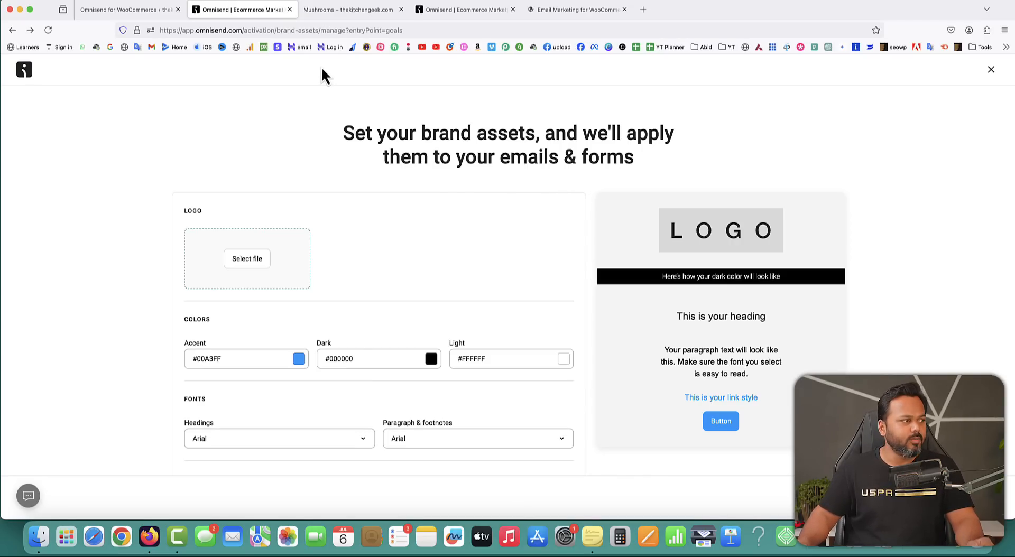
left_click(326, 11)
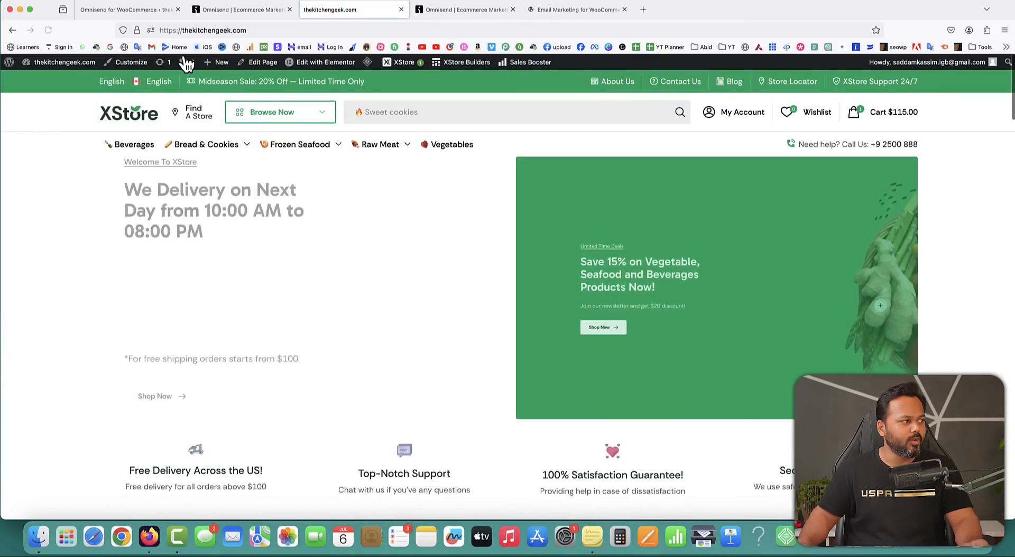
Look over the thekitchengeek.com home page, then return to the Omnisend brand-assets tab.
mouse_move(280, 164)
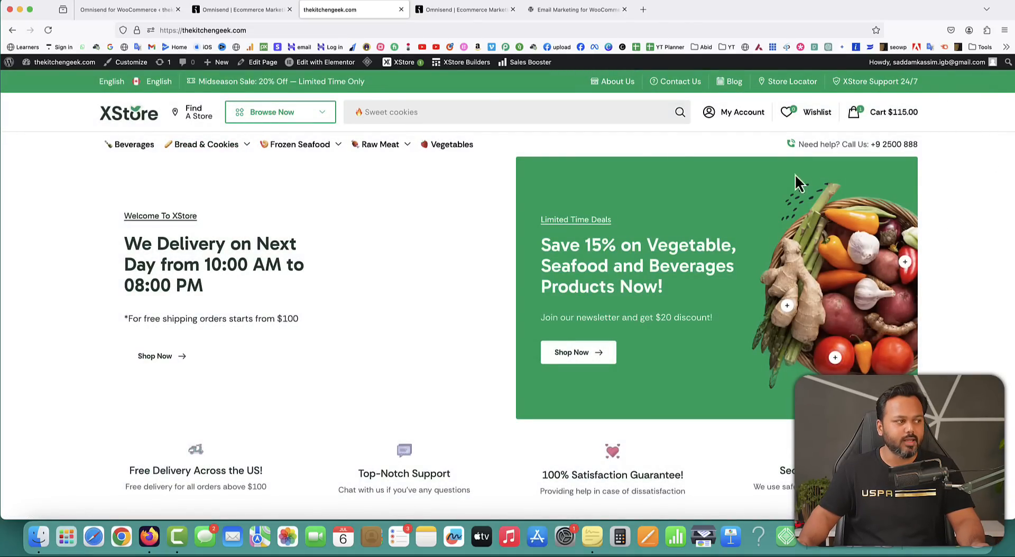
left_click(215, 15)
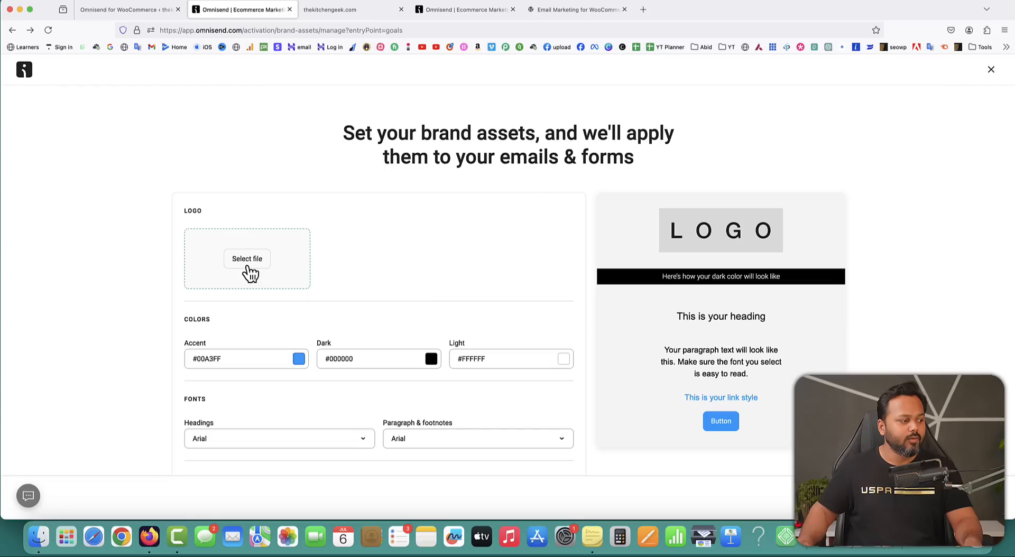
Under Logo, upload SK Digital.png from the computer and select it as the brand logo.
scroll(577, 351, "down", 3)
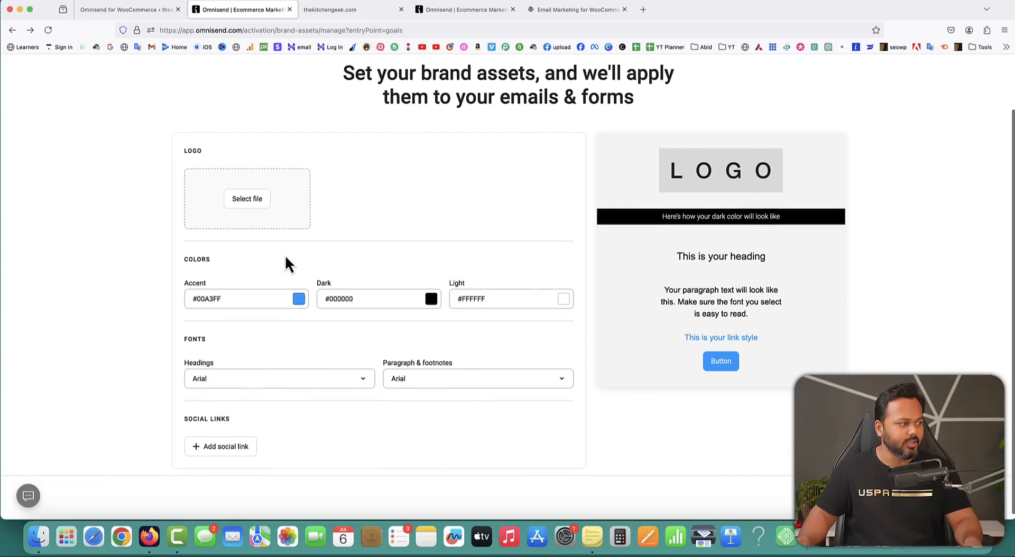
left_click(246, 200)
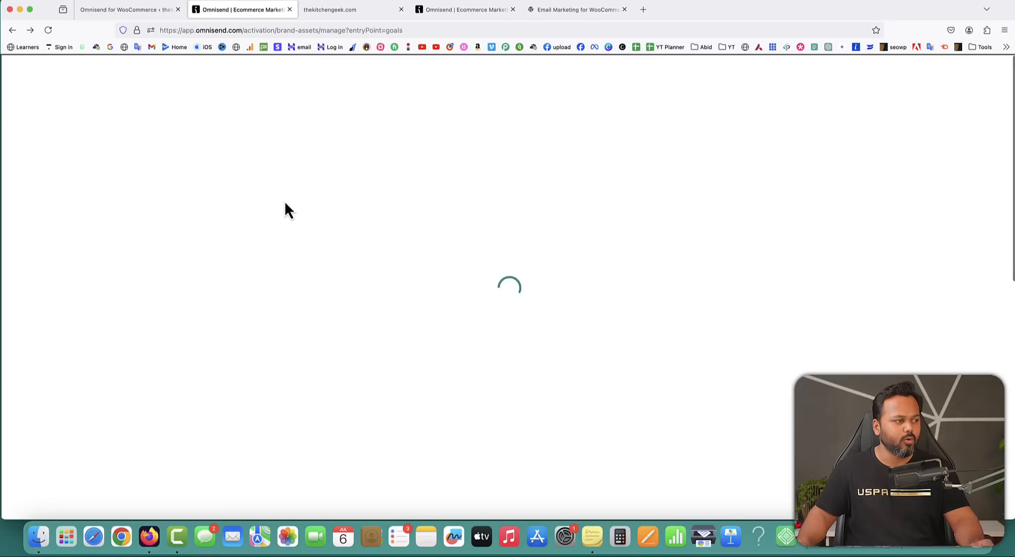
left_click(743, 129)
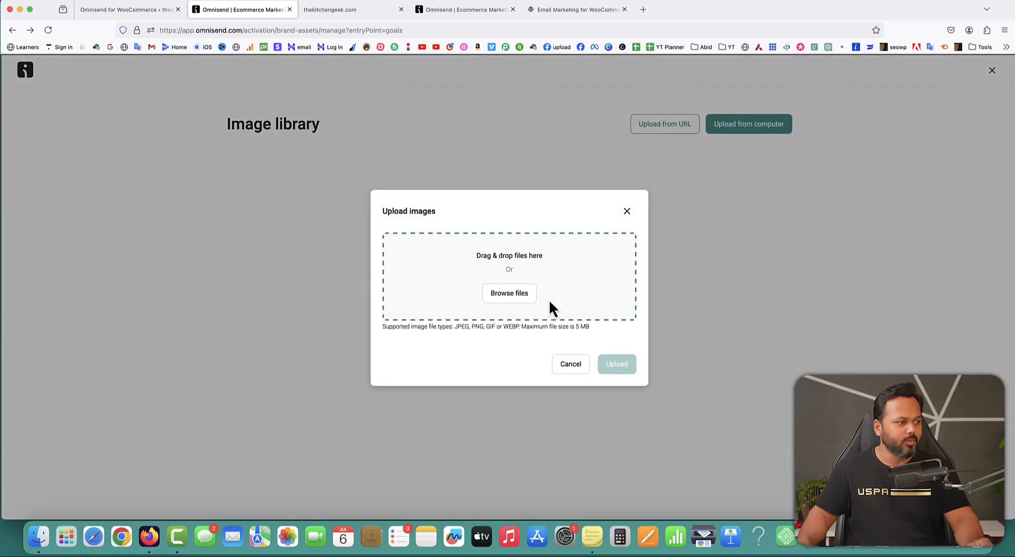
left_click(508, 294)
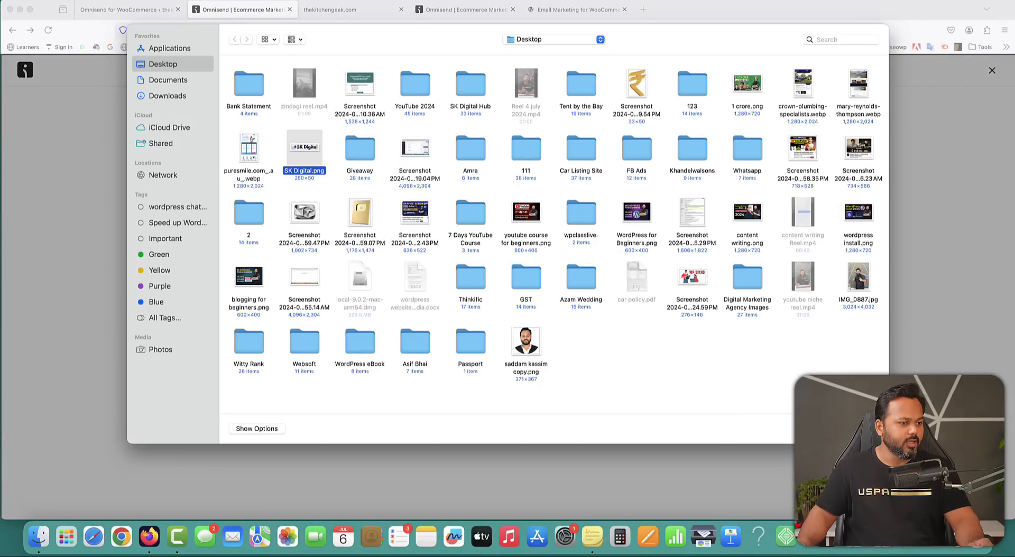
key("Return")
left_click(617, 374)
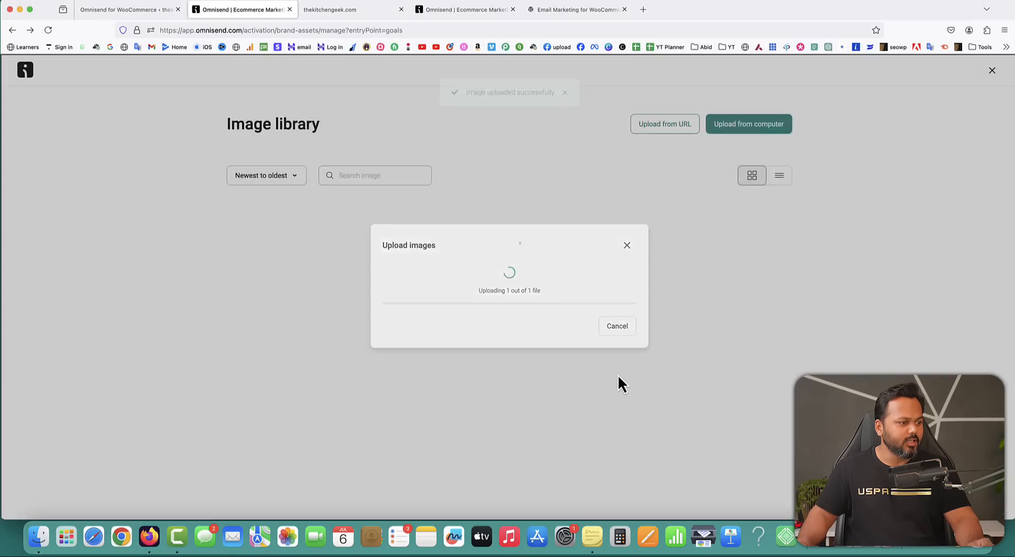
mouse_move(298, 282)
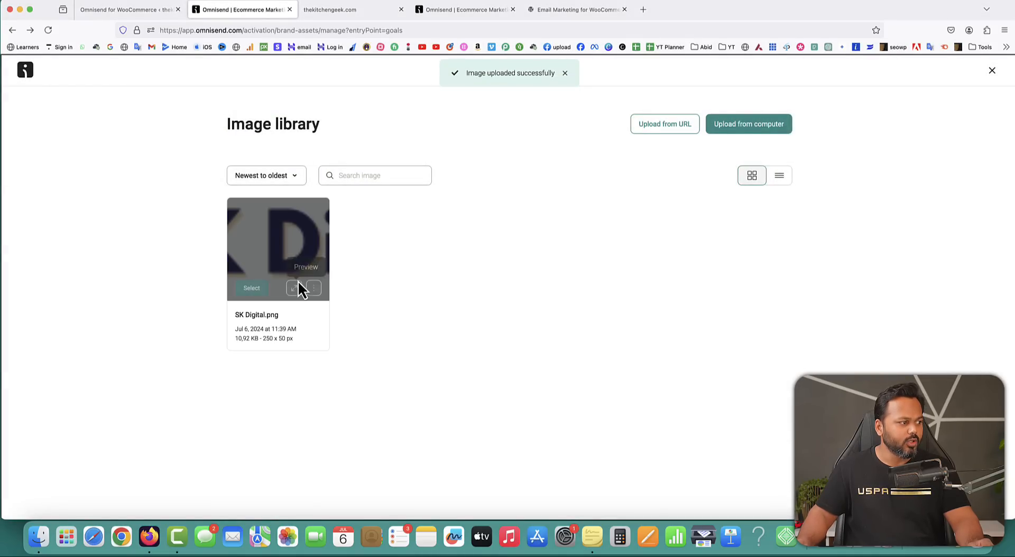
left_click(252, 288)
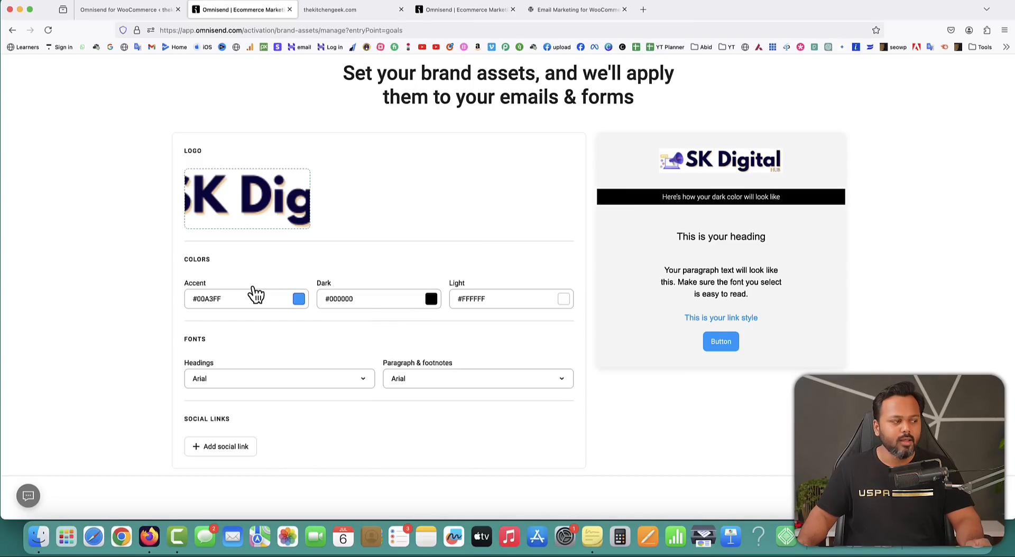
mouse_move(281, 206)
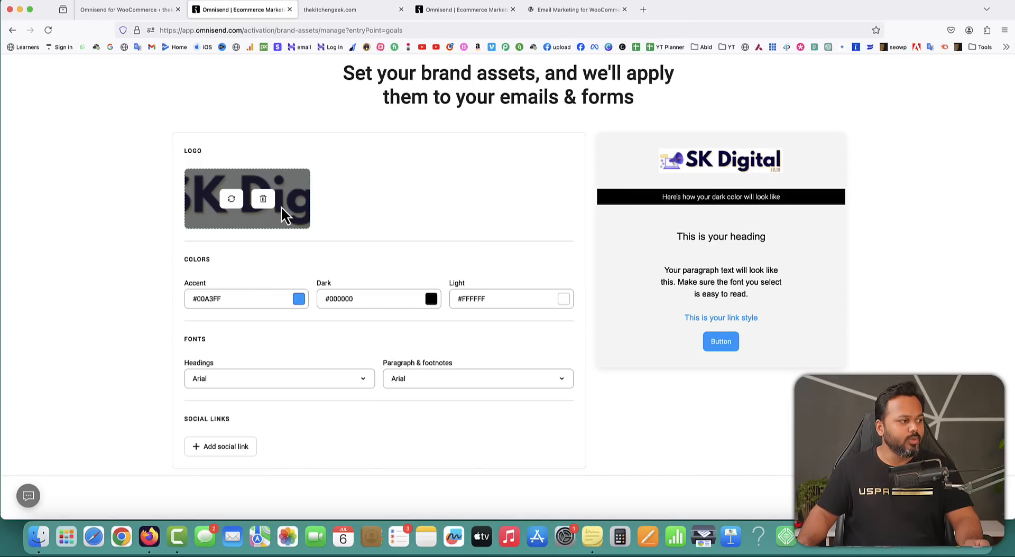
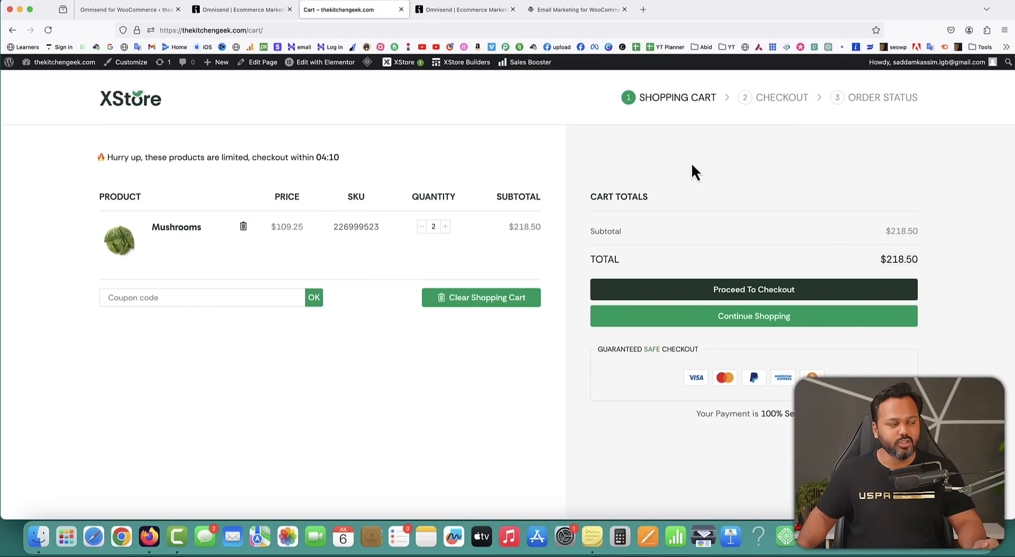
Bring up the Omnisend Dashboard Goals tab and highlight the Collect subscribers goal card.
left_click(240, 8)
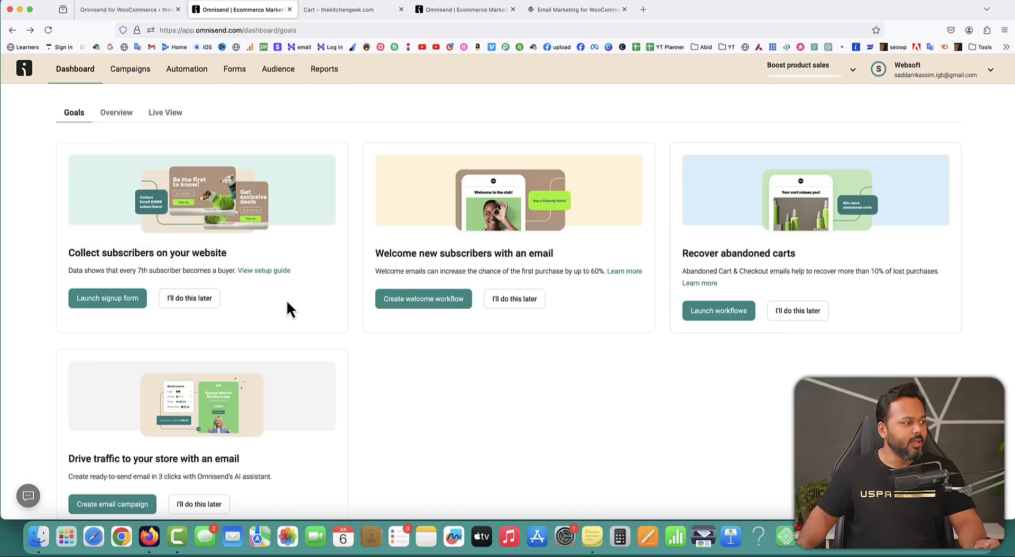
left_click_drag(68, 254, 221, 257)
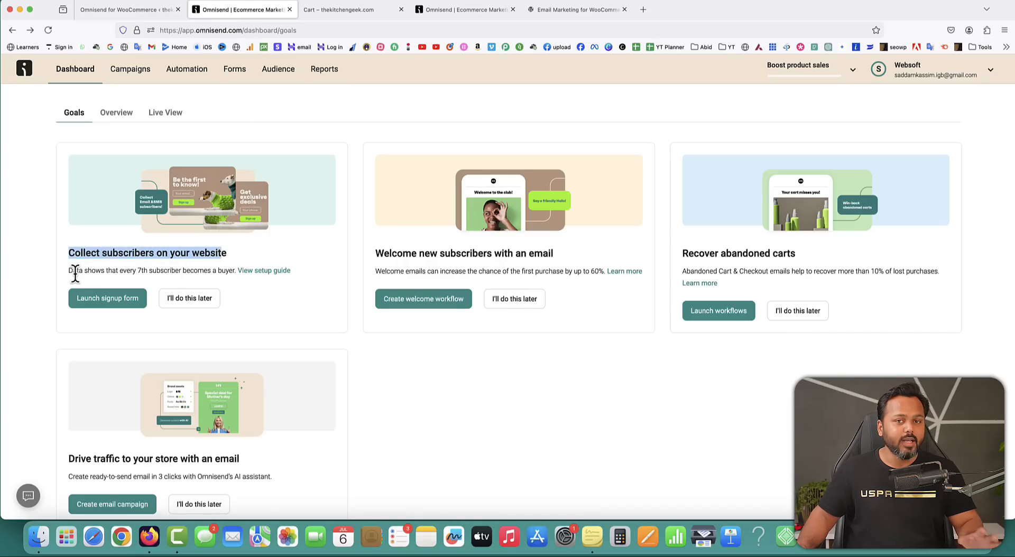
left_click_drag(137, 270, 174, 273)
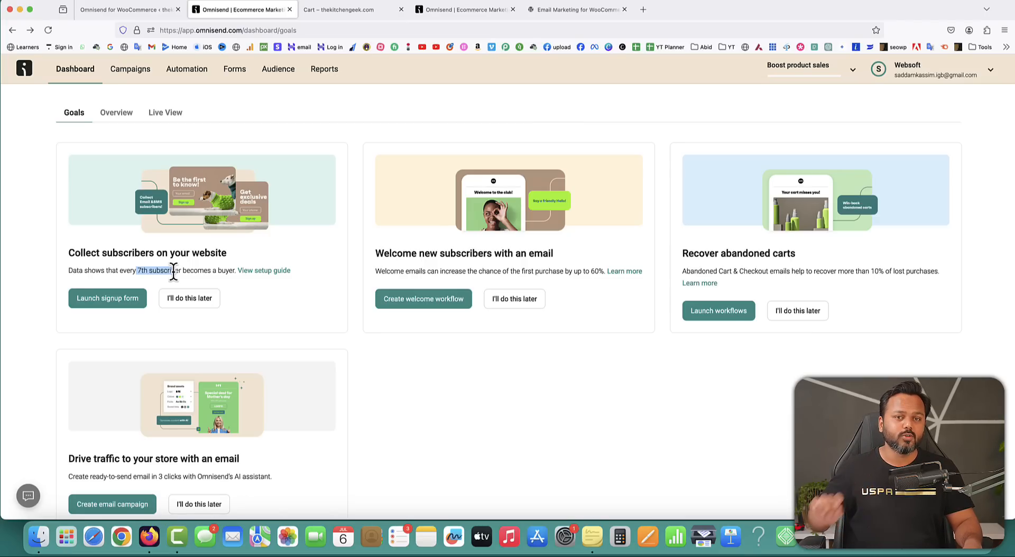
left_click(112, 326)
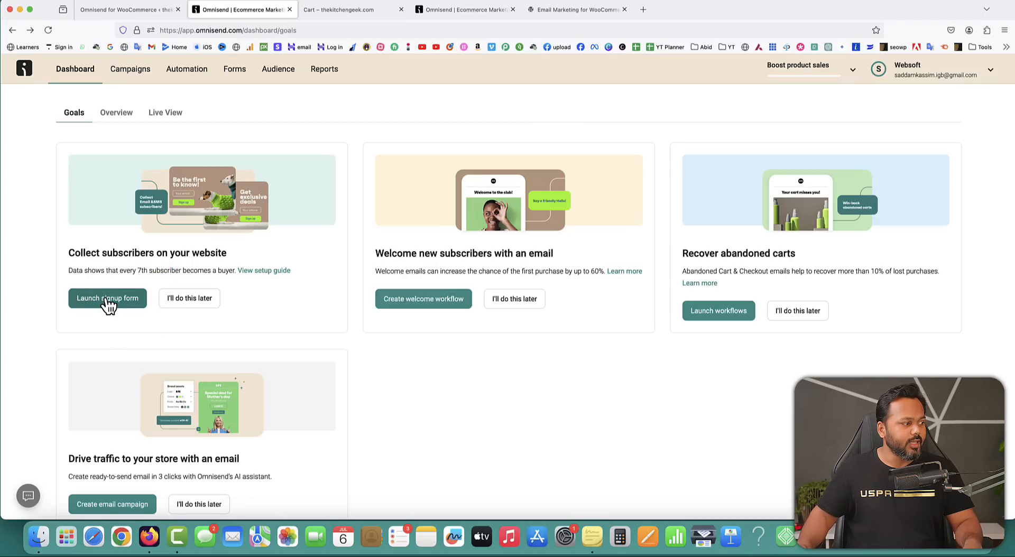
Launch the welcome-discount signup form and change the heading's 10% to 30%.
left_click(108, 301)
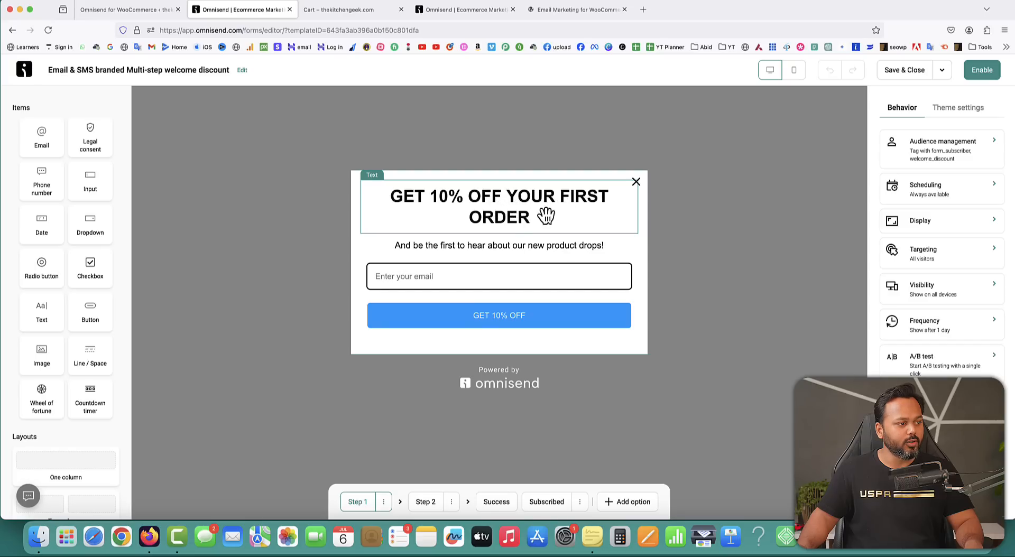
left_click(455, 205)
left_click(437, 196)
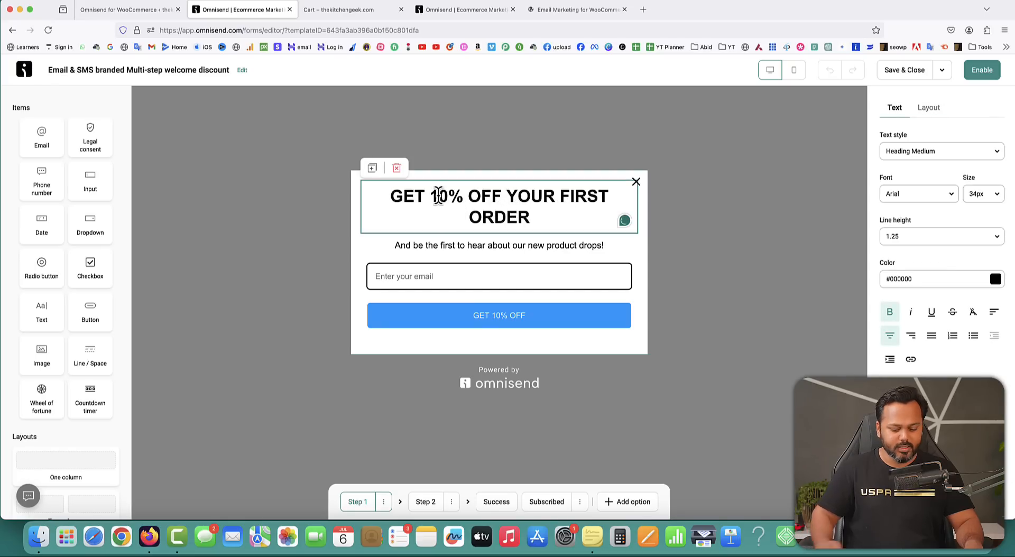
key("BackSpace")
type("3")
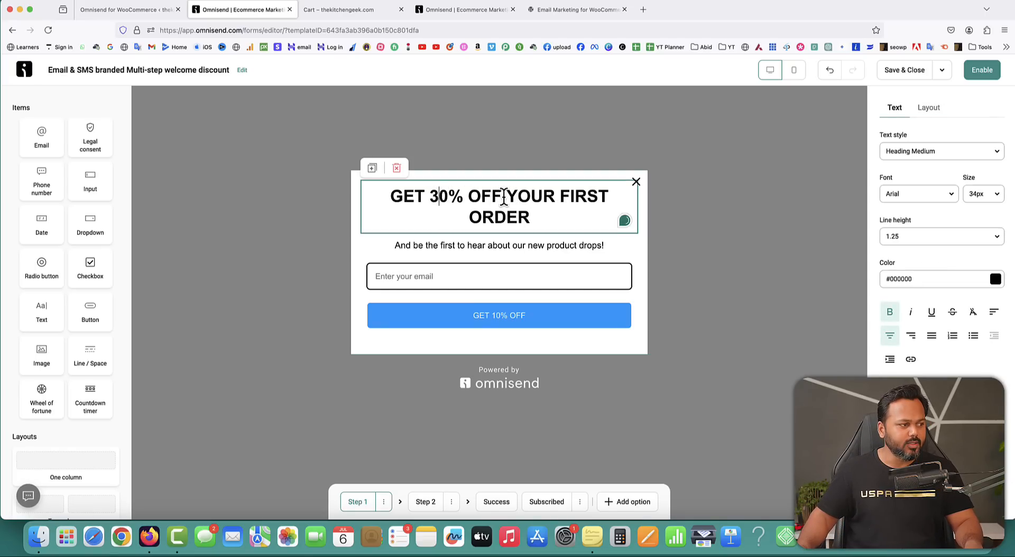
Set the popup heading font size to 24px.
left_click(571, 249)
left_click(521, 202)
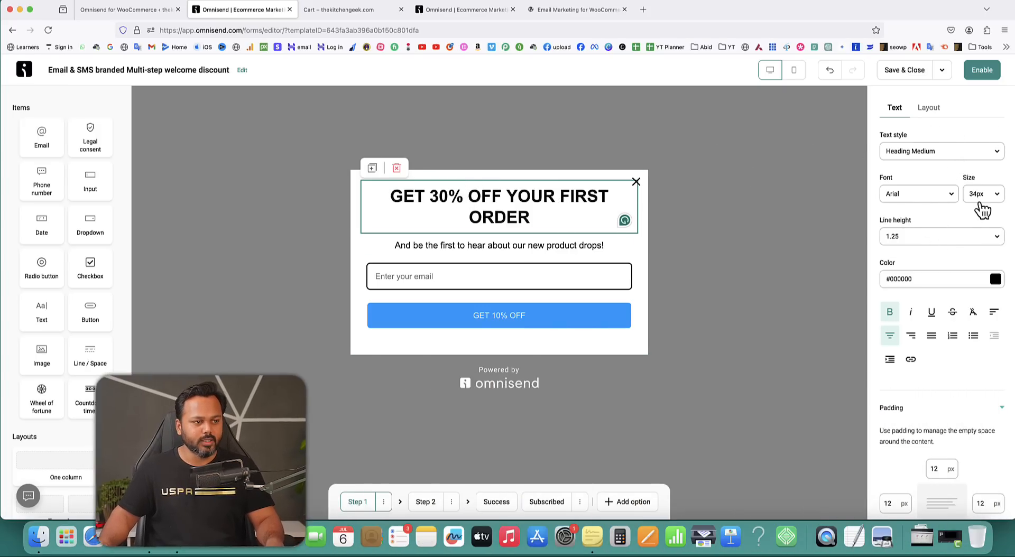
left_click(998, 196)
scroll(951, 273, "down", 5)
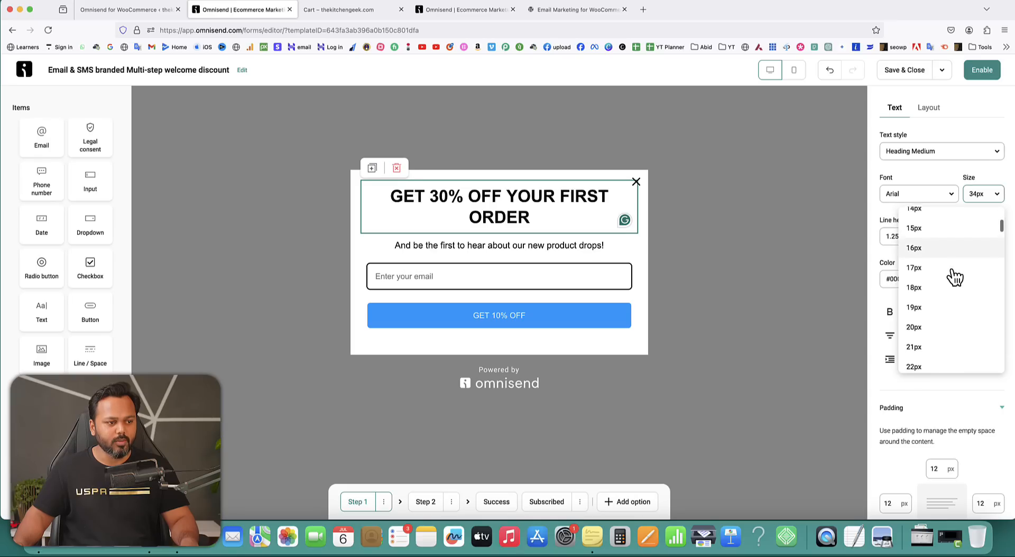
scroll(952, 276, "down", 2)
left_click(919, 280)
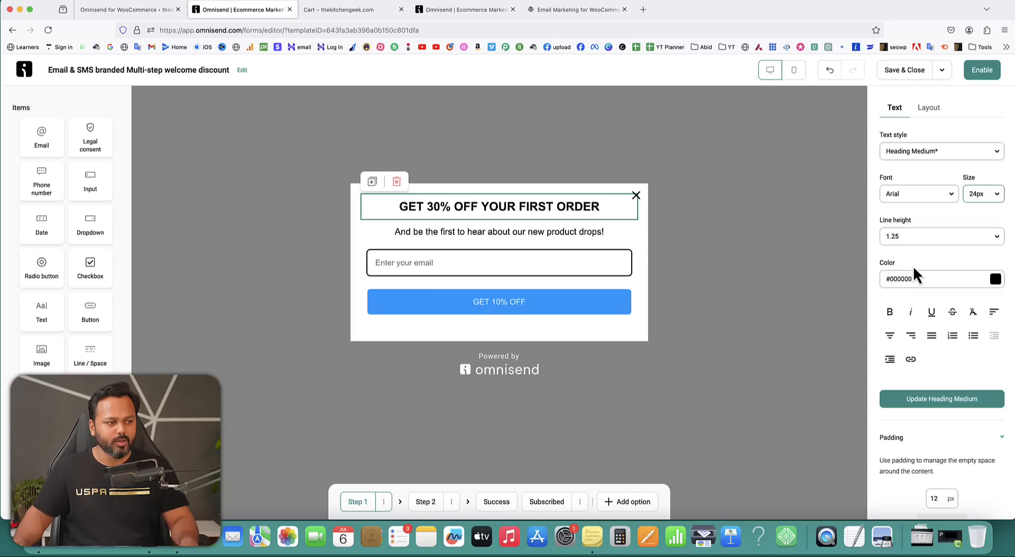
Replace the subtitle with 'Type in your email address below and get the coupon code!'.
left_click(475, 232)
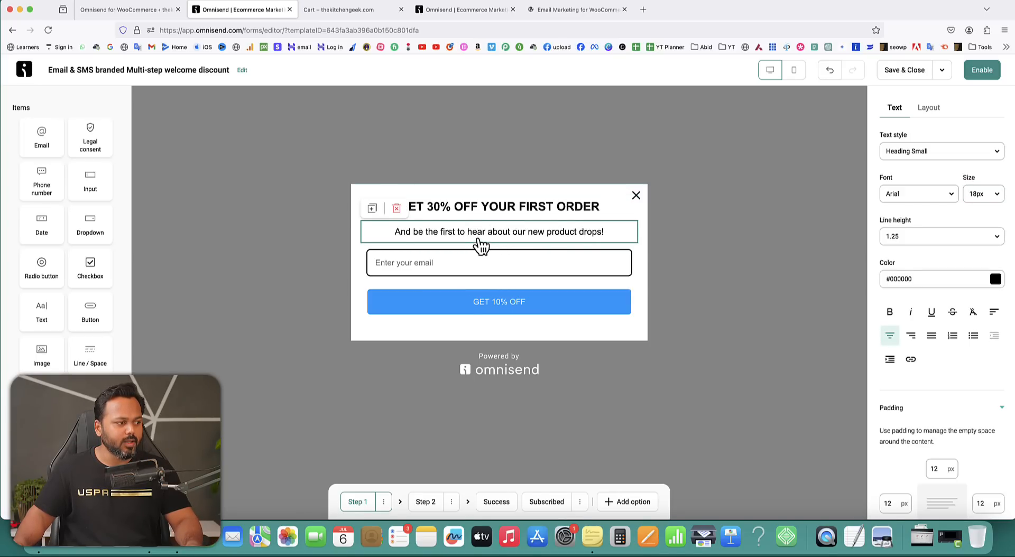
left_click_drag(391, 232, 601, 232)
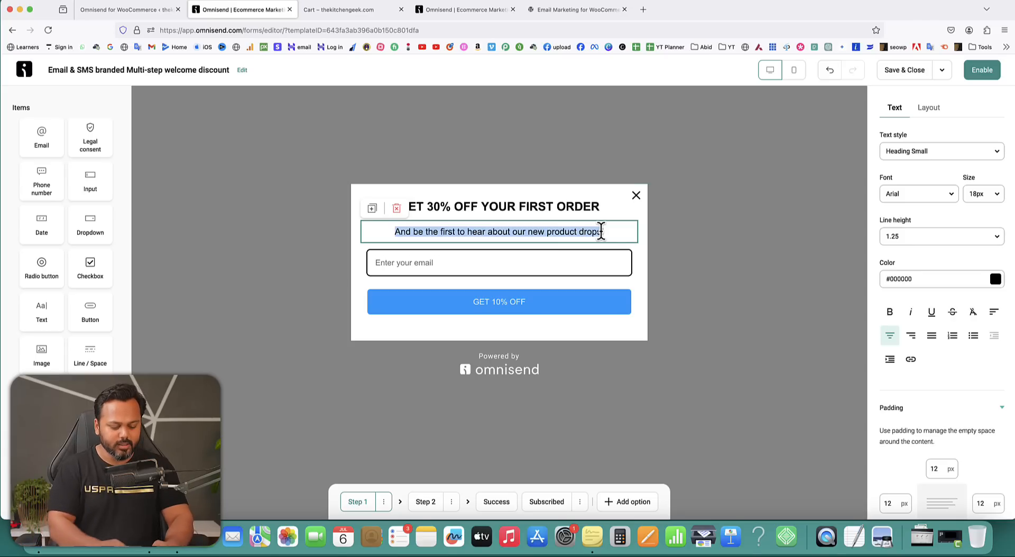
type("Type in your email a")
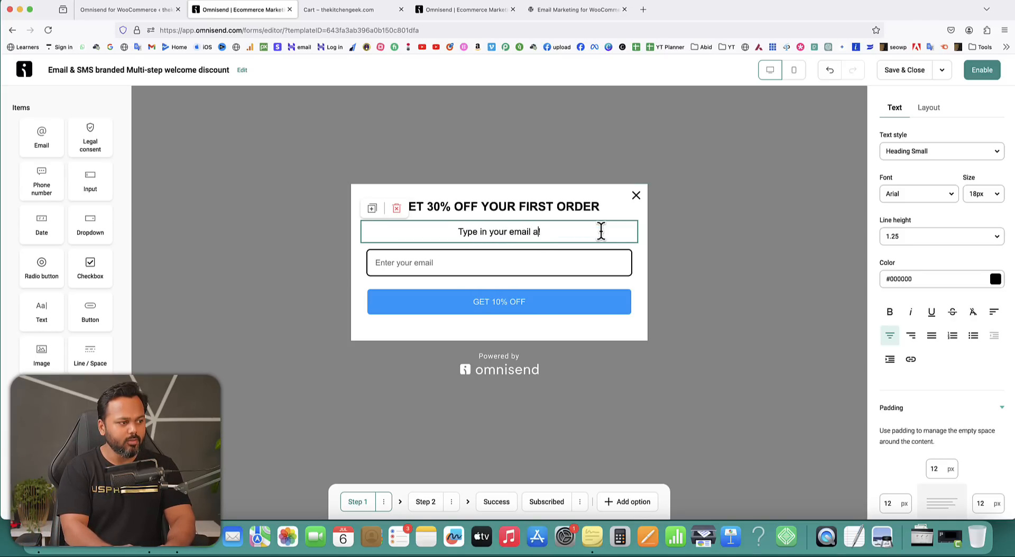
type("ddress below ")
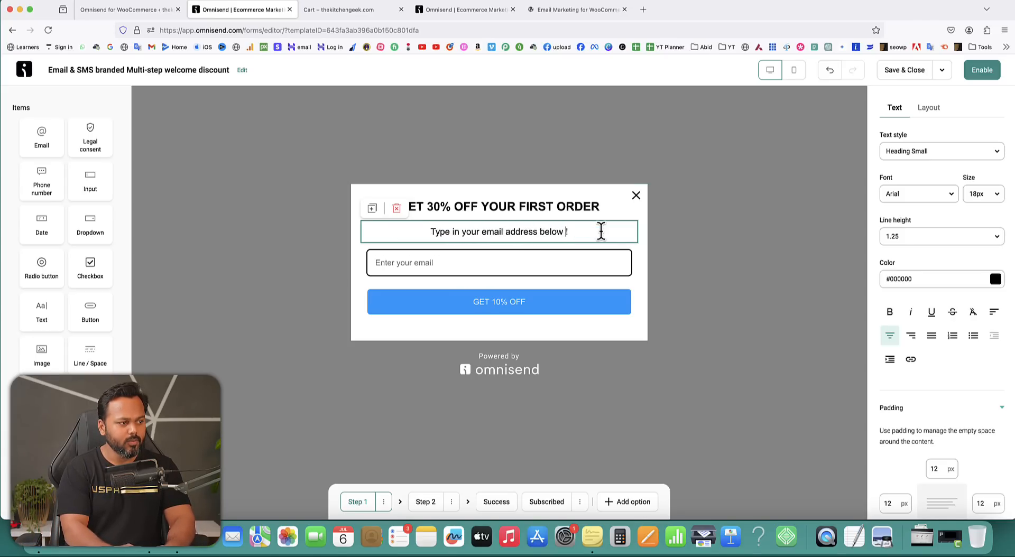
type("and get the coupon c")
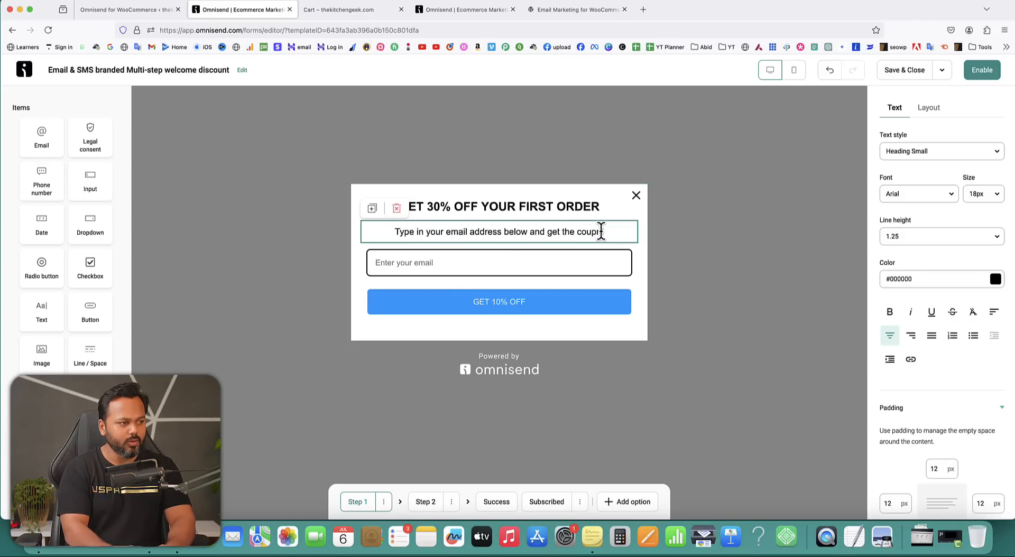
type("ode!")
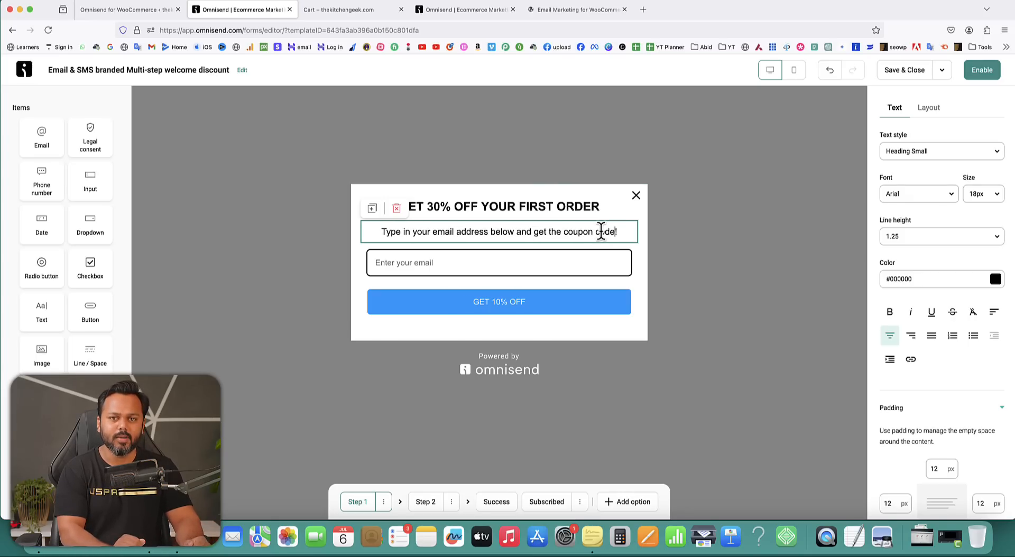
Change the submit button text to GET 30% OFF and keep it full width.
left_click(511, 313)
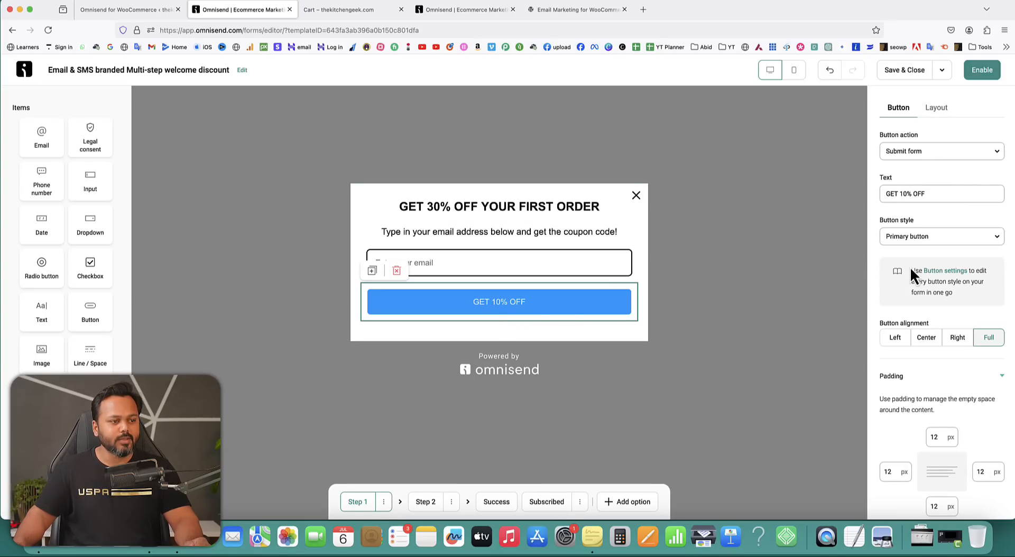
left_click(904, 193)
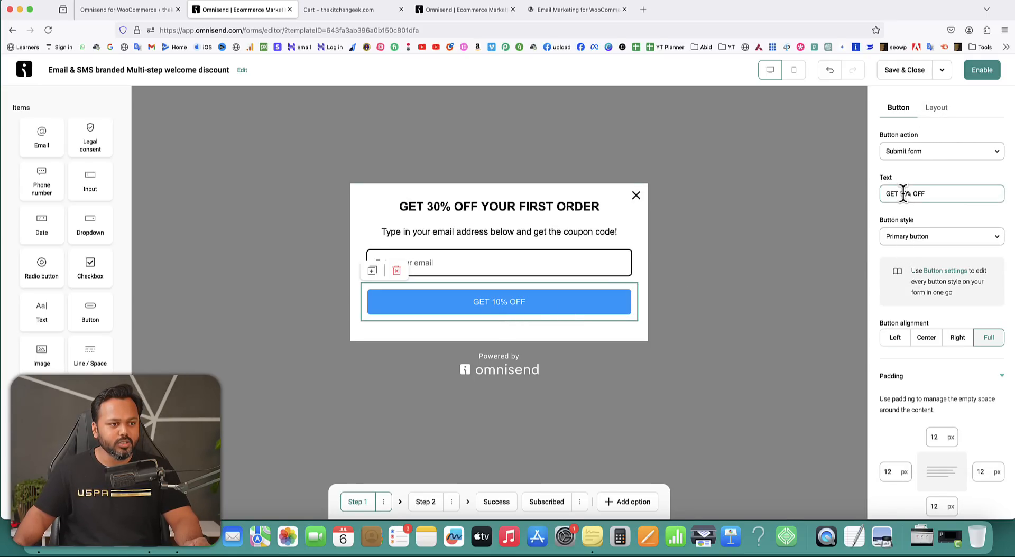
key("BackSpace")
type("3")
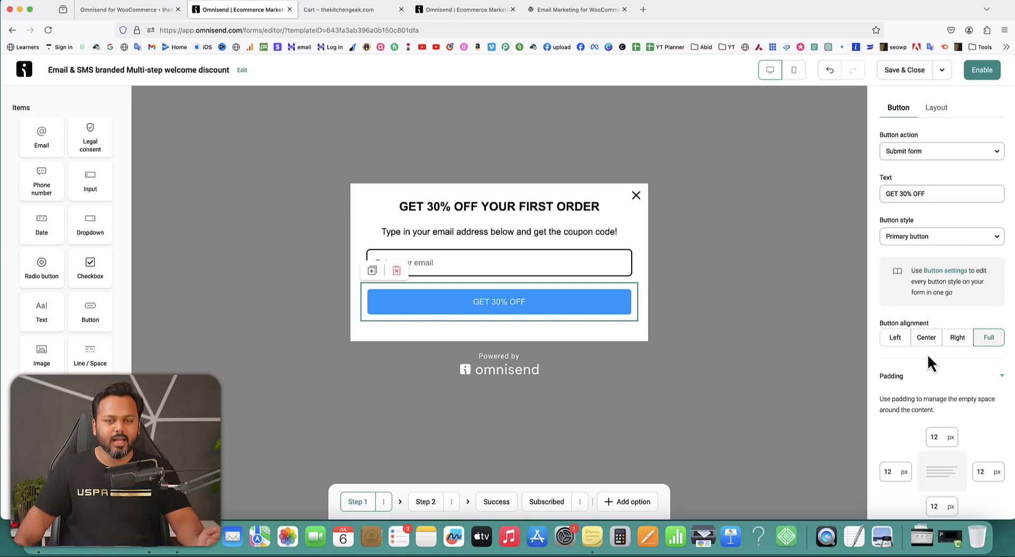
left_click(895, 340)
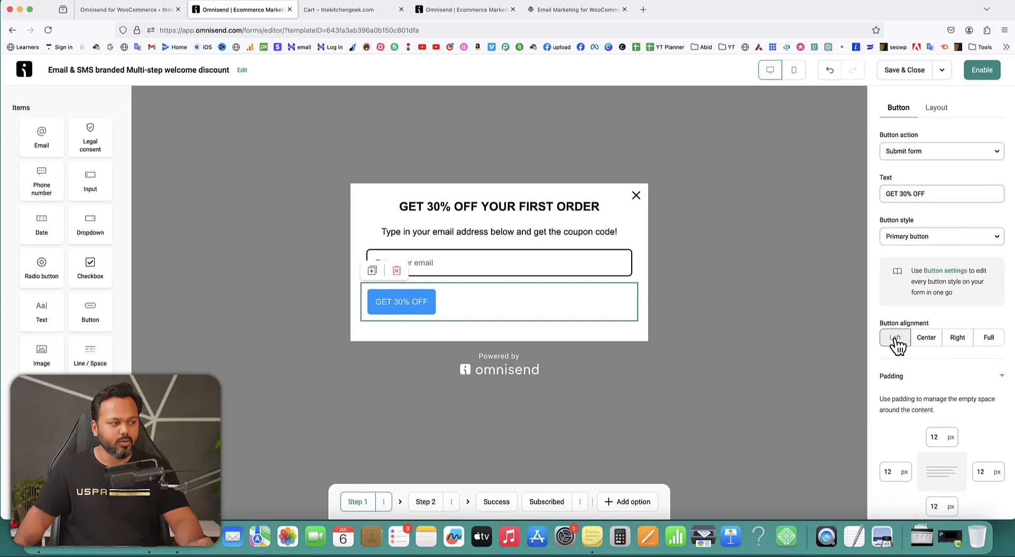
left_click(926, 339)
left_click(958, 338)
left_click(988, 339)
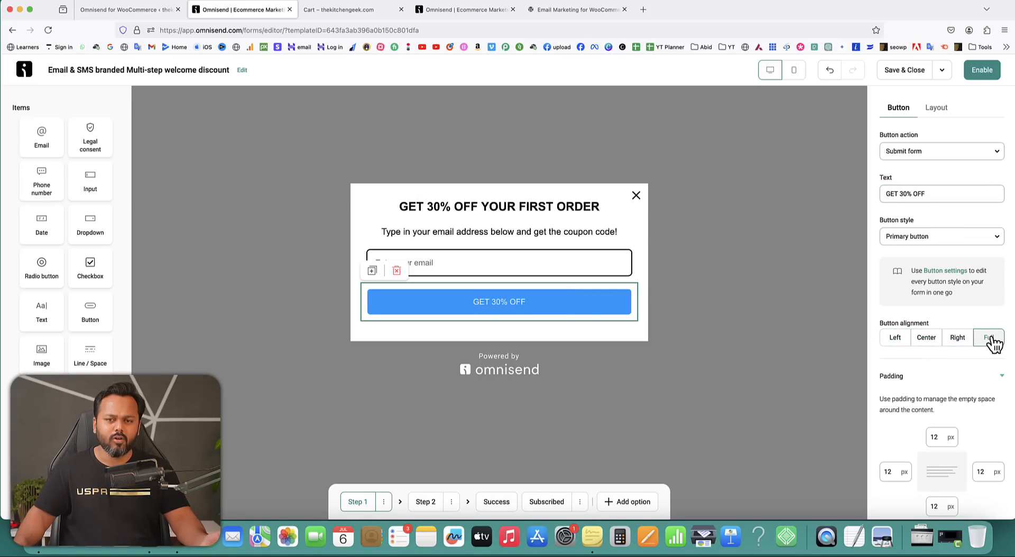
Add a first-name input field above the email field, with its label turned off.
left_click(464, 274)
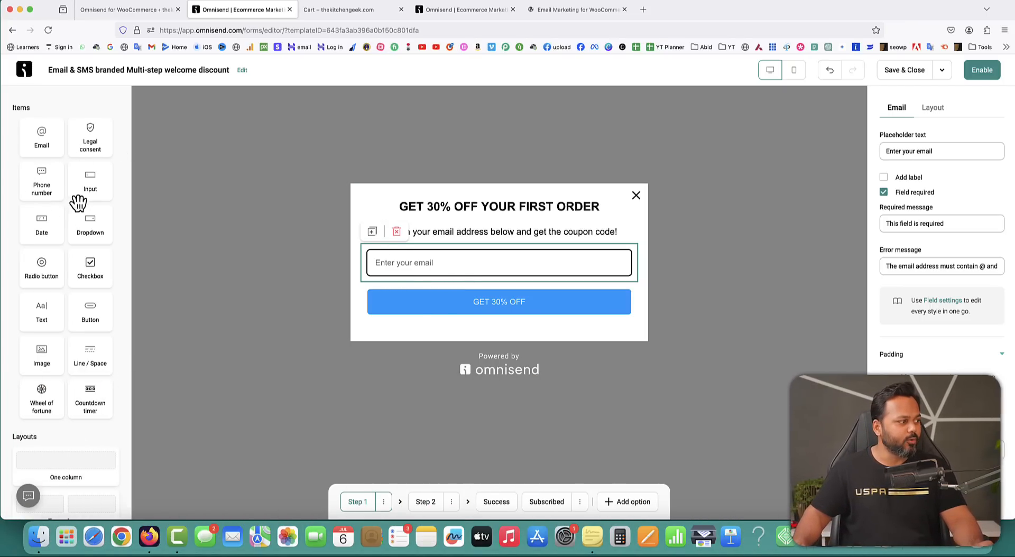
left_click_drag(90, 192, 405, 249)
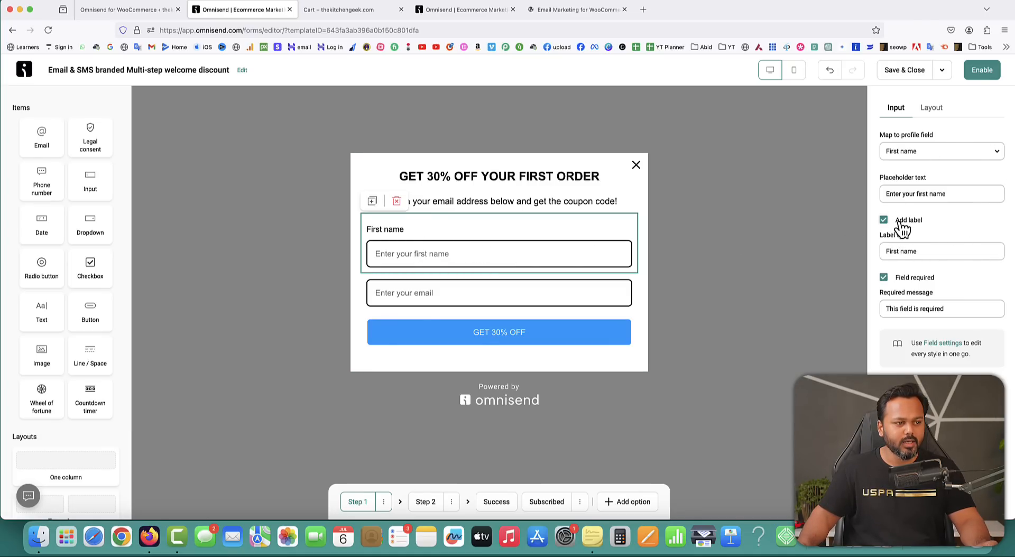
left_click(883, 220)
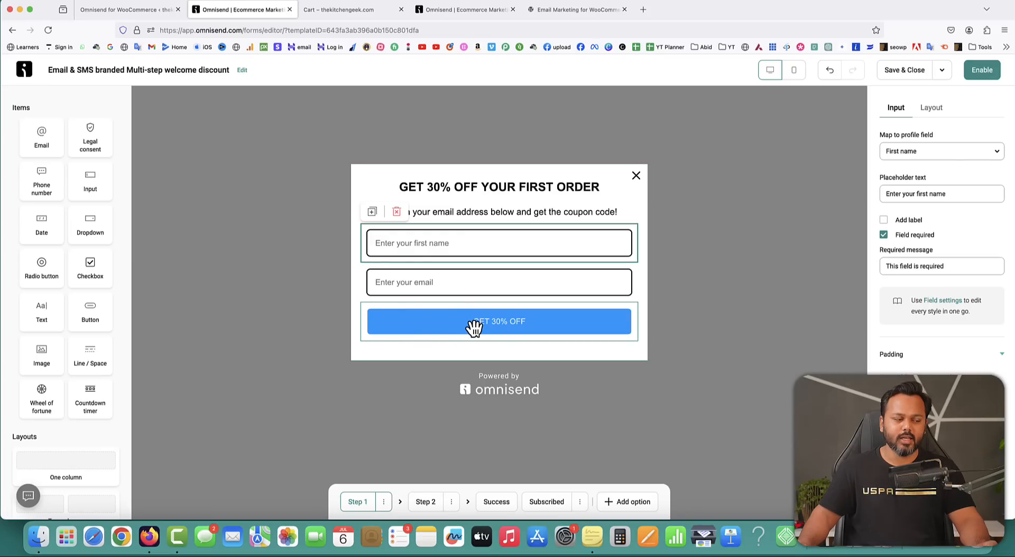
On the form's second step, set the phone field's default country to India (+91).
left_click(425, 503)
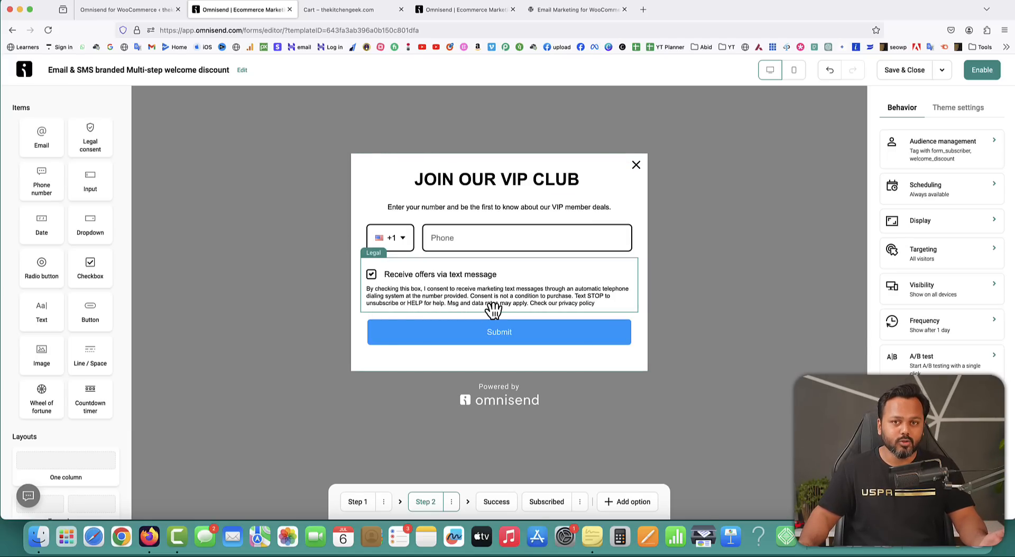
left_click(458, 236)
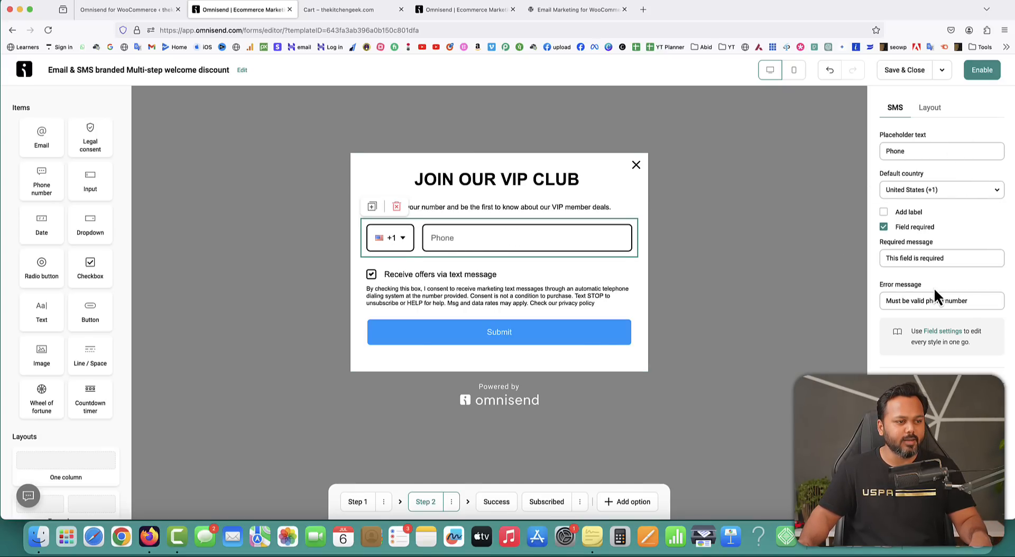
left_click(944, 194)
scroll(948, 273, "down", 10)
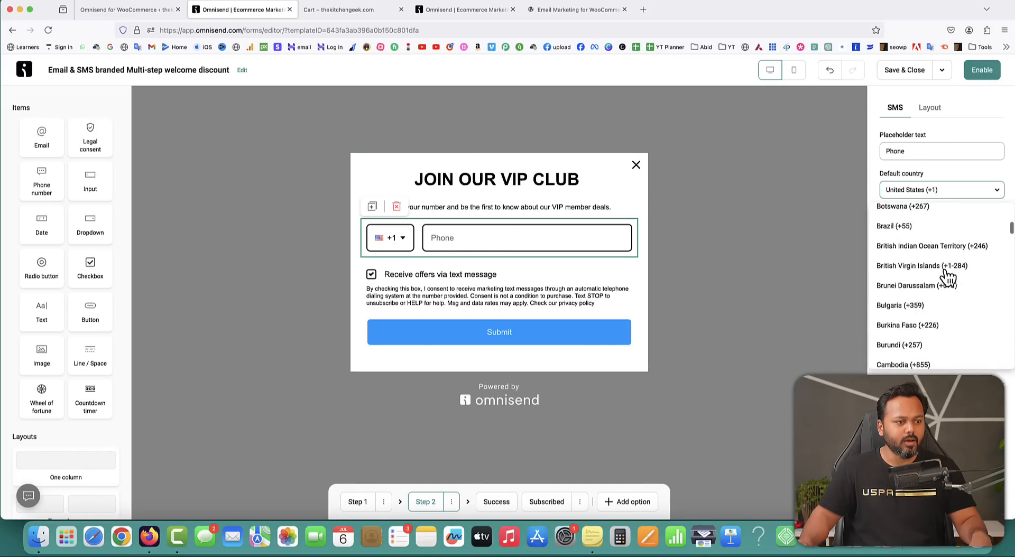
scroll(948, 277, "down", 20)
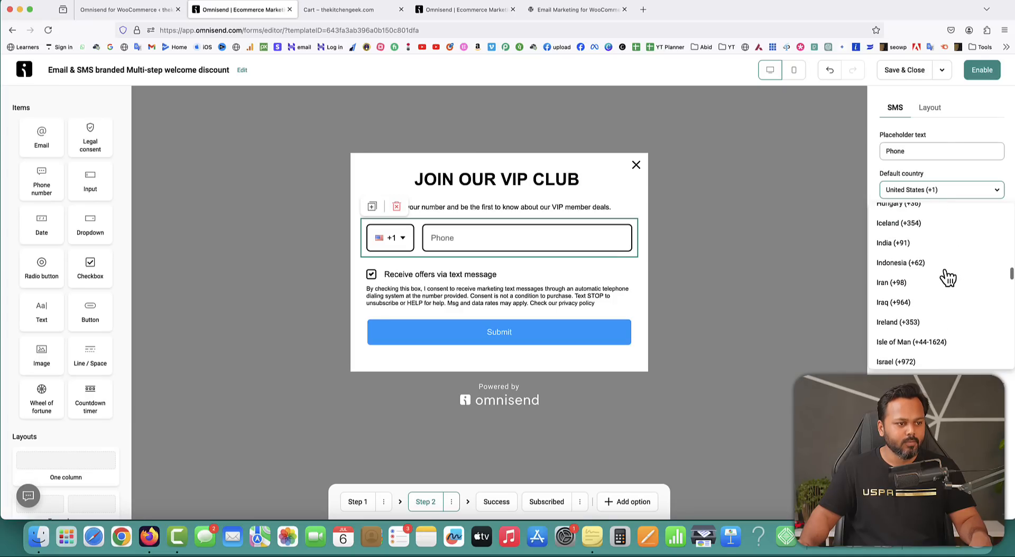
left_click(901, 243)
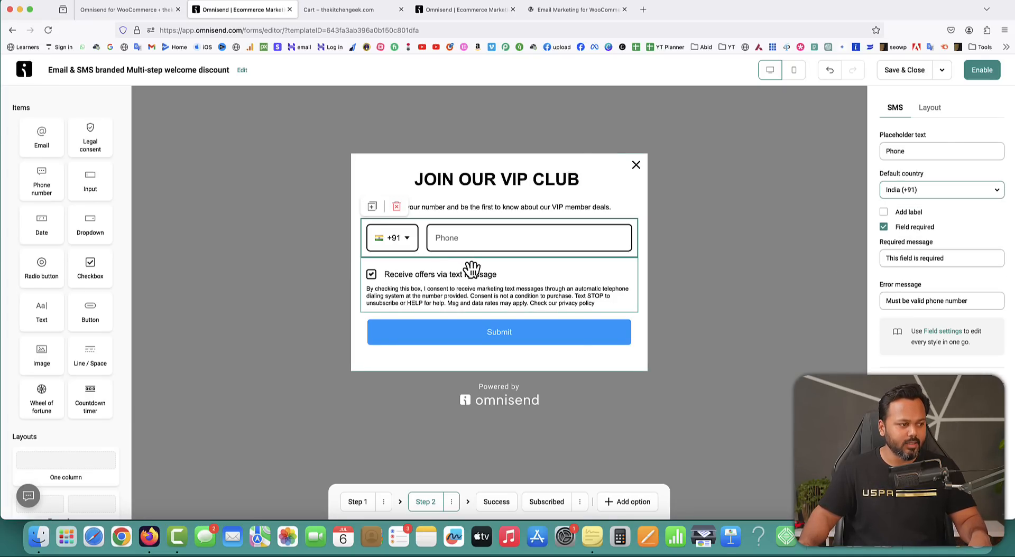
Change the legal consent type from SMS consent (TCPA) to Marketing consent (GDPR).
left_click(448, 276)
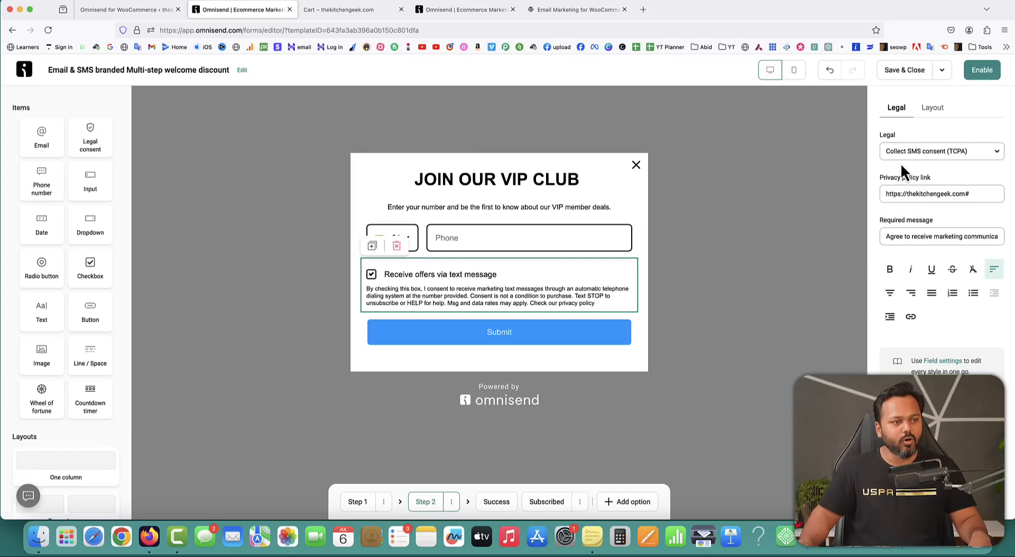
left_click_drag(881, 137, 892, 137)
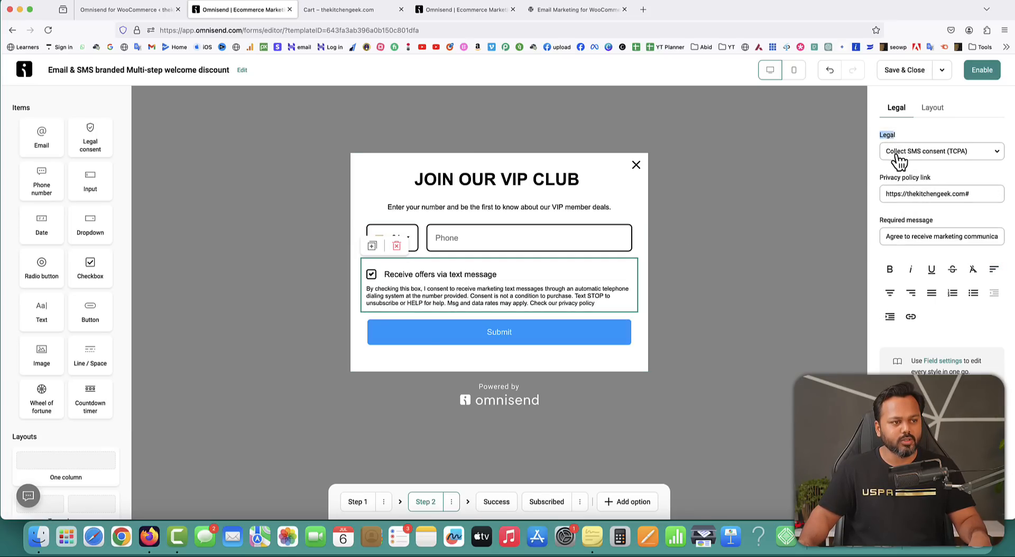
left_click(962, 152)
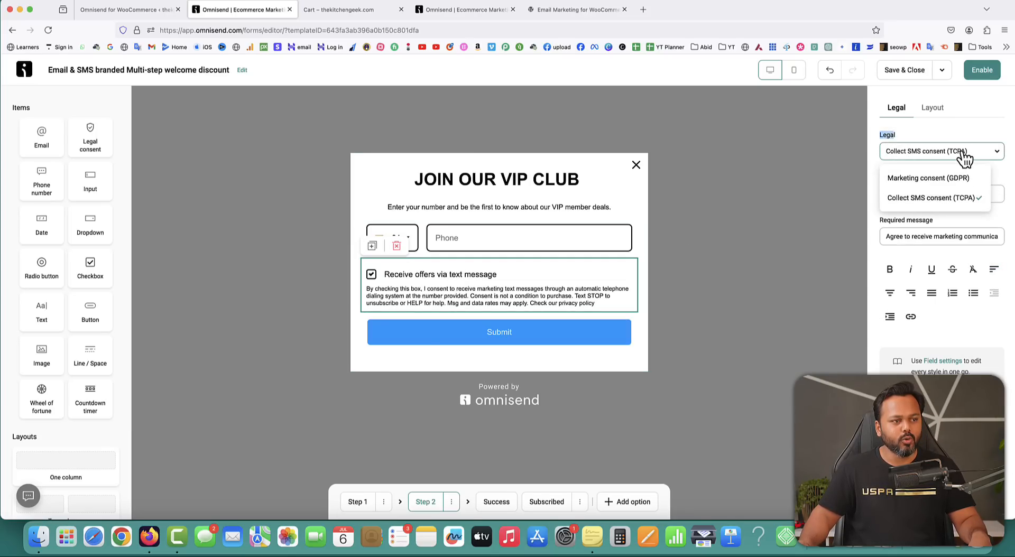
left_click(915, 181)
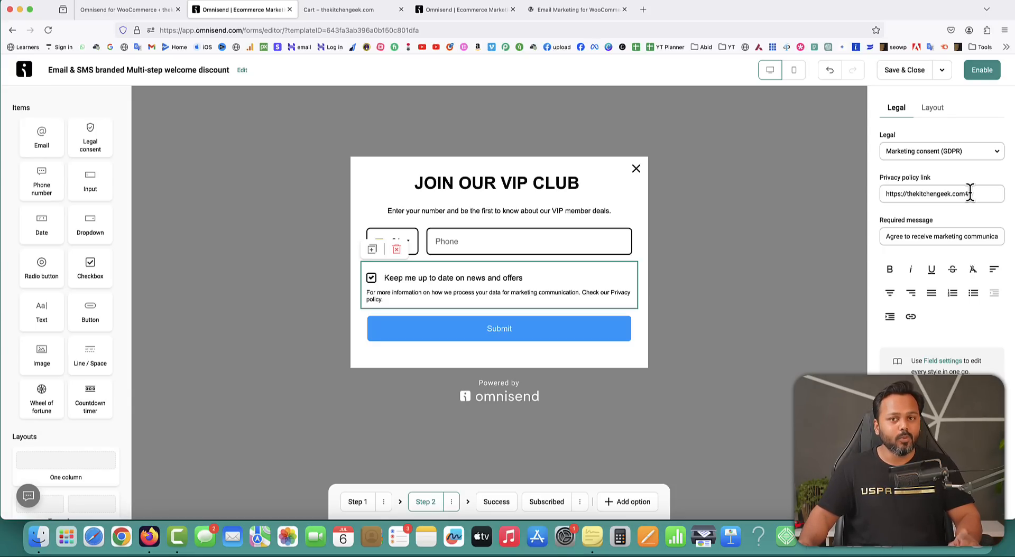
Publish the WordPress Privacy Policy page with Quick Edit and copy its page link.
left_click(136, 12)
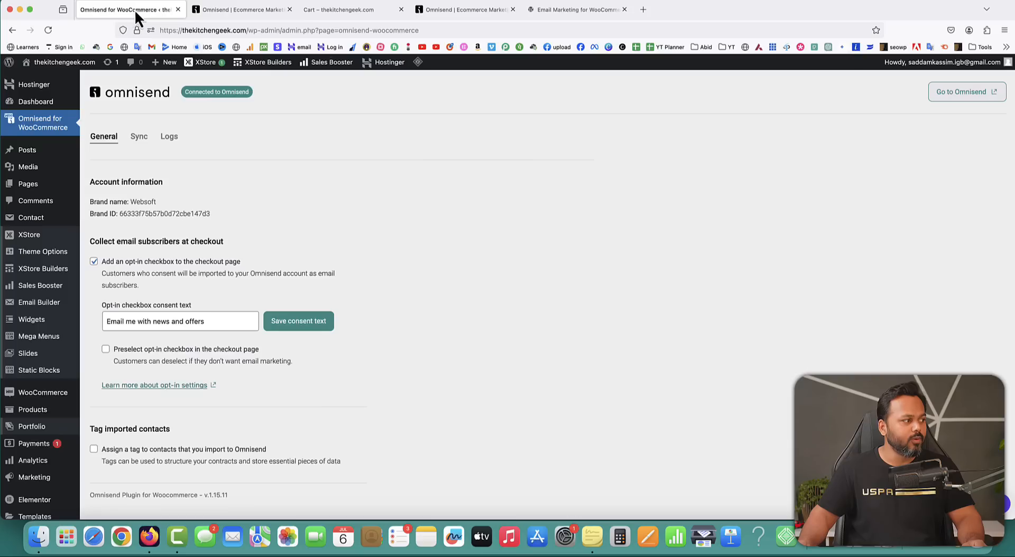
mouse_move(35, 188)
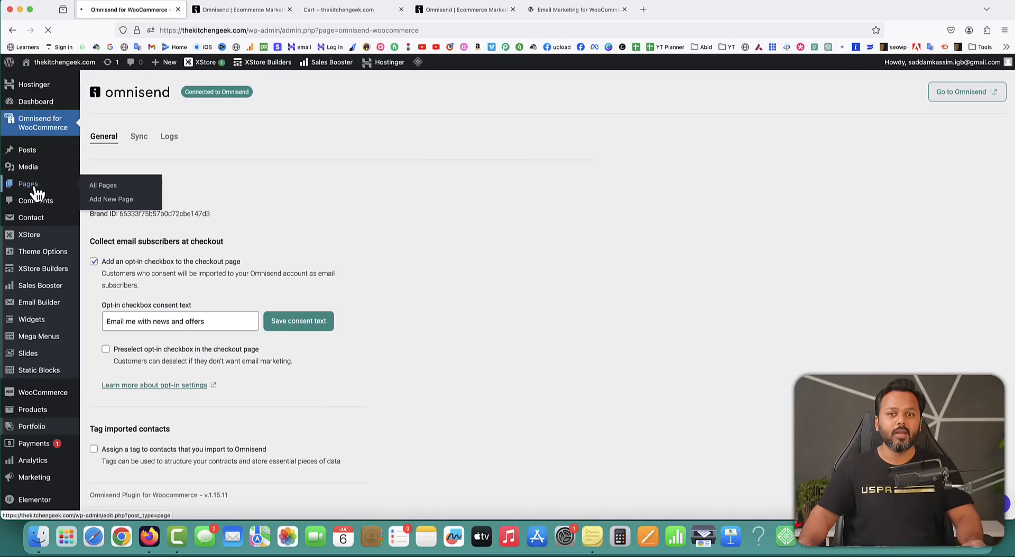
scroll(396, 296, "down", 1)
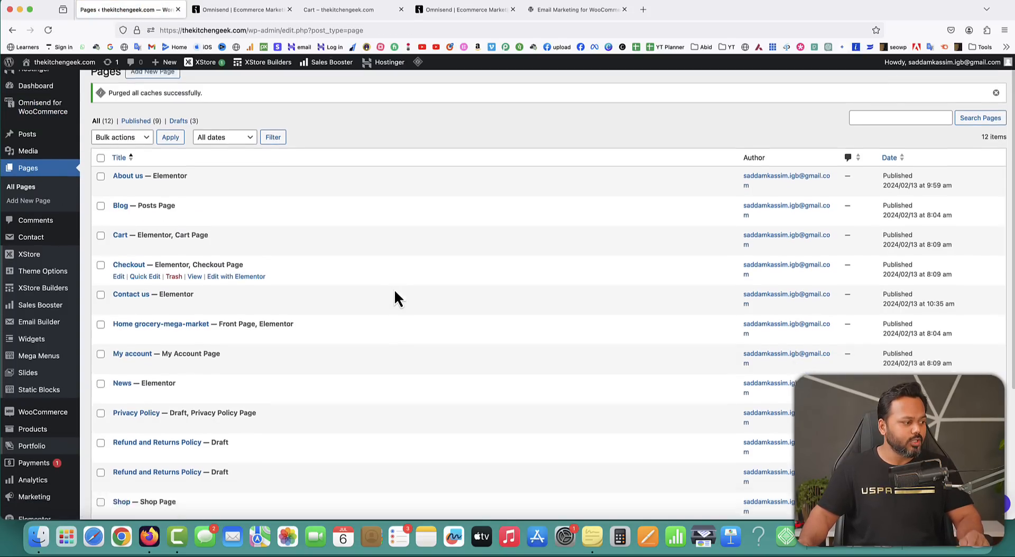
scroll(395, 289, "down", 5)
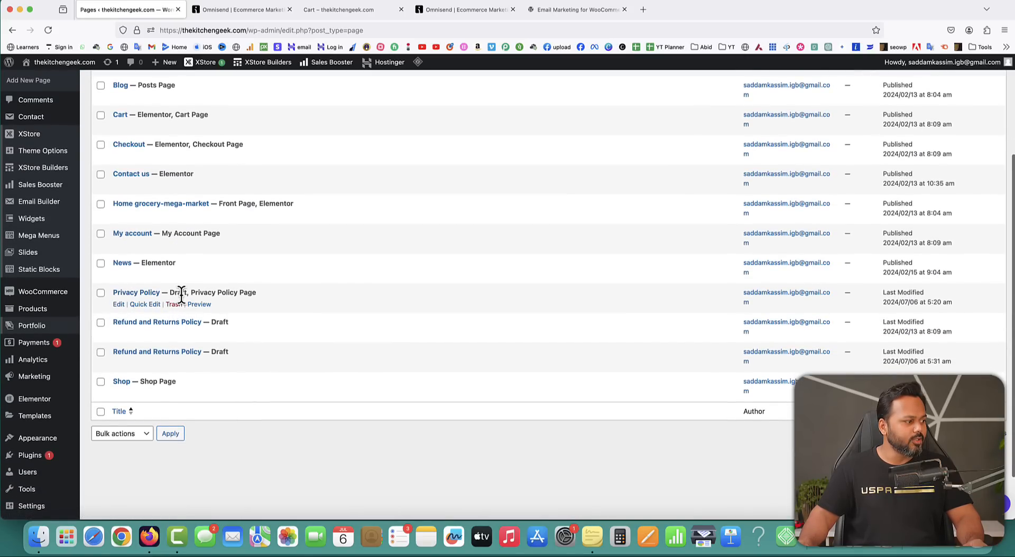
left_click(145, 304)
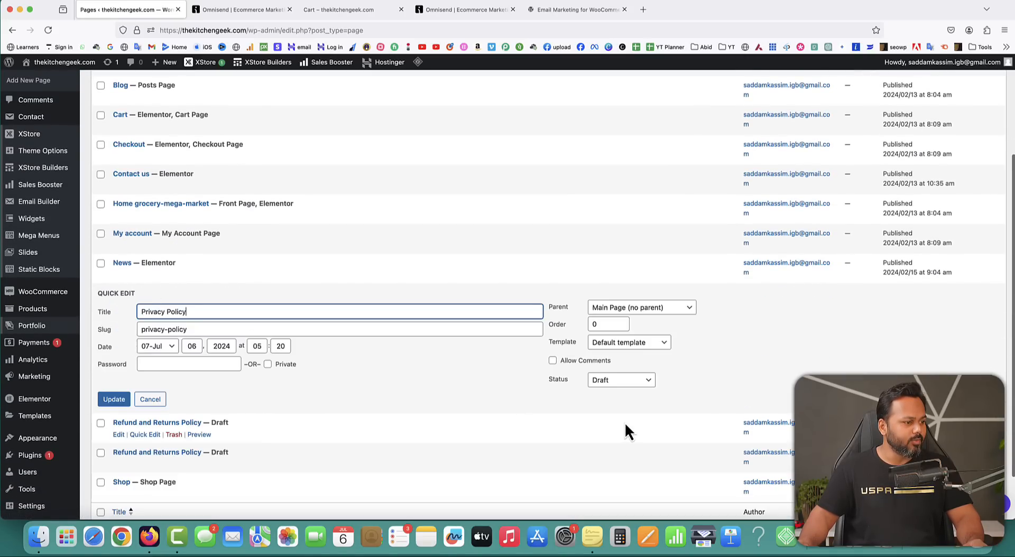
left_click(616, 379)
left_click(613, 355)
left_click(117, 399)
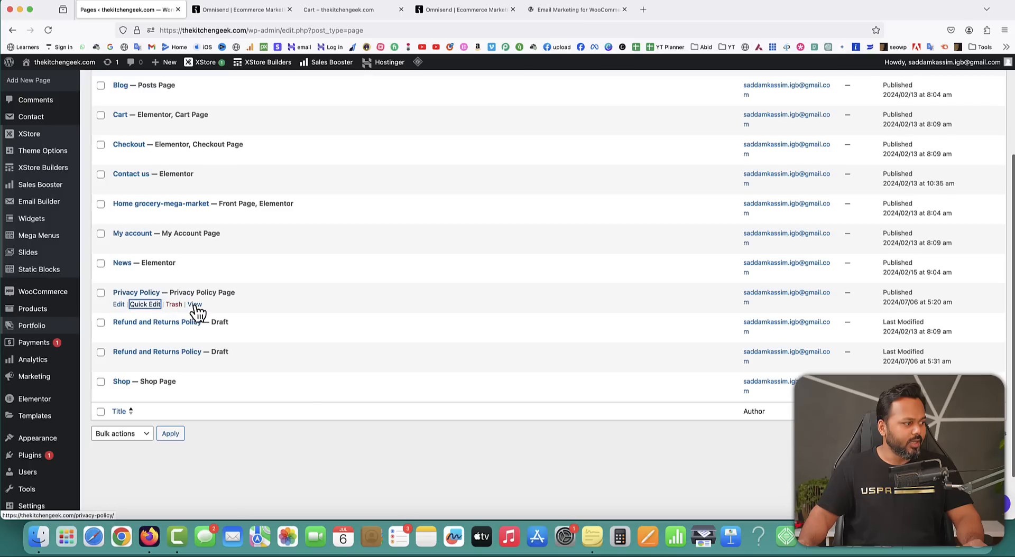
right_click(195, 305)
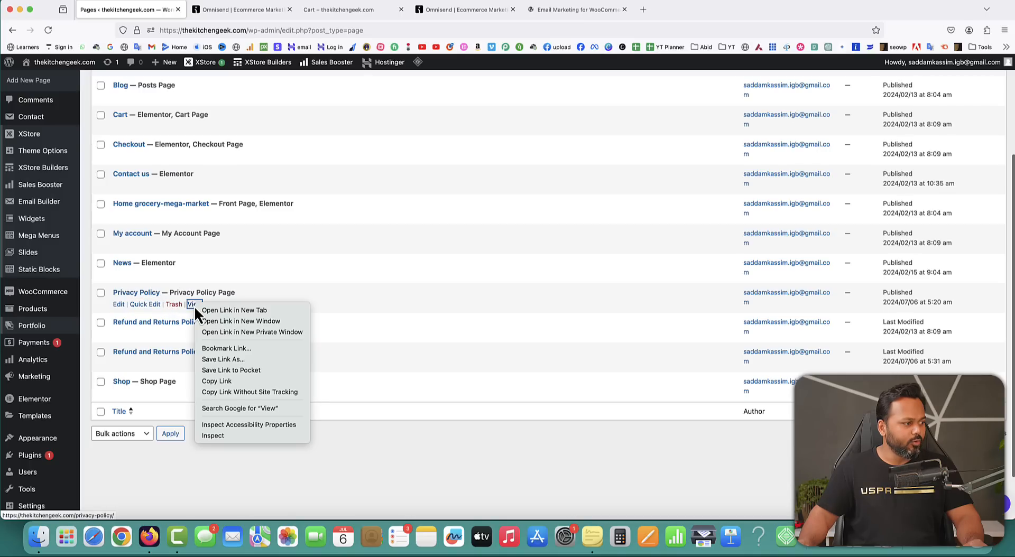
left_click(215, 385)
Paste the Privacy Policy page URL into the form's privacy policy link field.
left_click(284, 14)
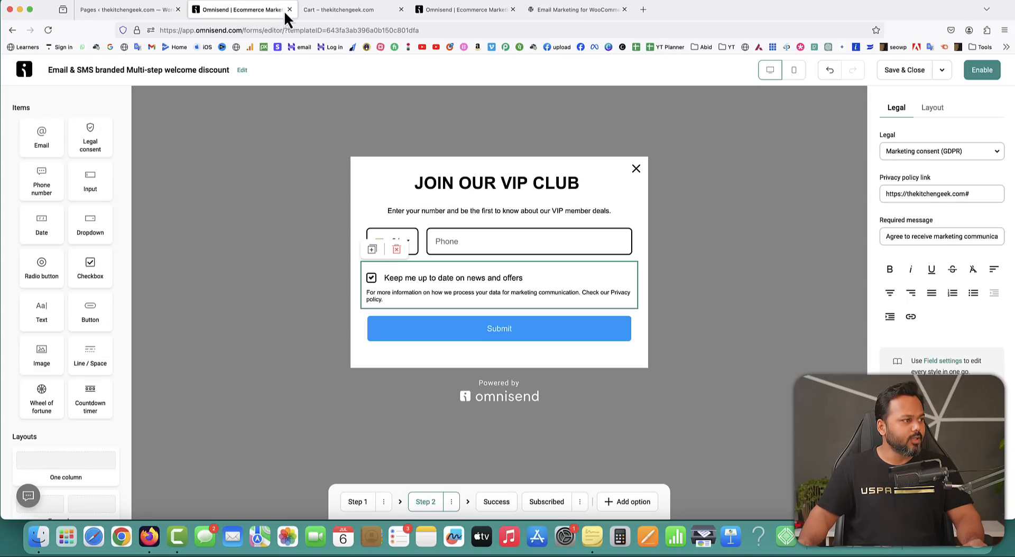
left_click_drag(978, 194, 883, 194)
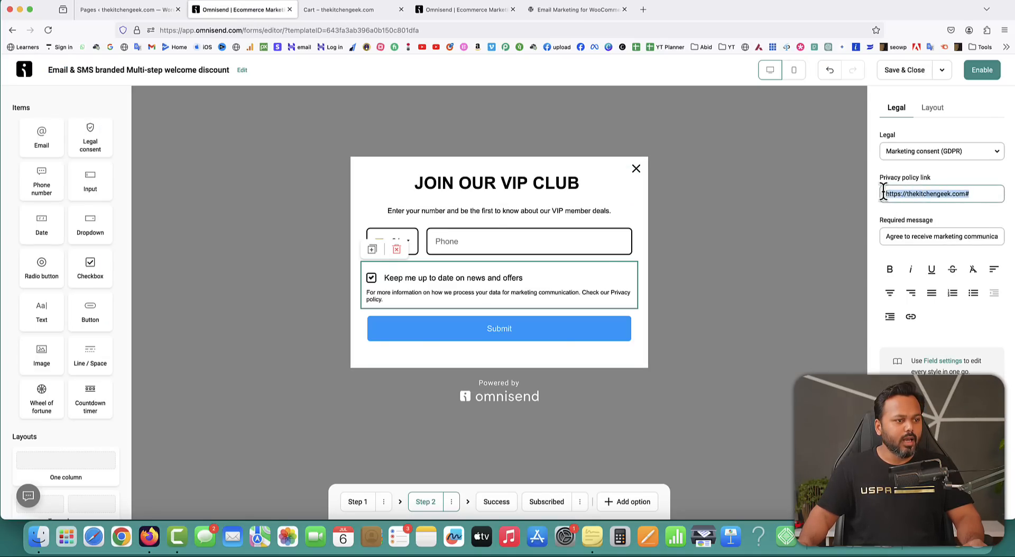
key("super+v")
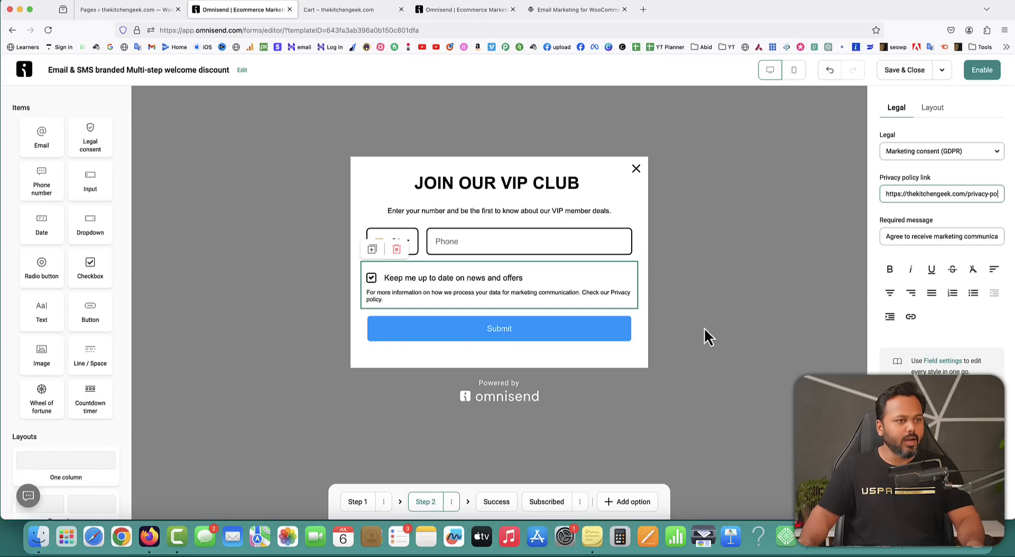
Change the Success step's discount from 10% to 30%, then view the Subscribed step.
left_click(496, 508)
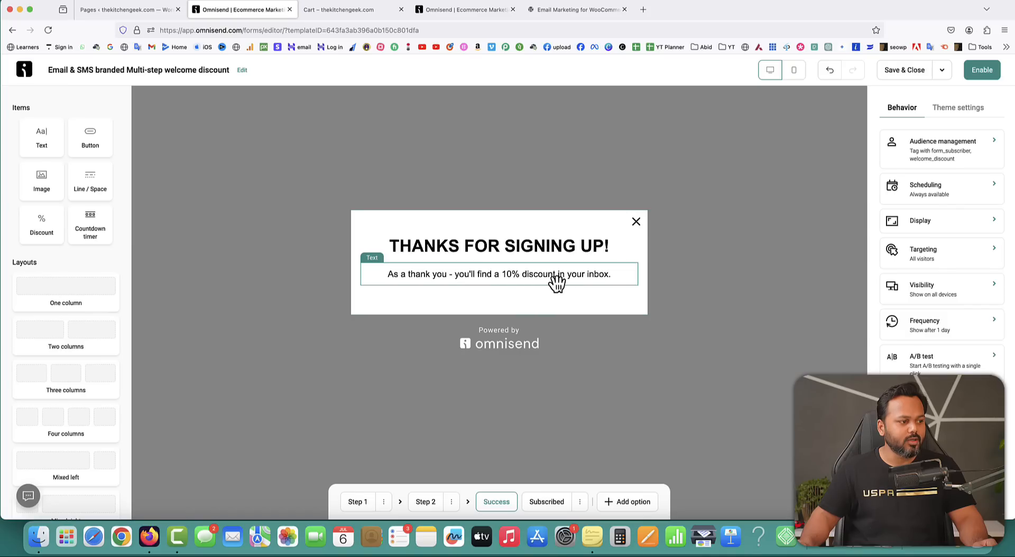
left_click(508, 275)
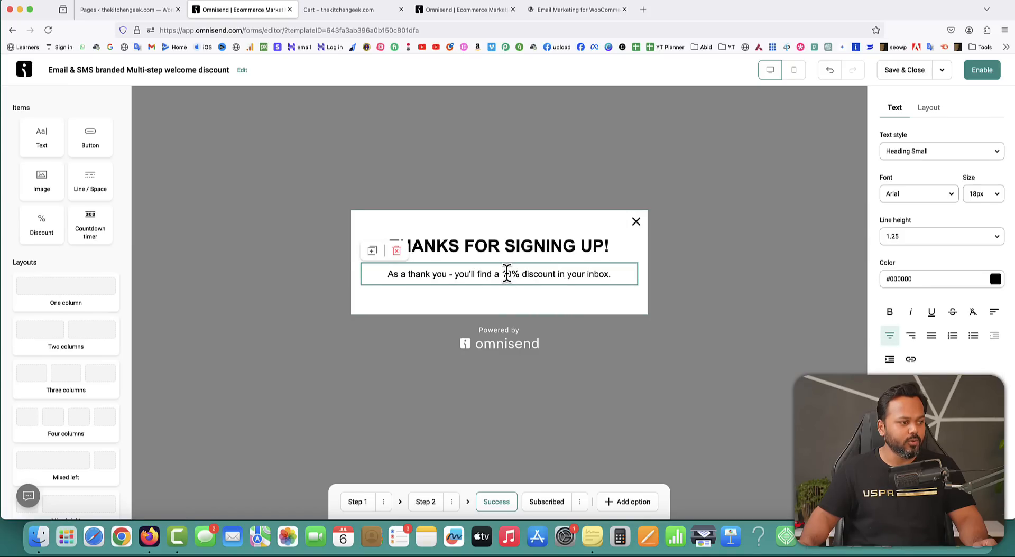
key("BackSpace")
type("3")
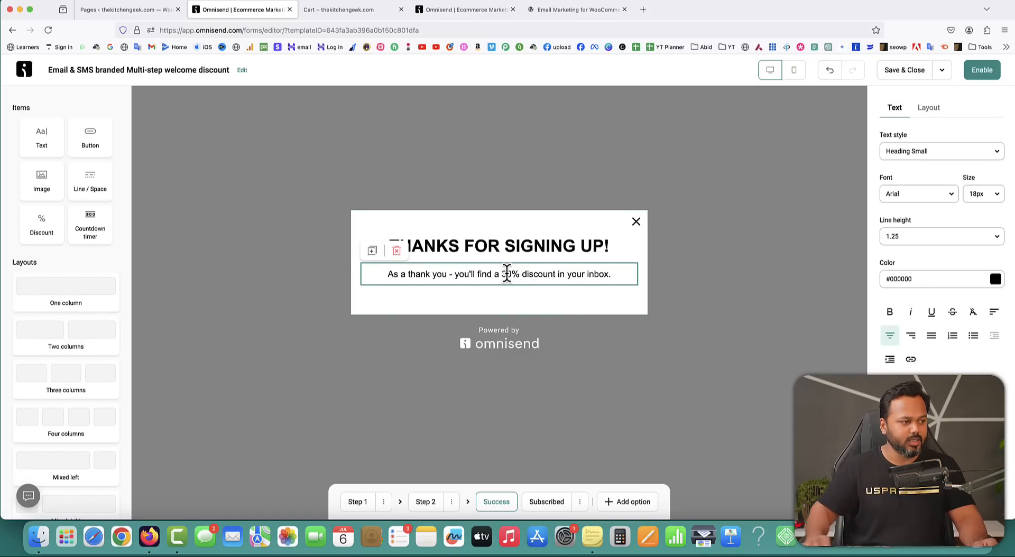
left_click(510, 301)
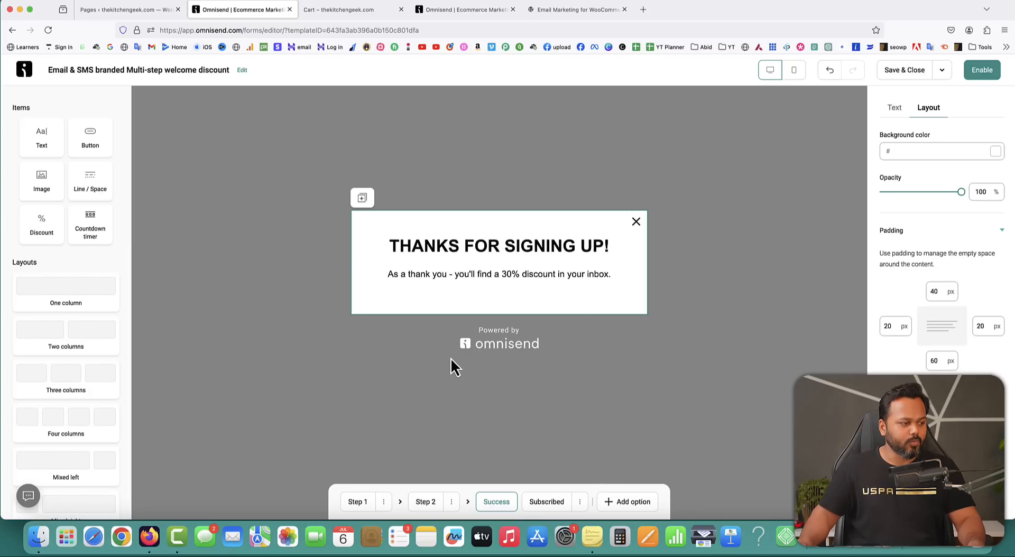
left_click(547, 509)
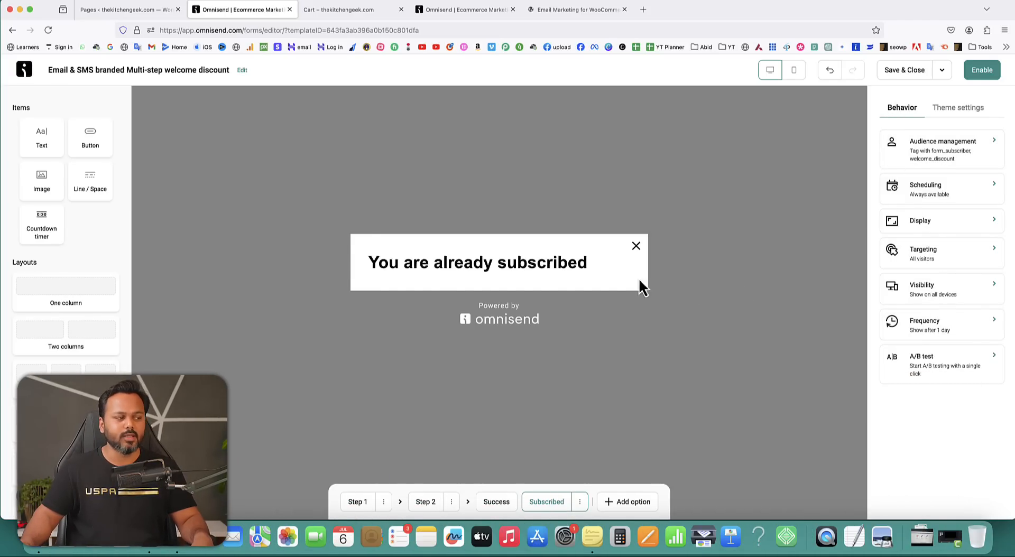
On Step 1, create a new 'first popup form' tag under Audience management.
left_click(356, 503)
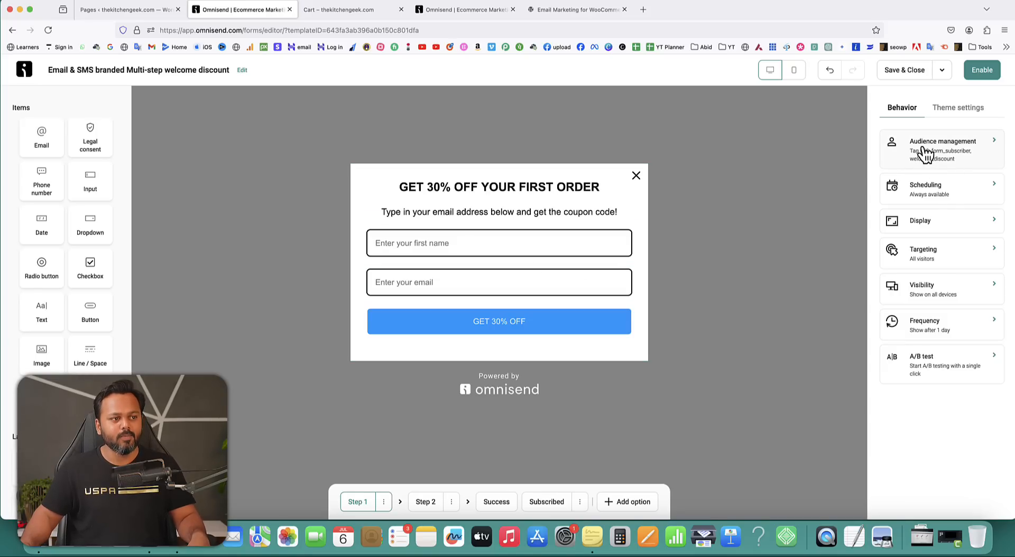
left_click(942, 149)
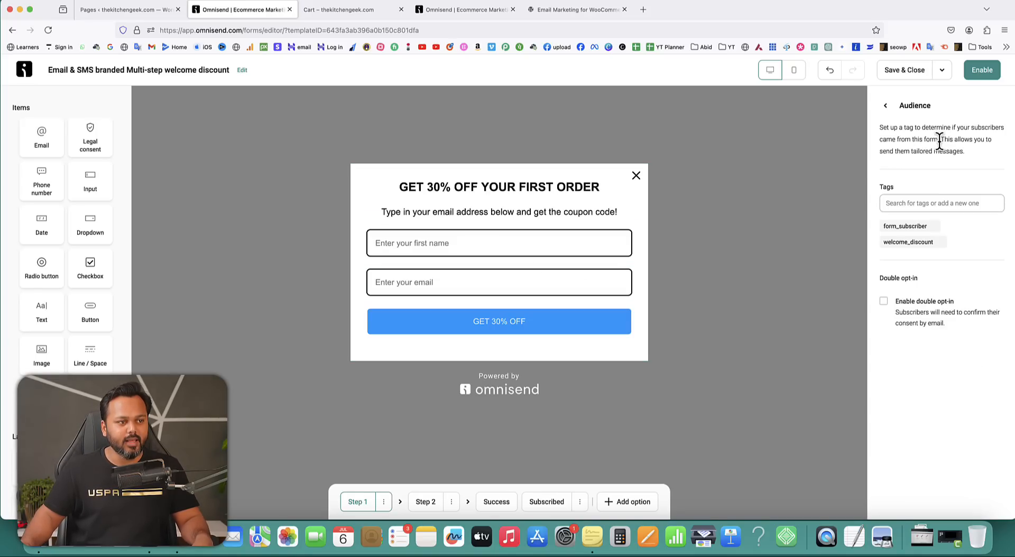
left_click_drag(879, 127, 939, 139)
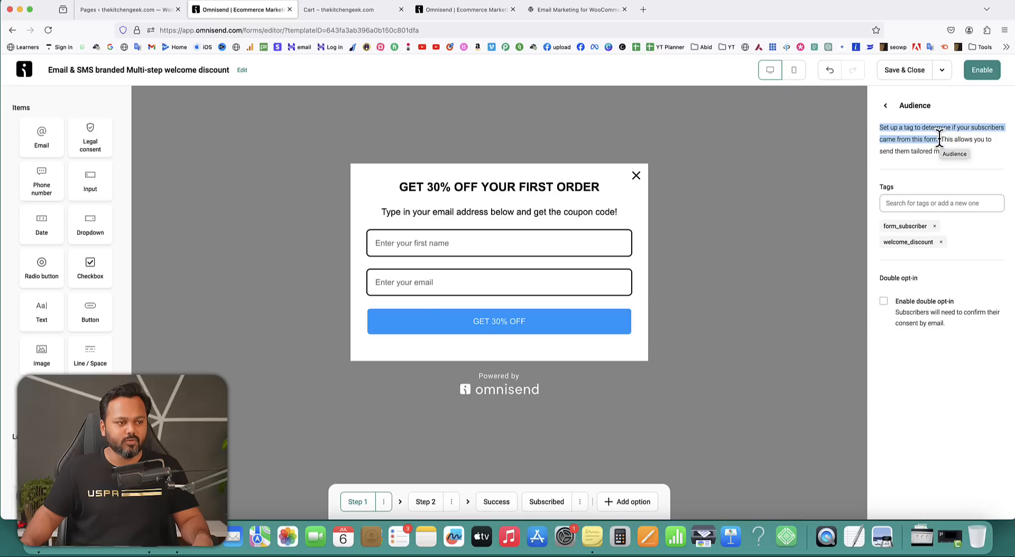
left_click(932, 203)
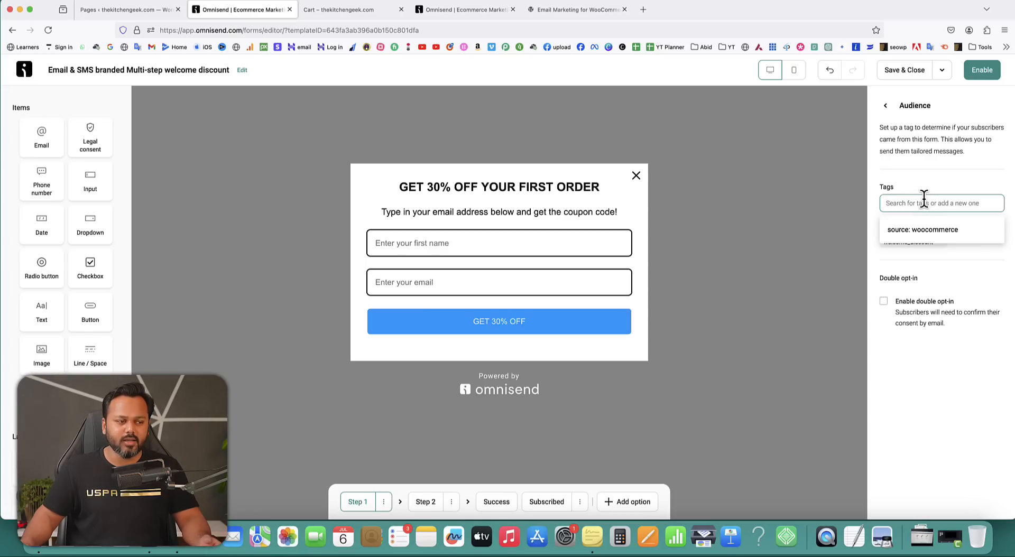
type("first po")
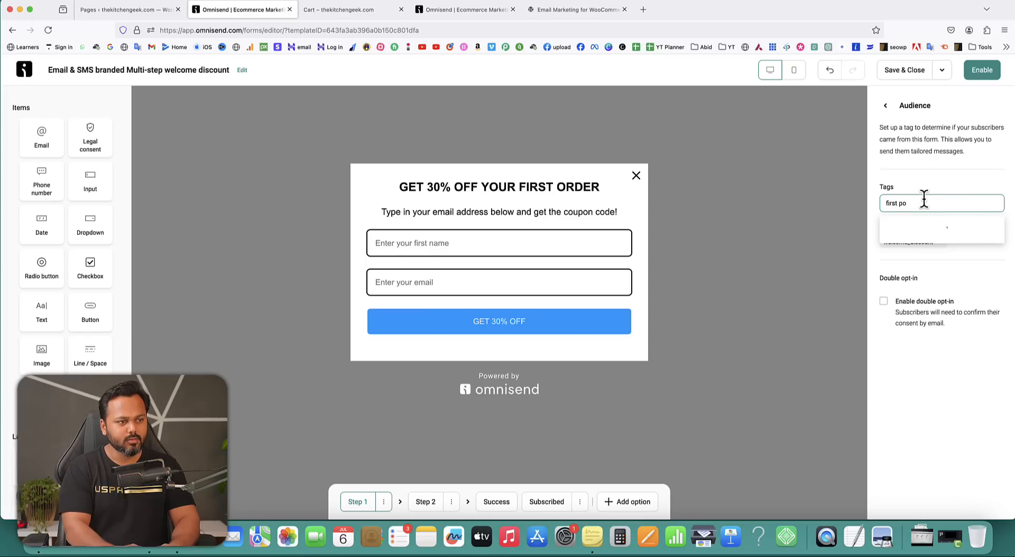
type("pup form")
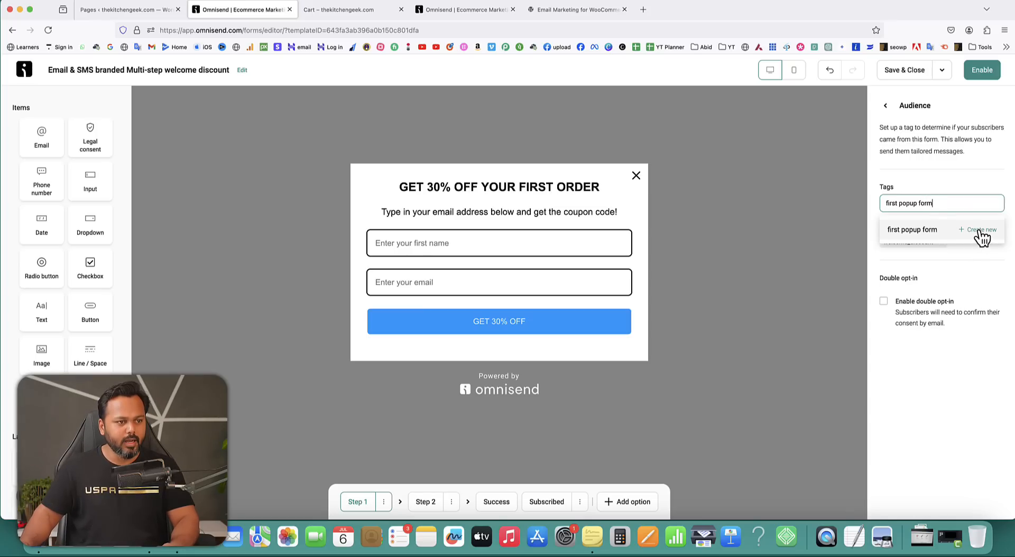
left_click(978, 231)
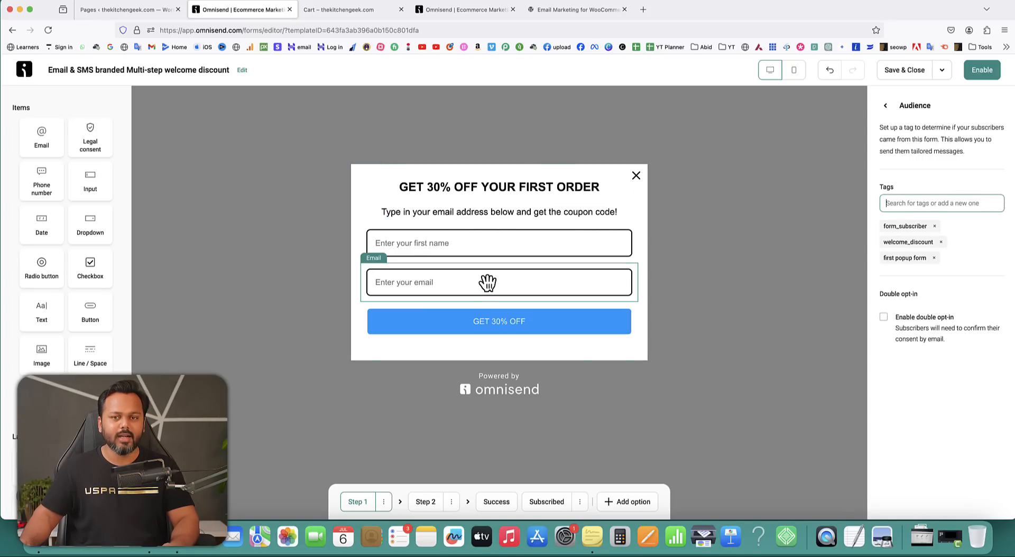
left_click(886, 106)
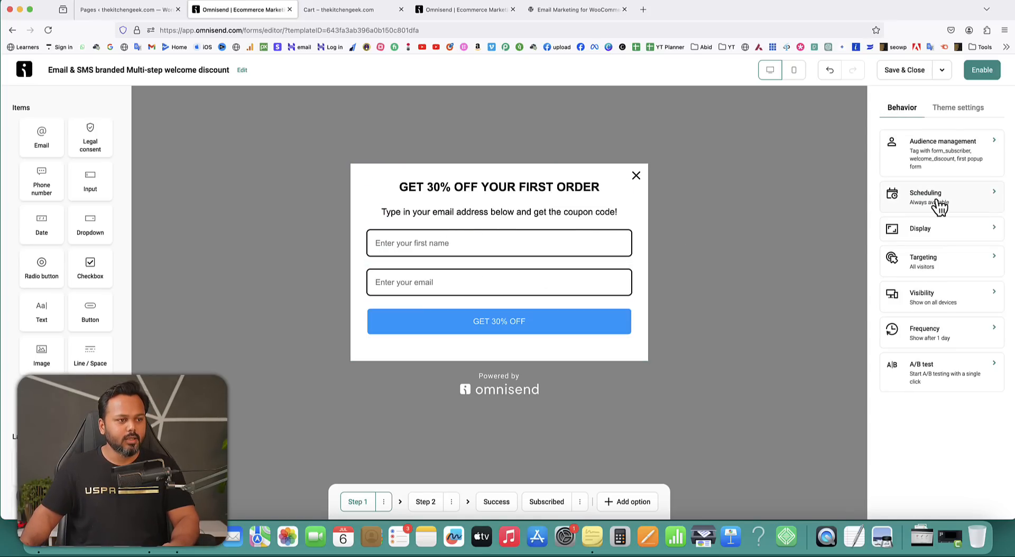
left_click(961, 203)
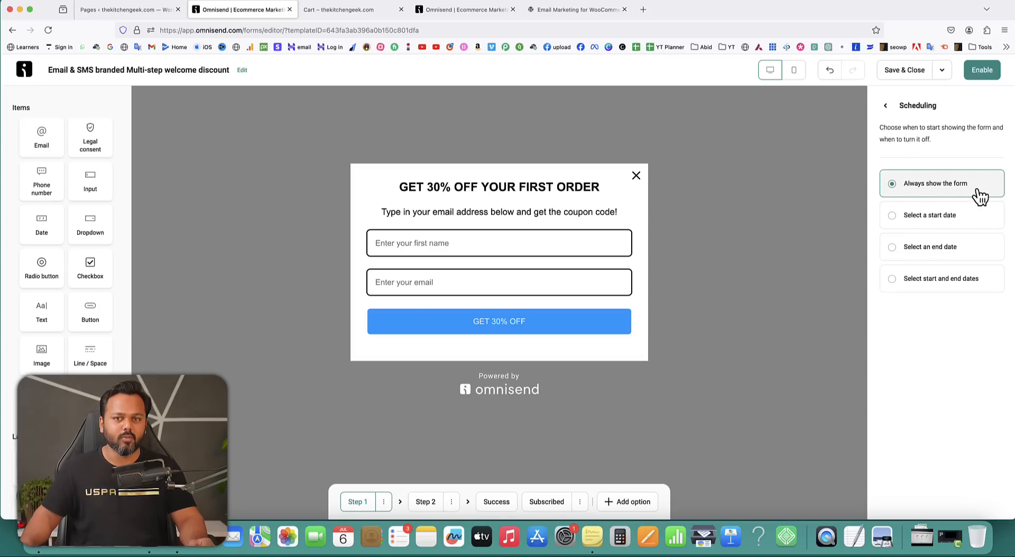
left_click(946, 225)
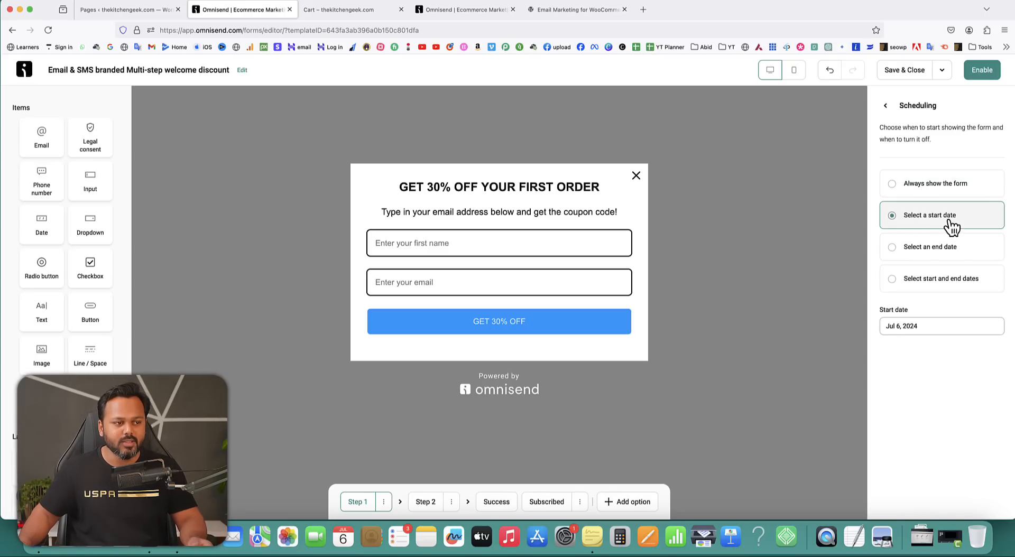
left_click(897, 190)
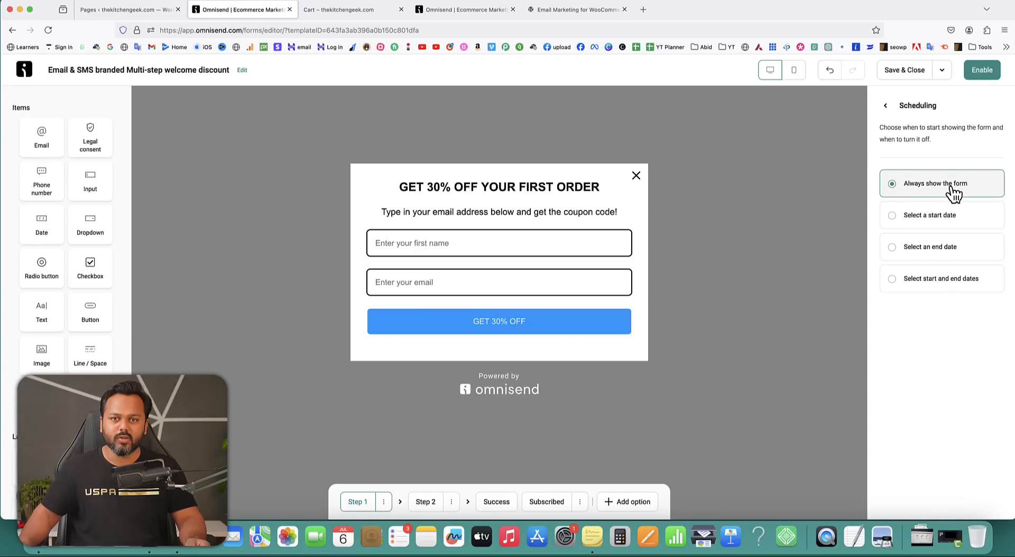
left_click(886, 105)
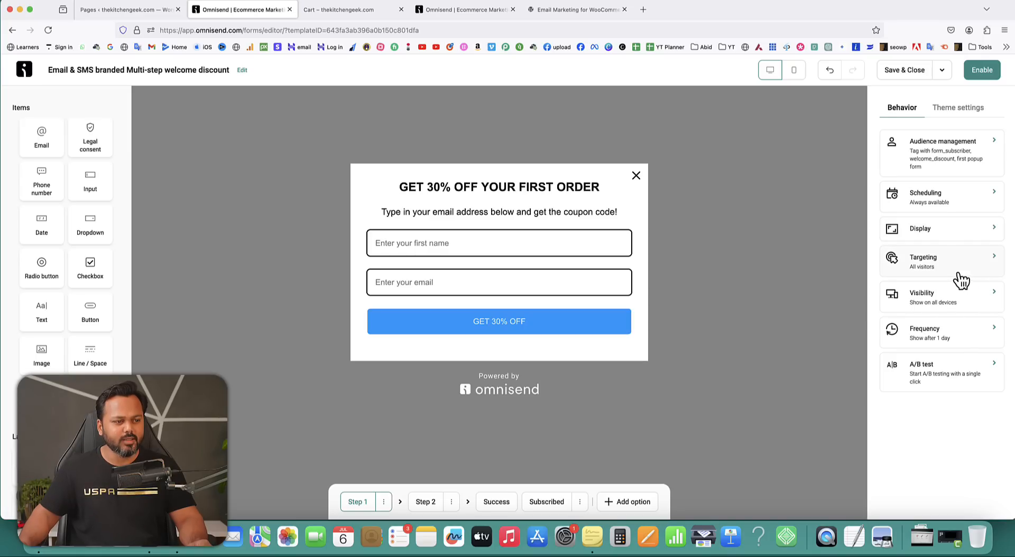
Set popup targeting to Don't show to existing contacts, with no page URL restriction.
left_click(936, 267)
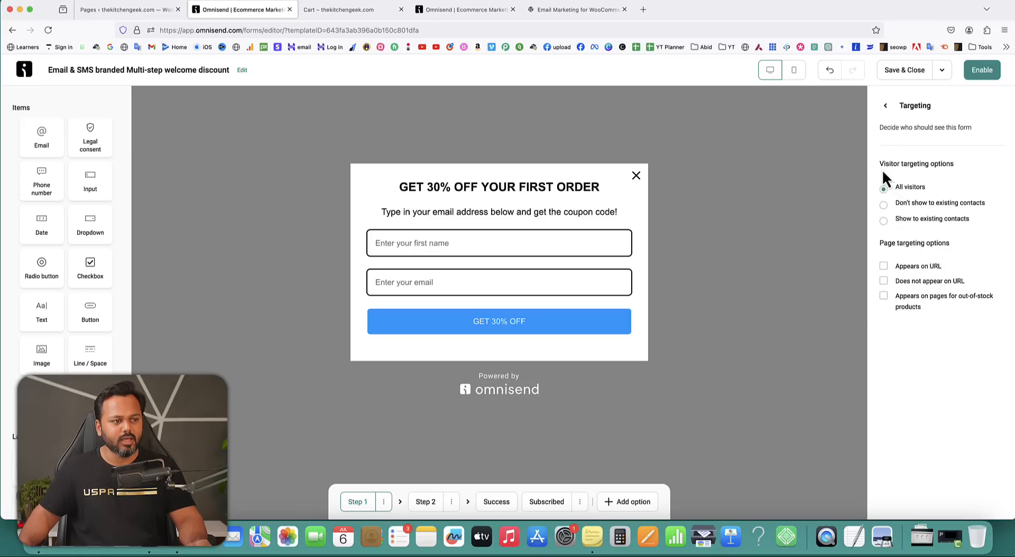
left_click_drag(880, 164, 956, 168)
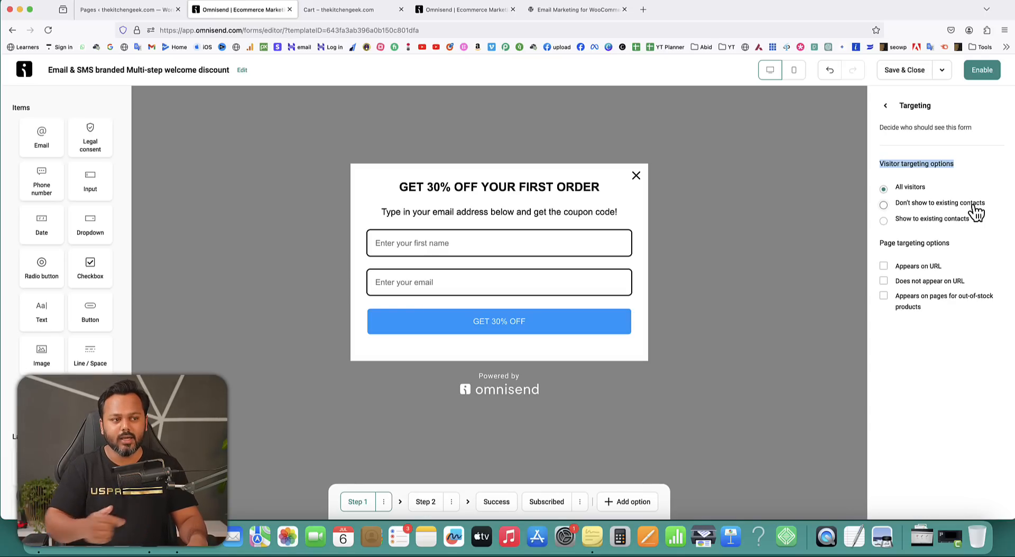
left_click(884, 206)
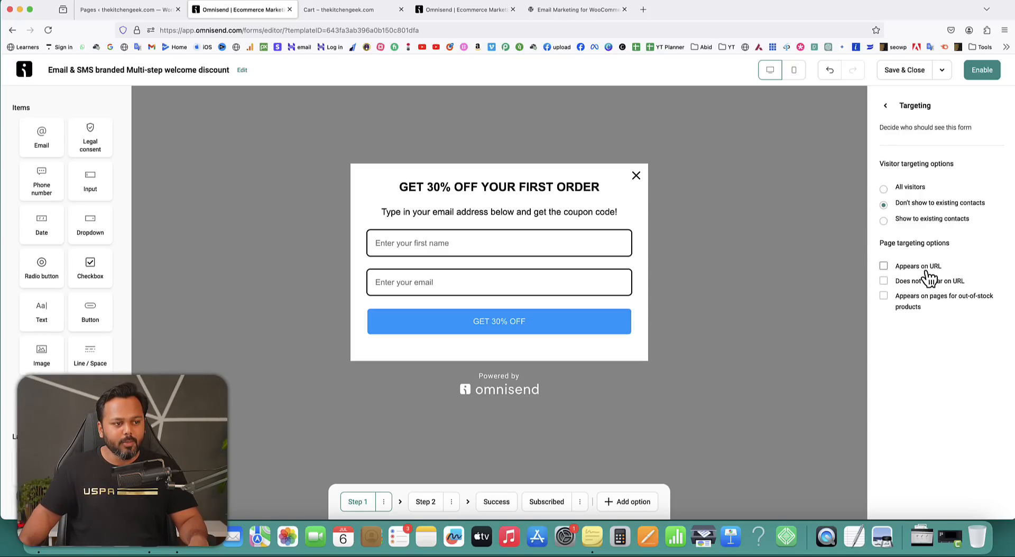
left_click(882, 266)
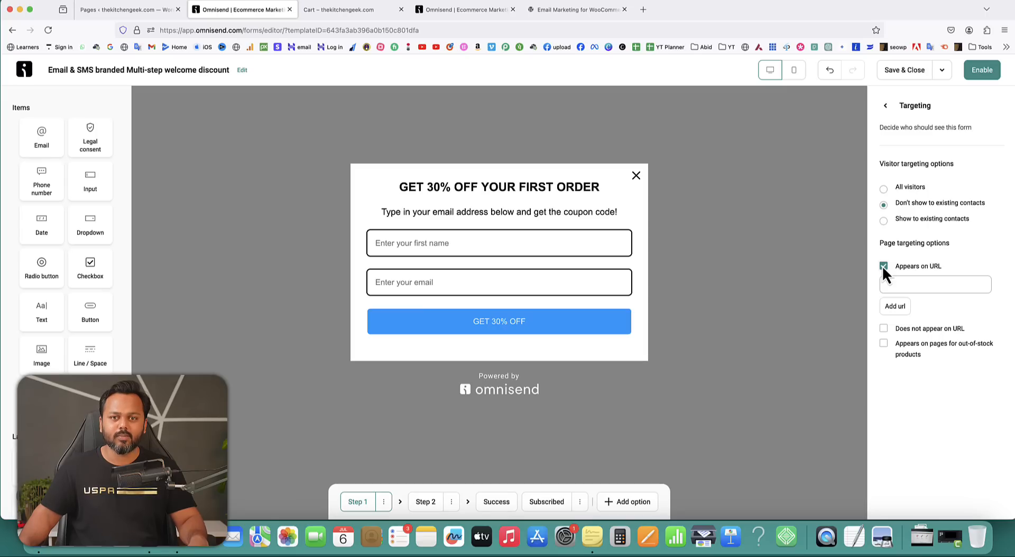
left_click(902, 284)
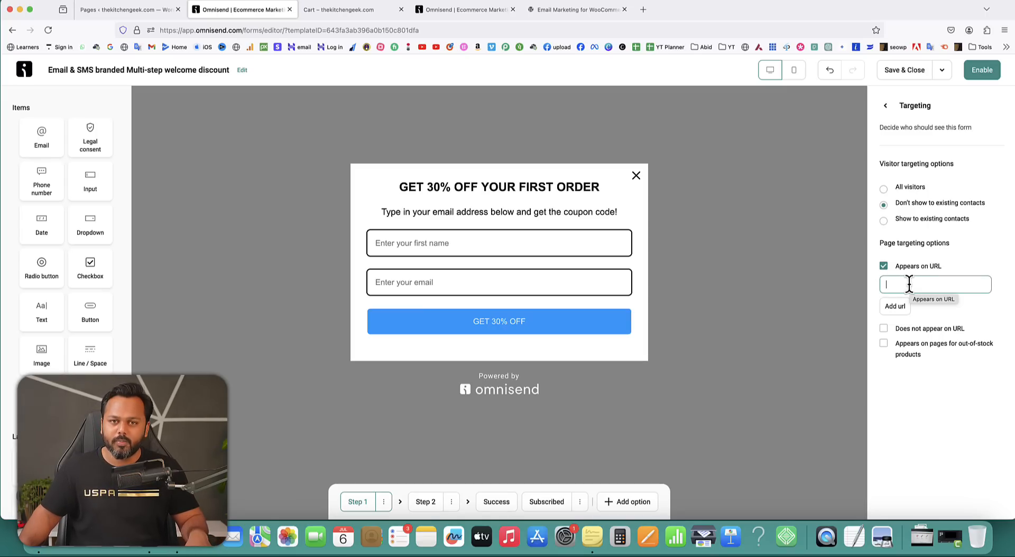
left_click(884, 267)
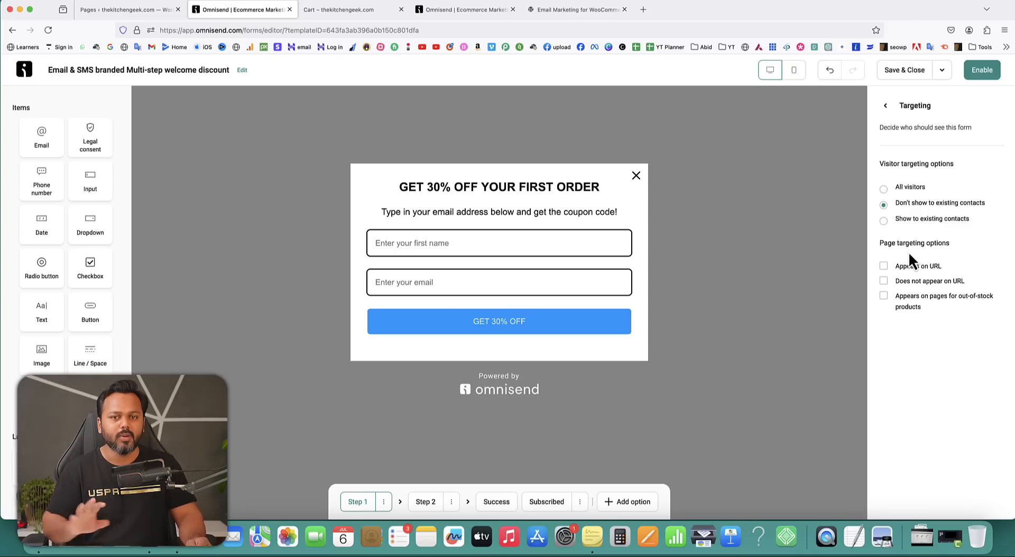
left_click(885, 106)
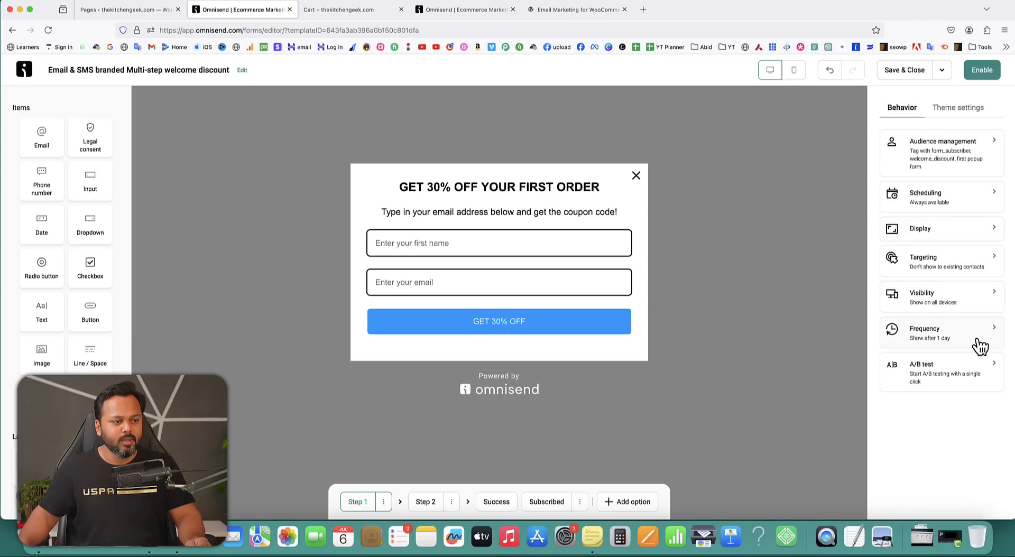
left_click(938, 338)
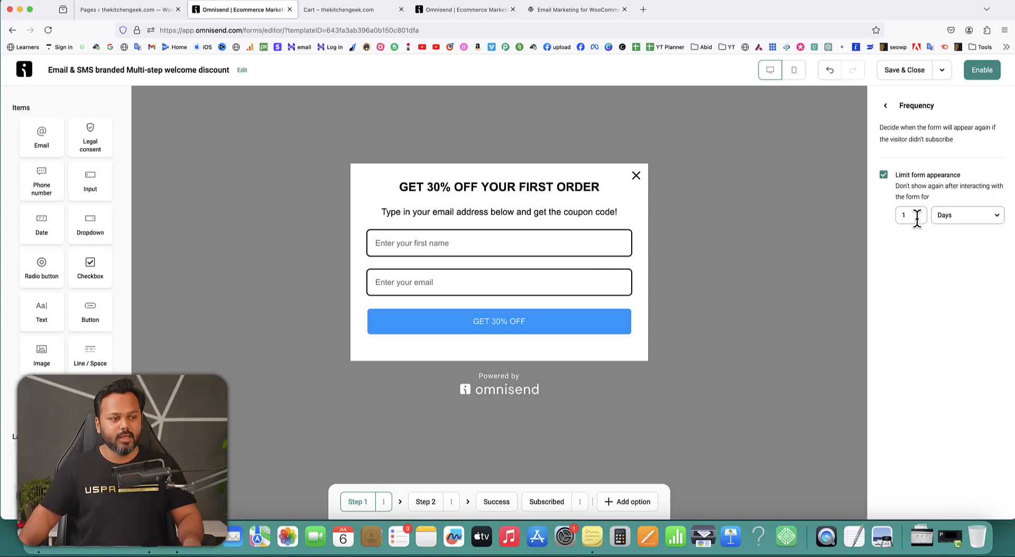
left_click(938, 215)
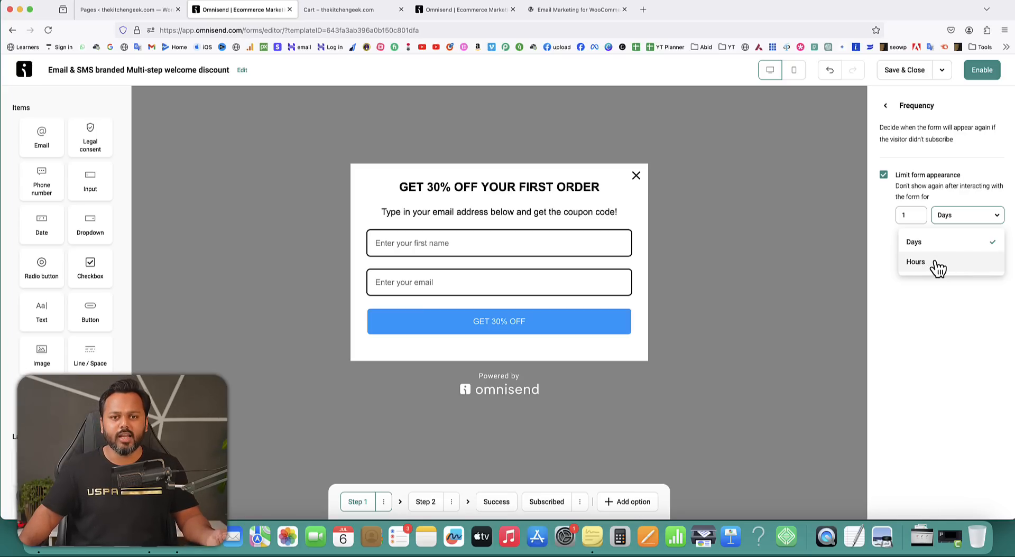
left_click(936, 305)
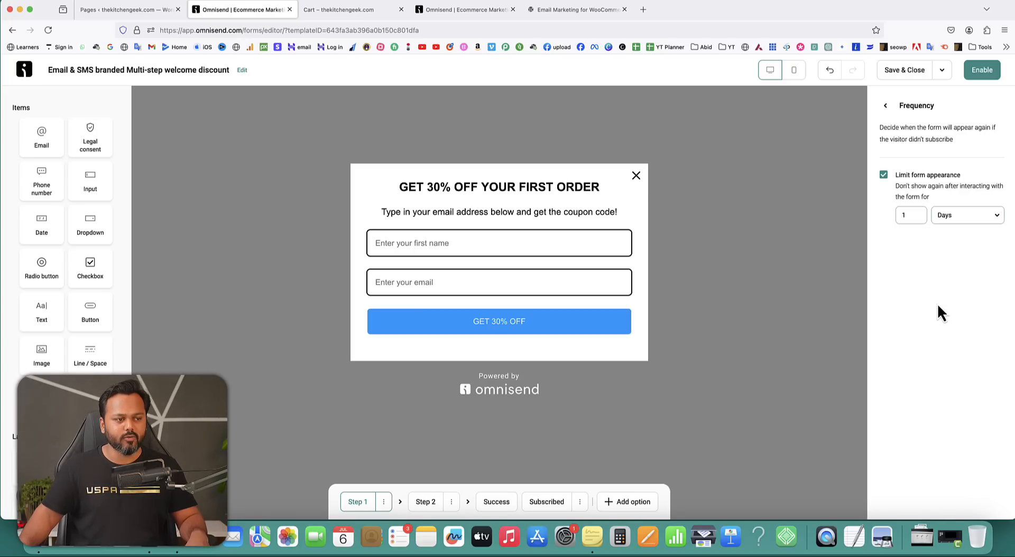
left_click(886, 107)
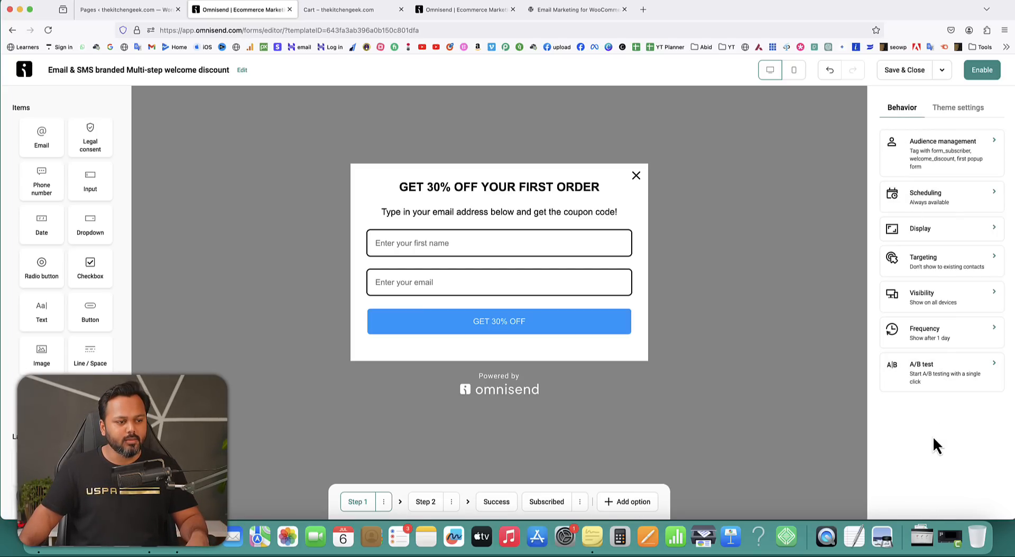
Set the popup to display on exit intent rather than page visits or time, then enable the form.
left_click(922, 231)
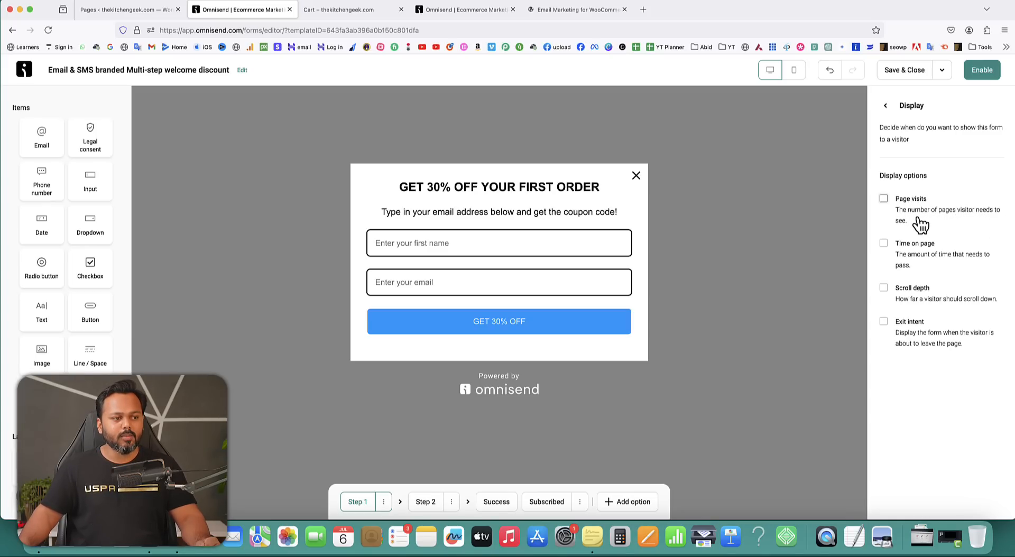
left_click(884, 198)
left_click(905, 239)
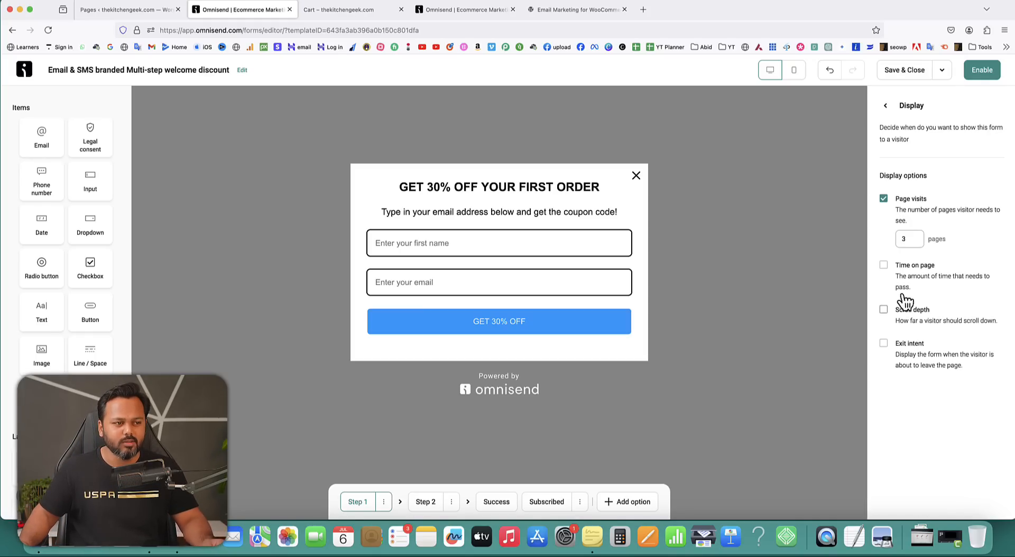
left_click(883, 198)
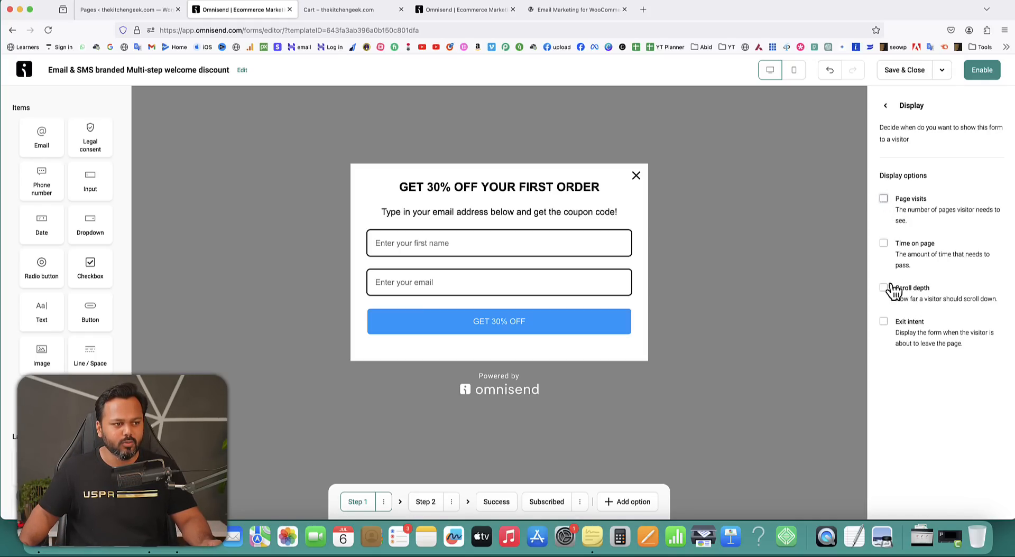
left_click(883, 243)
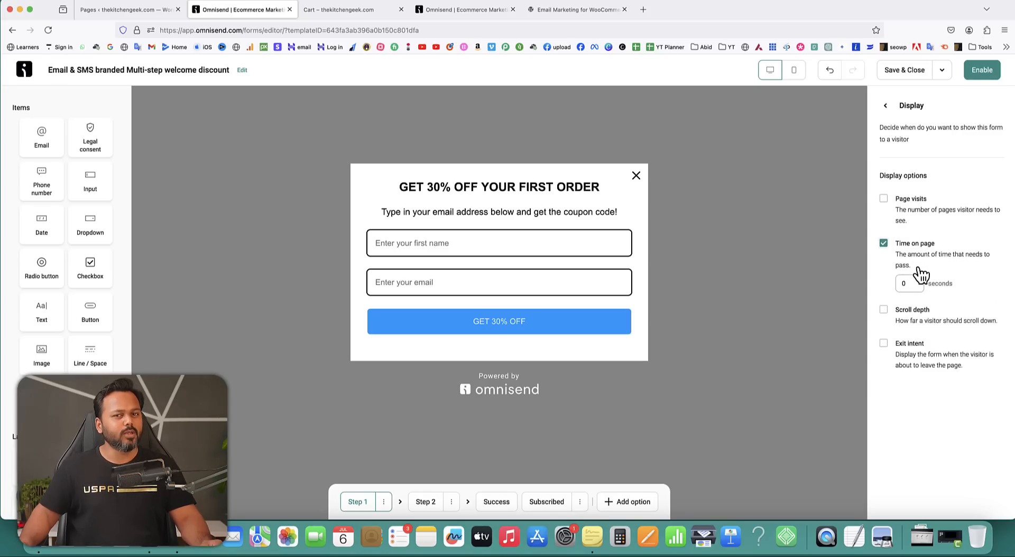
left_click_drag(908, 283, 894, 284)
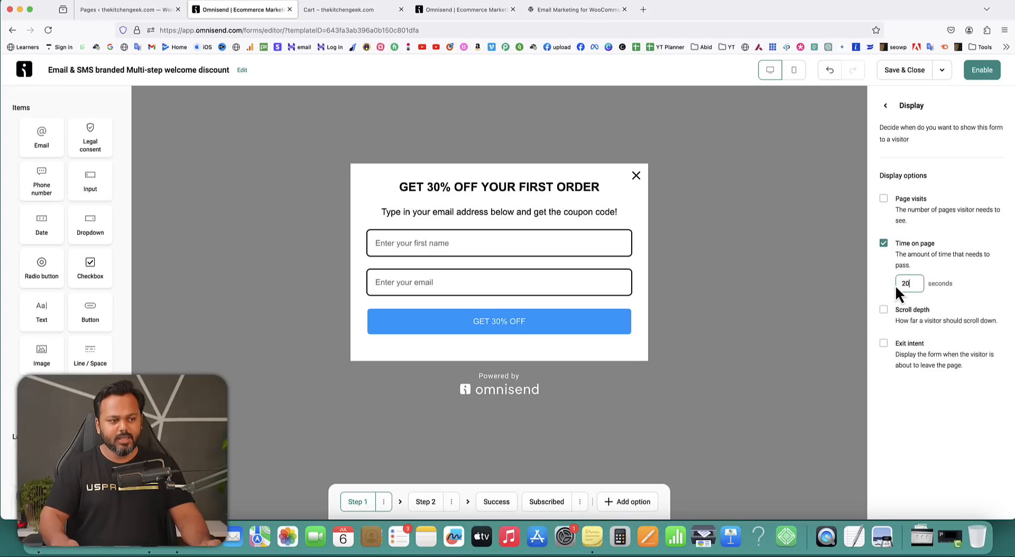
type("20")
left_click(933, 422)
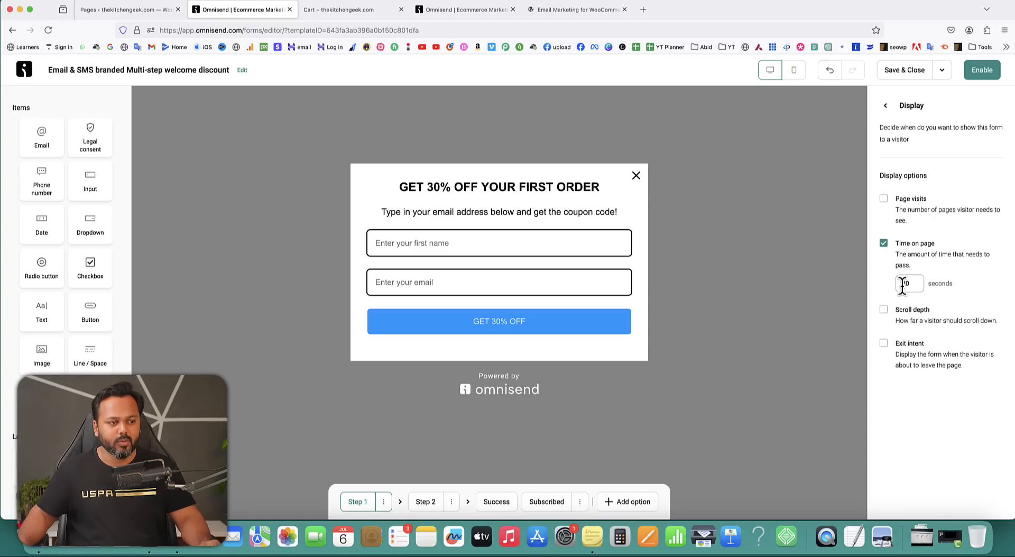
left_click(883, 243)
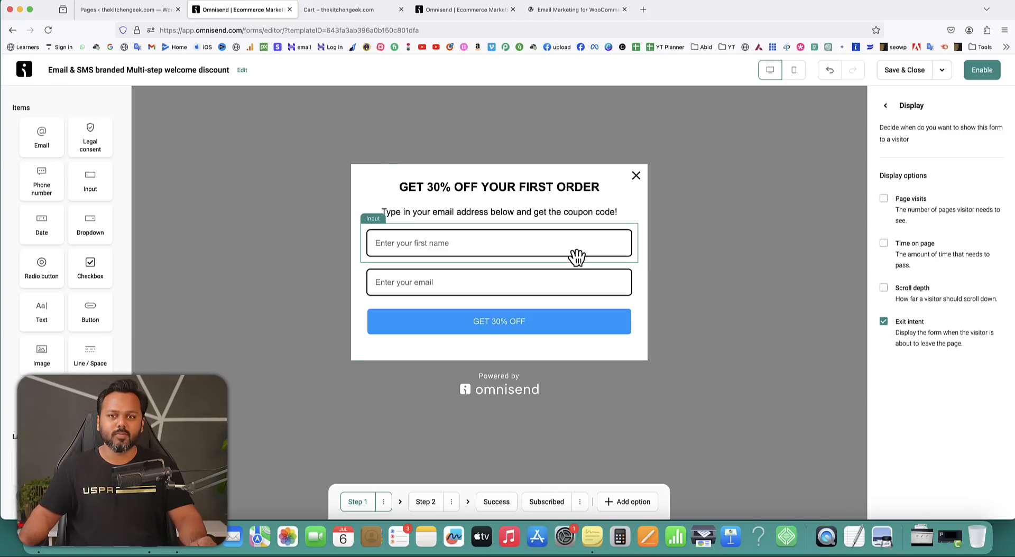
left_click(985, 75)
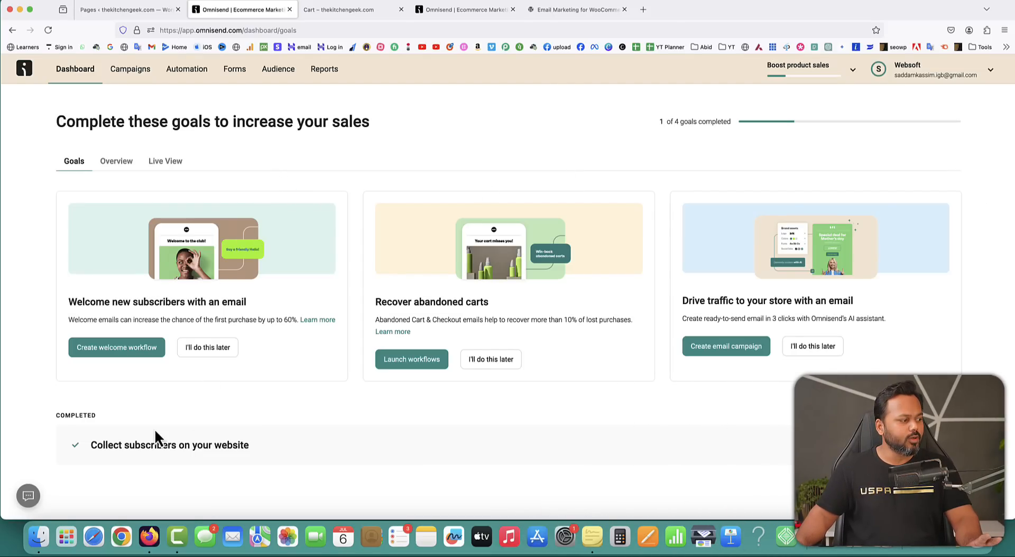
From the Goals list, start Create welcome workflow under Welcome new subscribers with an email.
left_click_drag(89, 445, 247, 446)
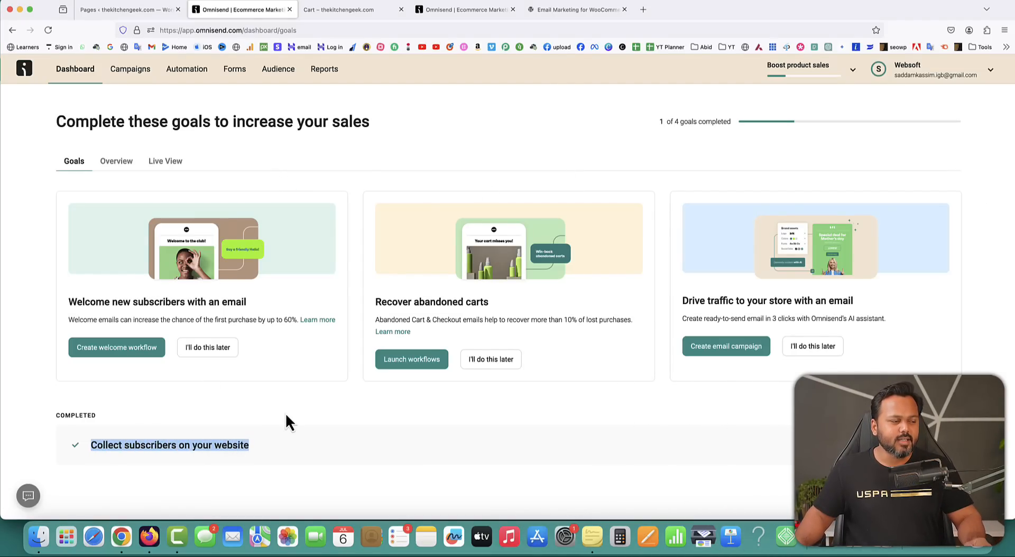
left_click_drag(68, 302, 247, 303)
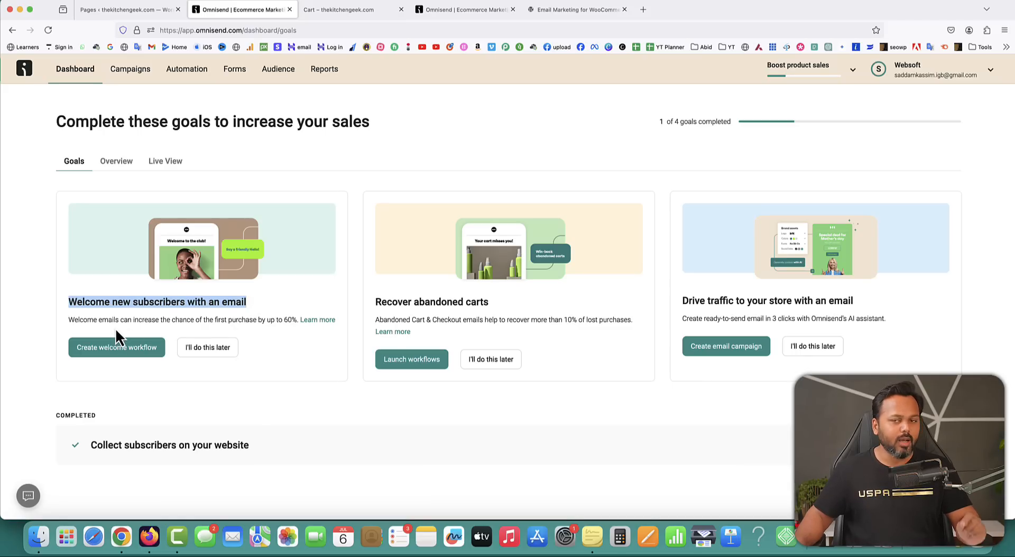
left_click(103, 372)
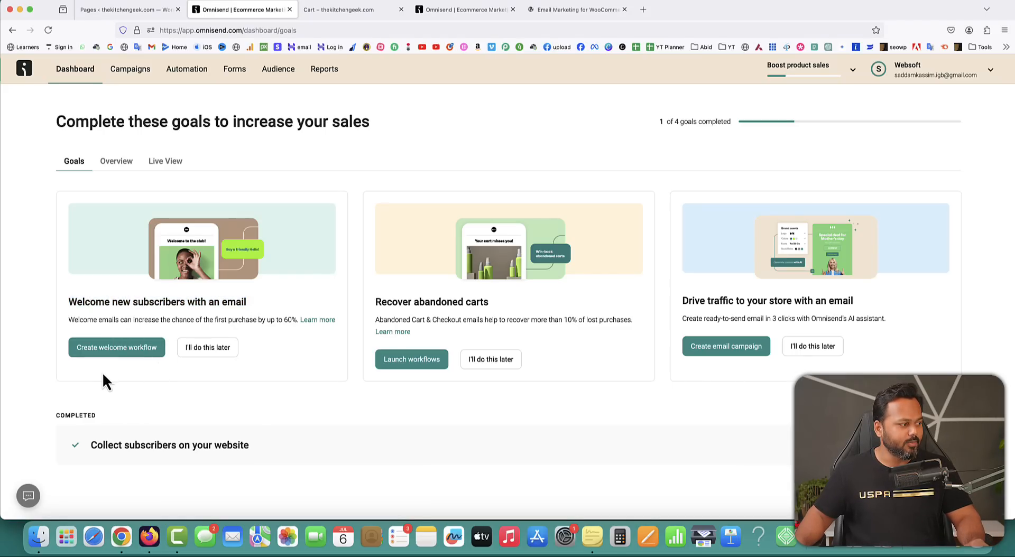
left_click(120, 349)
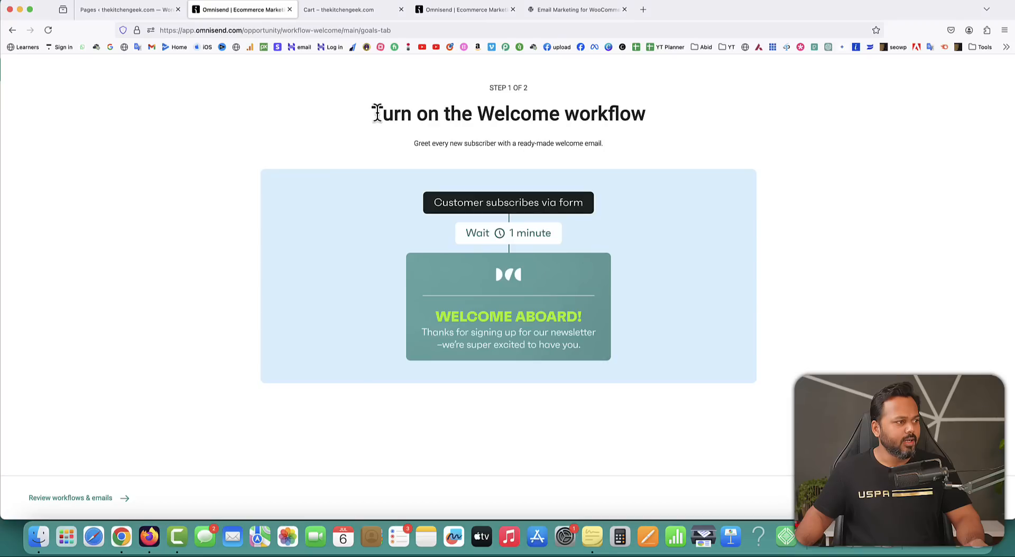
Review the Welcome workflow setup steps, noting the $0.00 SMS balance.
left_click_drag(373, 113, 647, 117)
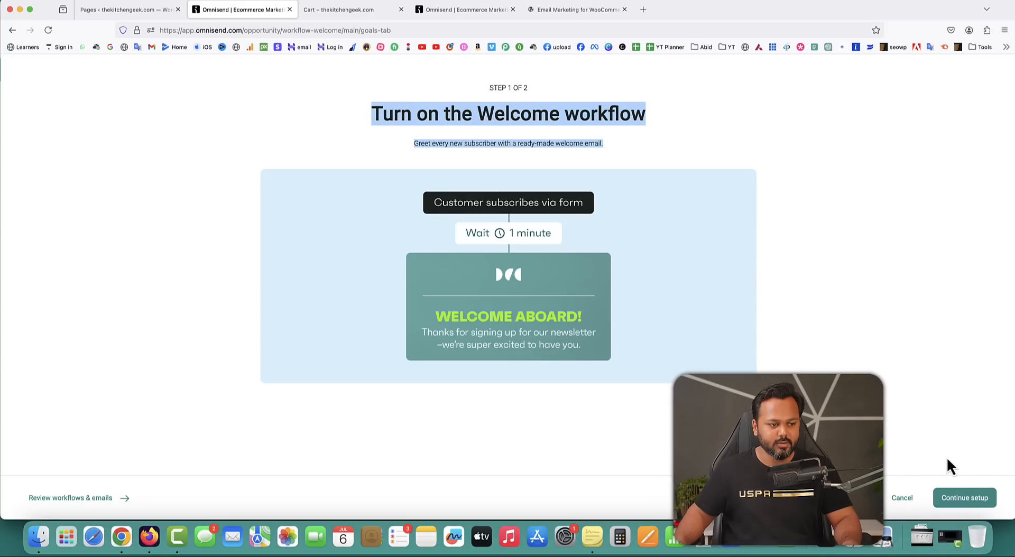
left_click(963, 503)
left_click(789, 328)
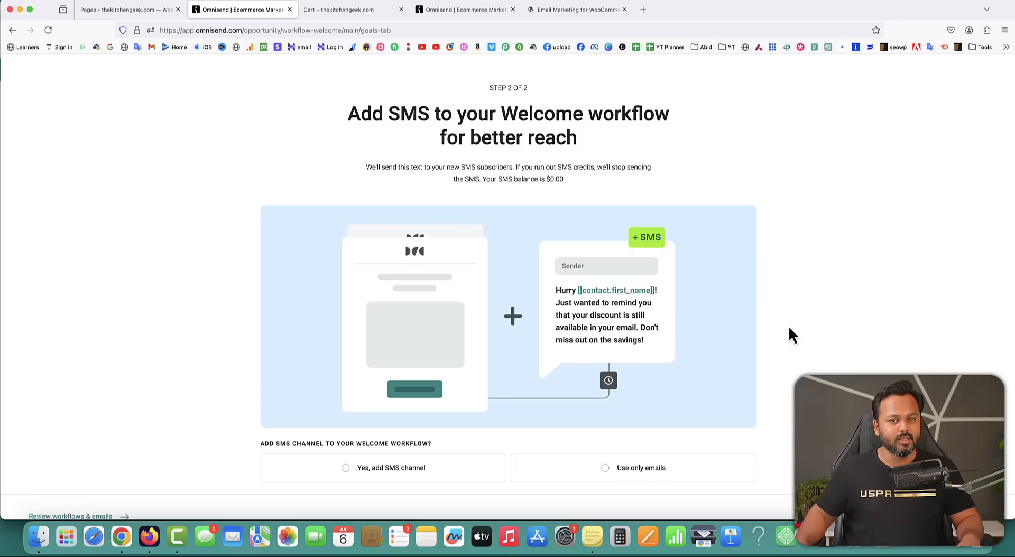
scroll(789, 328, "down", 1)
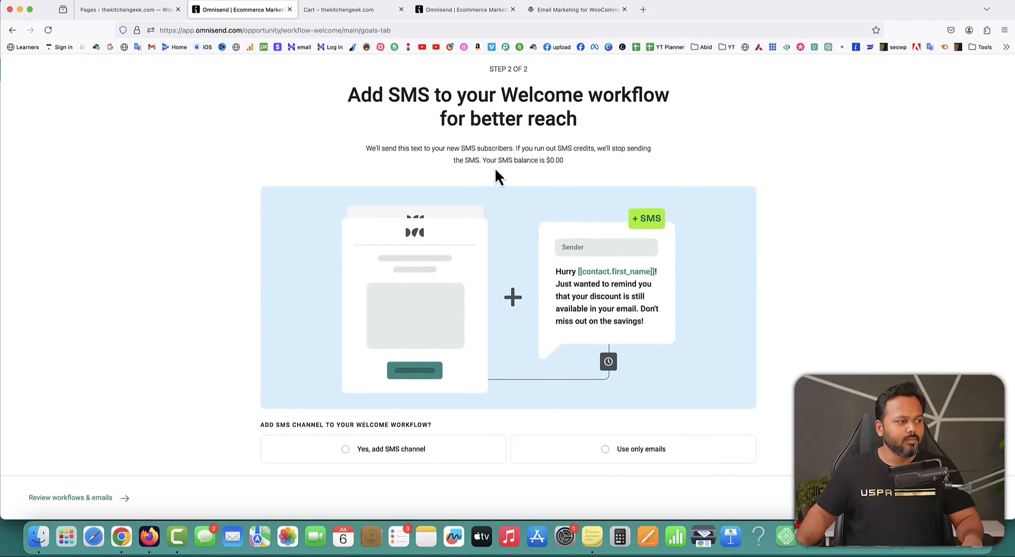
left_click_drag(484, 160, 562, 161)
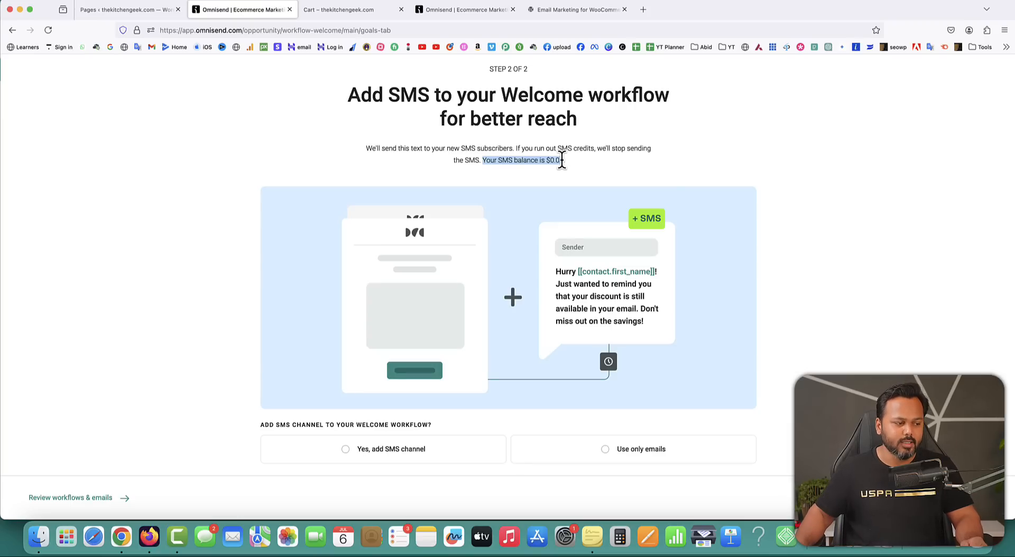
left_click(810, 201)
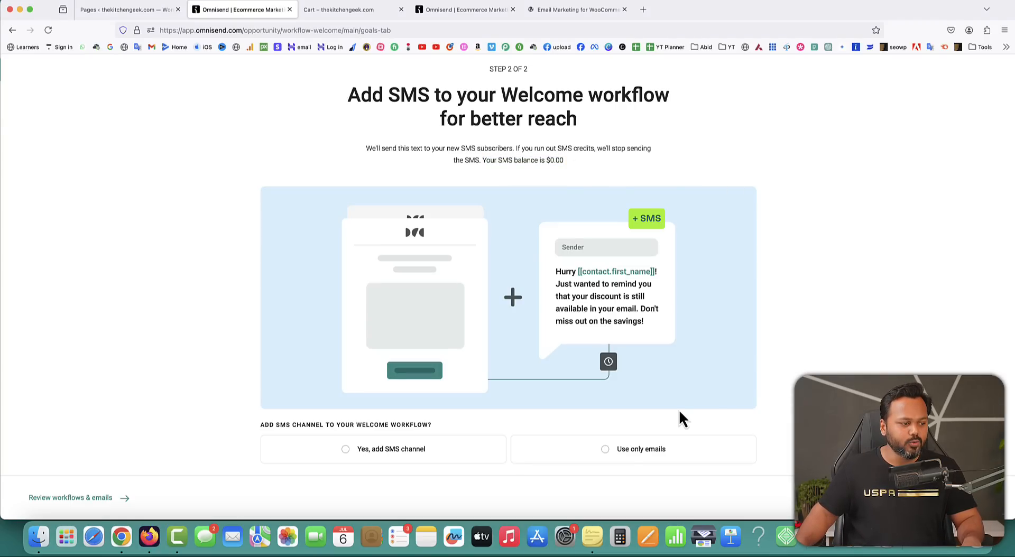
Start the Welcome workflow with emails only and confirm it shows as Enabled.
left_click(606, 449)
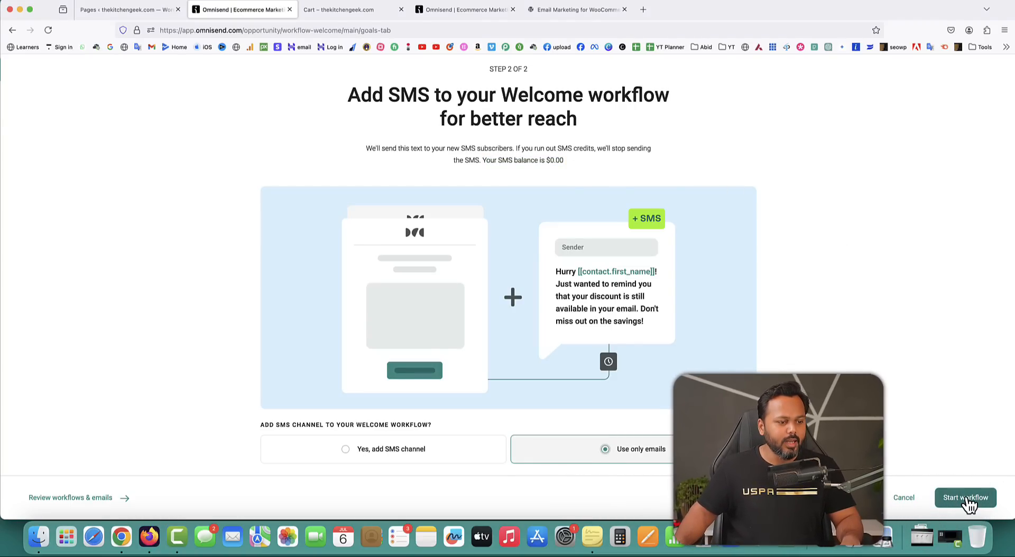
left_click(966, 498)
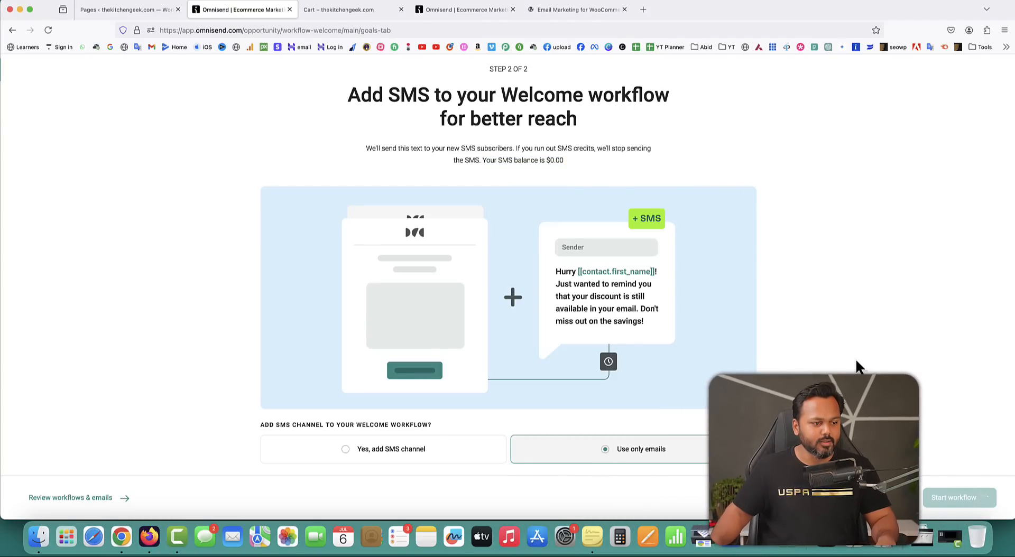
left_click_drag(351, 94, 645, 124)
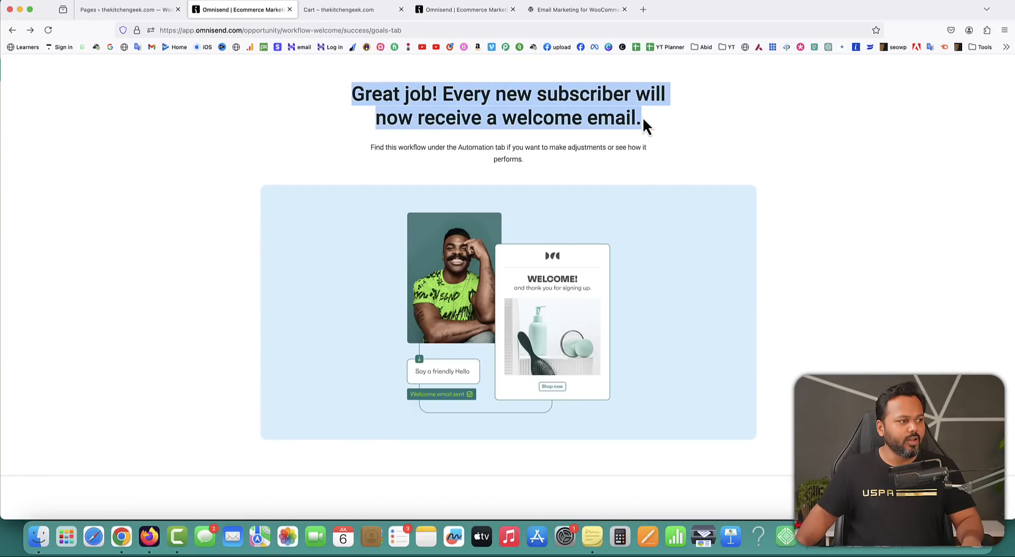
left_click(829, 218)
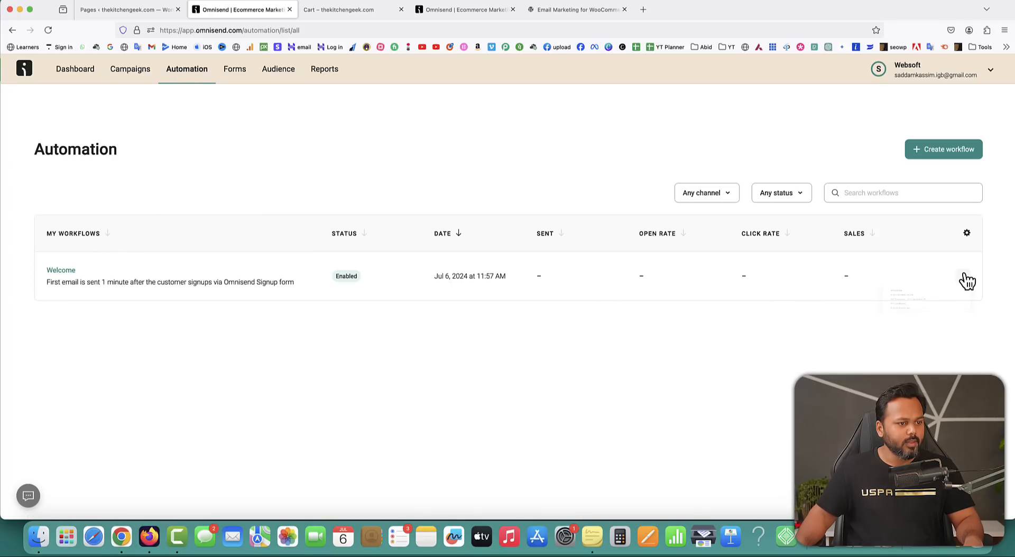
left_click(962, 276)
Edit the Welcome workflow, select its one-minute wait and welcome email, and open the email content.
left_click(902, 302)
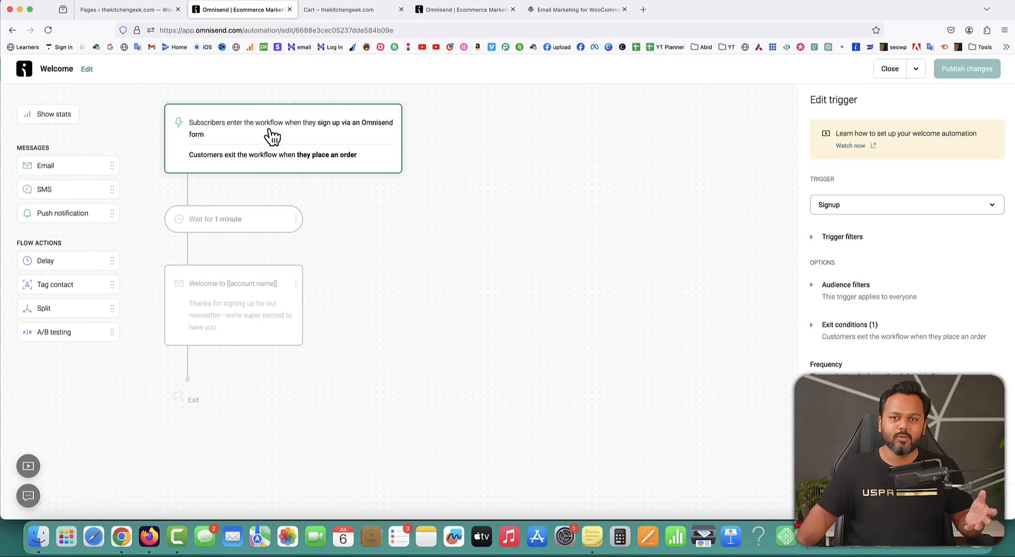
left_click(228, 218)
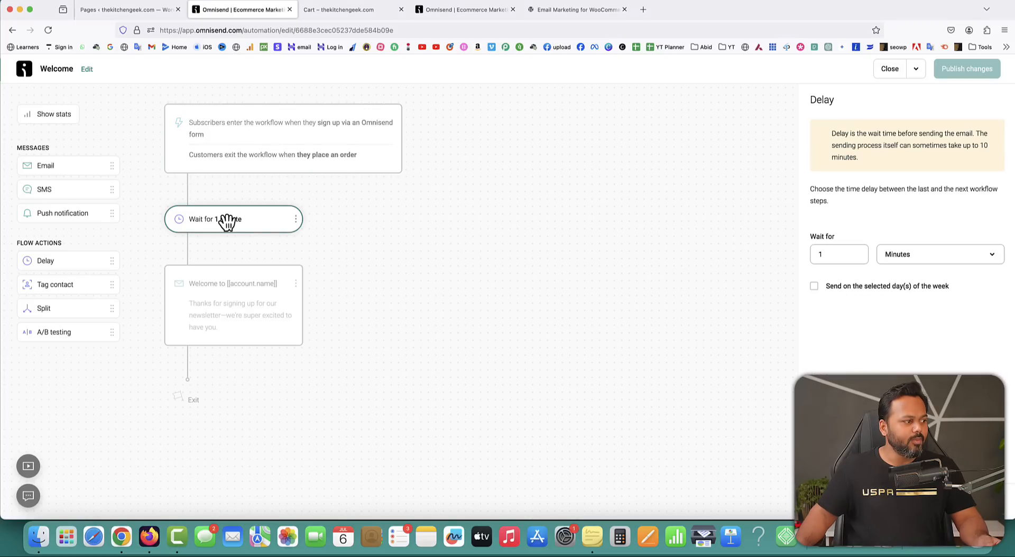
left_click(243, 304)
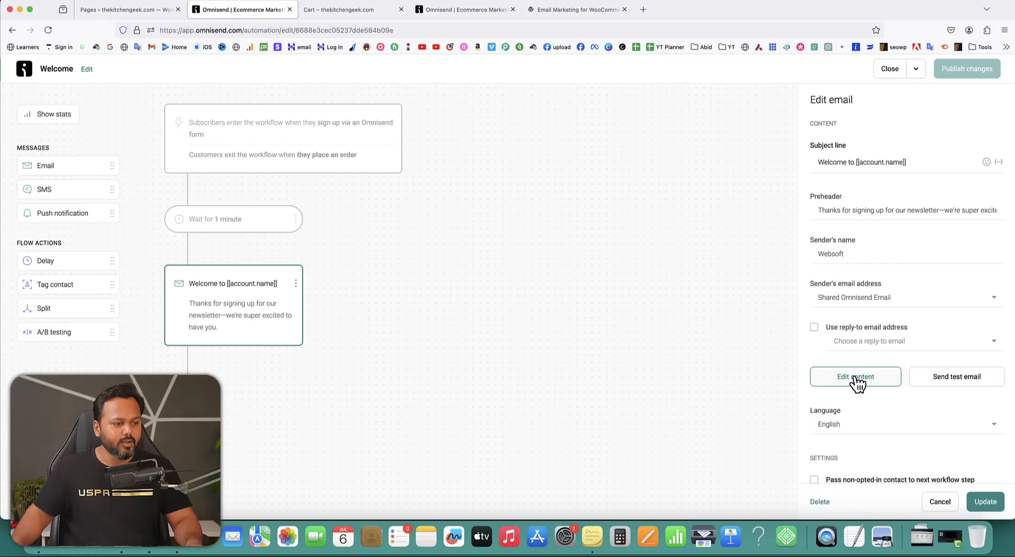
left_click(856, 378)
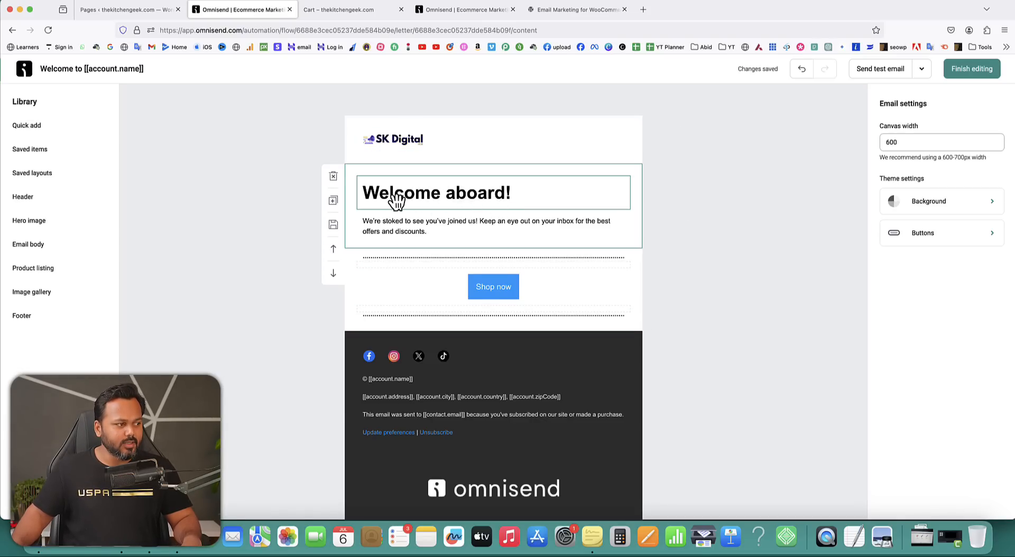
Change the email heading to 'Here, is your 30% OFF Coupon Code!'.
left_click(395, 200)
double_click(397, 196)
left_click(467, 195)
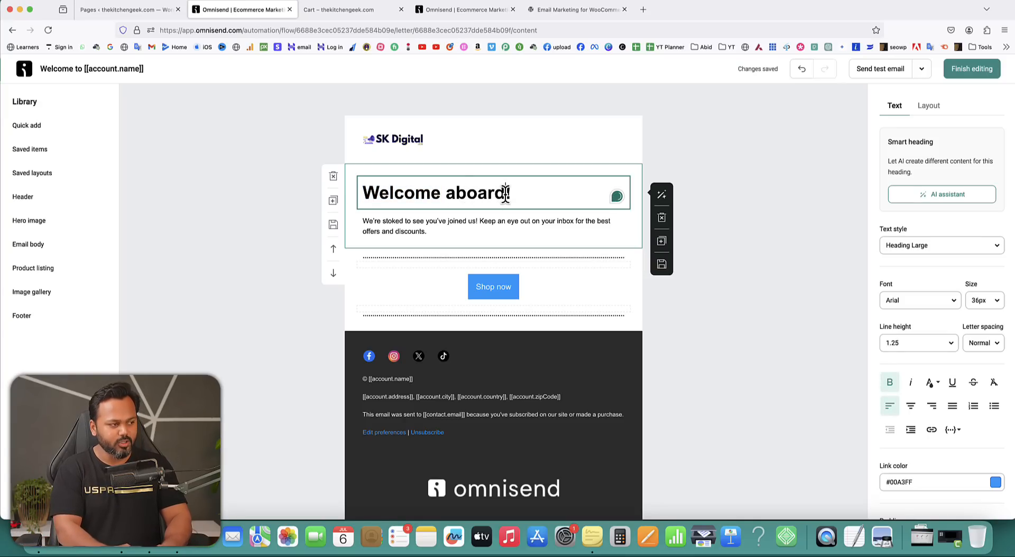
left_click(505, 193)
type("Here, is your ")
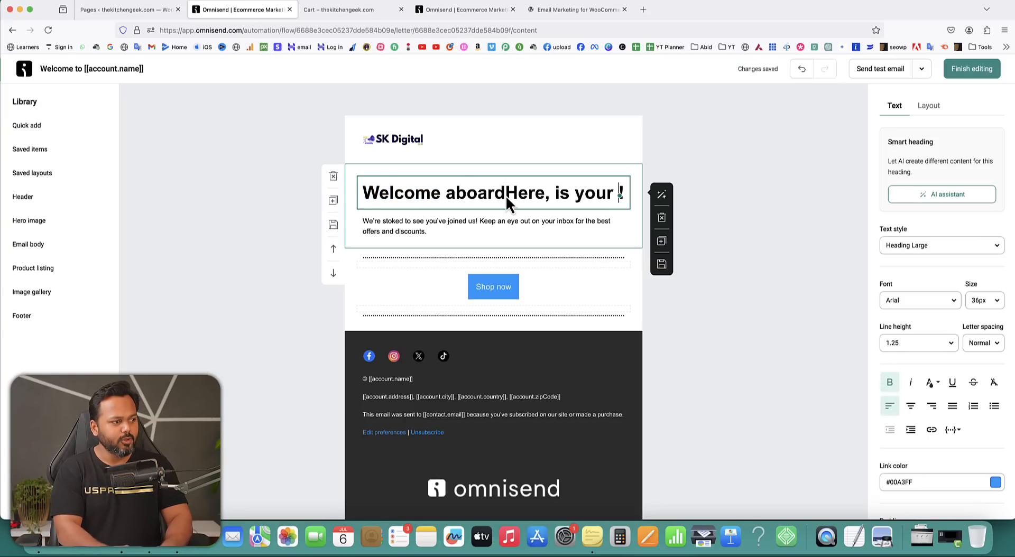
type("30% OFF ")
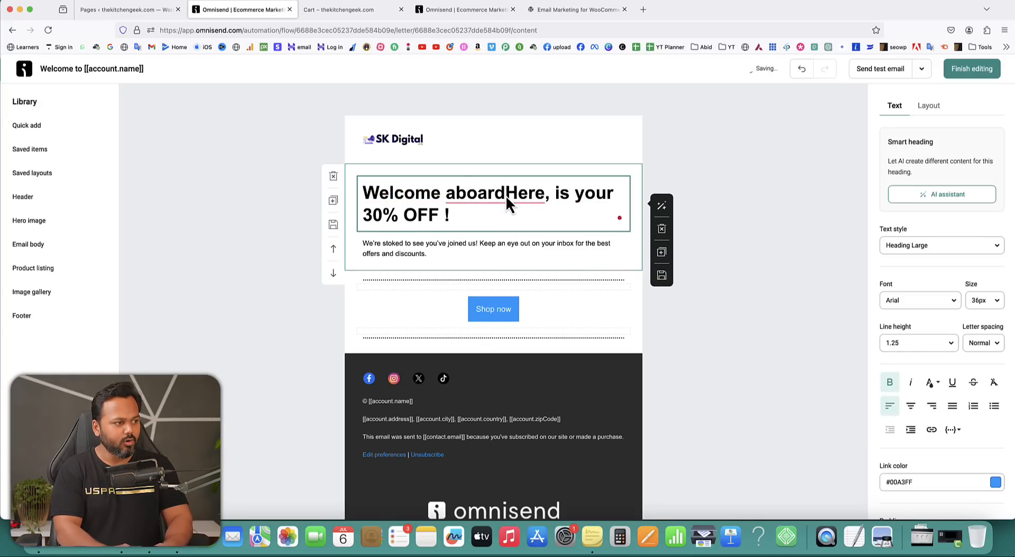
type("Cou")
key("BackSpace")
type("oupon C")
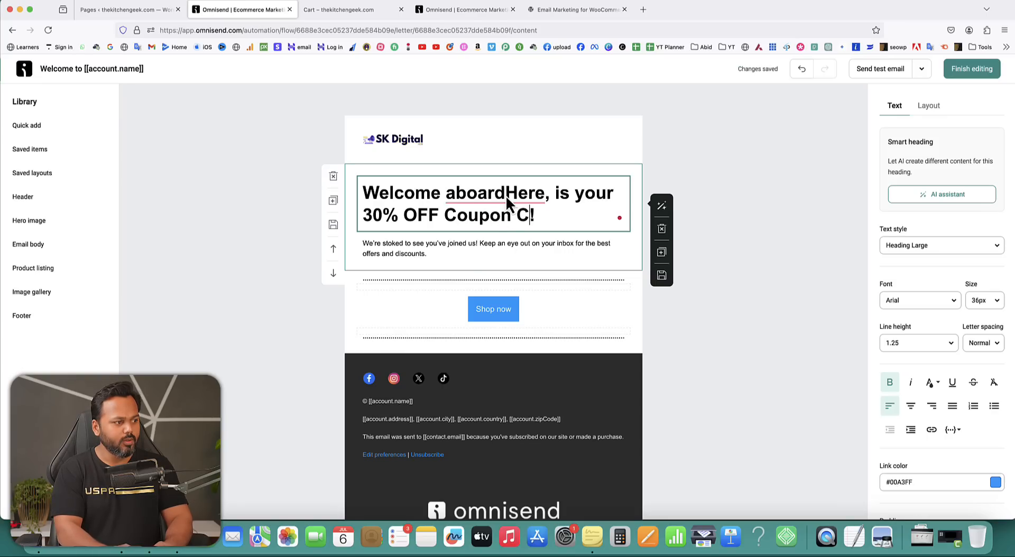
type("ode")
mouse_move(503, 196)
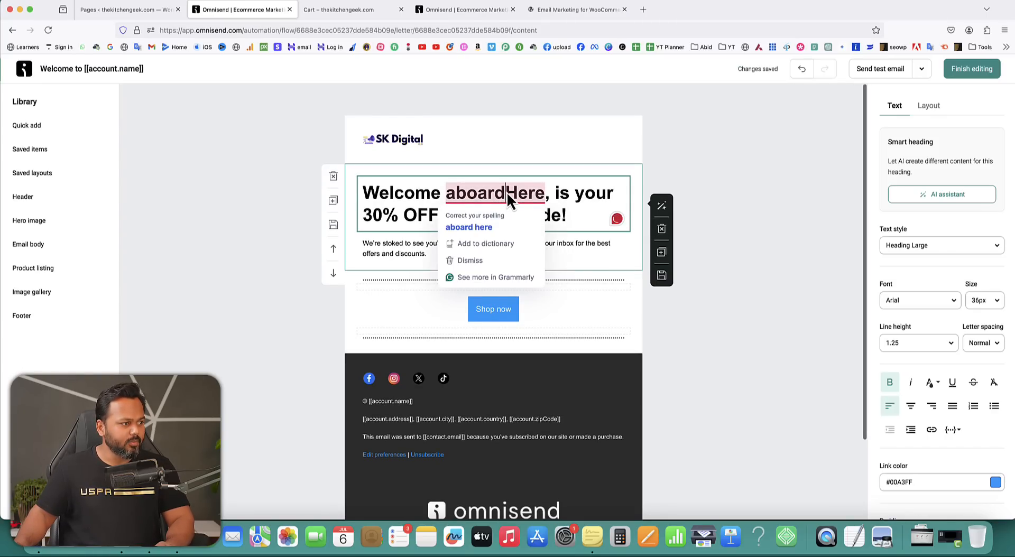
key("BackSpace")
key("BackSpace")
key("BackSpace")
key("BackSpace")
key("BackSpace")
key("BackSpace")
key("BackSpace")
key("BackSpace")
key("BackSpace")
key("BackSpace")
key("BackSpace")
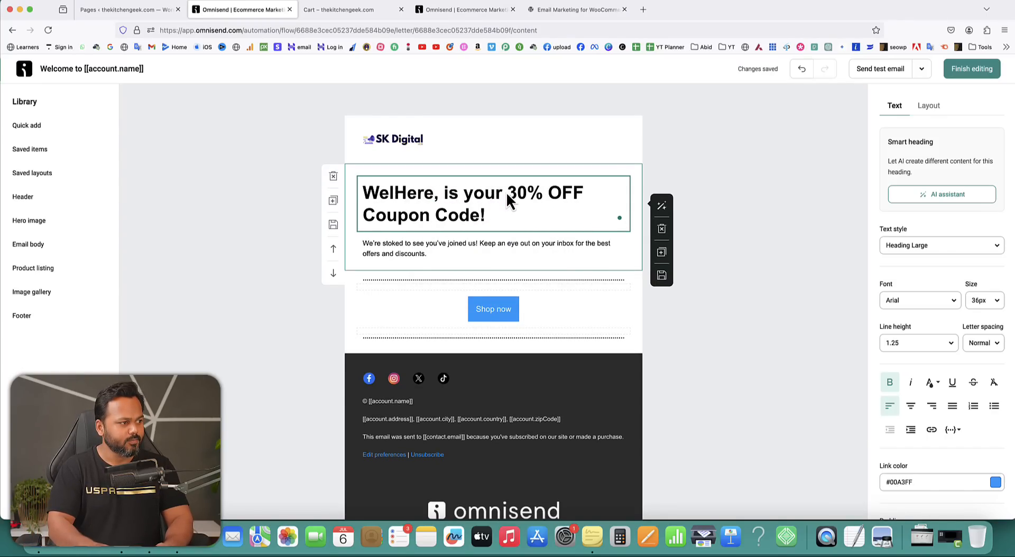
key("BackSpace")
key("BackSpace")
key("BackSpace")
left_click(679, 165)
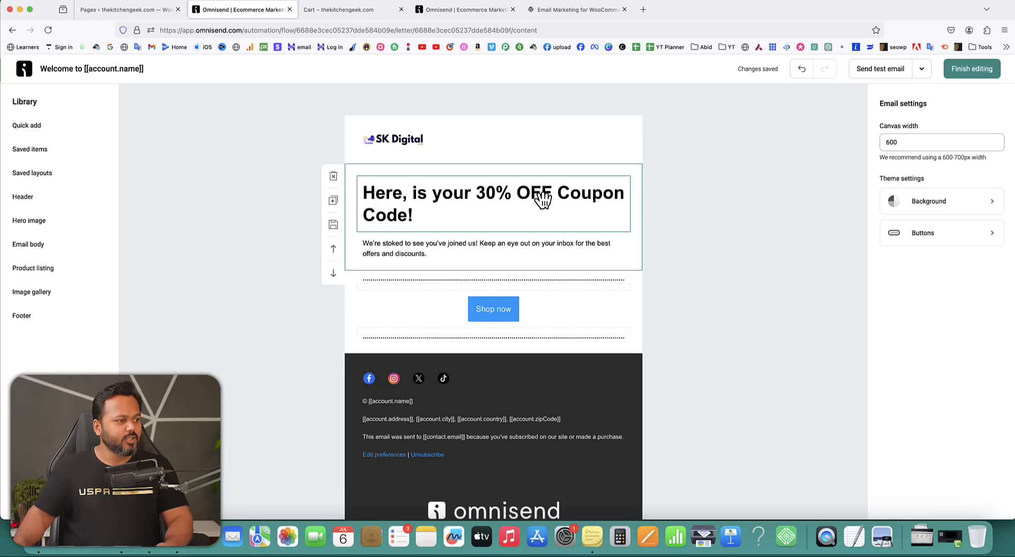
Set the heading font size to 24px.
left_click(508, 201)
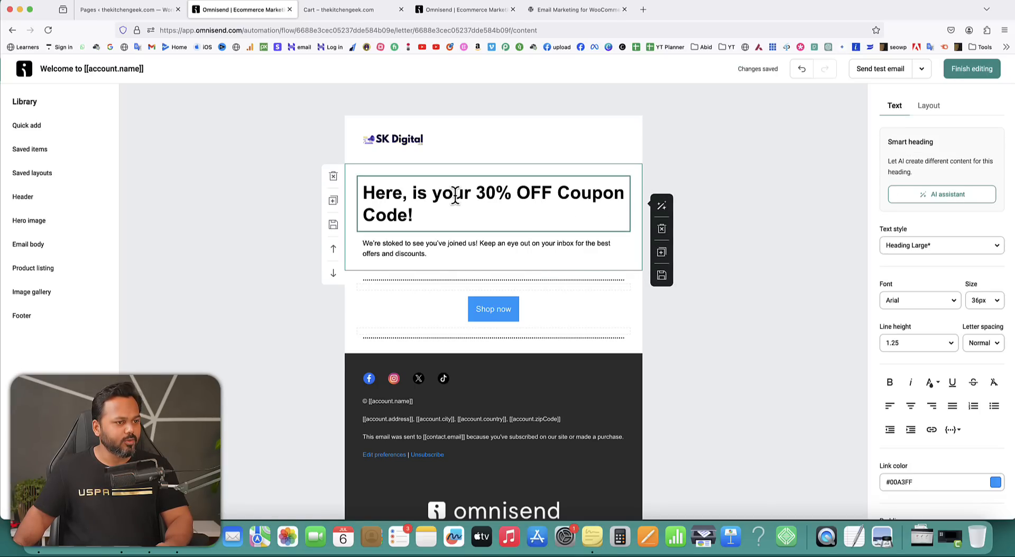
left_click(997, 301)
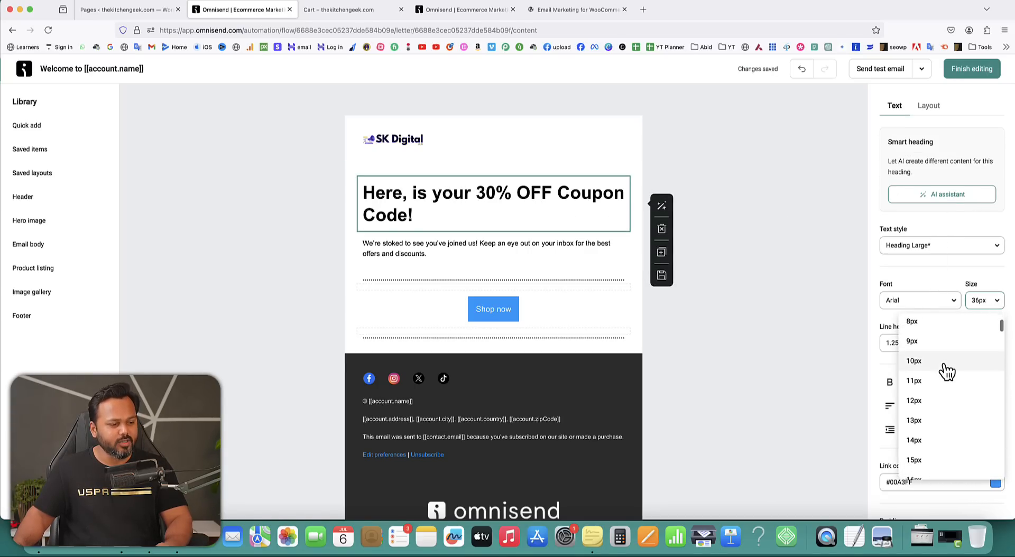
scroll(946, 372, "down", 5)
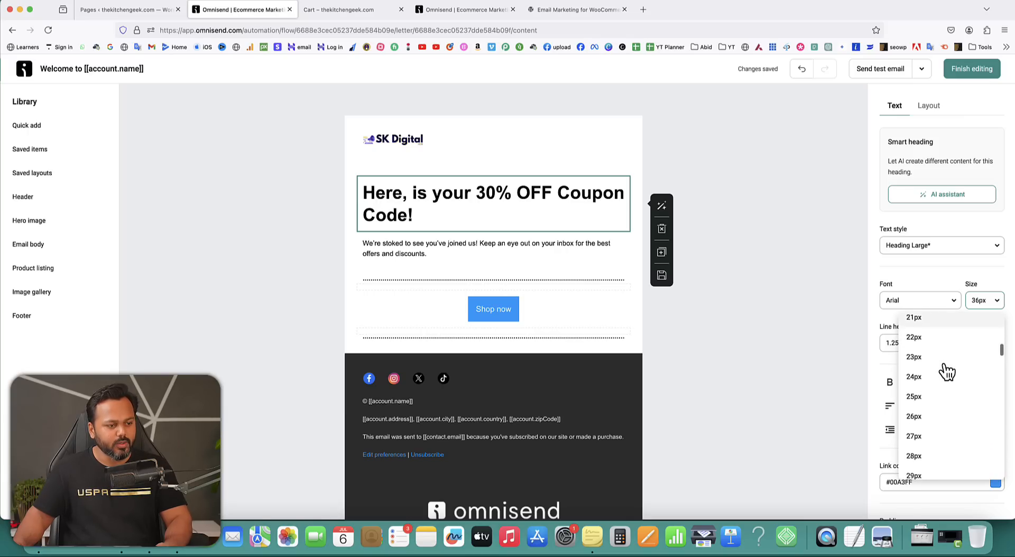
left_click(915, 376)
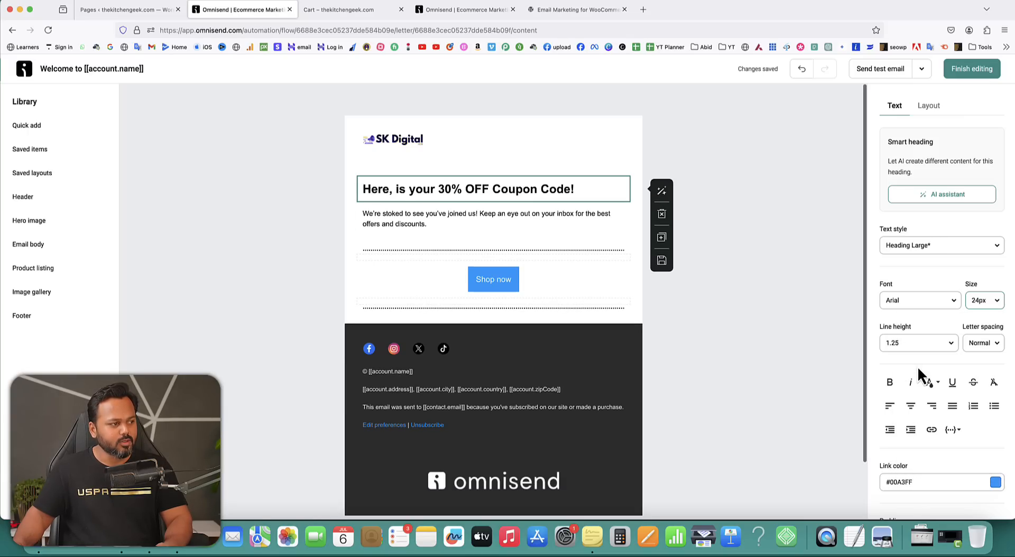
Replace the paragraph under the heading with 'Coupon Code: XSTORE30'.
left_click(429, 223)
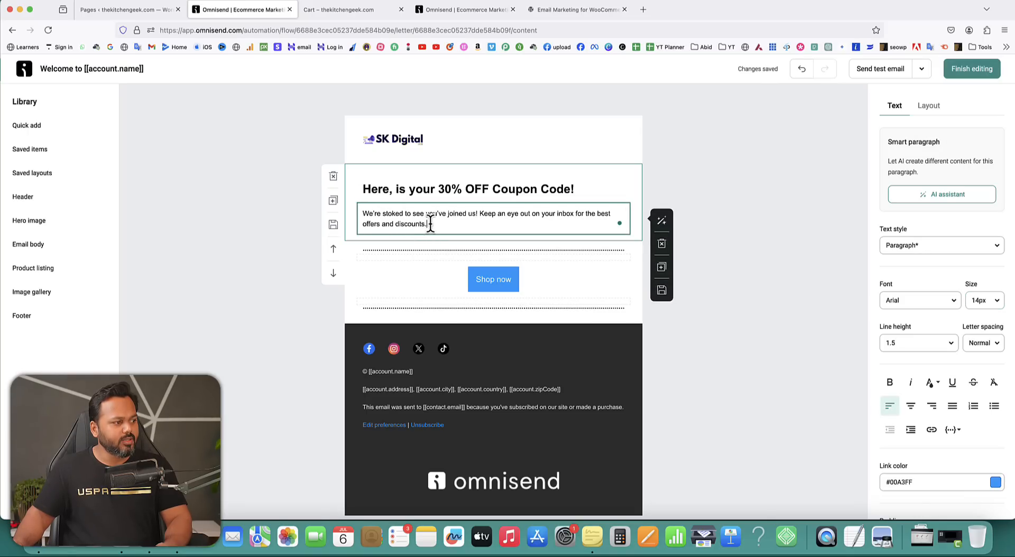
left_click_drag(430, 223, 363, 213)
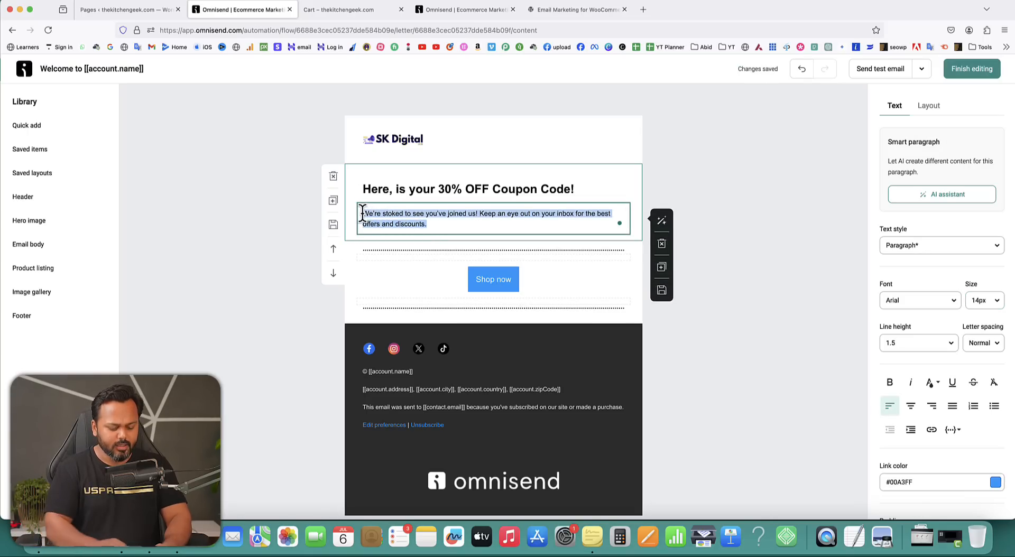
type("Coup")
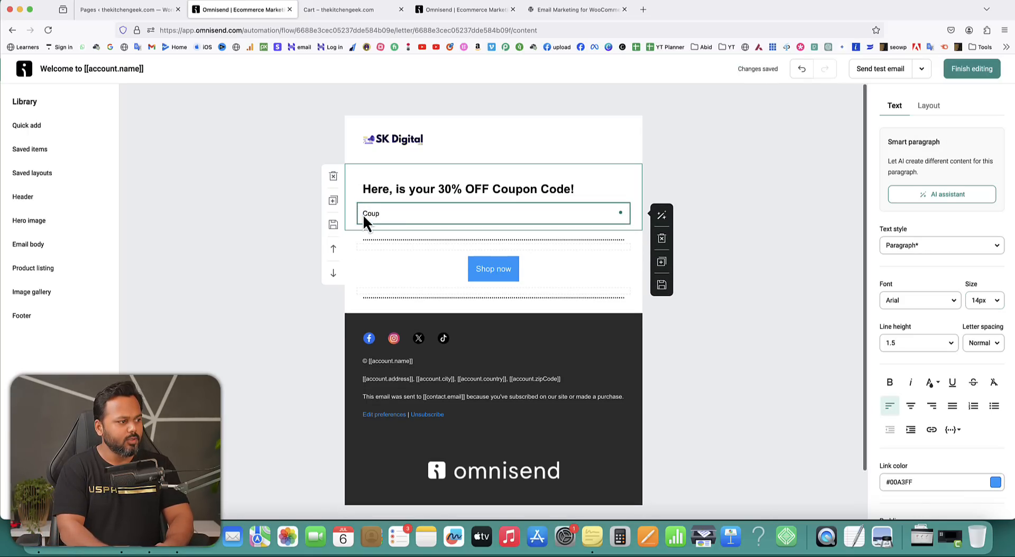
type("on Code: ")
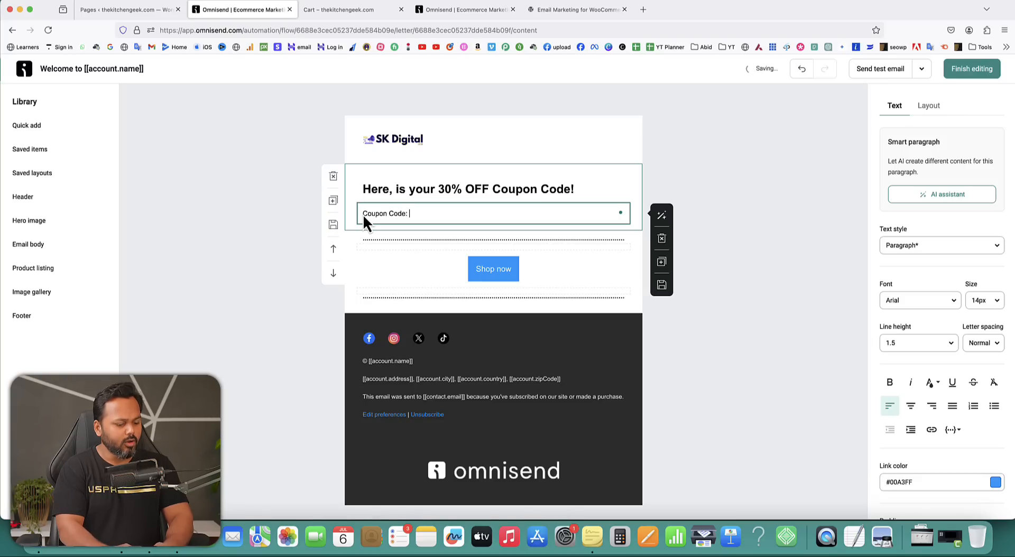
type("XSTOR")
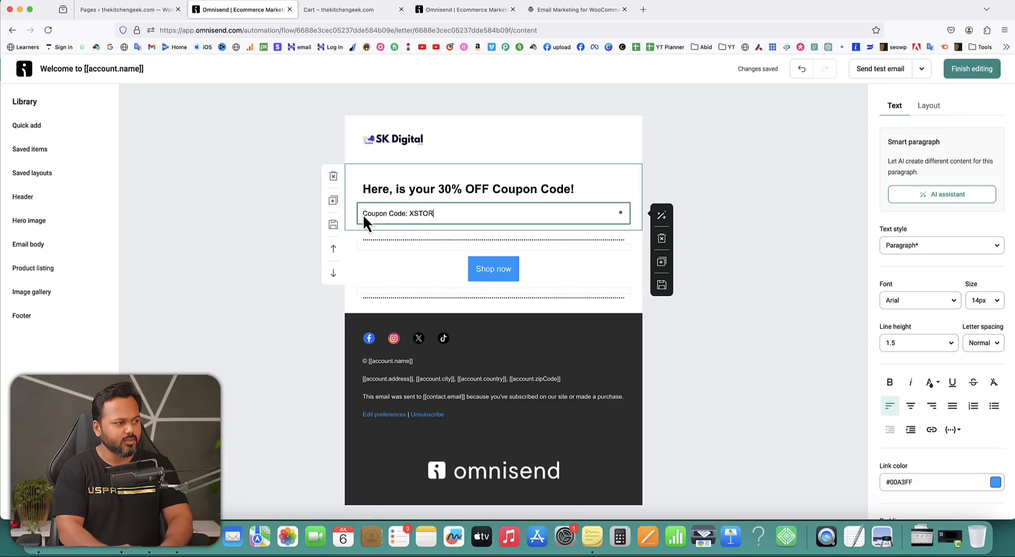
type("E30")
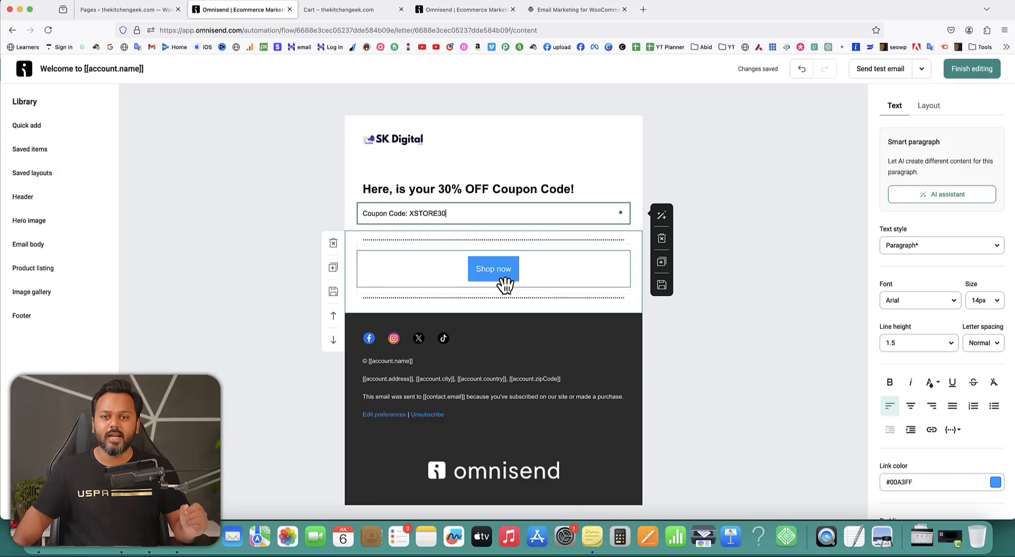
Copy the store's web address from the shopping cart tab and close the extra browser tabs.
left_click(339, 11)
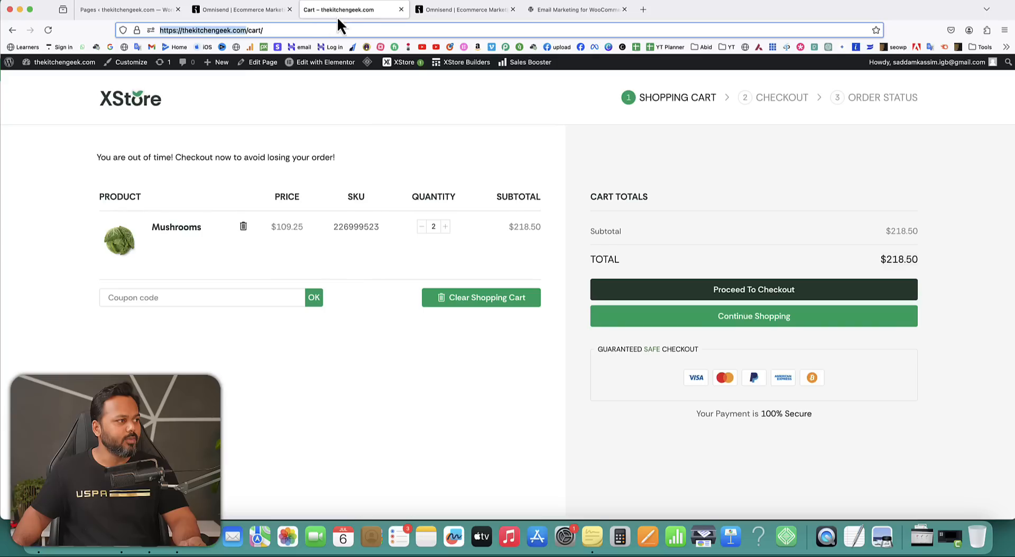
right_click(222, 31)
left_click(235, 77)
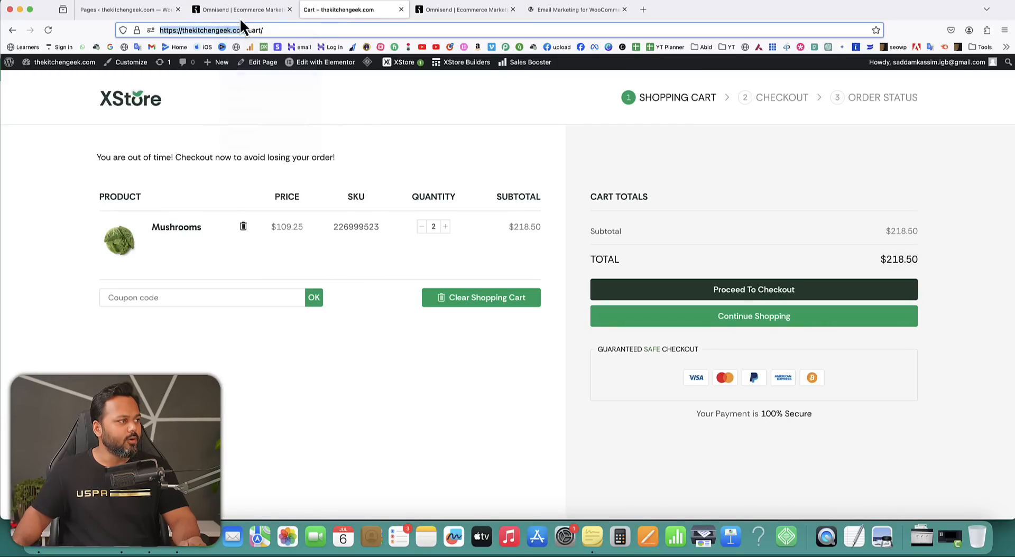
left_click(239, 11)
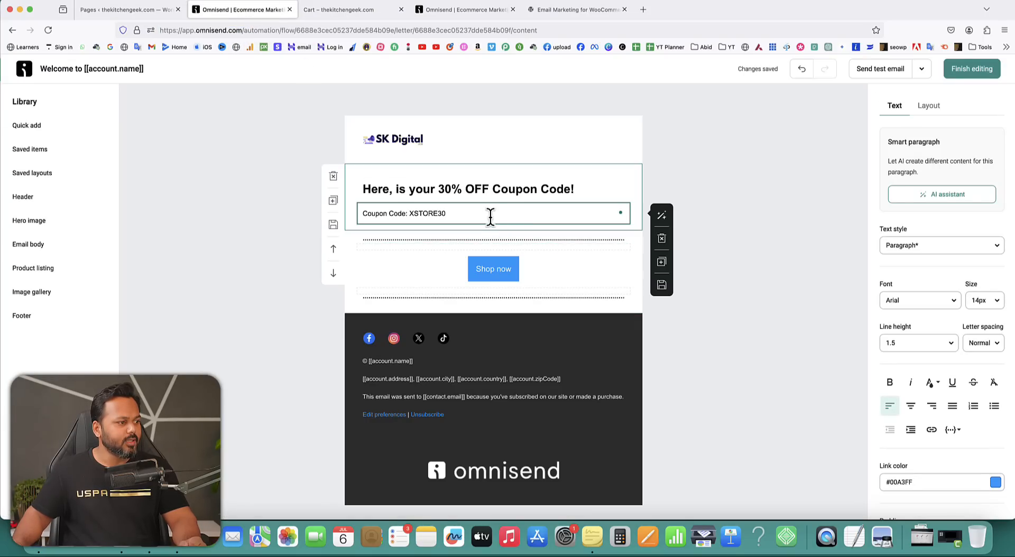
left_click(512, 9)
left_click(512, 9)
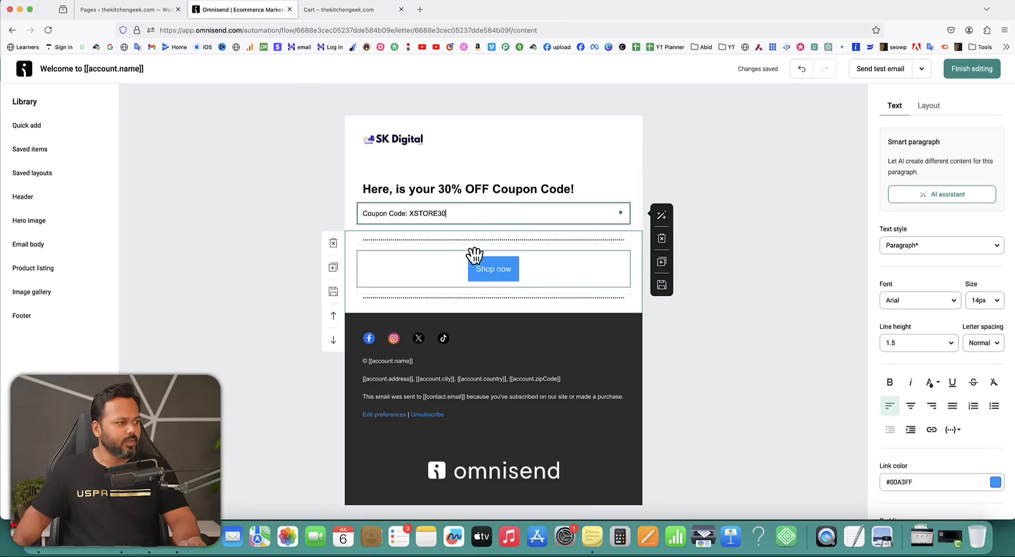
left_click(483, 274)
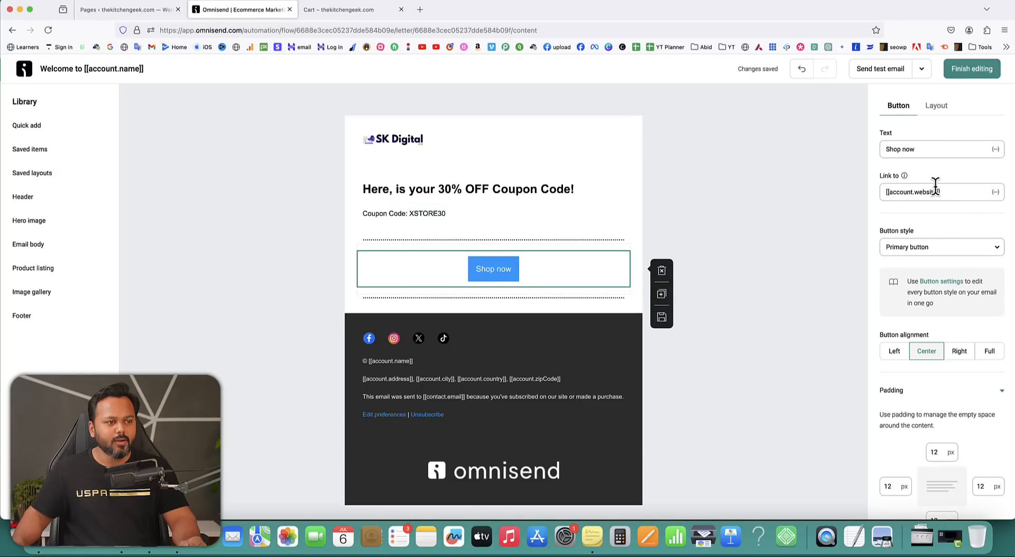
left_click_drag(950, 192, 883, 192)
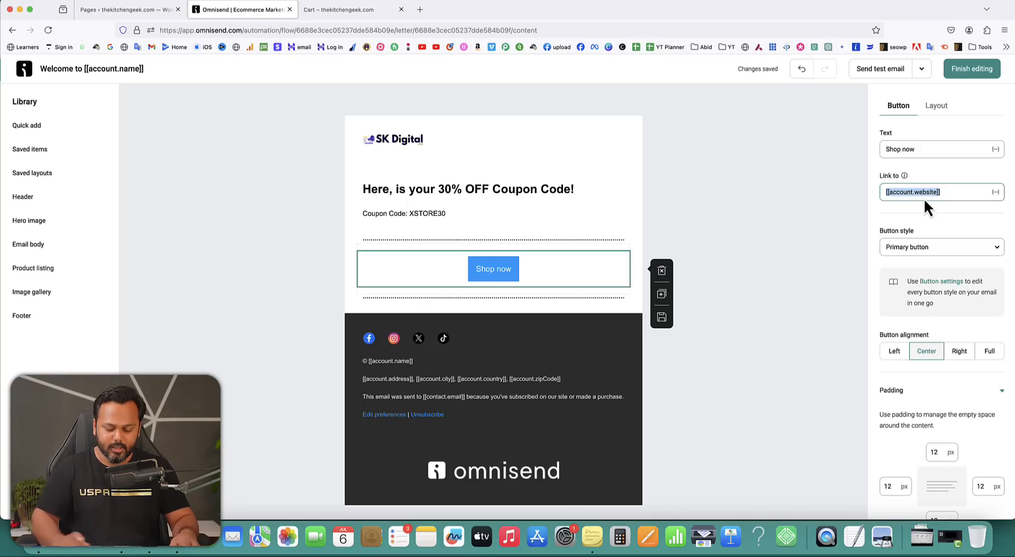
key("super+v")
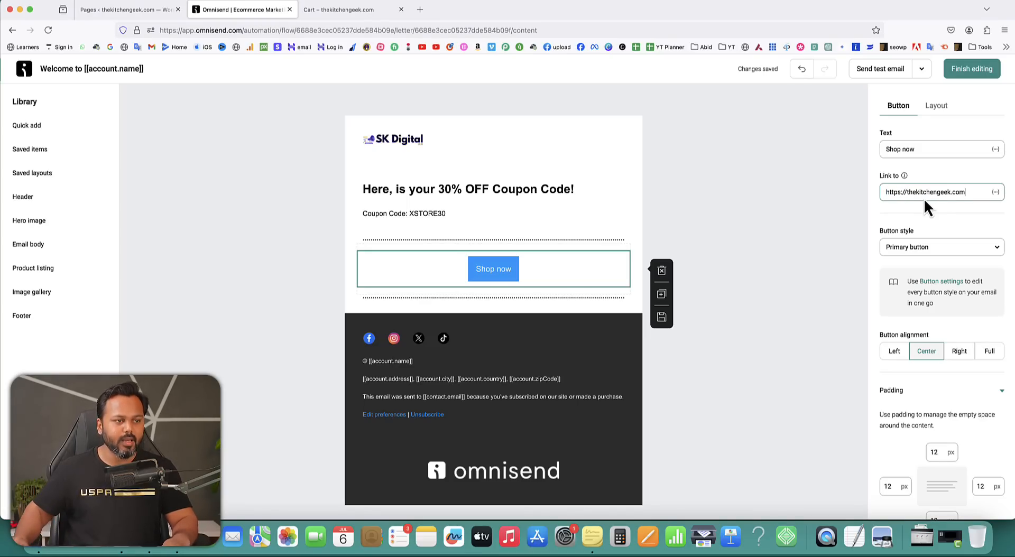
left_click(955, 213)
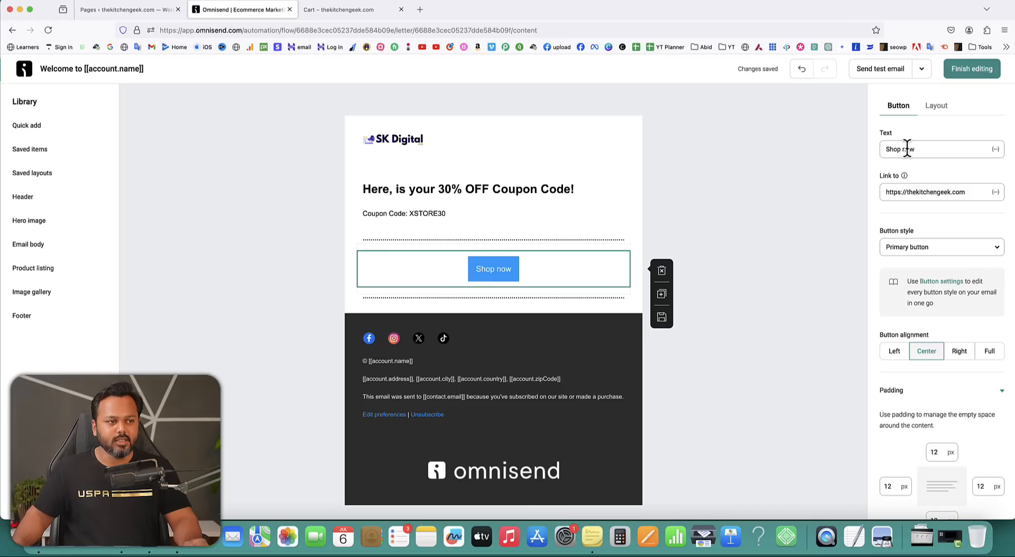
left_click_drag(920, 148, 874, 147)
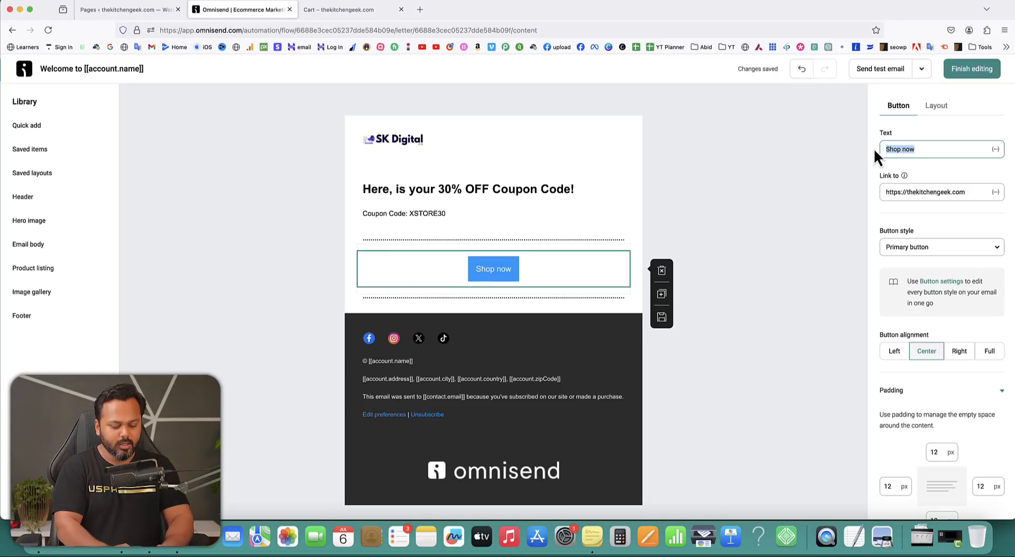
type("Avail ")
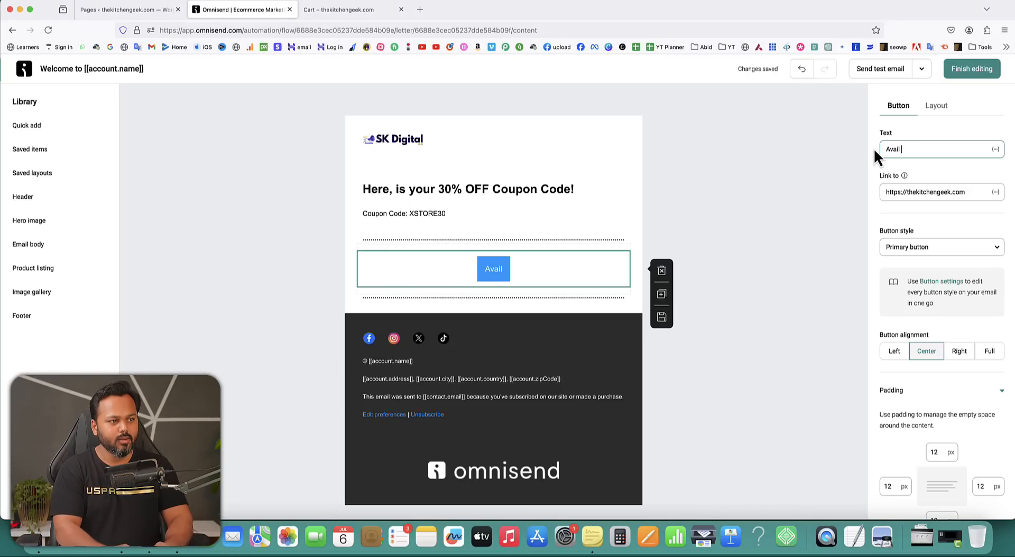
type("Discou")
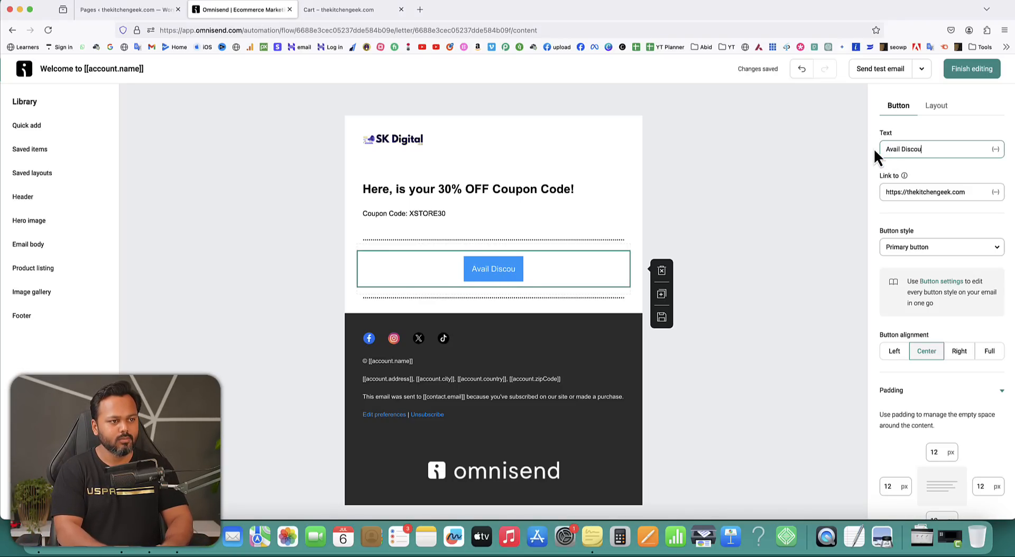
type("nt Now")
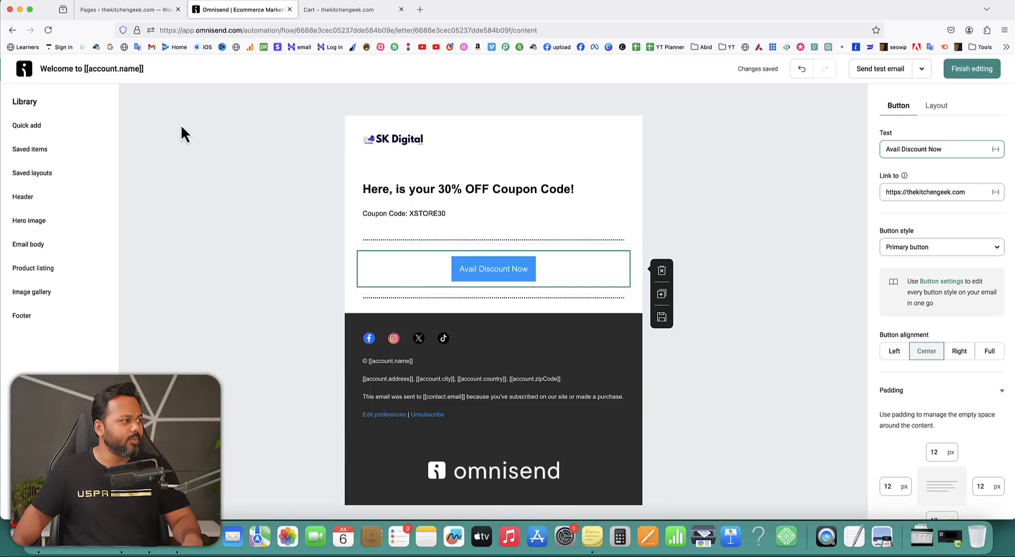
Insert a Product listing block from Quick add above the Avail Discount Now button.
left_click(27, 127)
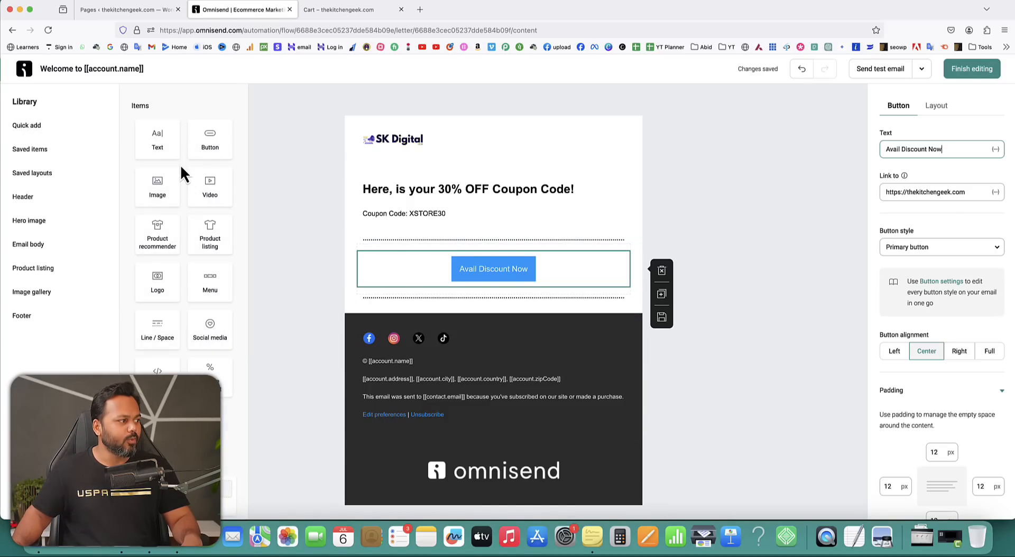
left_click(44, 154)
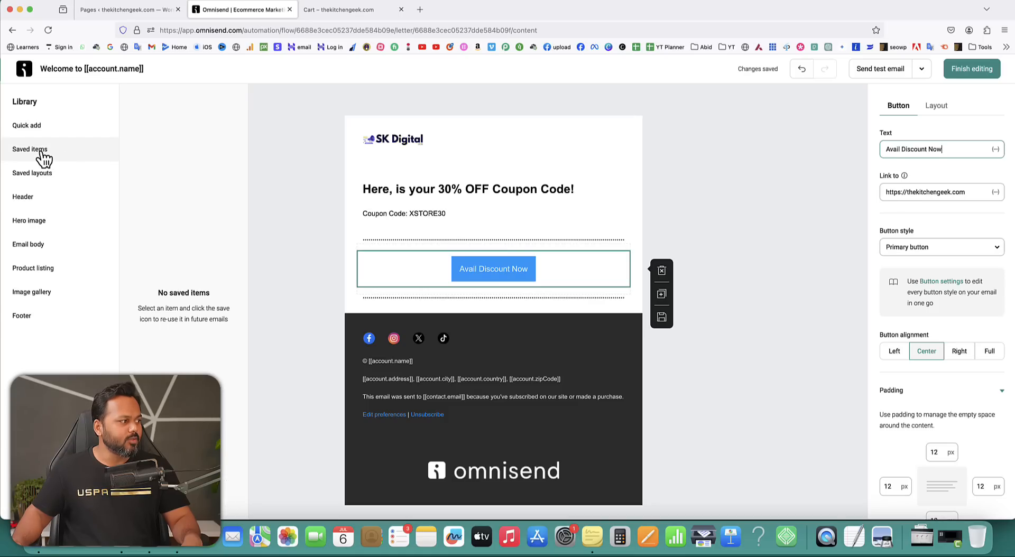
left_click(38, 198)
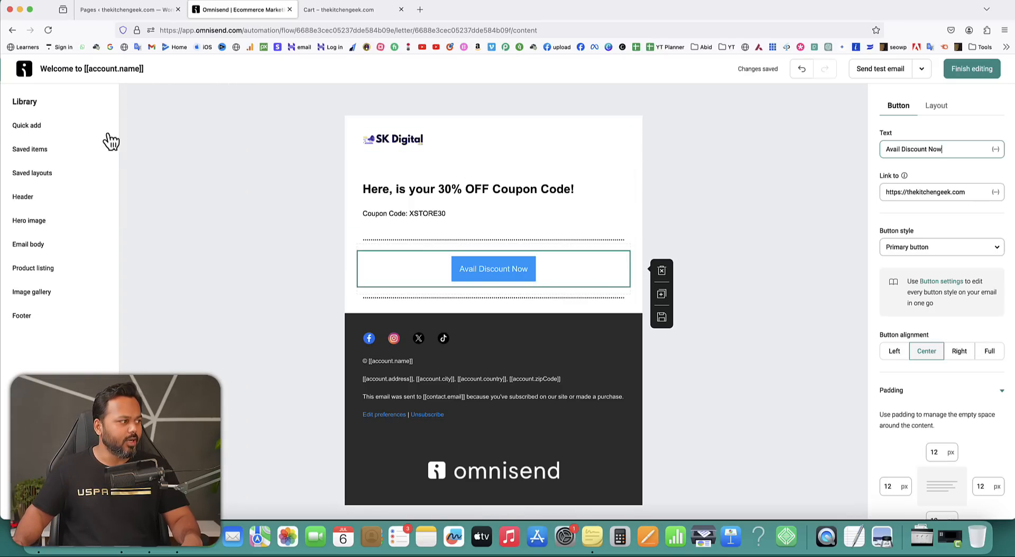
left_click(35, 128)
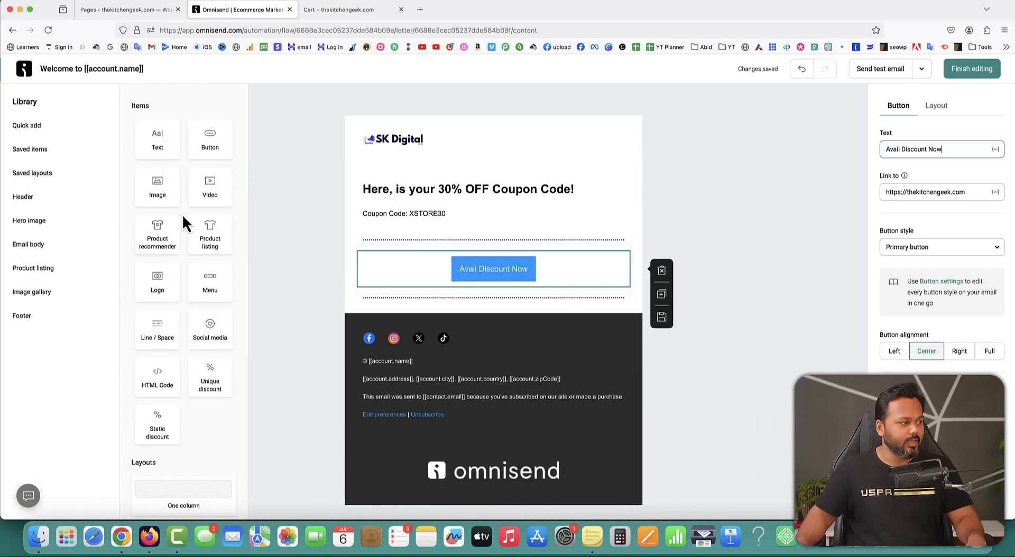
left_click_drag(196, 244, 391, 244)
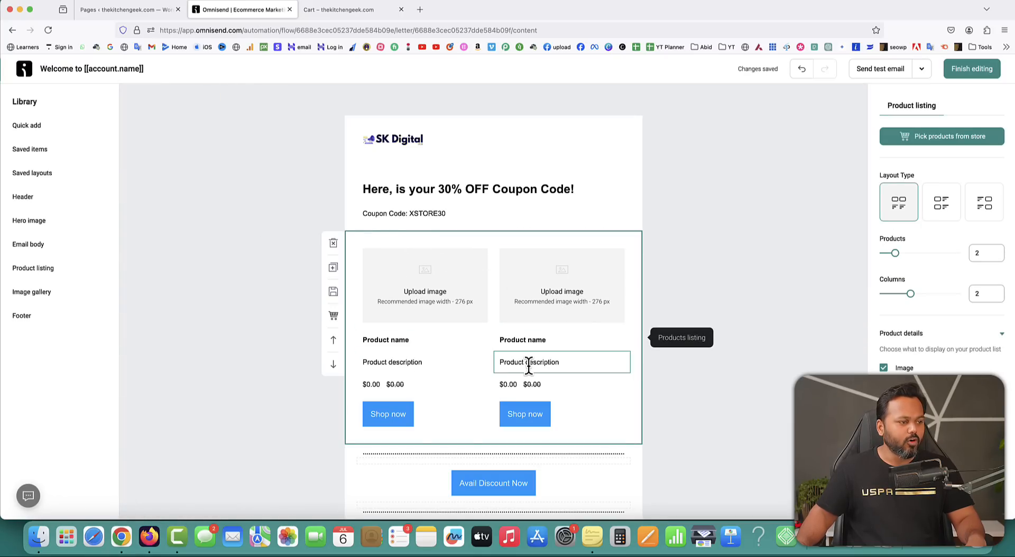
Check the first product's image and Shop now button settings, then scroll to the footer social icons.
left_click(426, 285)
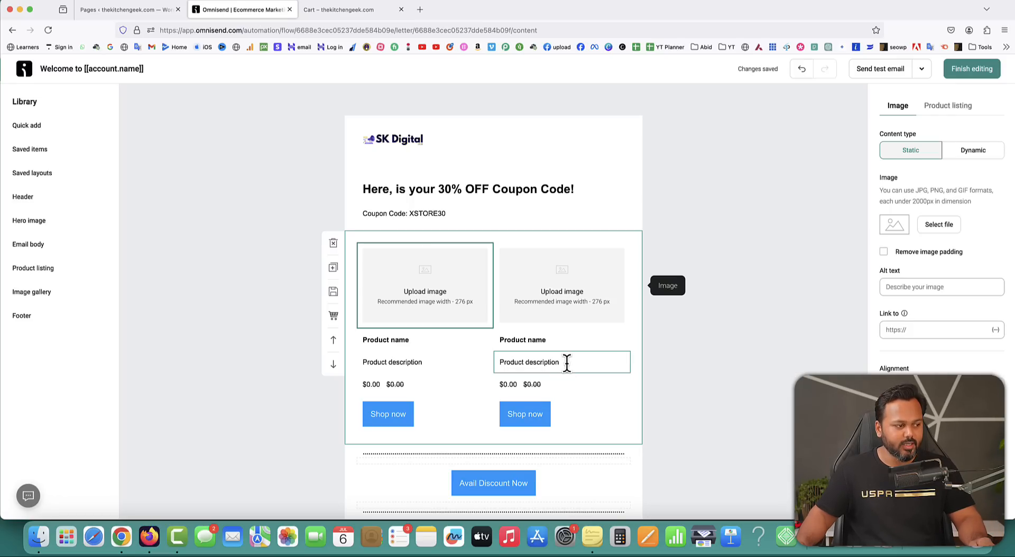
scroll(396, 404, "down", 2)
left_click(397, 390)
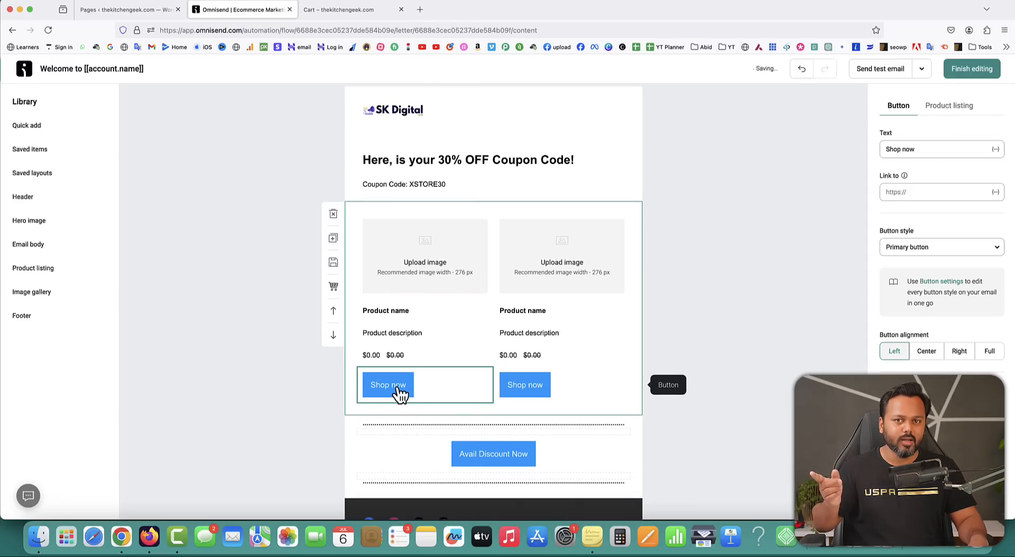
scroll(518, 322, "down", 5)
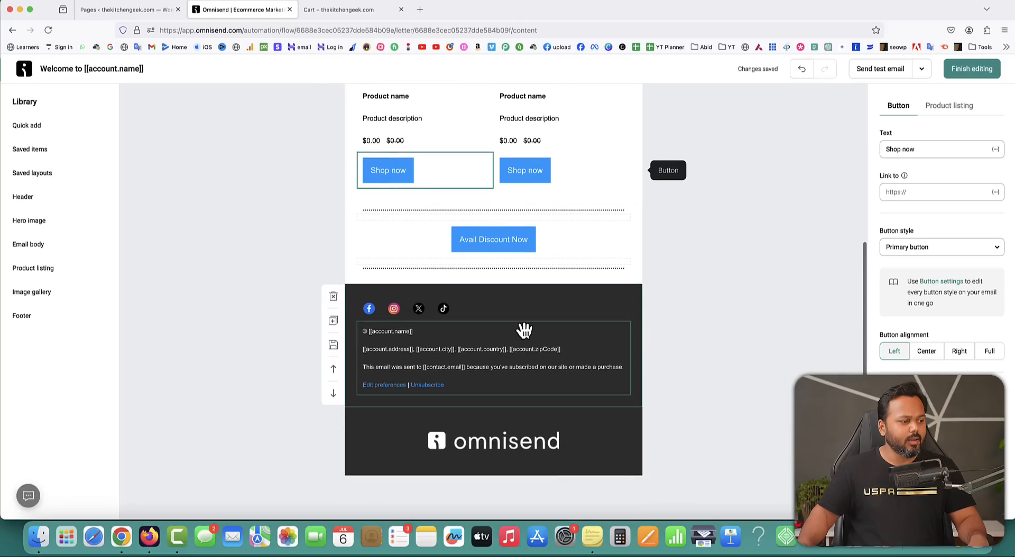
scroll(523, 329, "down", 1)
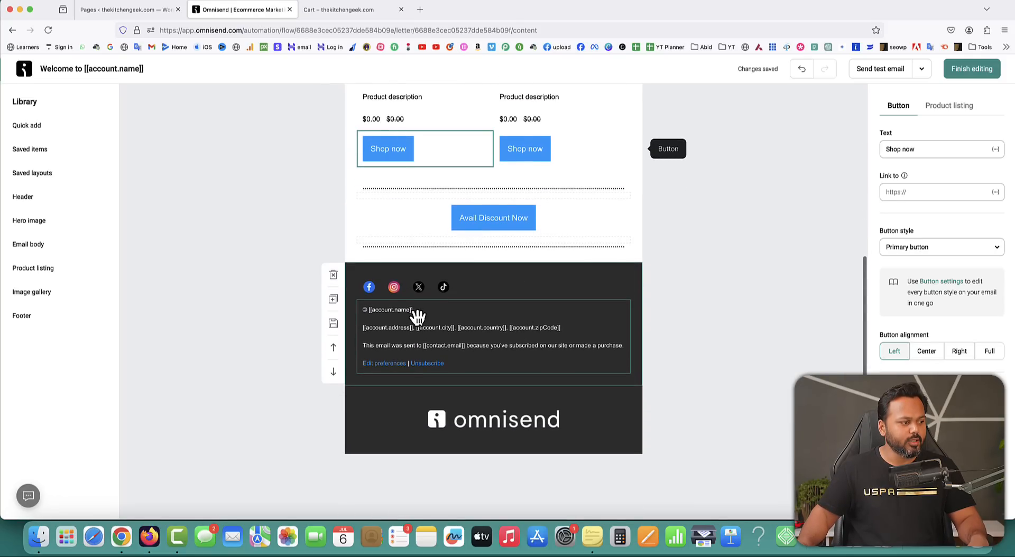
left_click(373, 296)
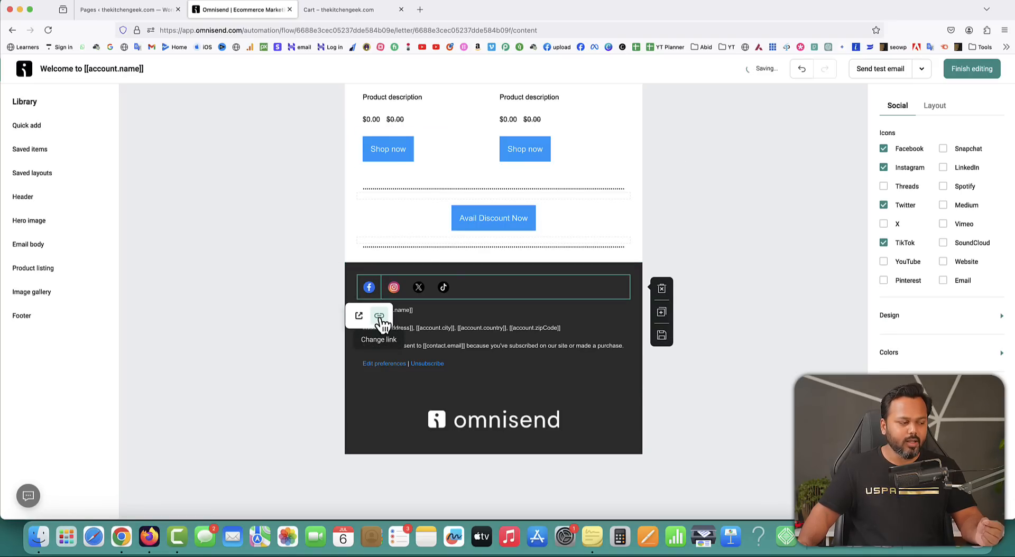
Point the footer's Facebook icon to the brand's Facebook page.
left_click(380, 318)
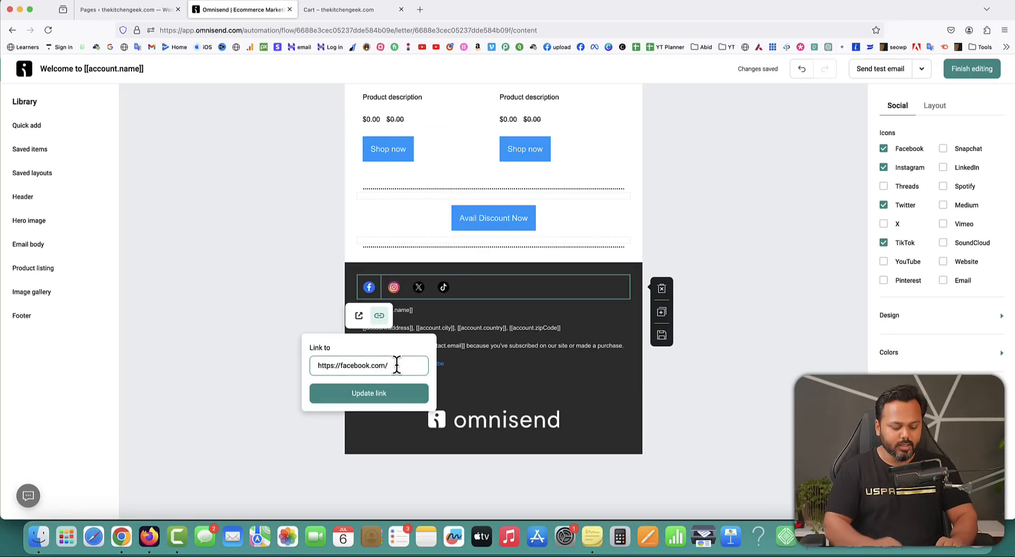
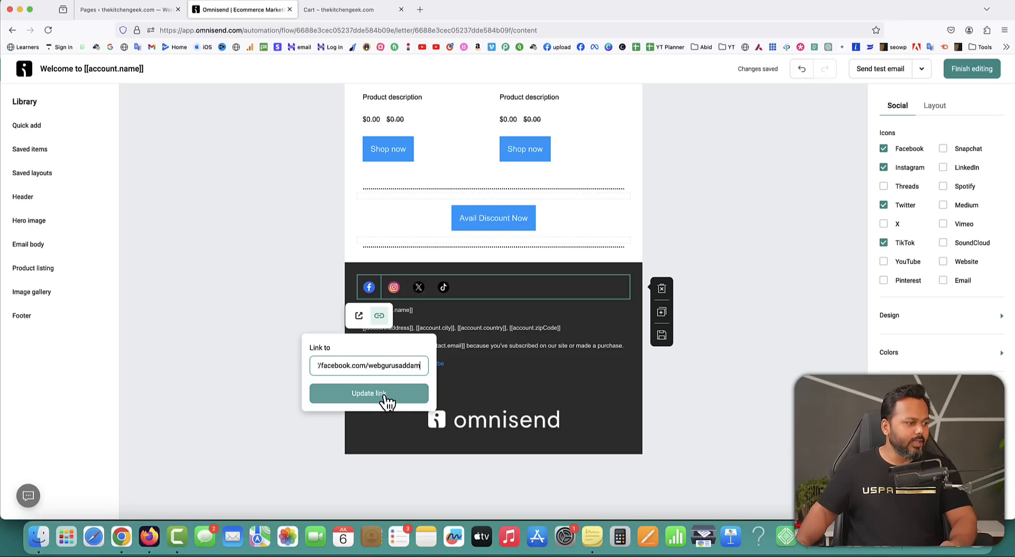
left_click(385, 398)
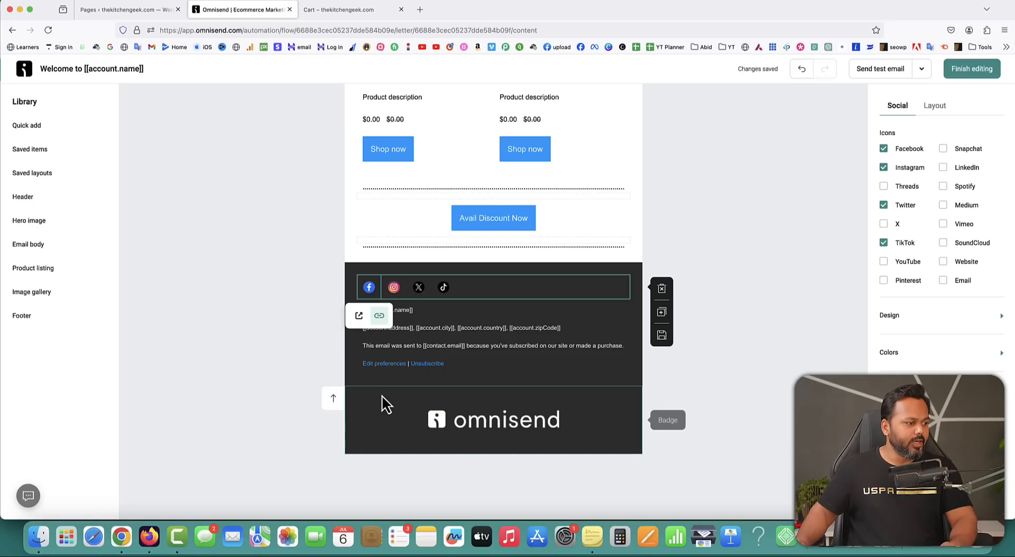
Remove the Twitter and TikTok icons, leaving only Facebook and Instagram in the footer.
left_click(395, 289)
left_click(417, 290)
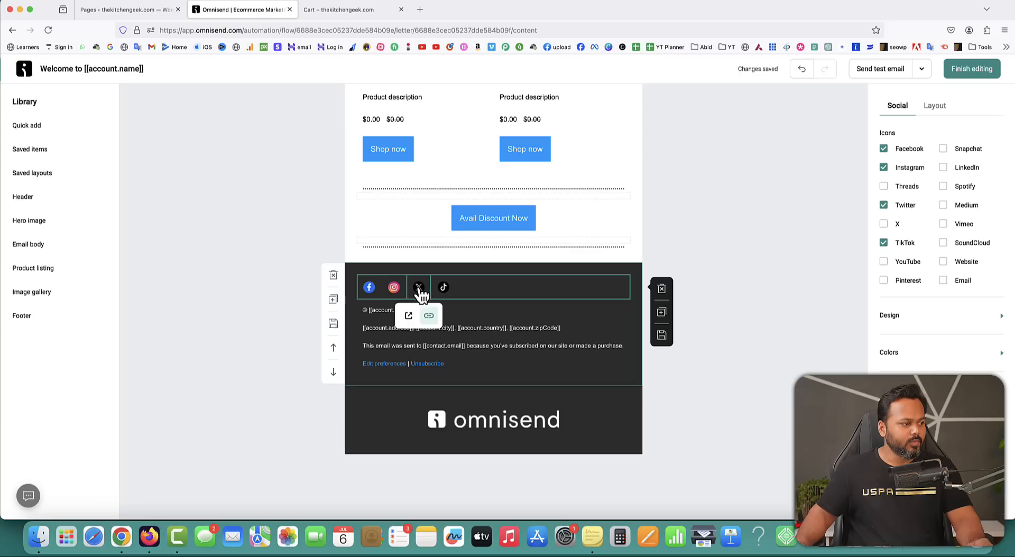
left_click(444, 290)
left_click(445, 290)
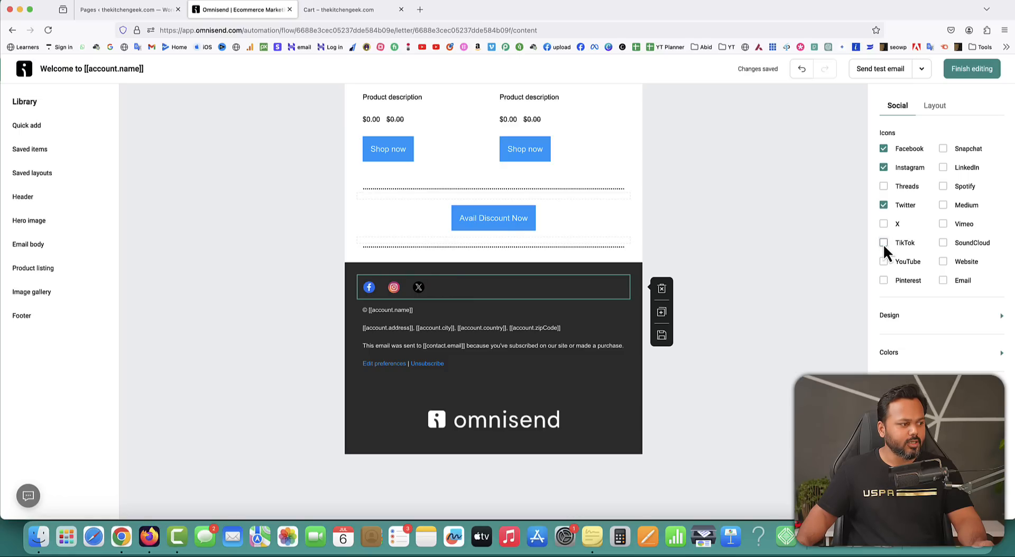
left_click(883, 205)
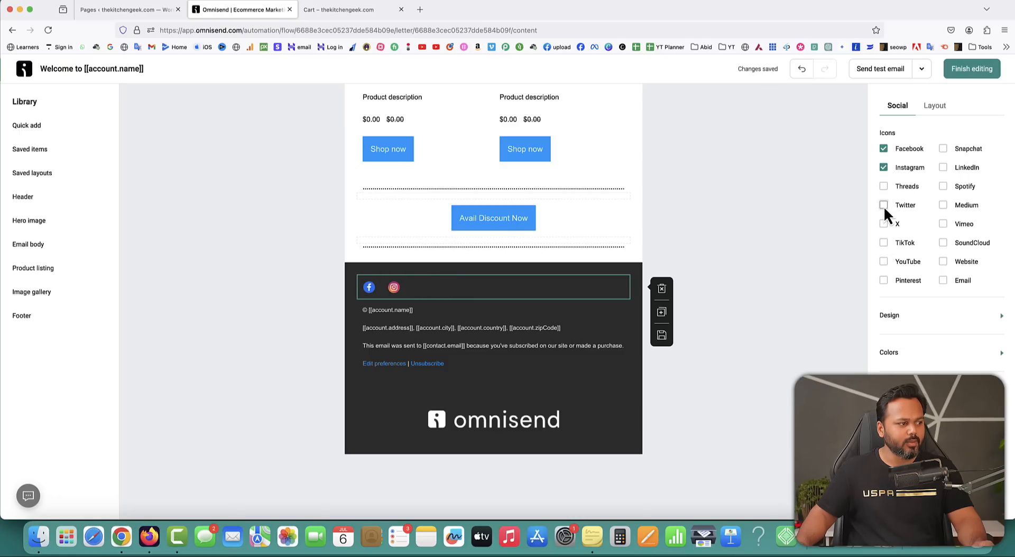
left_click(511, 330)
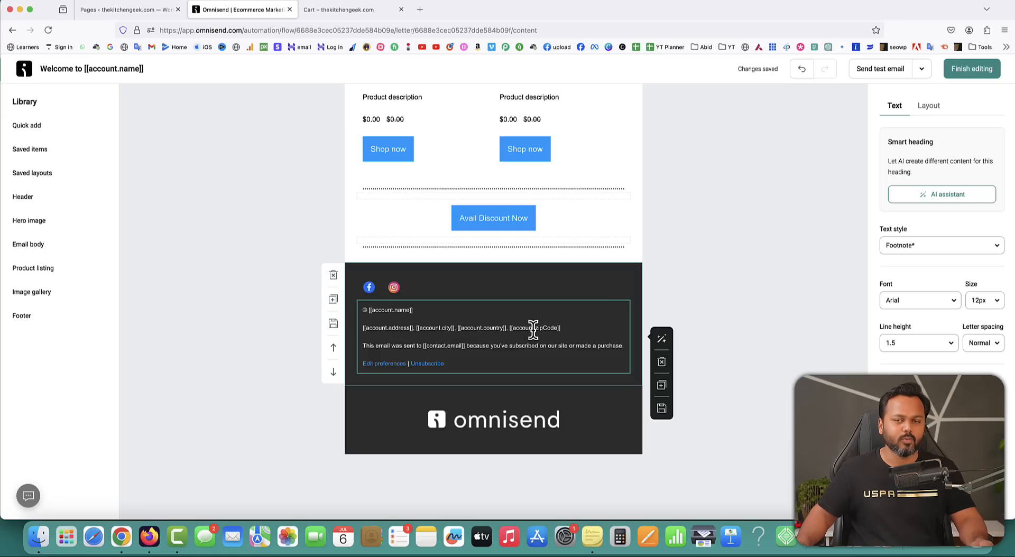
Delete the footer's address line, leaving © [[account.name]] and the subscription notice.
left_click_drag(569, 327, 351, 334)
key("BackSpace")
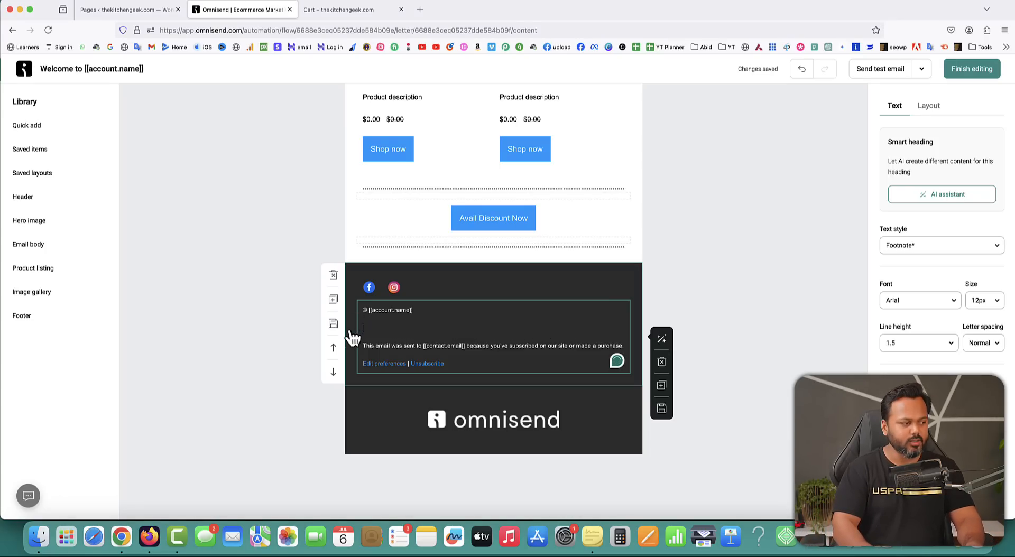
key("BackSpace")
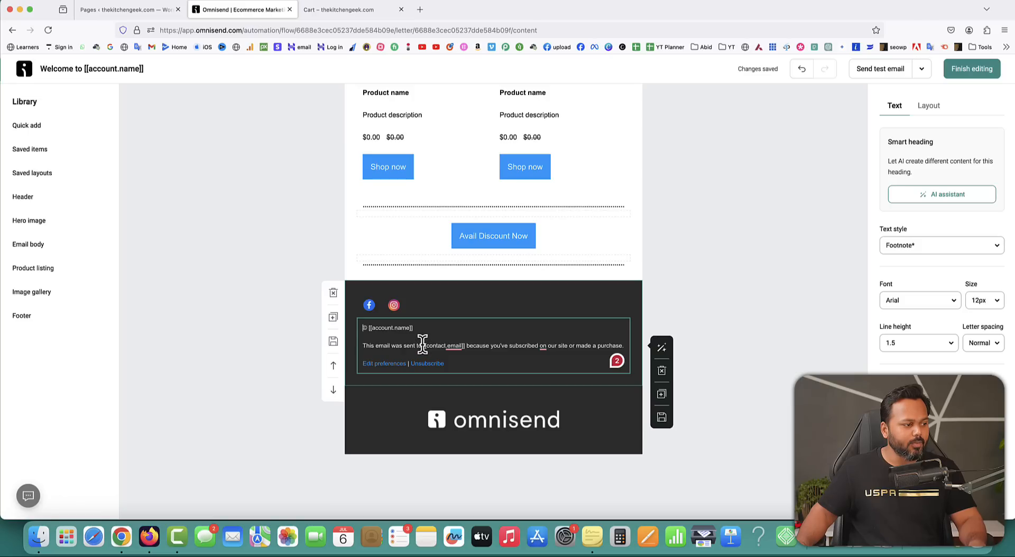
left_click_drag(422, 344, 462, 334)
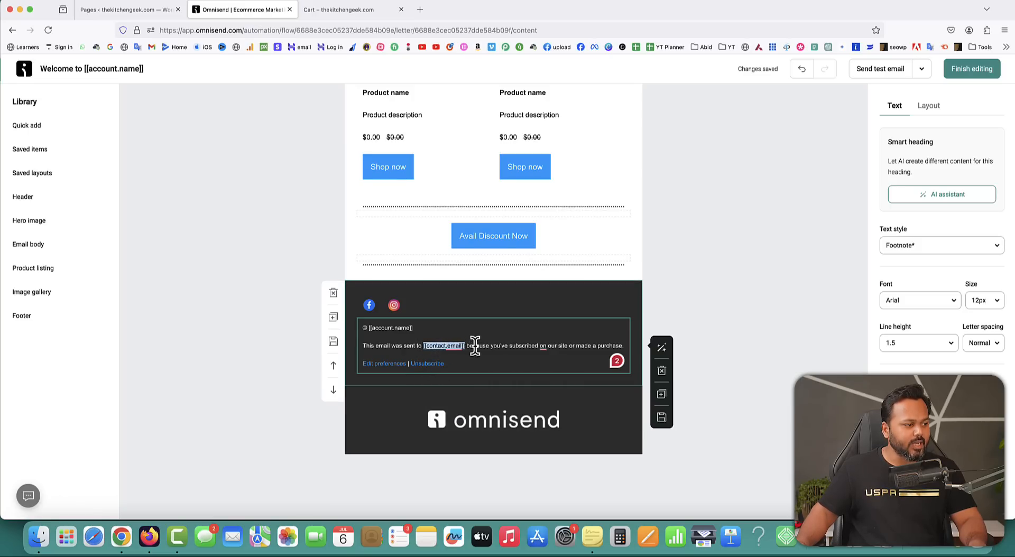
left_click(499, 330)
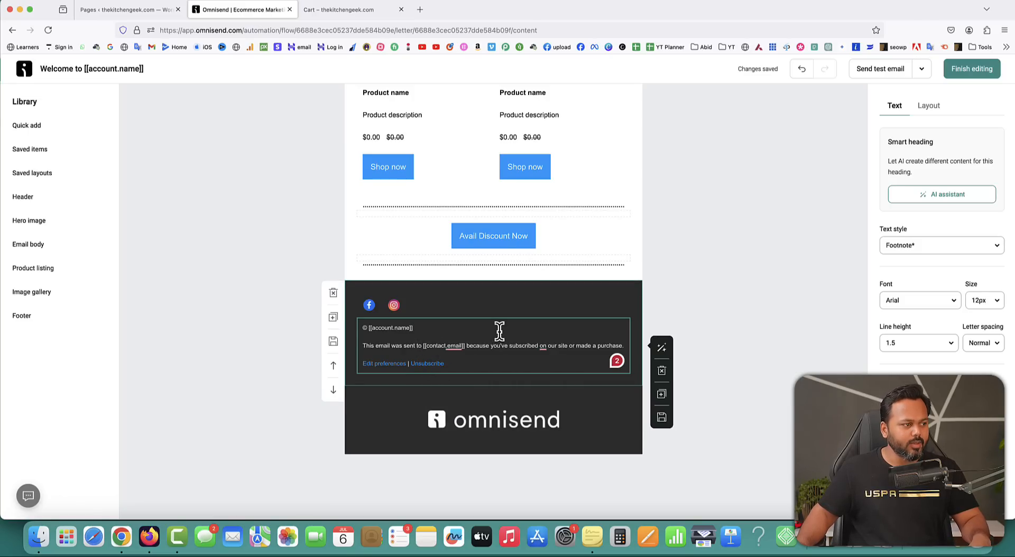
left_click(497, 428)
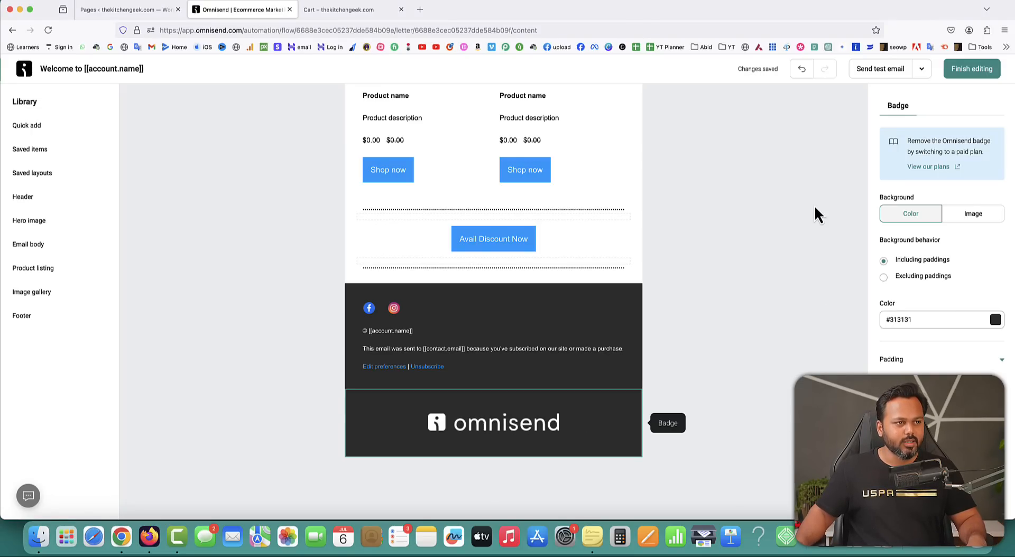
Set the Welcome email subject to a gift emoji followed by '30% OFF Coupon Code'.
left_click(978, 72)
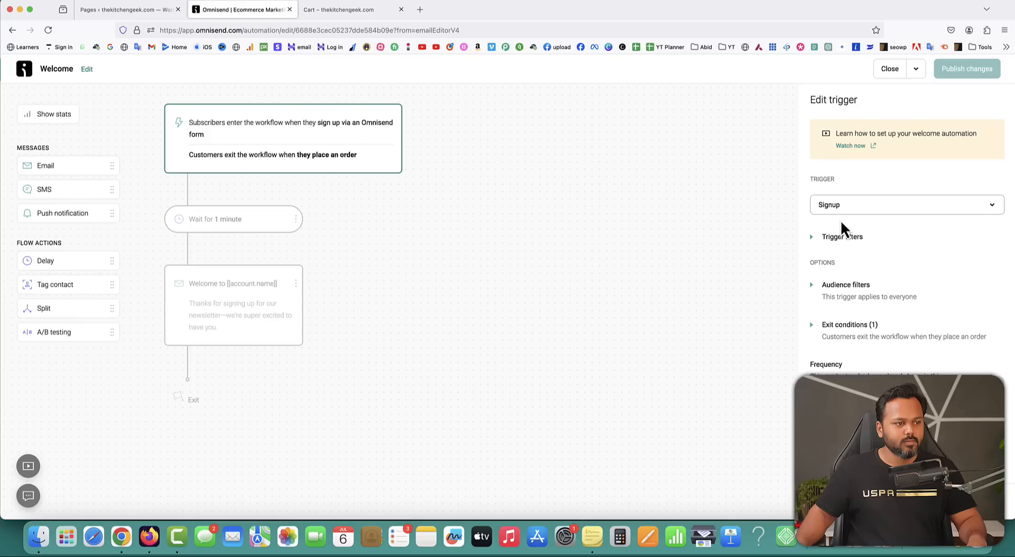
left_click(209, 299)
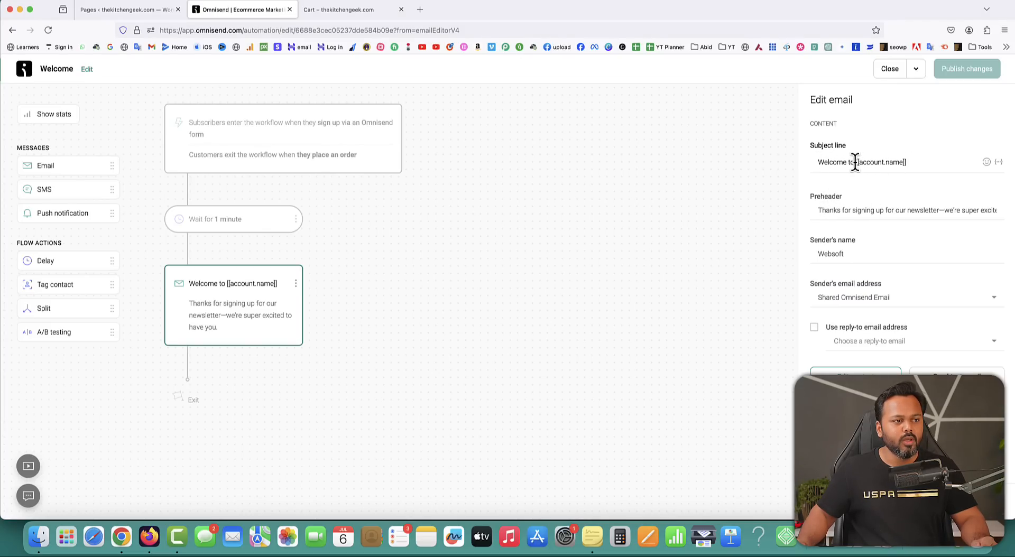
left_click_drag(856, 162, 903, 162)
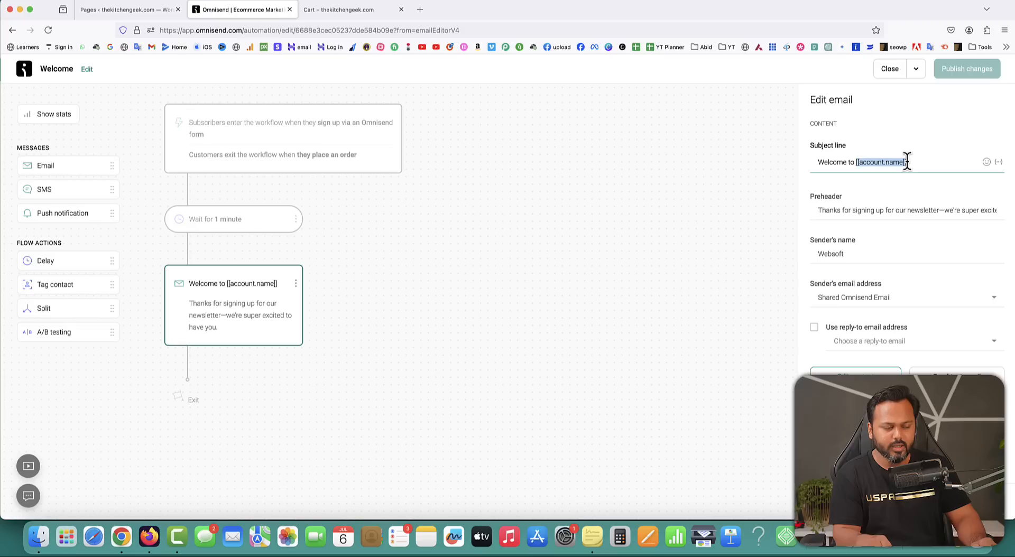
key("BackSpace")
key("BackSpace")
key("BackSpace")
key("BackSpace")
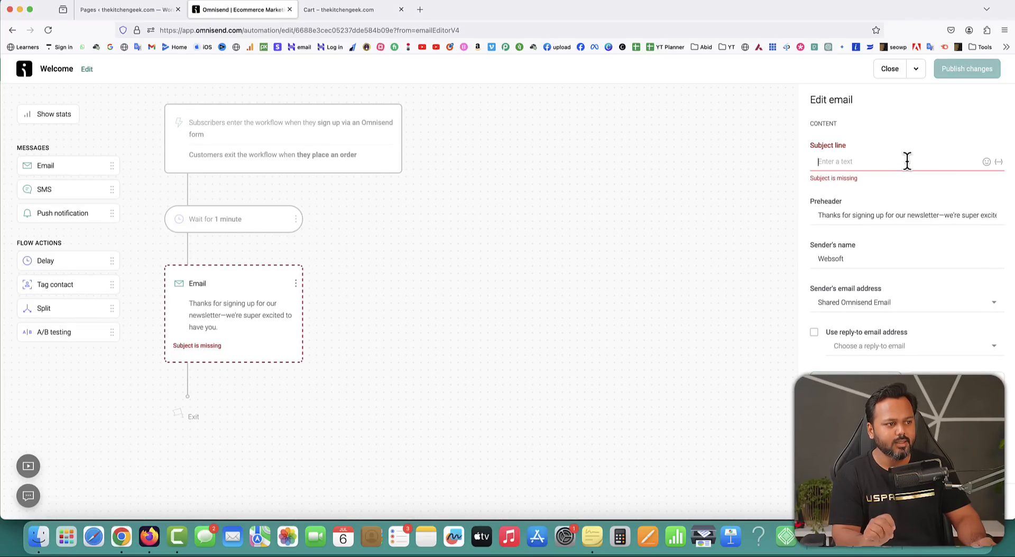
type("30%")
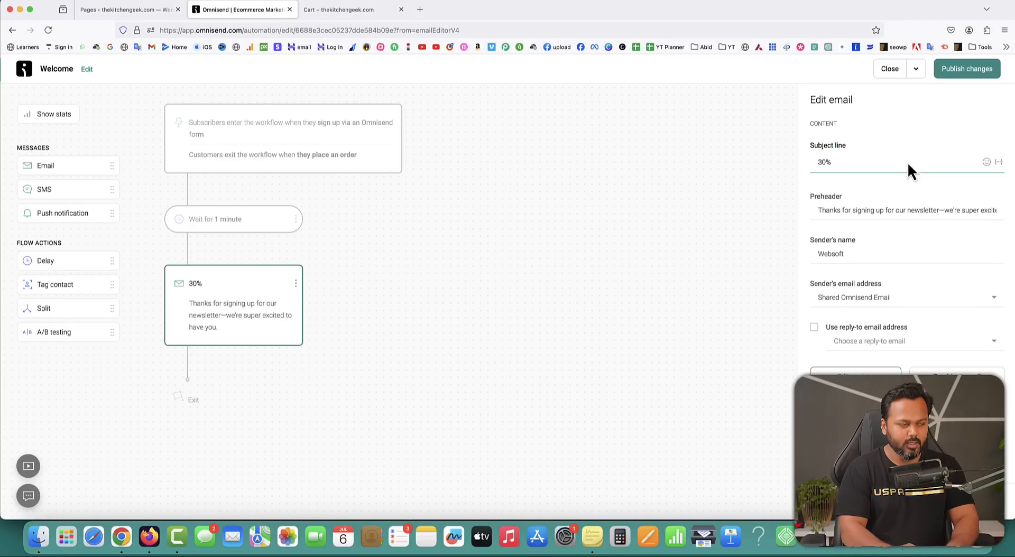
type(" OFF Coupon Code")
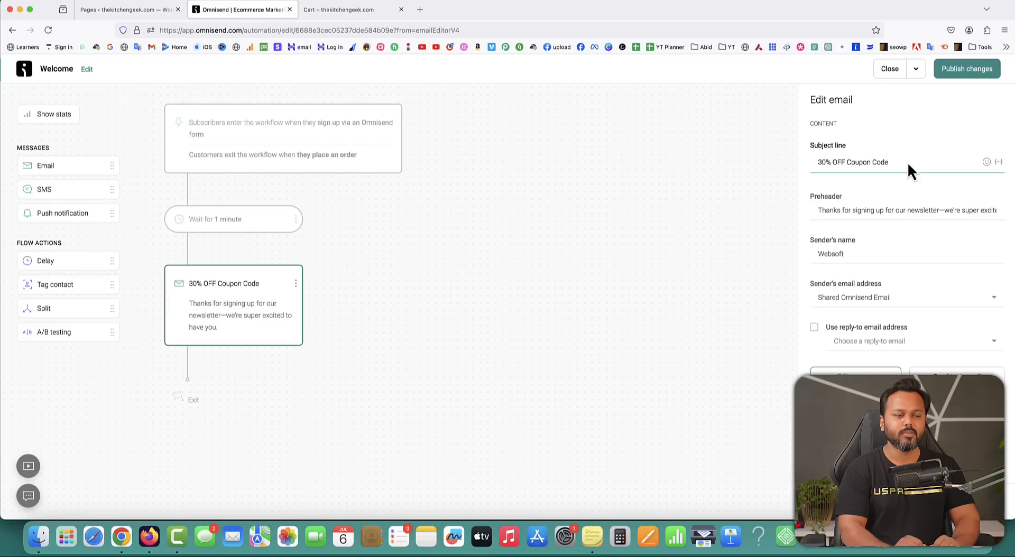
key("super+Left")
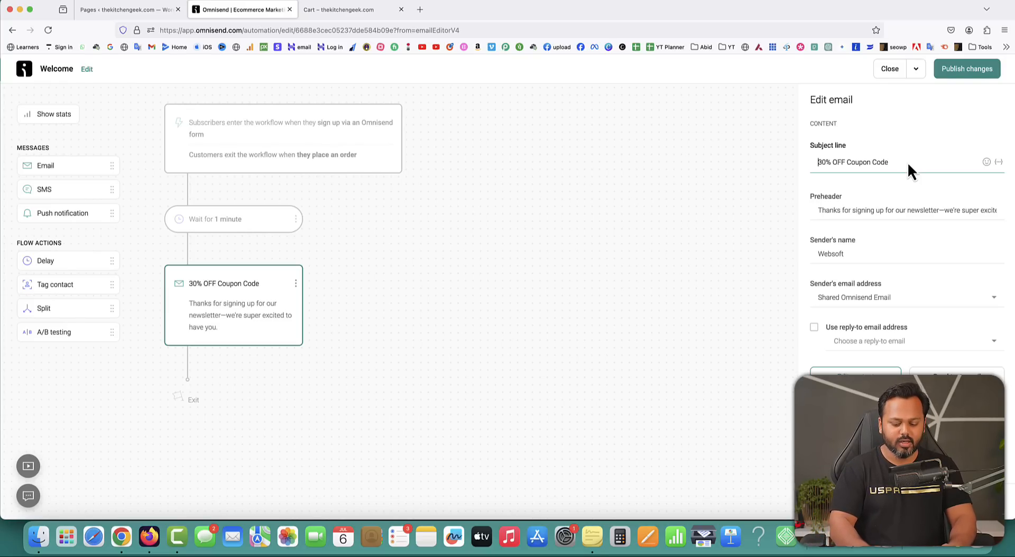
key("ctrl+super+space")
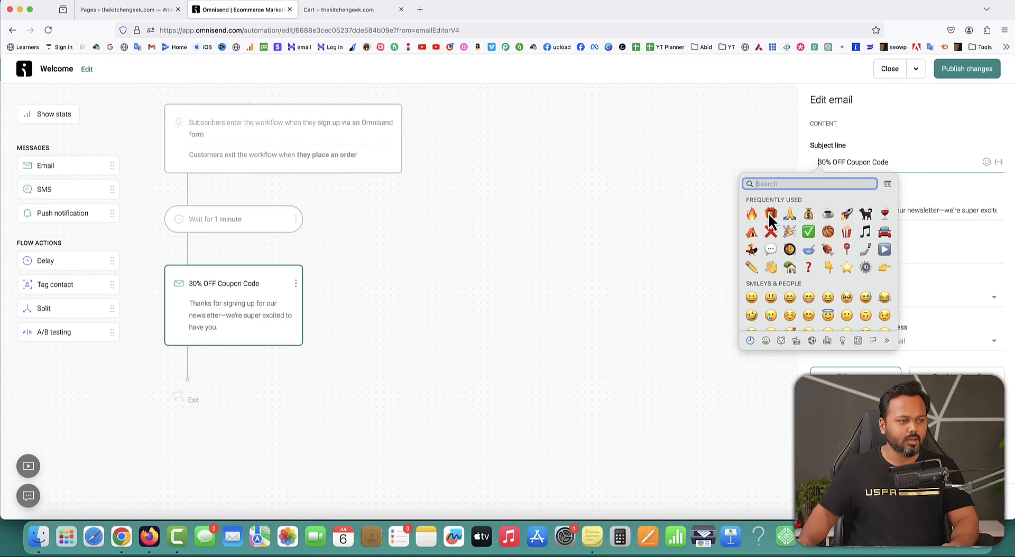
left_click(770, 214)
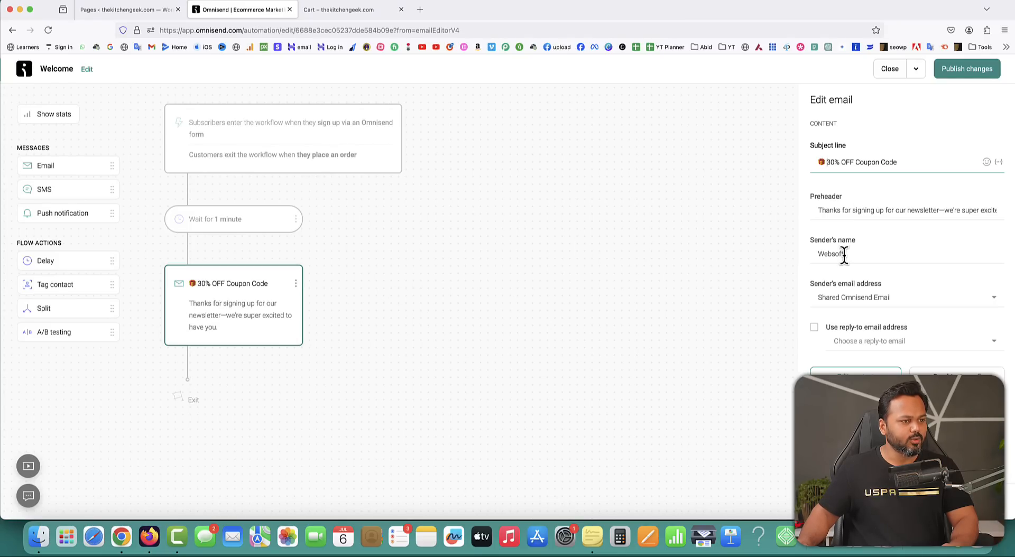
Change the sender name to XStore and save the email step.
left_click(830, 210)
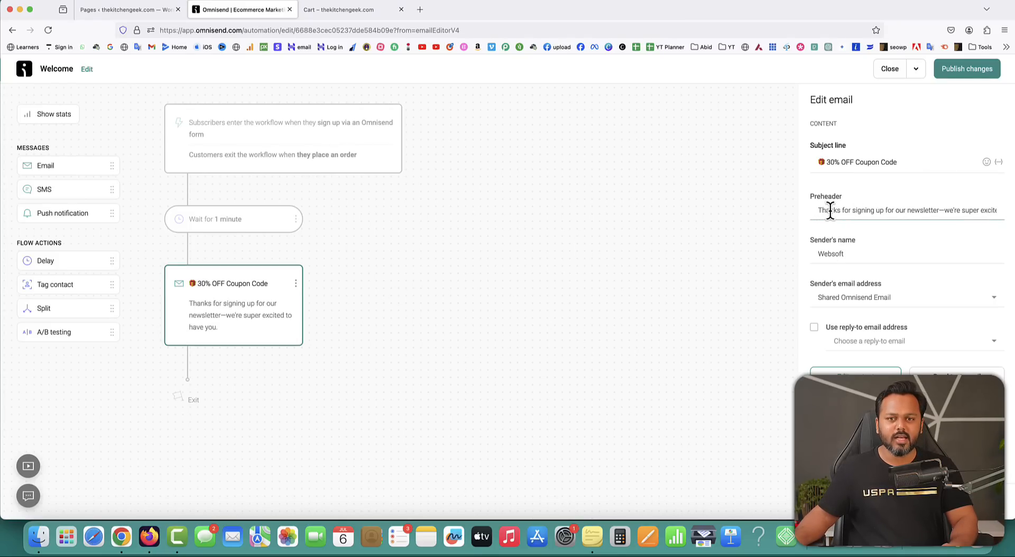
left_click(848, 253)
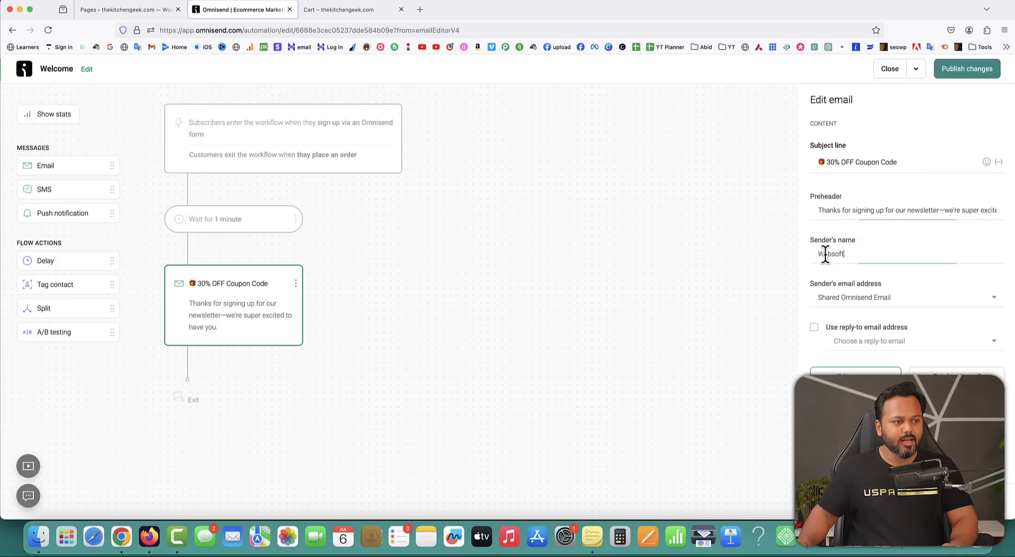
double_click(825, 254)
key("BackSpace")
type("XS")
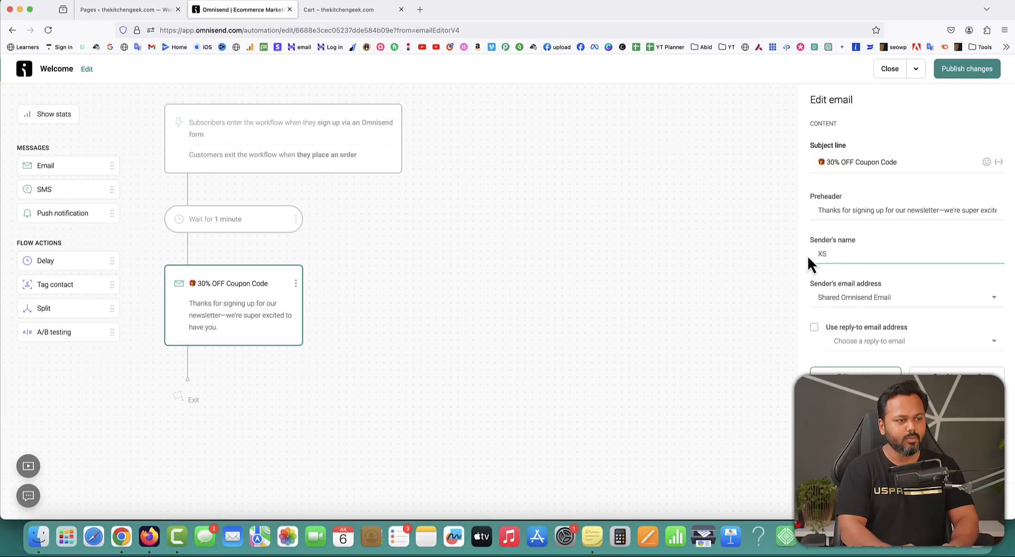
type("tore")
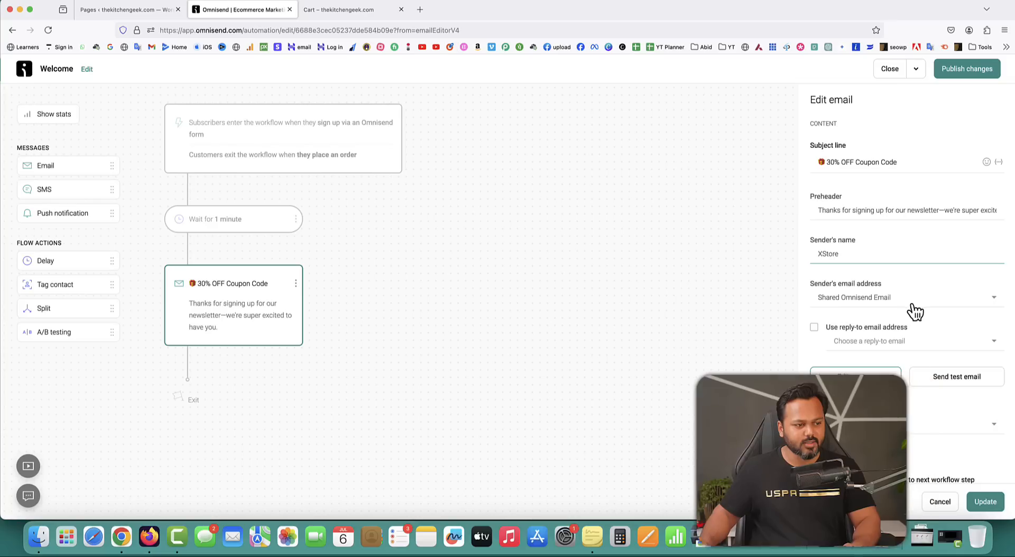
left_click(979, 499)
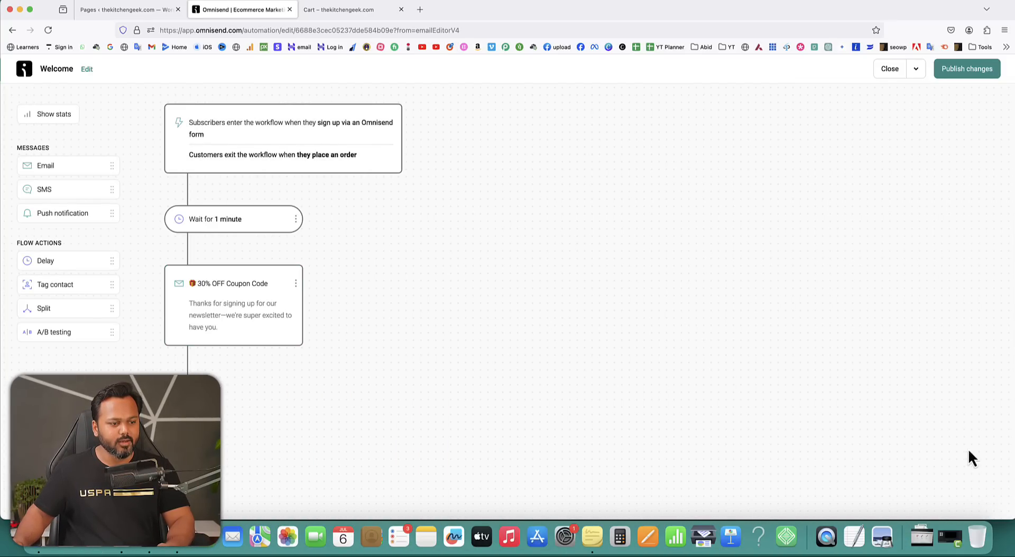
Publish the Welcome workflow changes, letting contacts already in it finish the workflow.
left_click(968, 69)
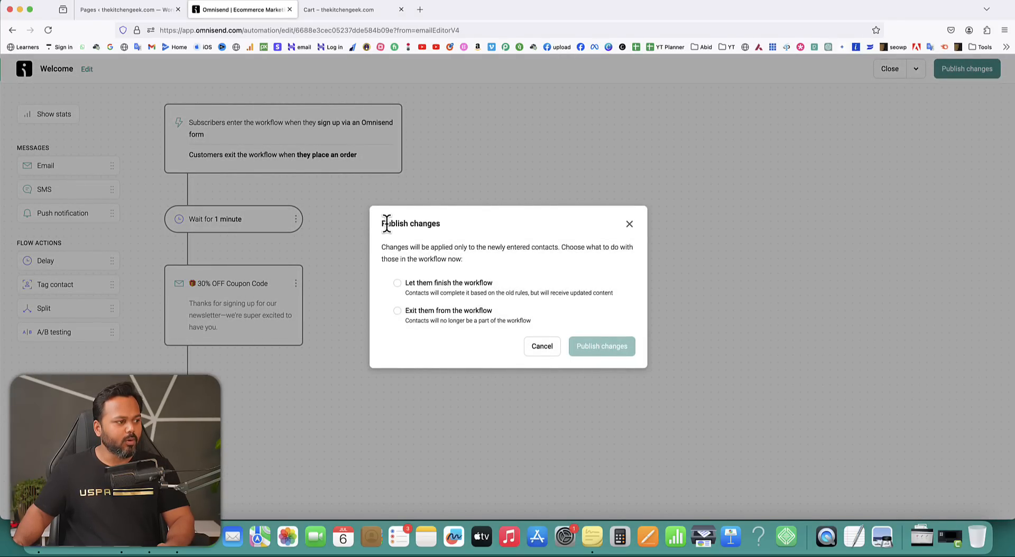
left_click_drag(381, 245, 629, 246)
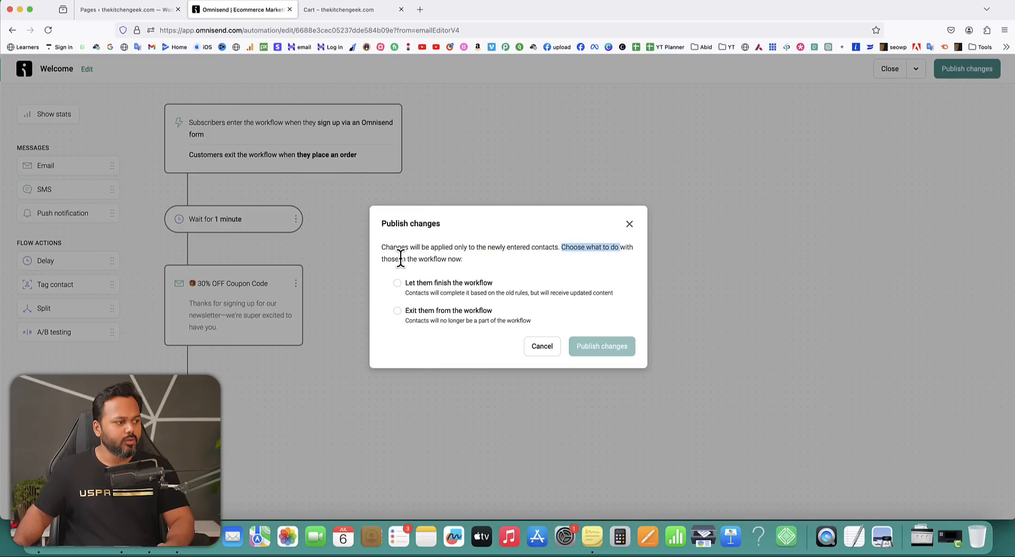
left_click_drag(400, 259, 447, 259)
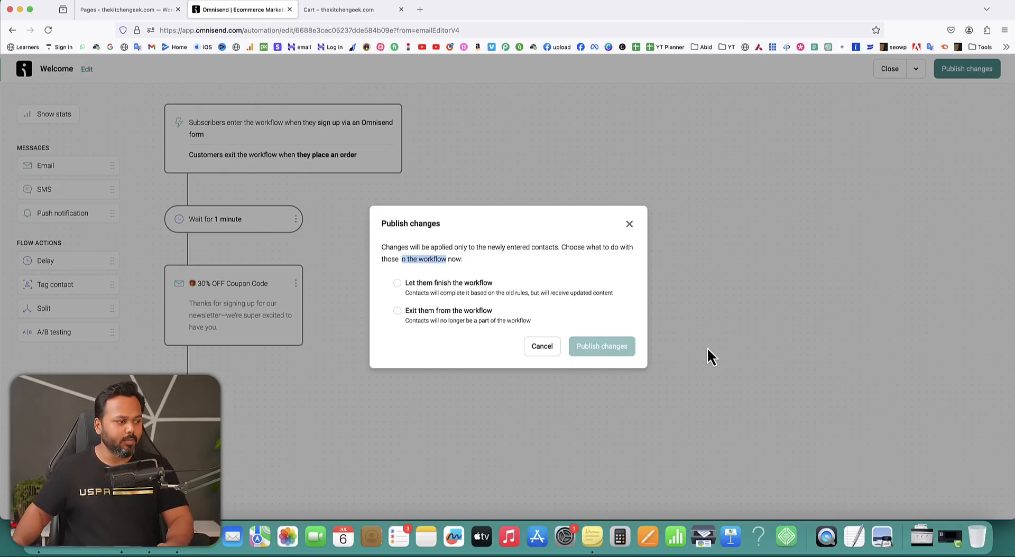
left_click(399, 286)
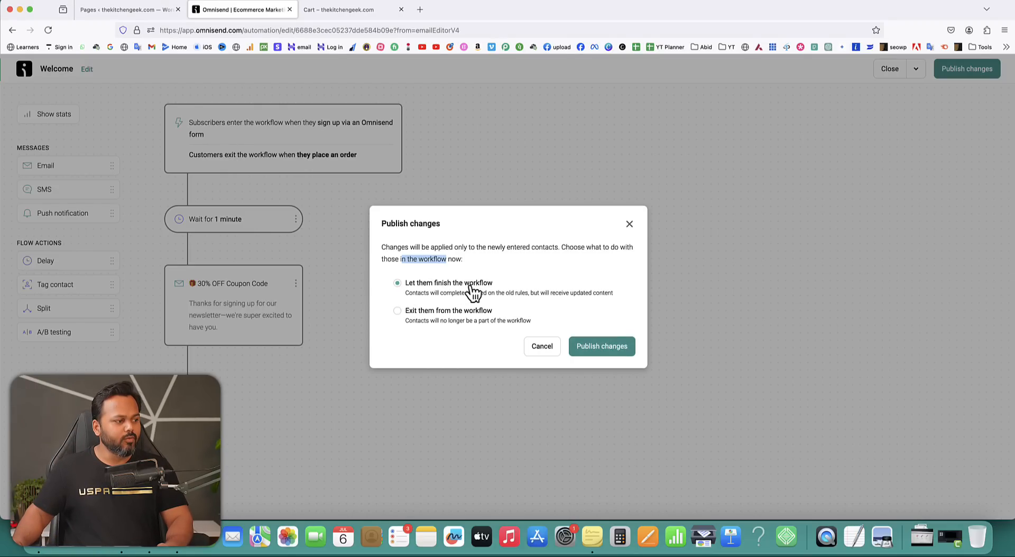
left_click(608, 348)
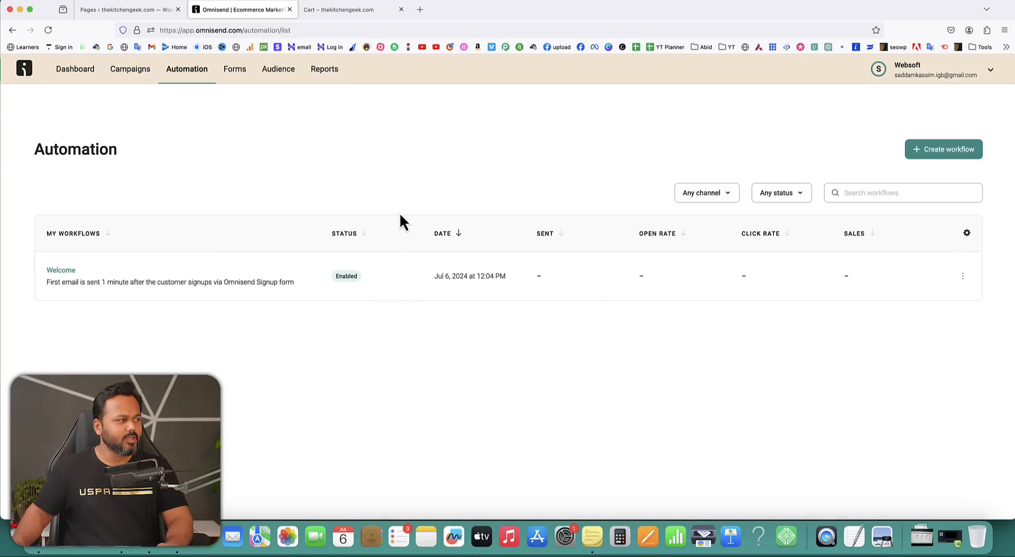
Start a Product Abandonment workflow from its Dashboard suggestion card.
left_click(78, 74)
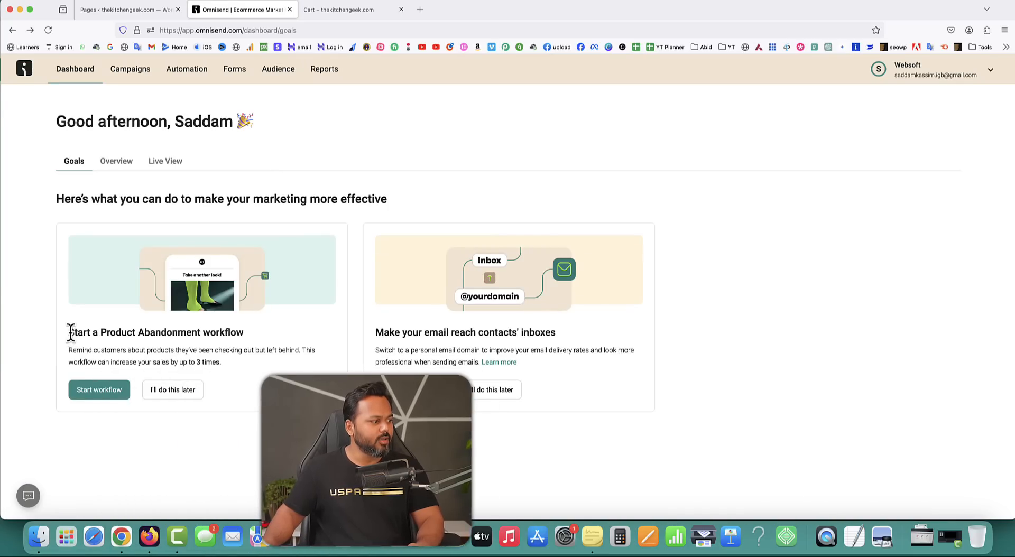
left_click_drag(67, 333, 246, 339)
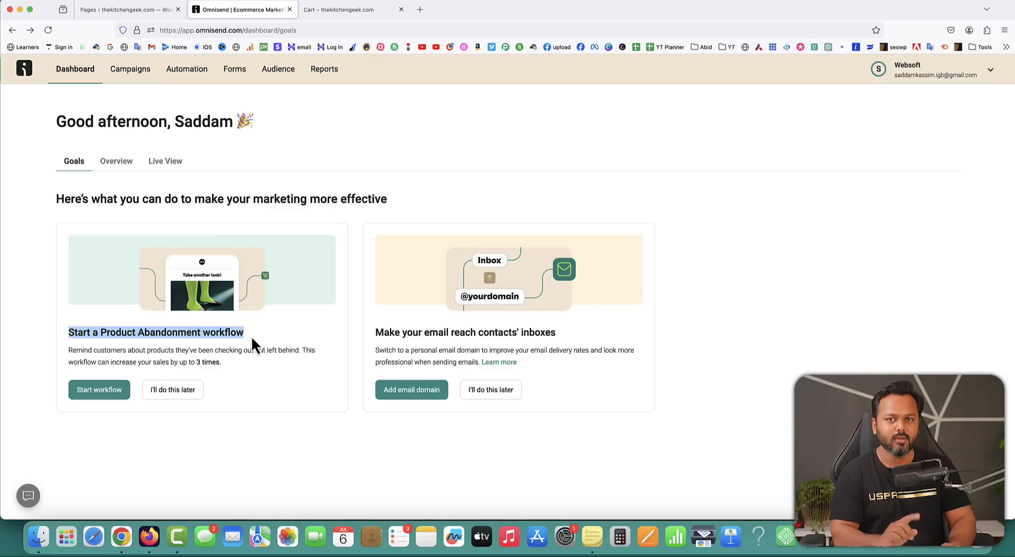
left_click(98, 394)
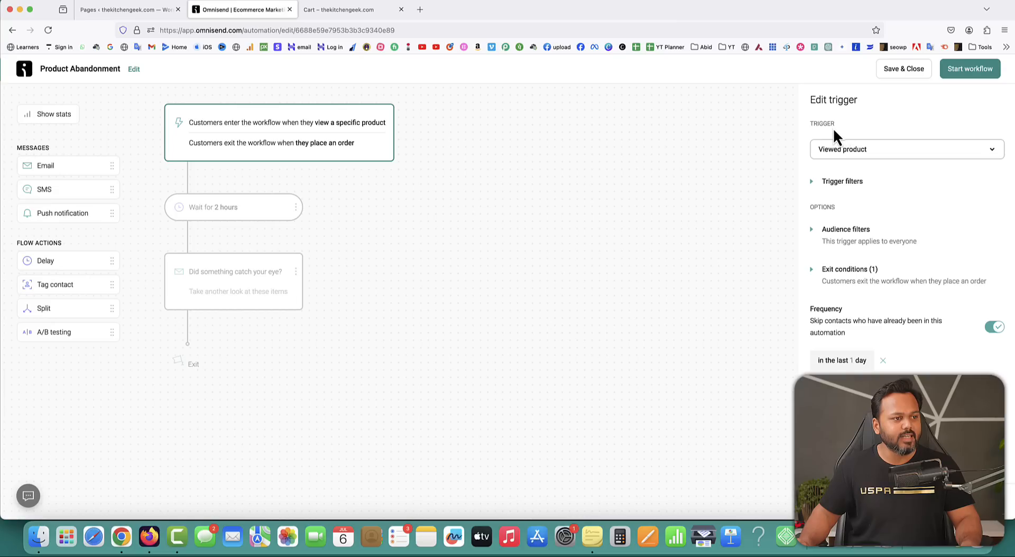
Set the Product Abandonment trigger to 'Added product to cart' and open the 2-hour wait step.
left_click(886, 154)
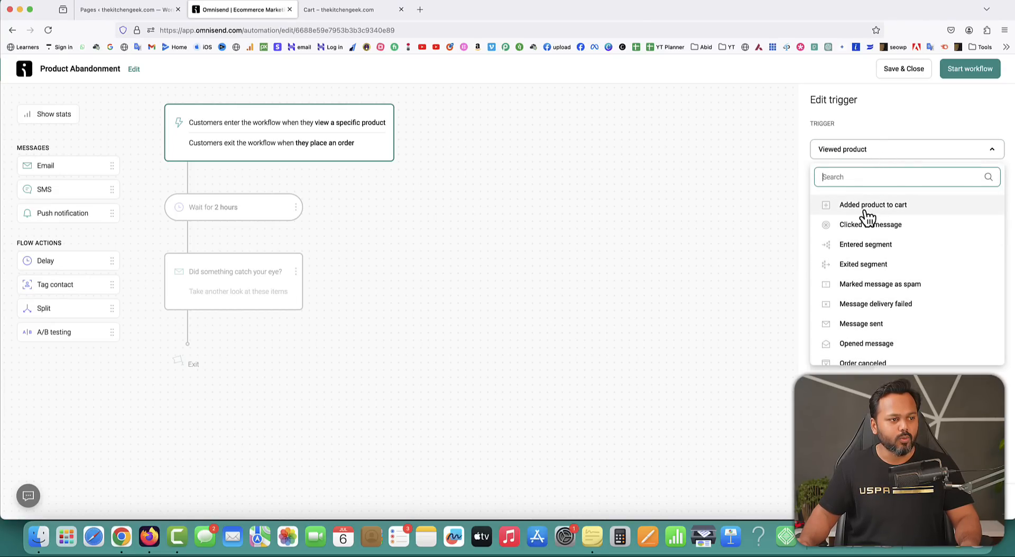
left_click(882, 207)
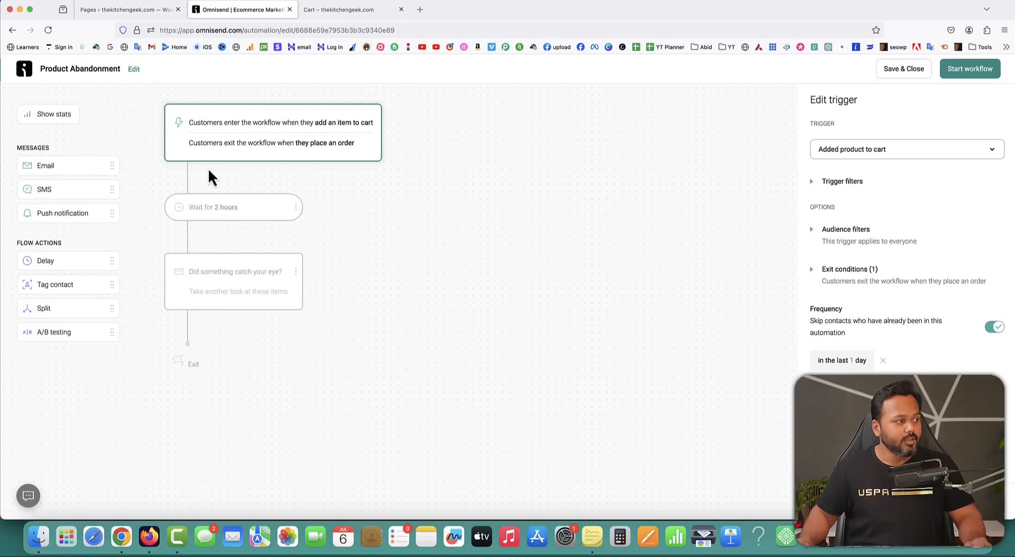
left_click(212, 211)
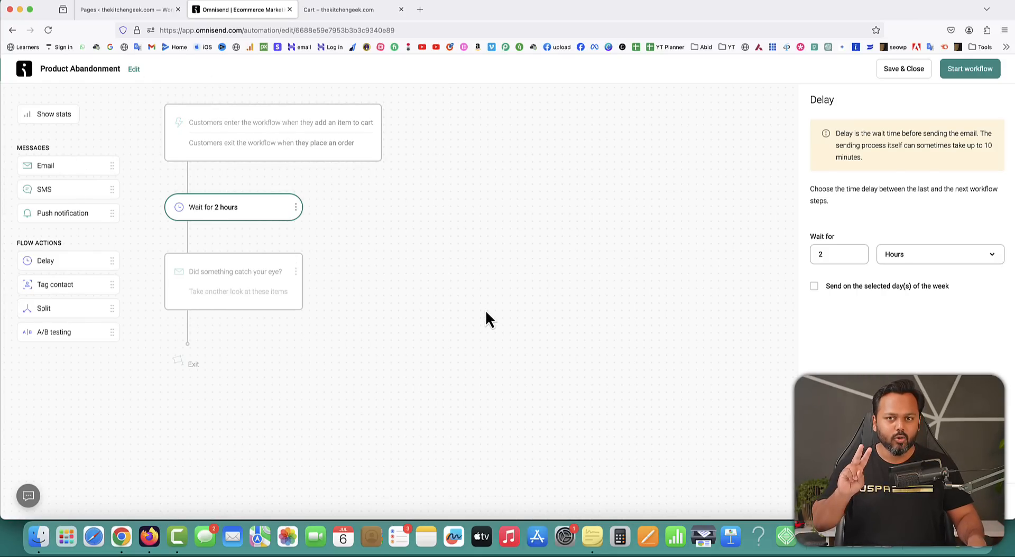
Shorten the abandonment wait from 2 hours to 1 hour.
left_click(896, 255)
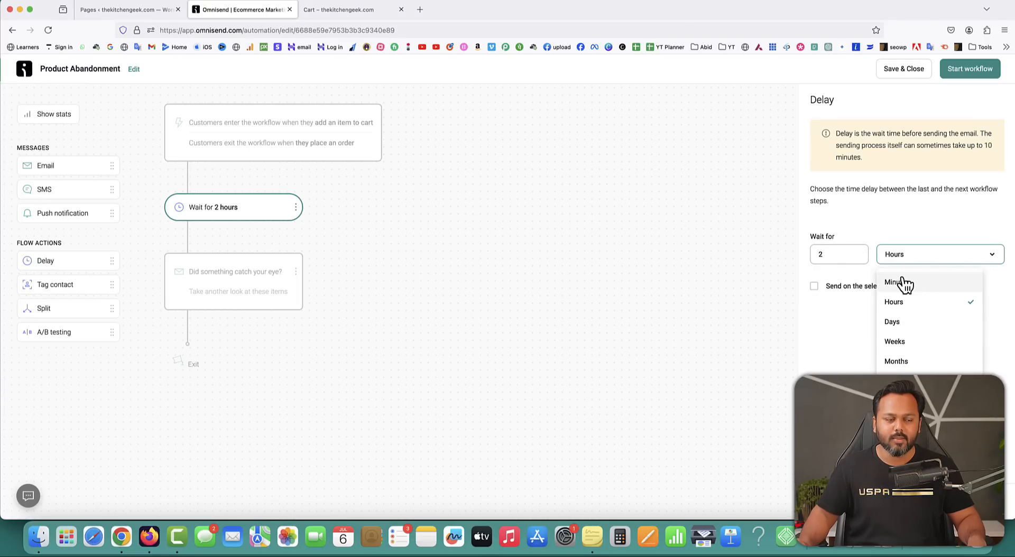
left_click(833, 255)
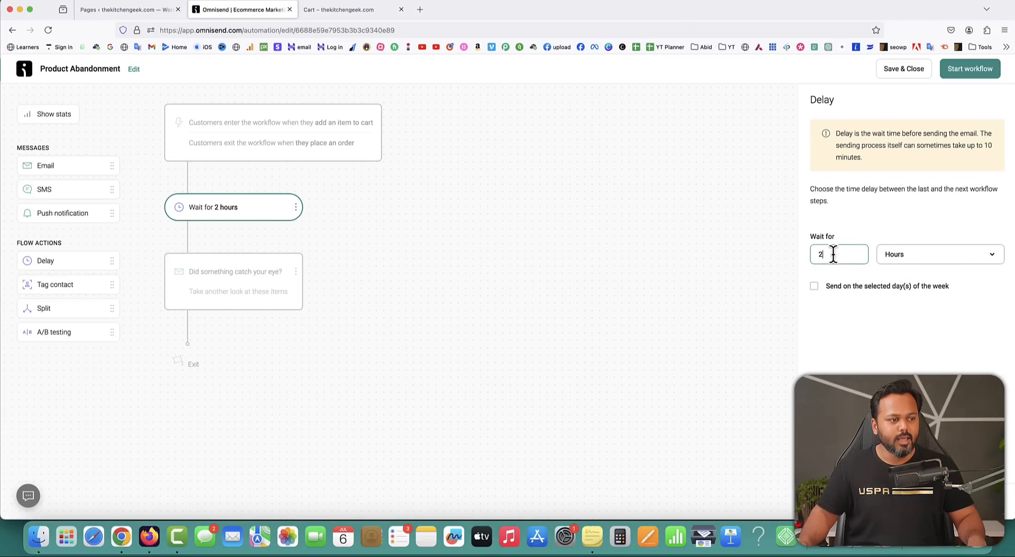
key("BackSpace")
type("1")
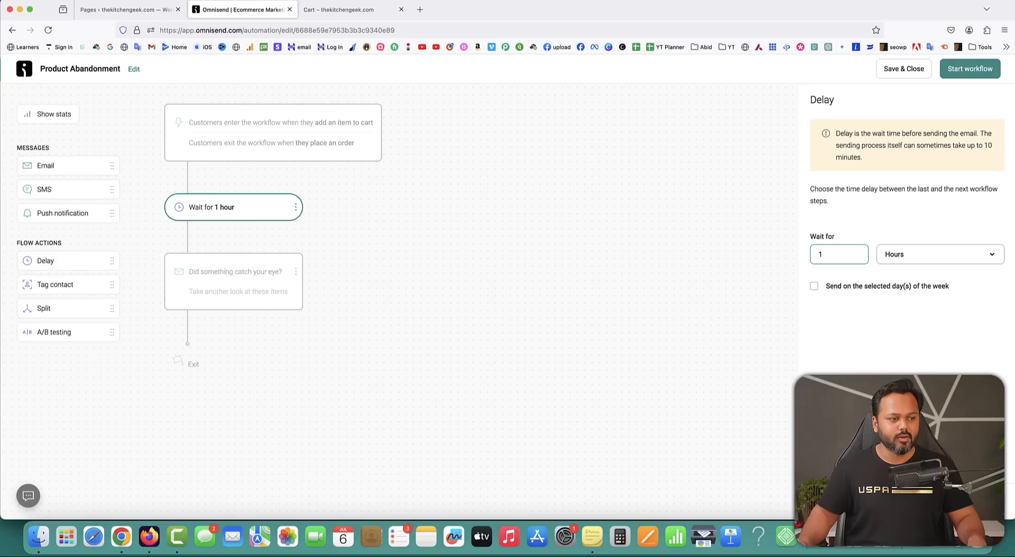
left_click(942, 341)
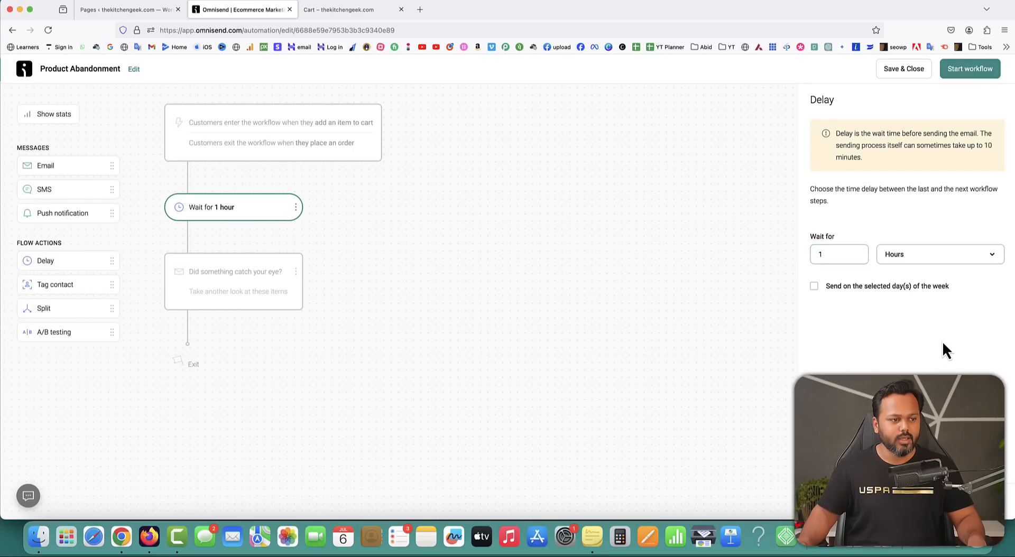
Clear the reminder email's 'Did something catch your eye?' subject line.
left_click(242, 280)
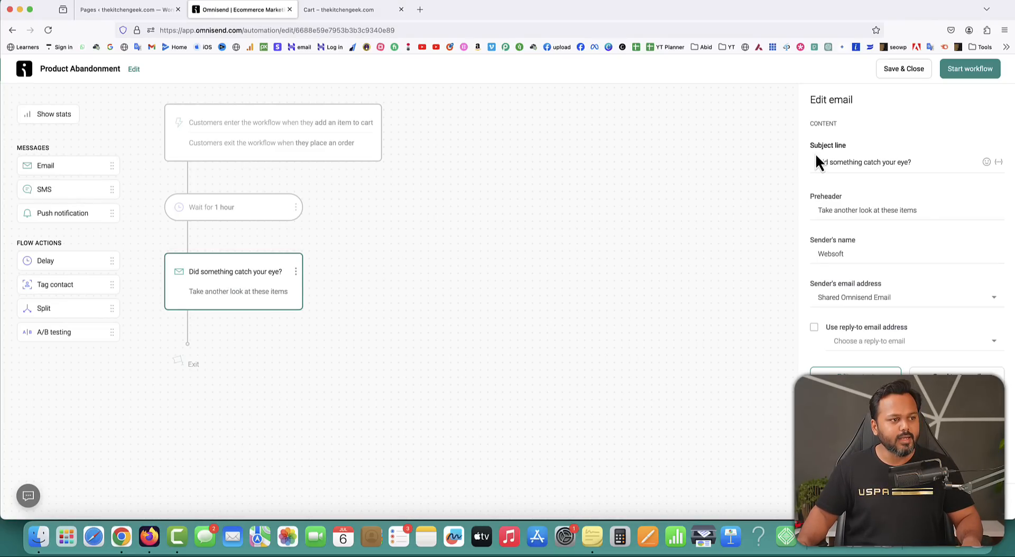
left_click_drag(910, 162, 810, 161)
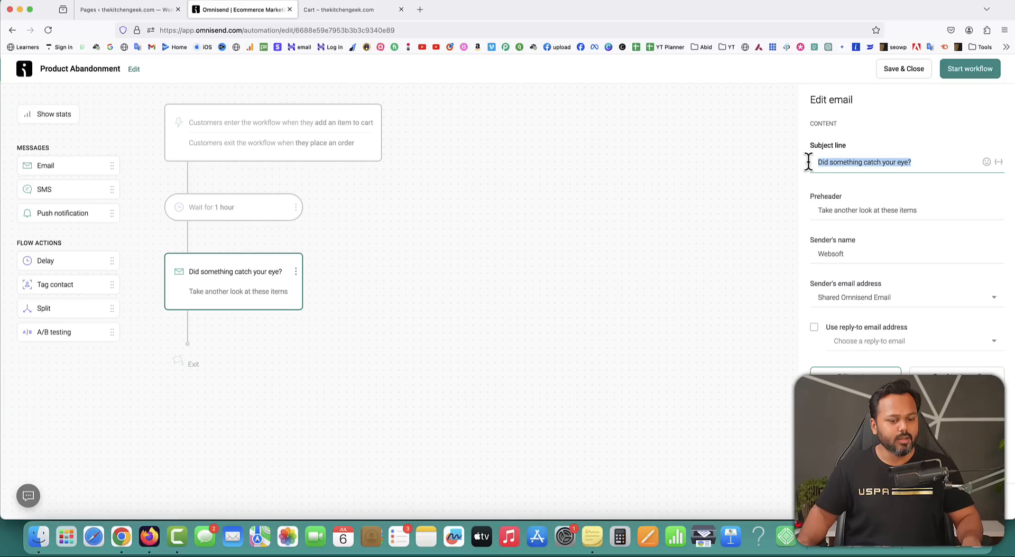
key("BackSpace")
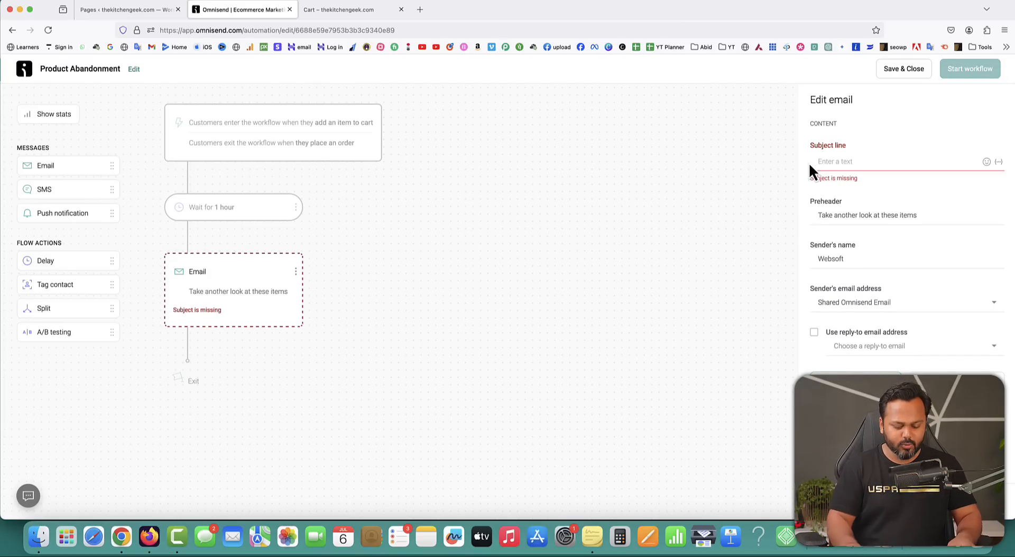
Type the subject line 'You're losing the product soon', fixing typos.
type("You're lo")
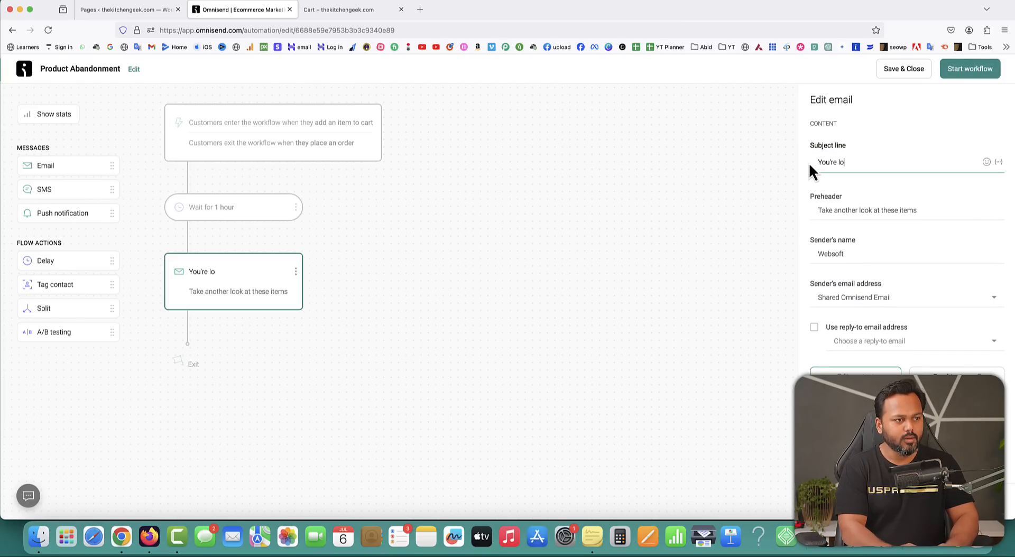
type("sing the producdts")
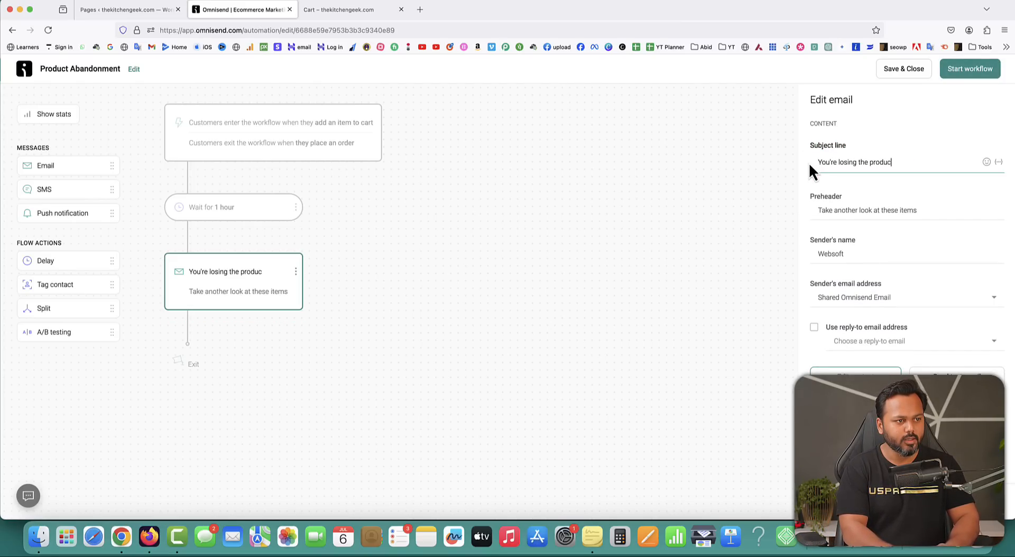
key("BackSpace")
key("BackSpace")
key("BackSpace")
key("BackSpace")
type("t son")
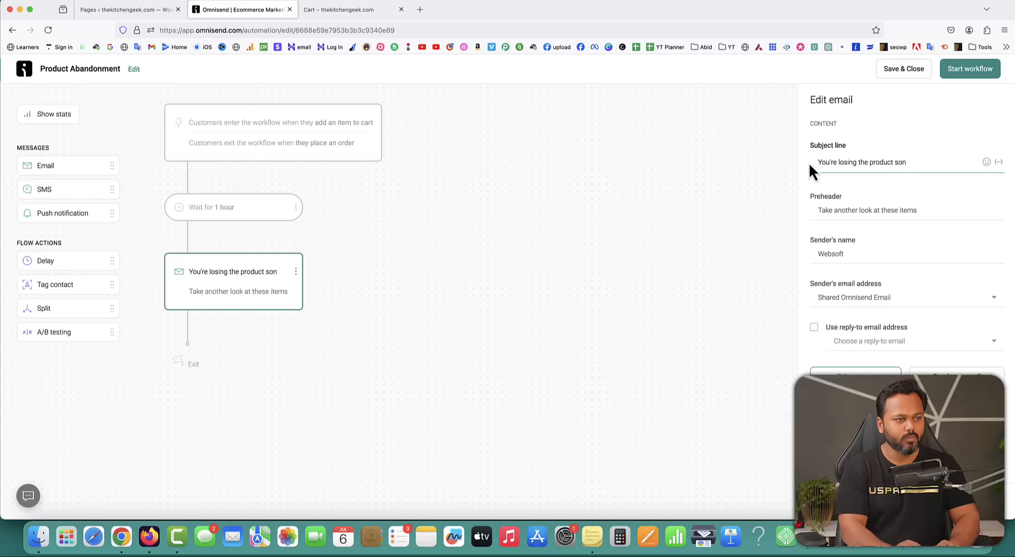
key("BackSpace")
type("on")
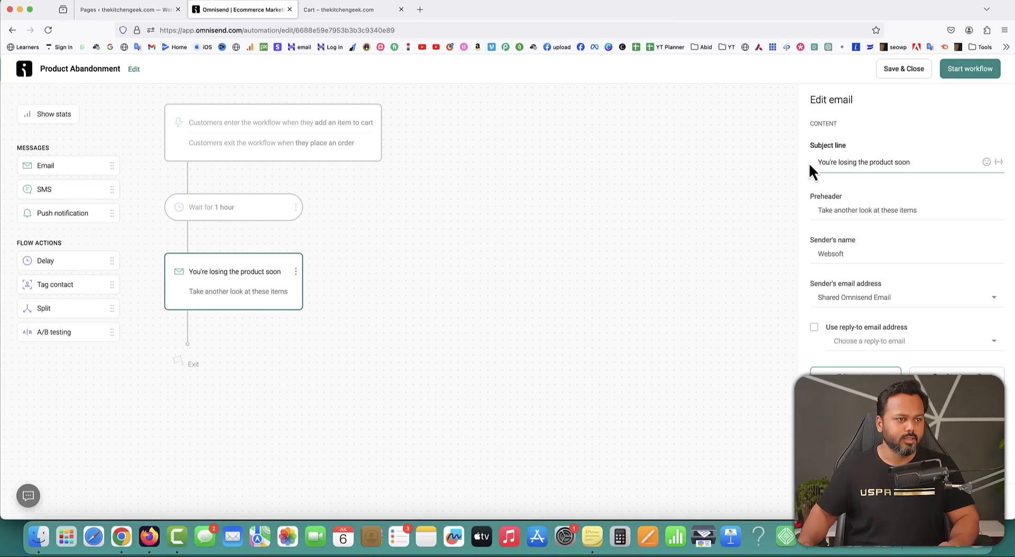
Insert the Added Item product personalization tag into the subject and select it.
left_click(999, 163)
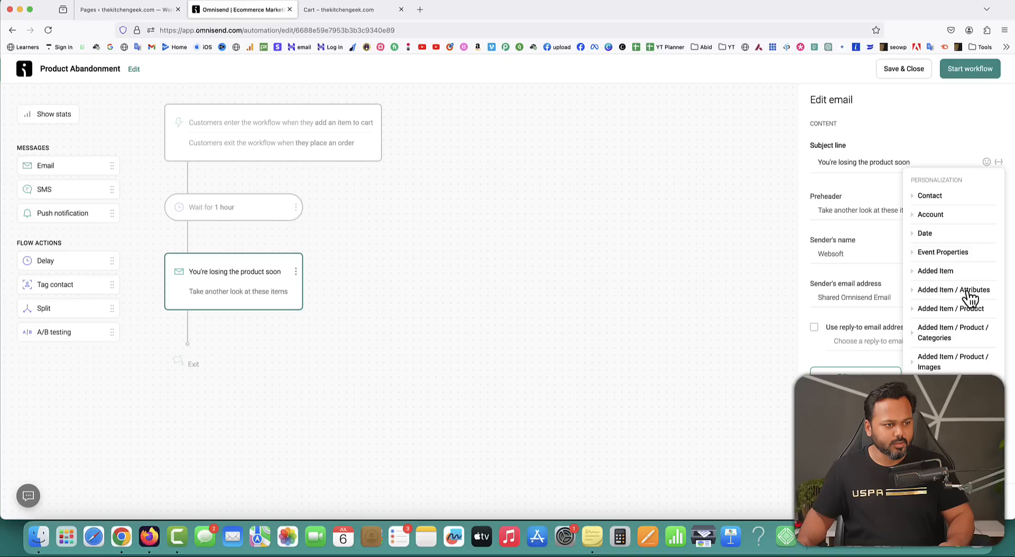
left_click(914, 311)
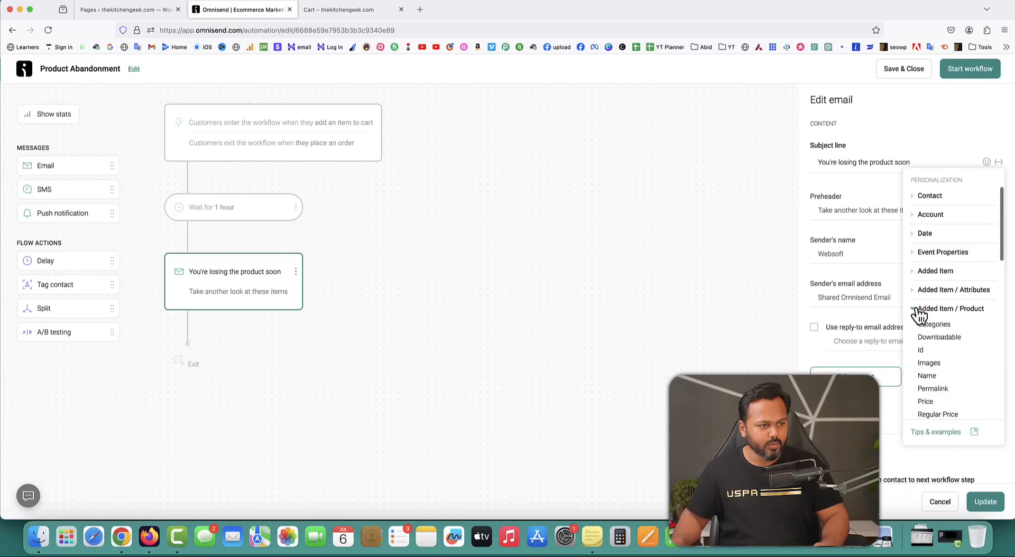
scroll(950, 333, "down", 1)
scroll(949, 330, "down", 5)
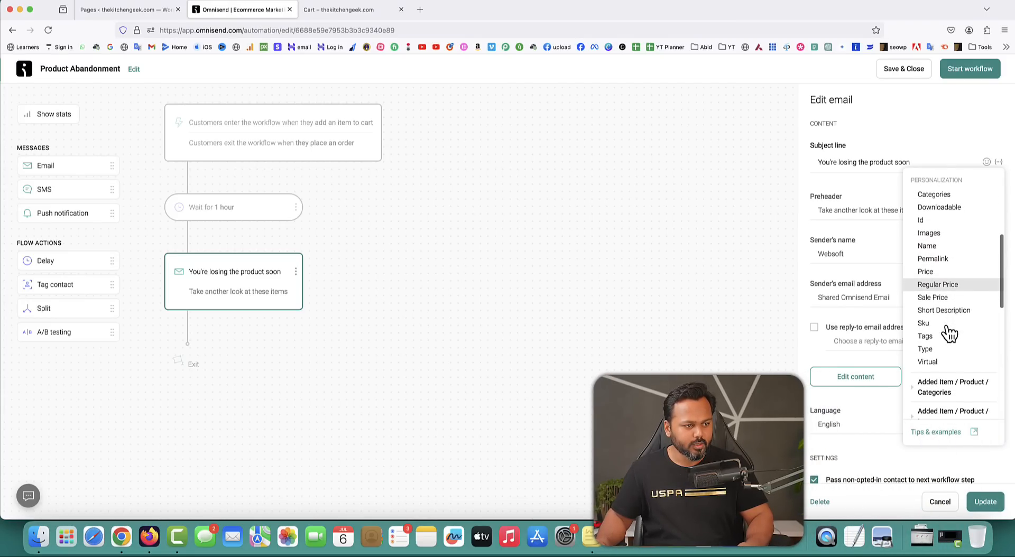
scroll(949, 317, "up", 3)
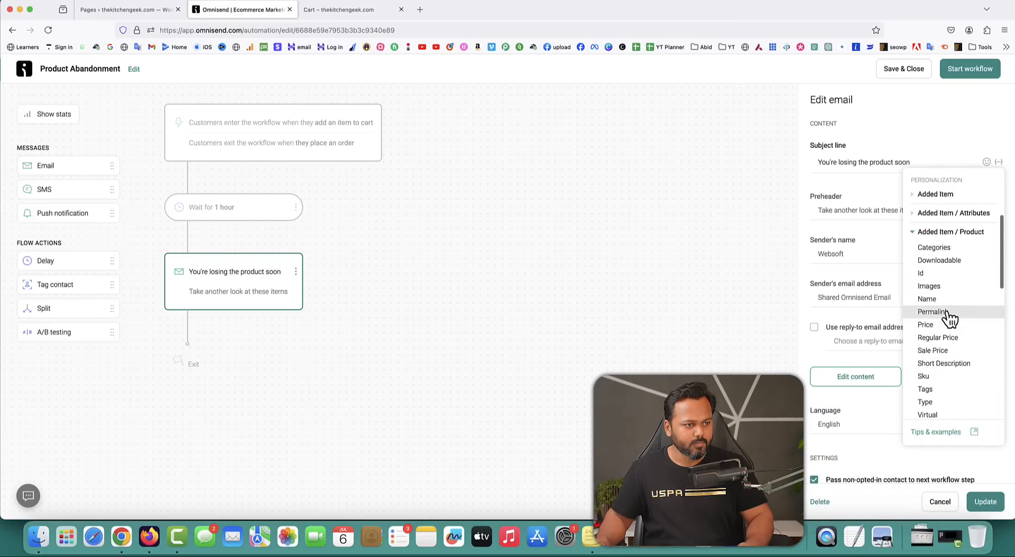
left_click(914, 232)
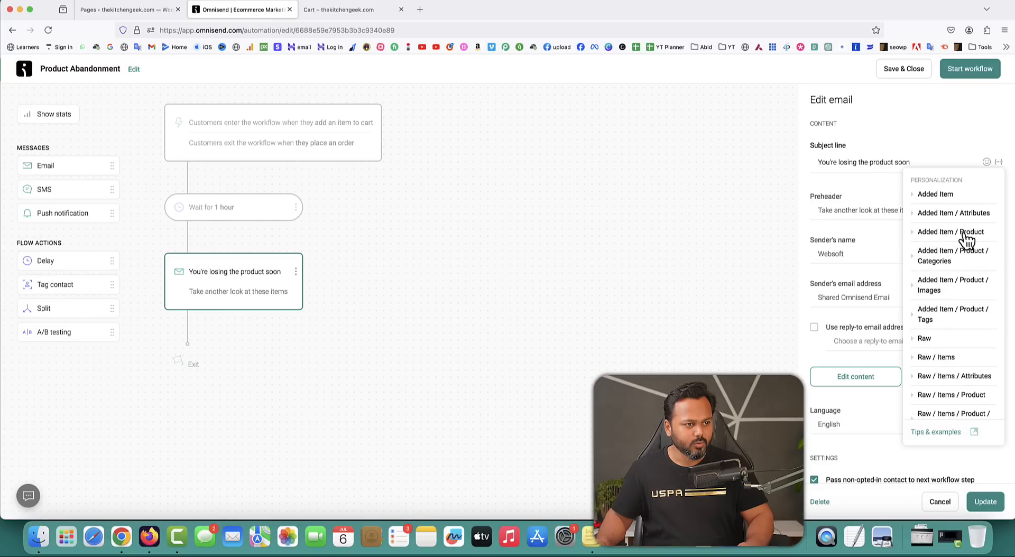
left_click(914, 197)
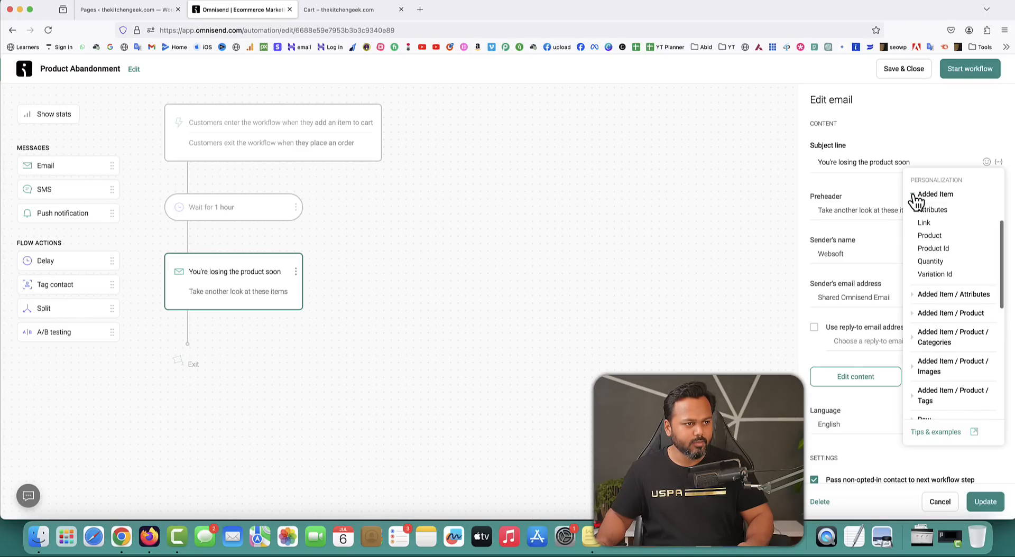
left_click(929, 235)
left_click_drag(905, 174, 813, 183)
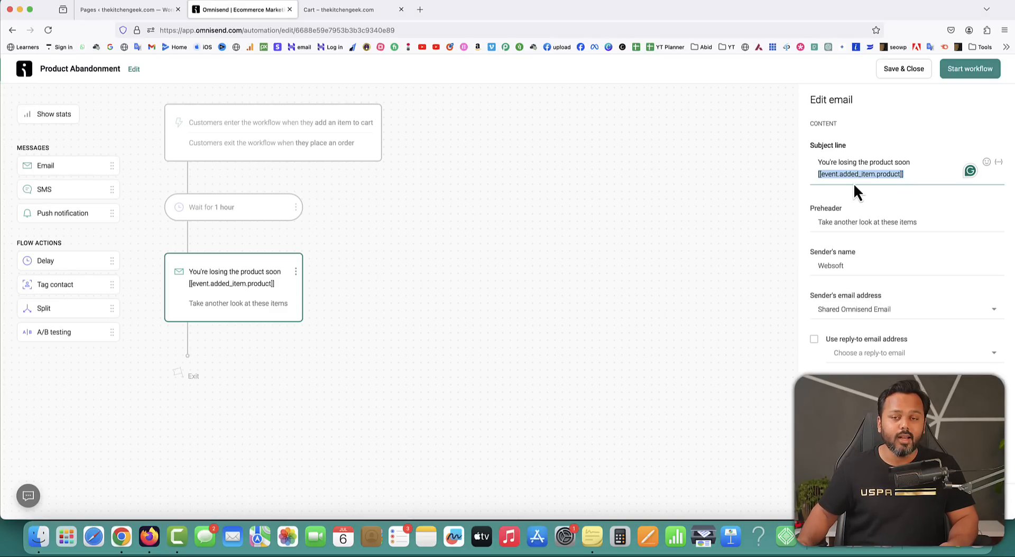
Replace the word 'product' in the subject with the tag and end it with '!'.
left_click(913, 173)
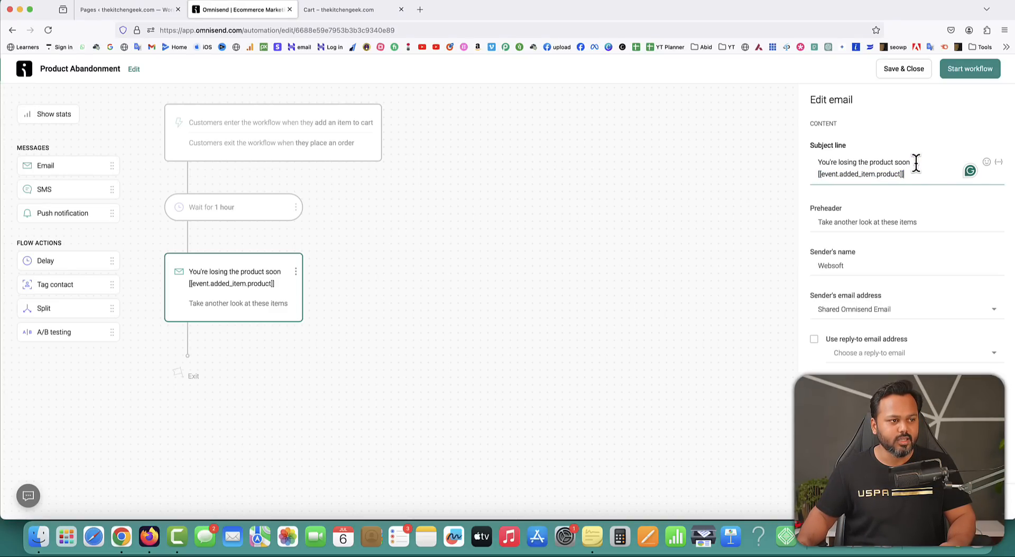
left_click_drag(915, 173, 814, 174)
key("super+c")
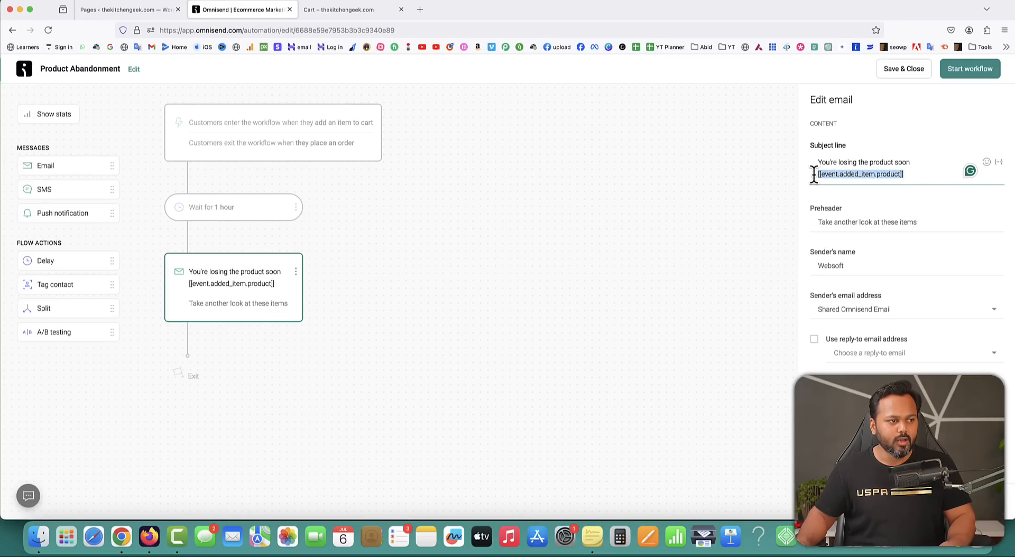
double_click(879, 162)
key("super+v")
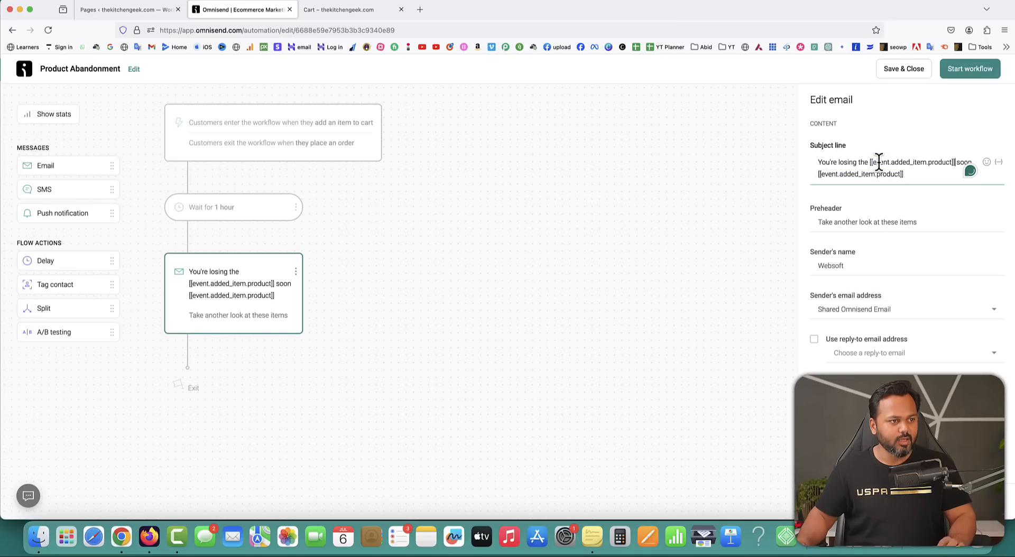
left_click_drag(907, 174, 816, 174)
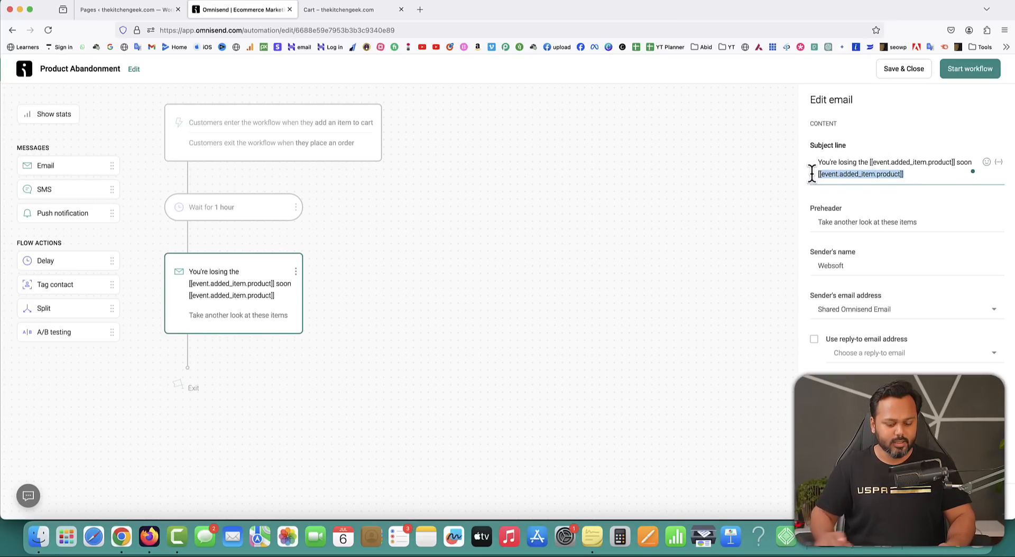
type("!")
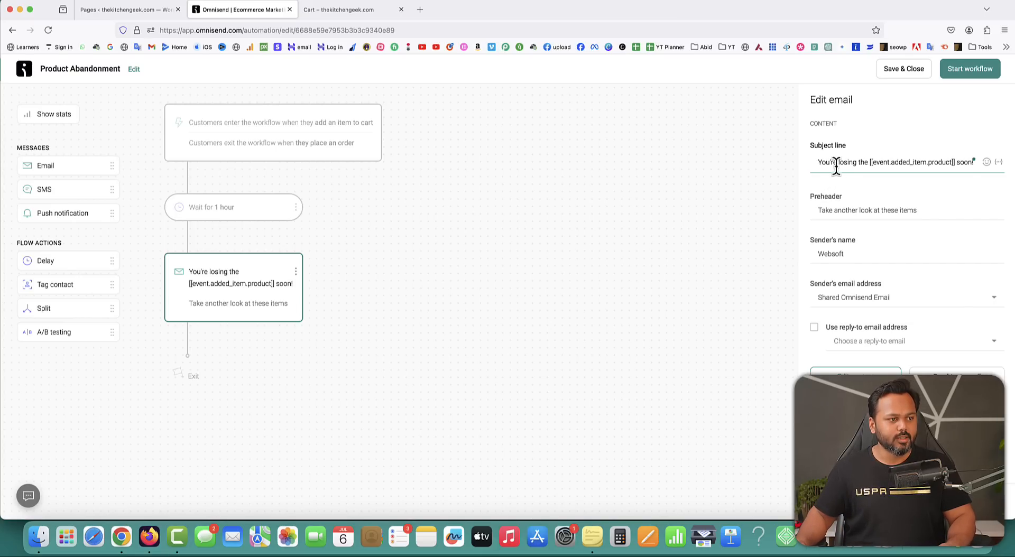
left_click_drag(869, 162, 957, 163)
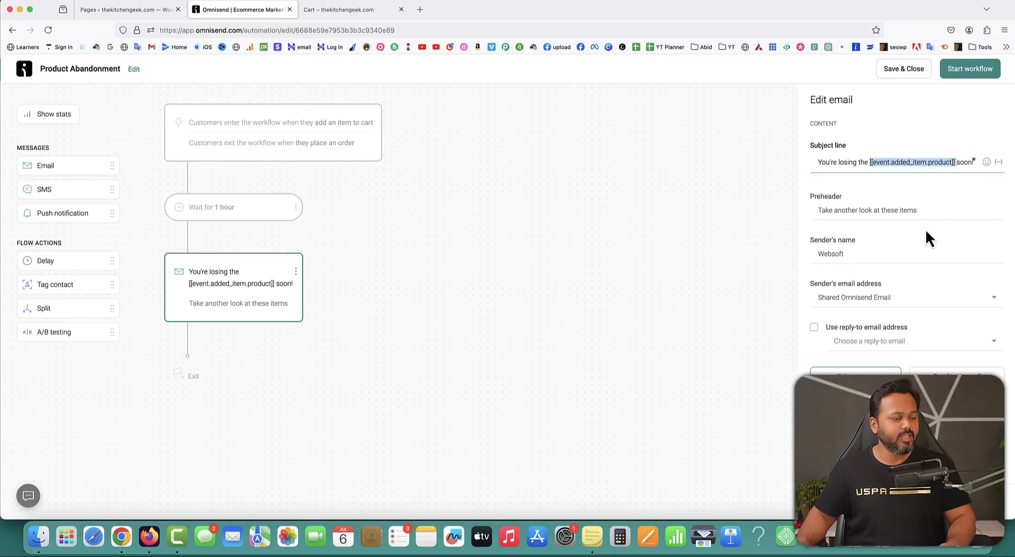
Change the sender's name to 'XST', save the email and start the workflow.
left_click_drag(930, 211, 833, 208)
left_click_drag(849, 254, 779, 251)
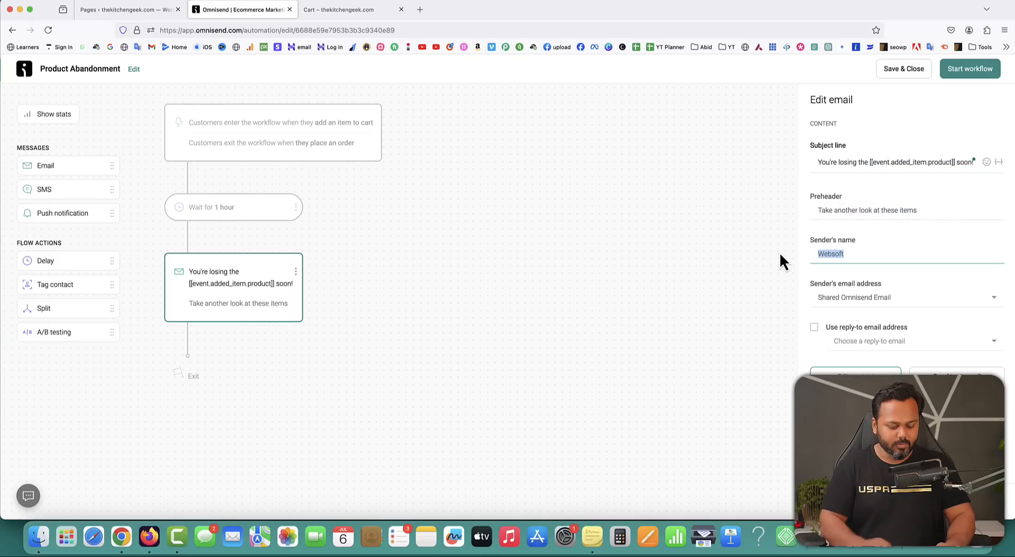
type("XST")
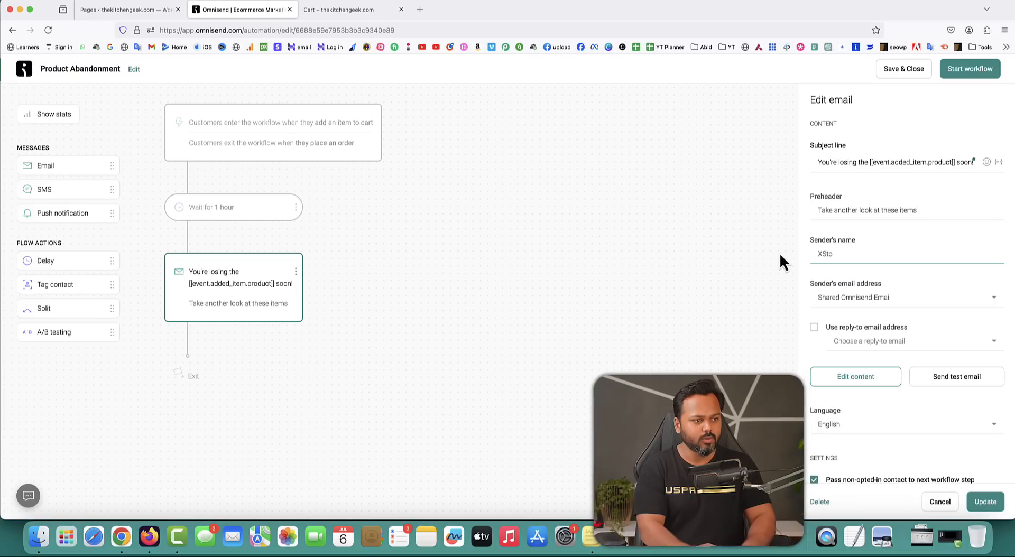
left_click(985, 502)
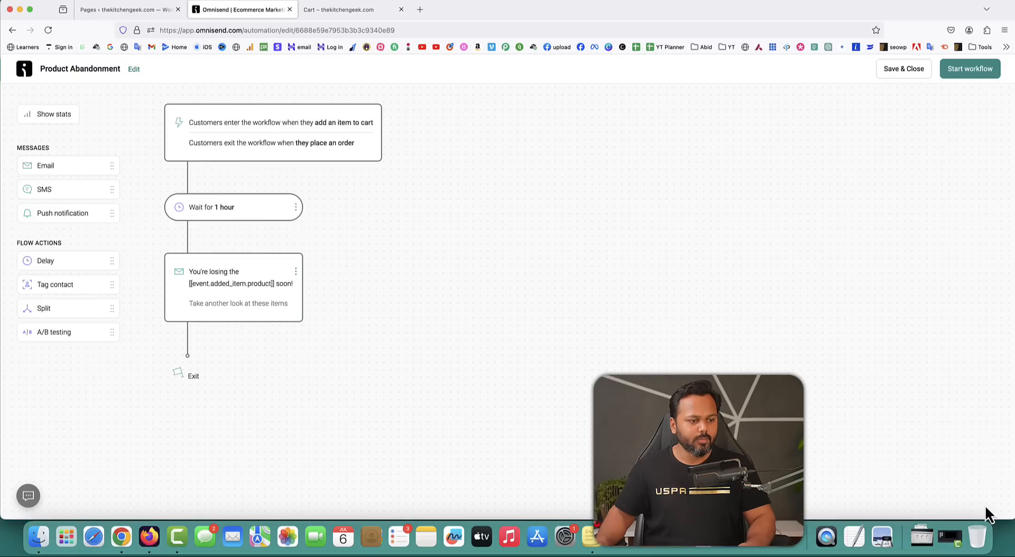
left_click(973, 70)
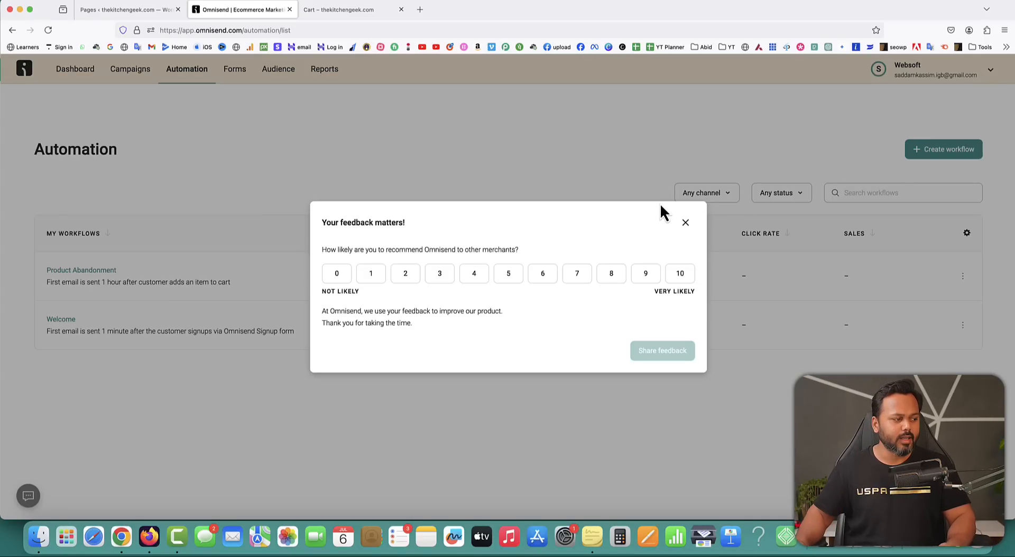
Dismiss the feedback survey and go to the Campaigns section.
left_click(685, 222)
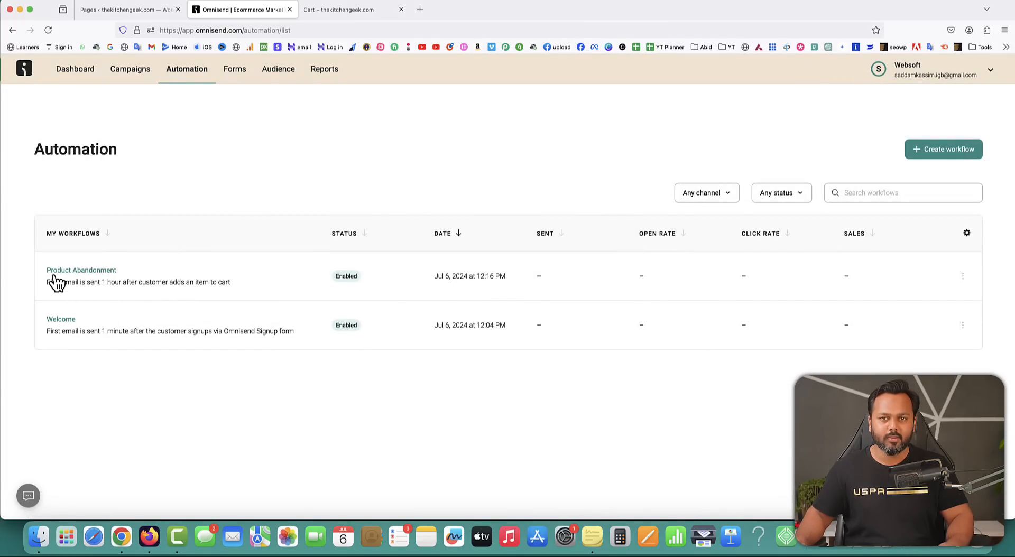
left_click(133, 73)
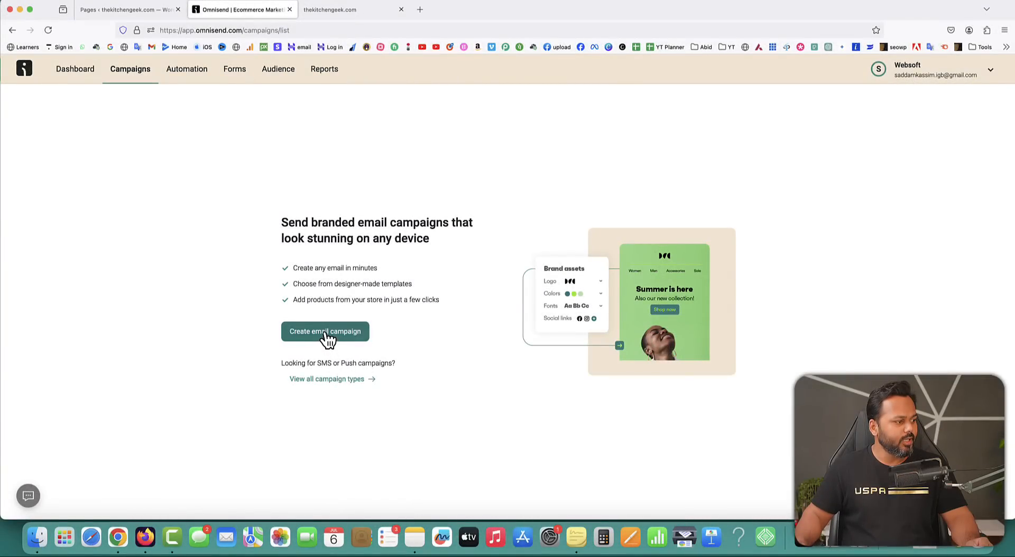
Create a new email campaign with subject: party popper emoji, 'New Year Sale - Rs.500 OFF'.
left_click(326, 333)
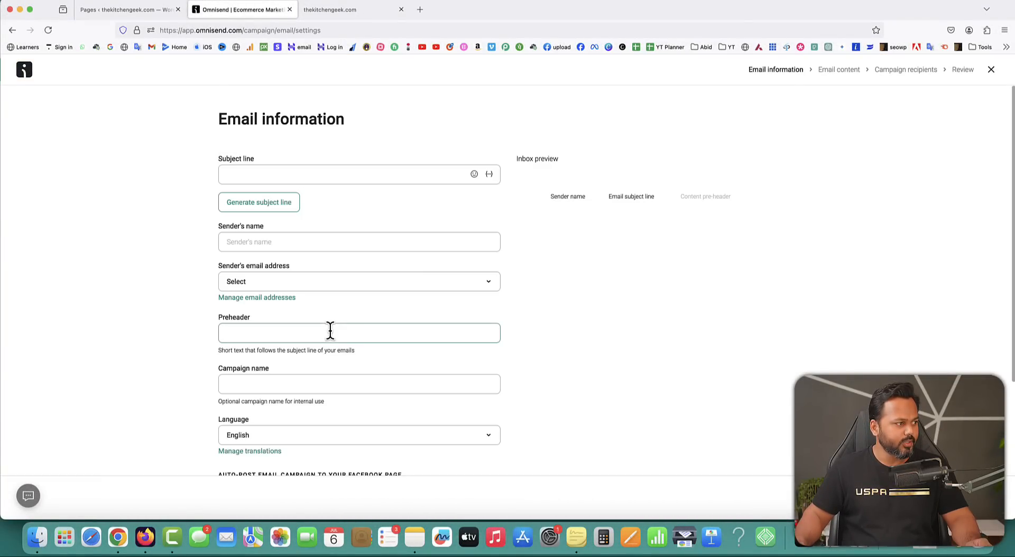
left_click(277, 174)
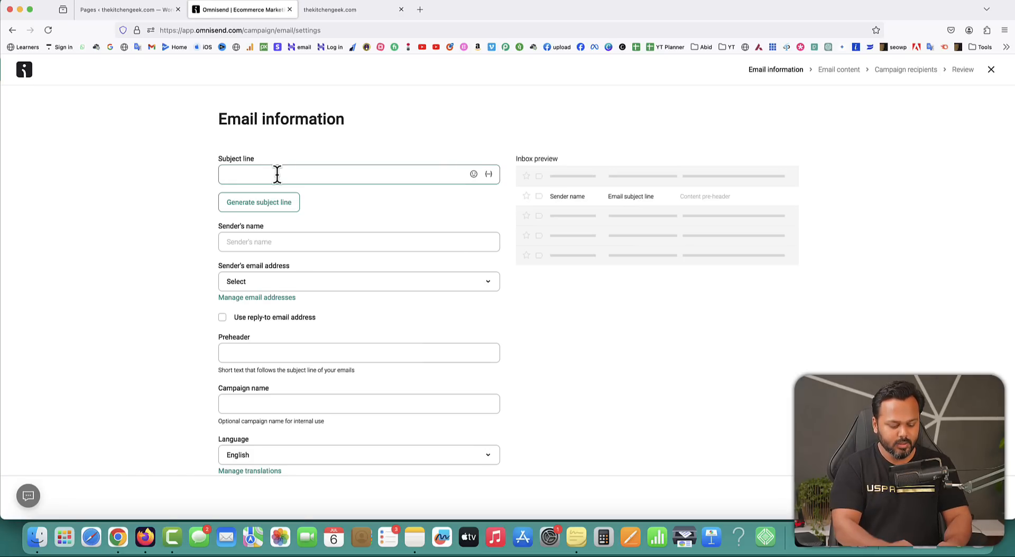
key("ctrl+super+space")
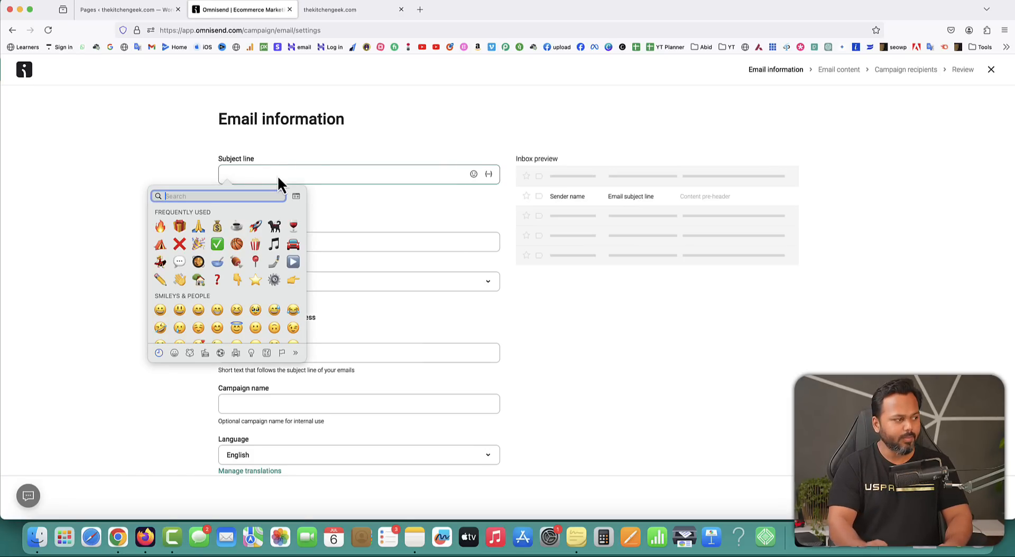
left_click(199, 245)
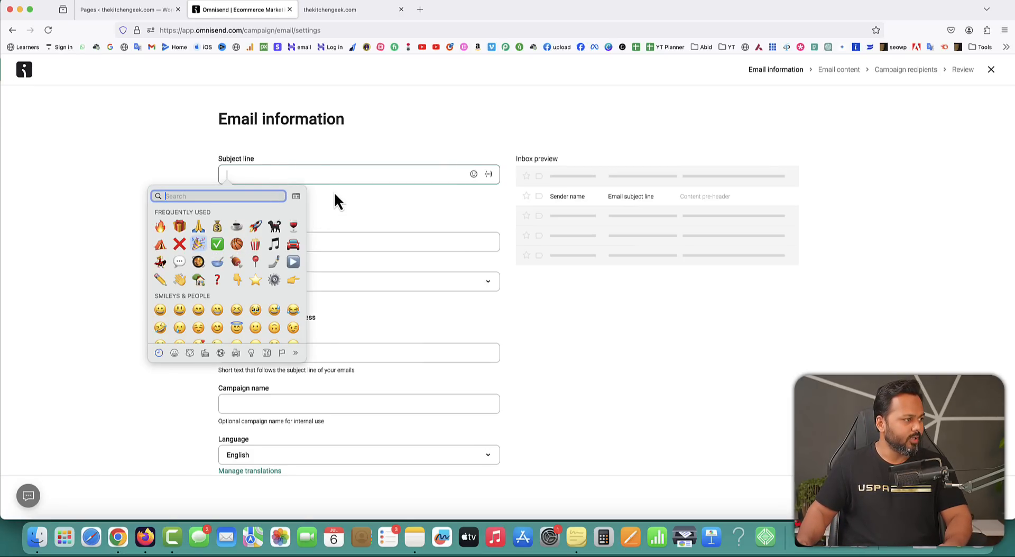
type("New Year Sale")
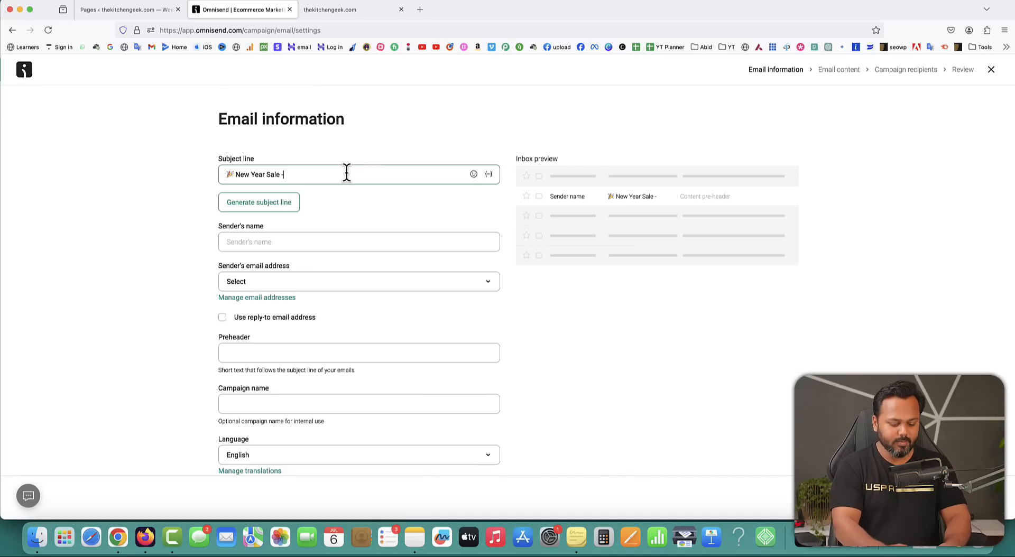
type("- Rs")
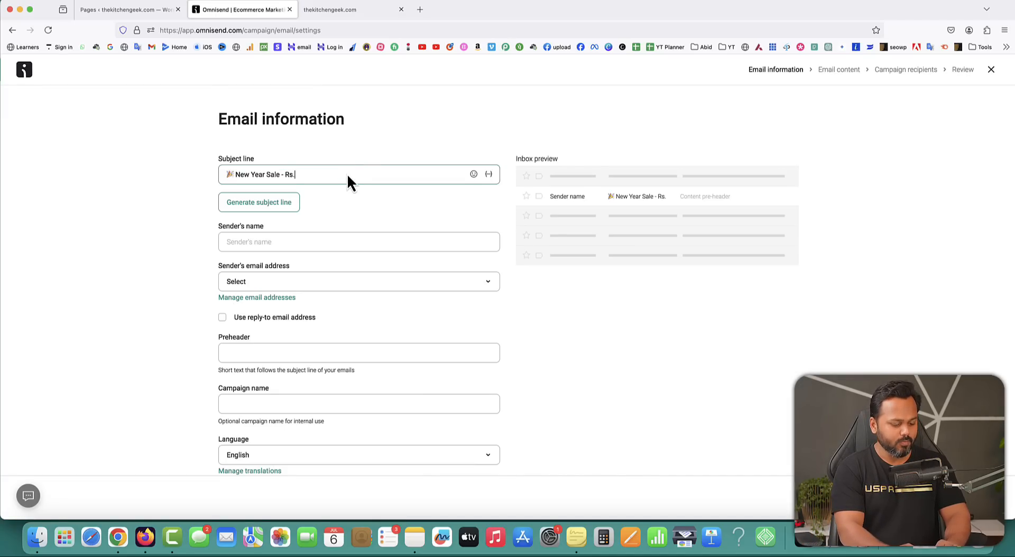
type(".500 oFF")
key("BackSpace")
key("BackSpace")
key("BackSpace")
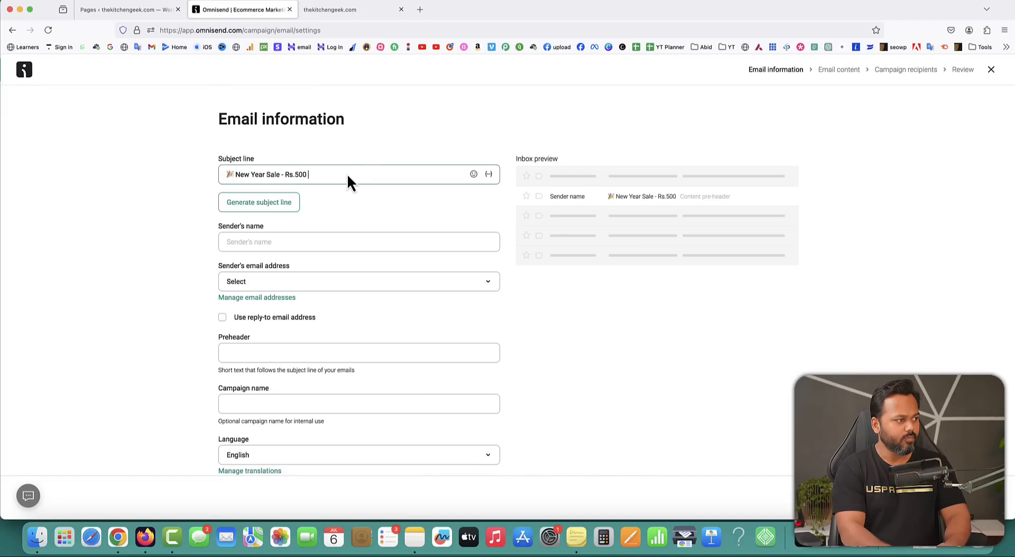
type("OFF")
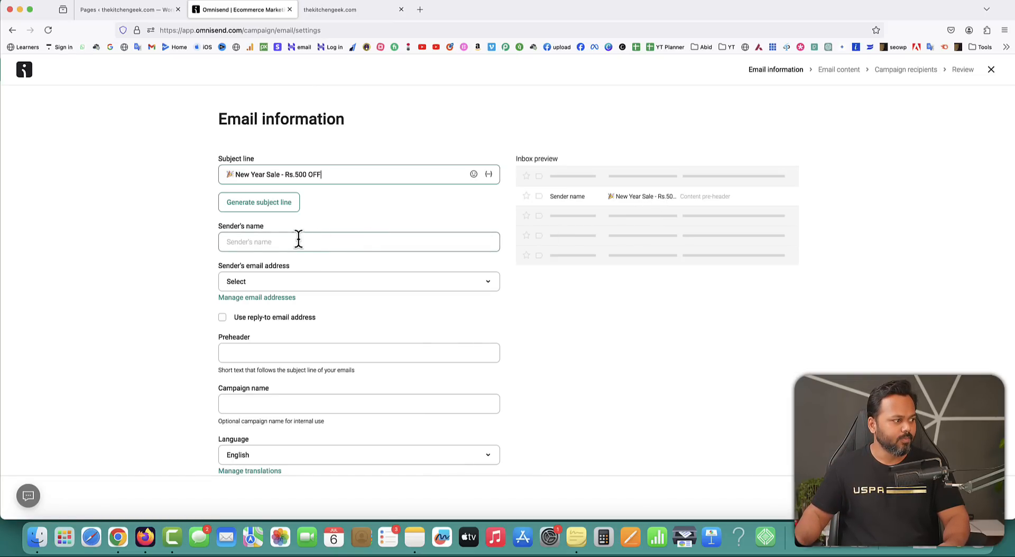
Enter sender name 'XStore Grocey', preheader 'Only for first 100 customers, Hurry up!' and campaign name 'New year sale'.
left_click(279, 241)
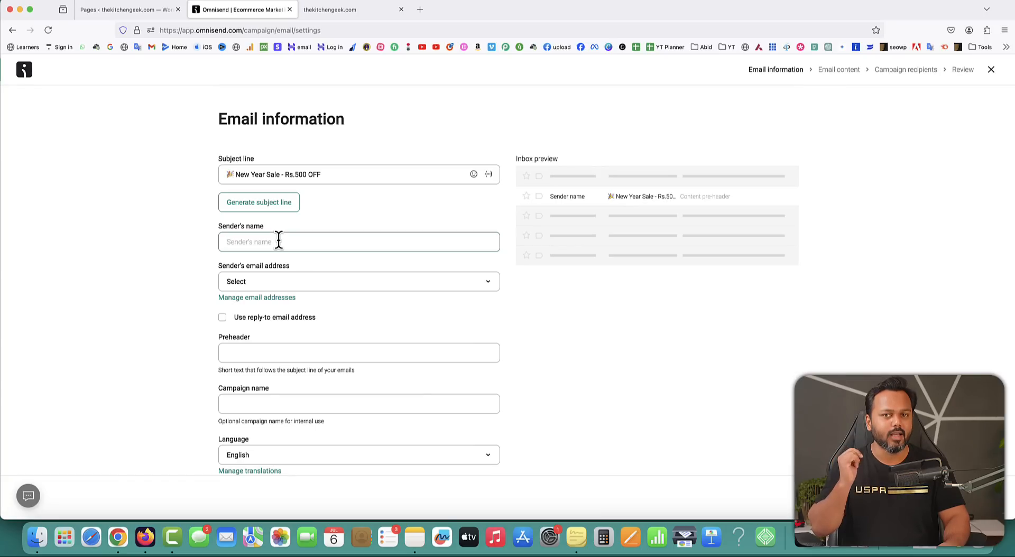
key("Caps_Lock")
type("XS")
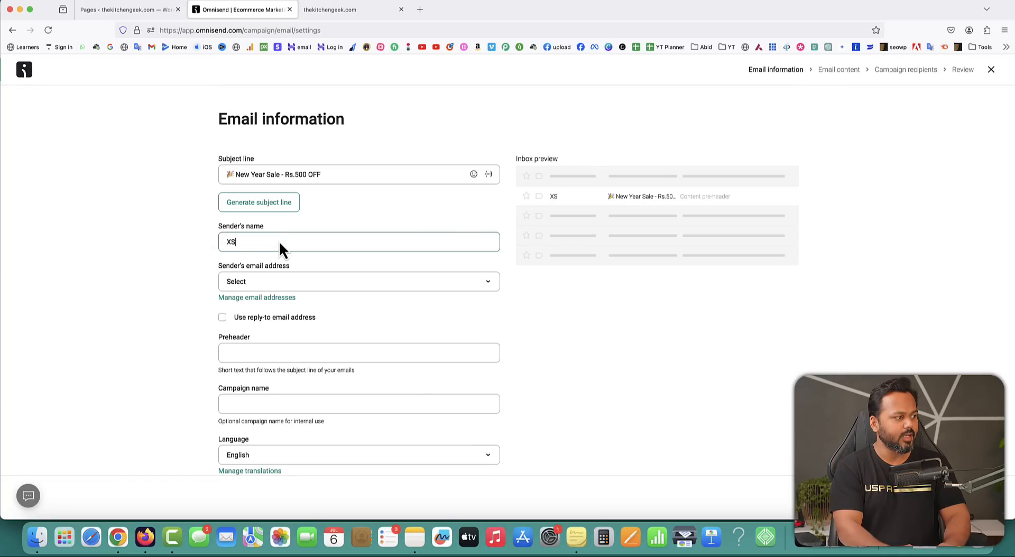
type("tore")
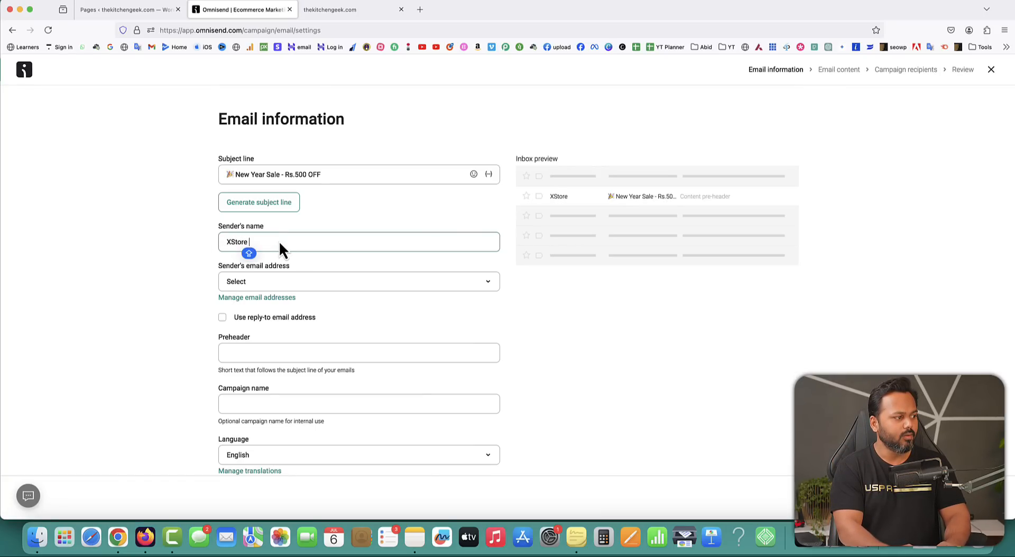
type(" Groc")
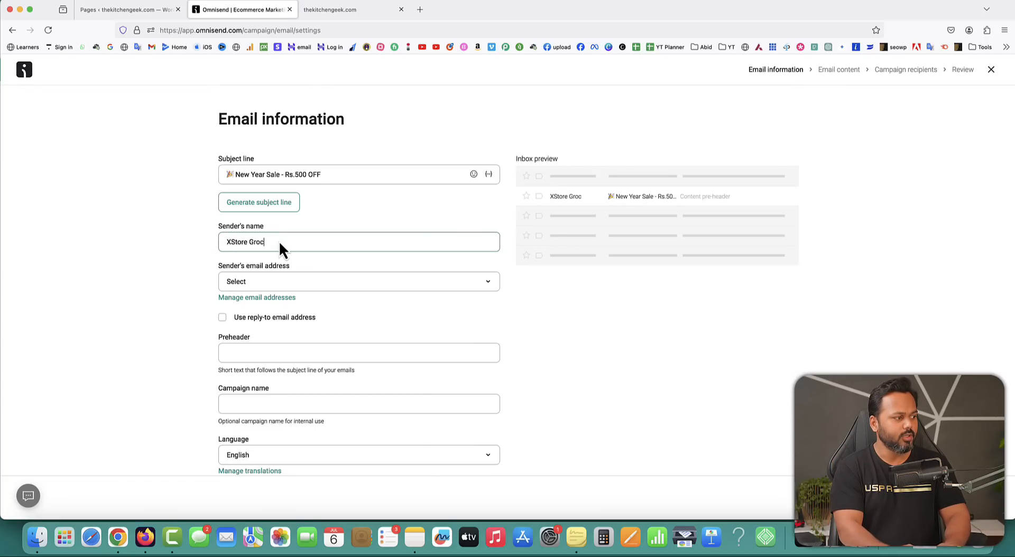
type("ey")
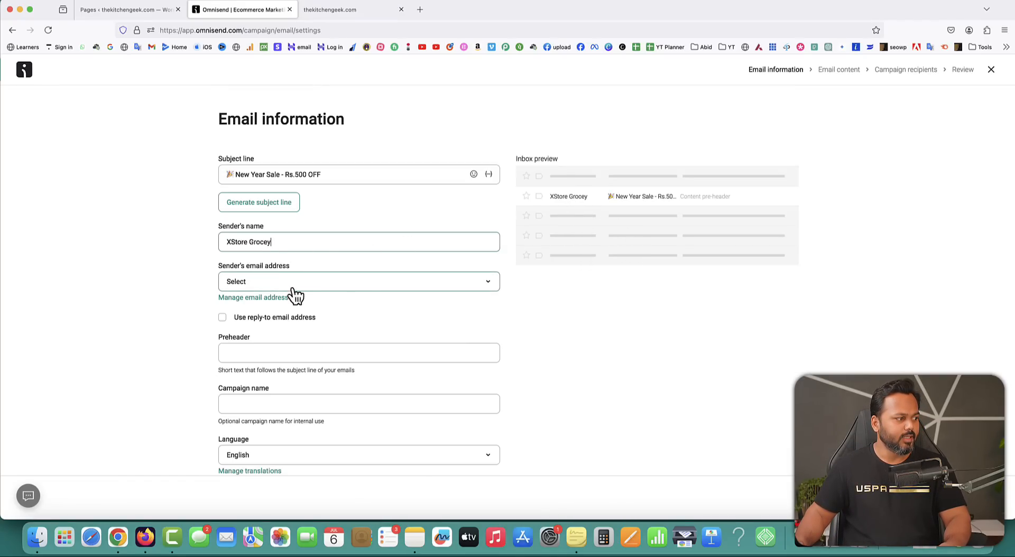
left_click(279, 352)
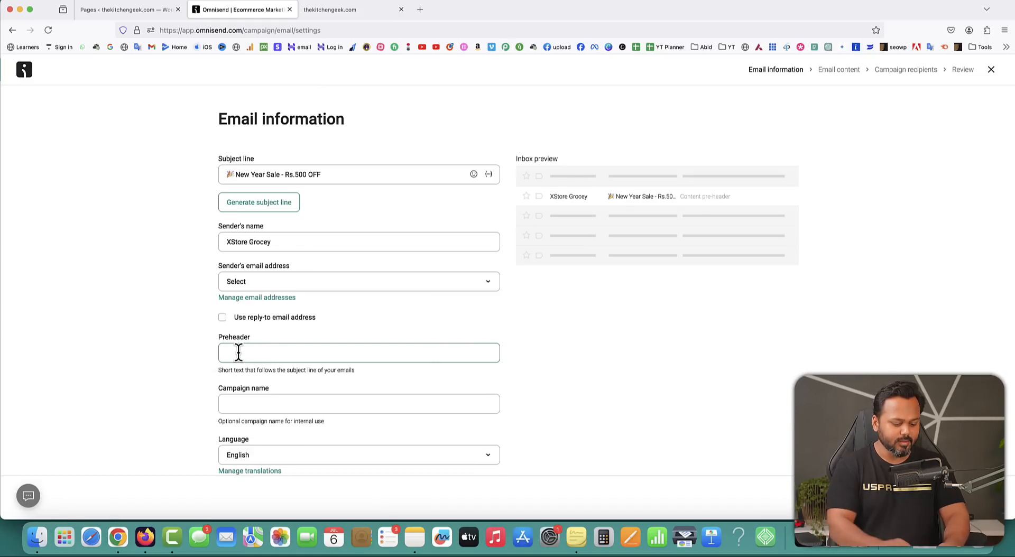
type("Only for fir")
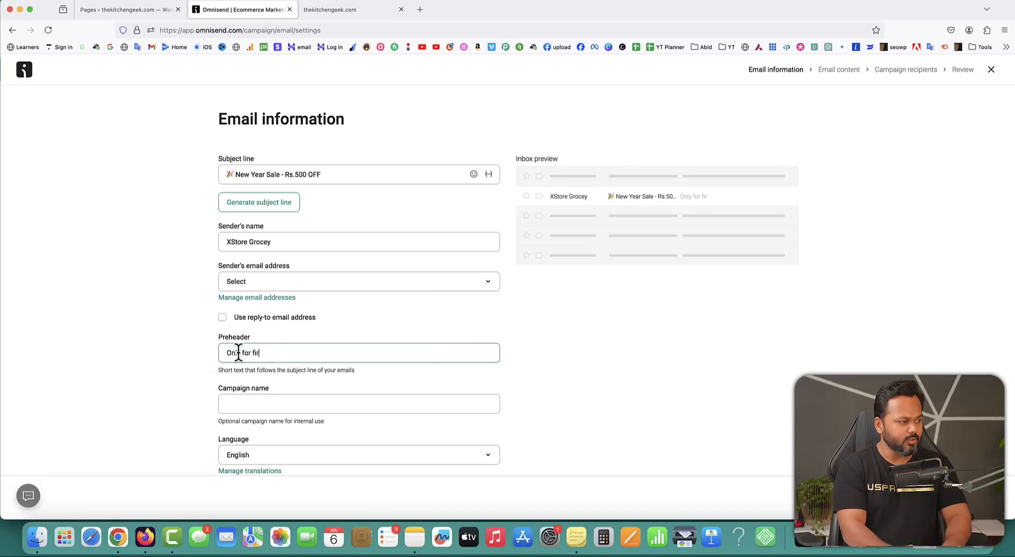
type("st 100 custome")
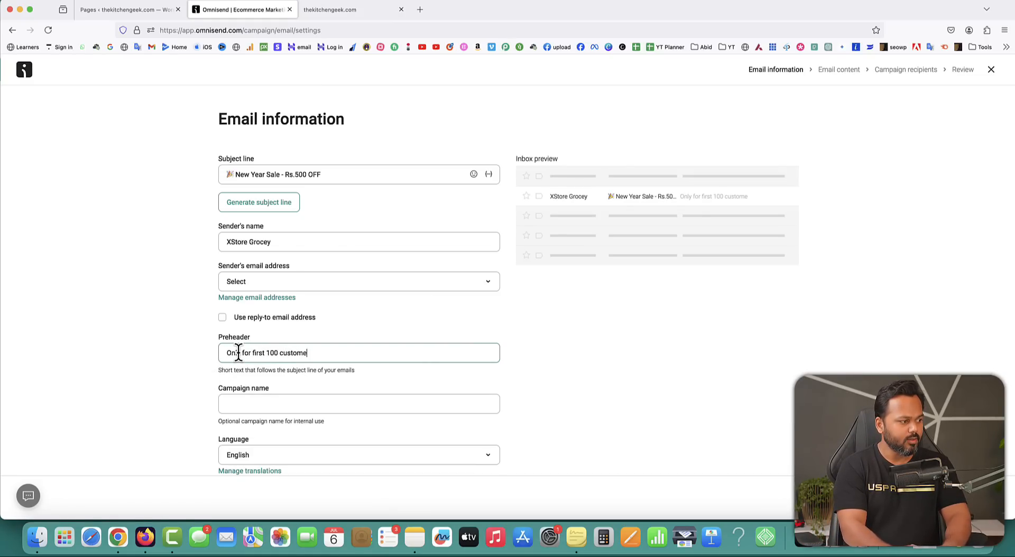
type("rs, Hurr")
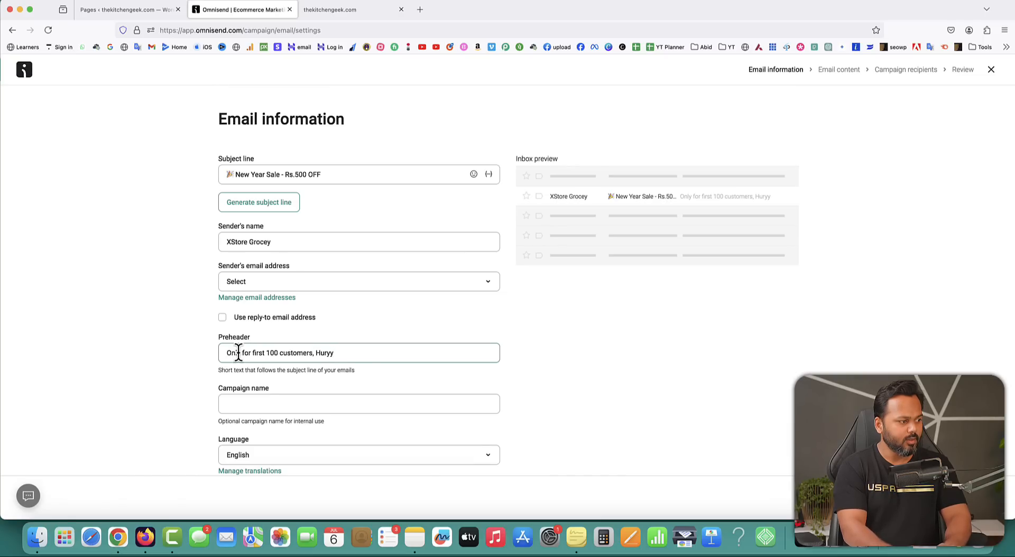
type("y up!")
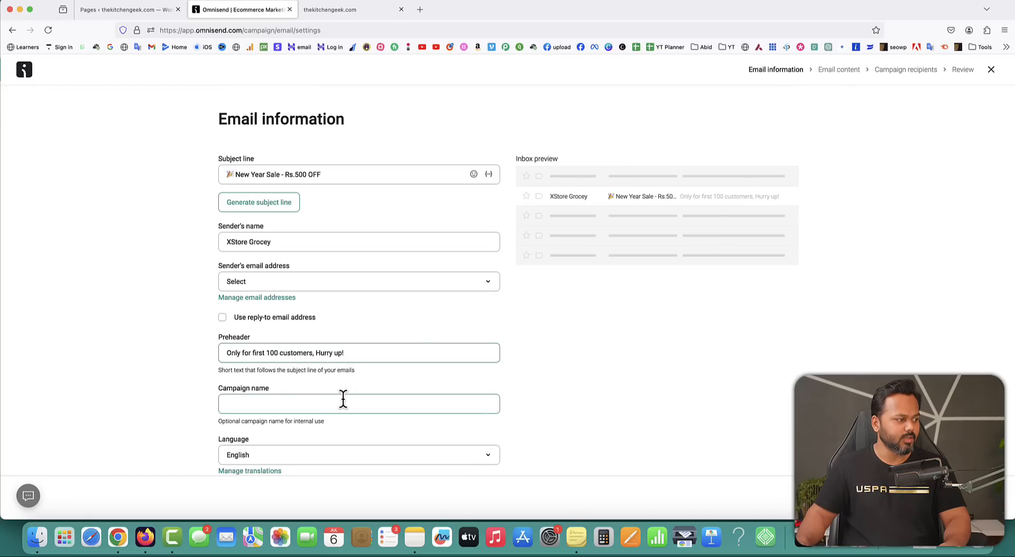
scroll(373, 401, "down", 2)
left_click(292, 346)
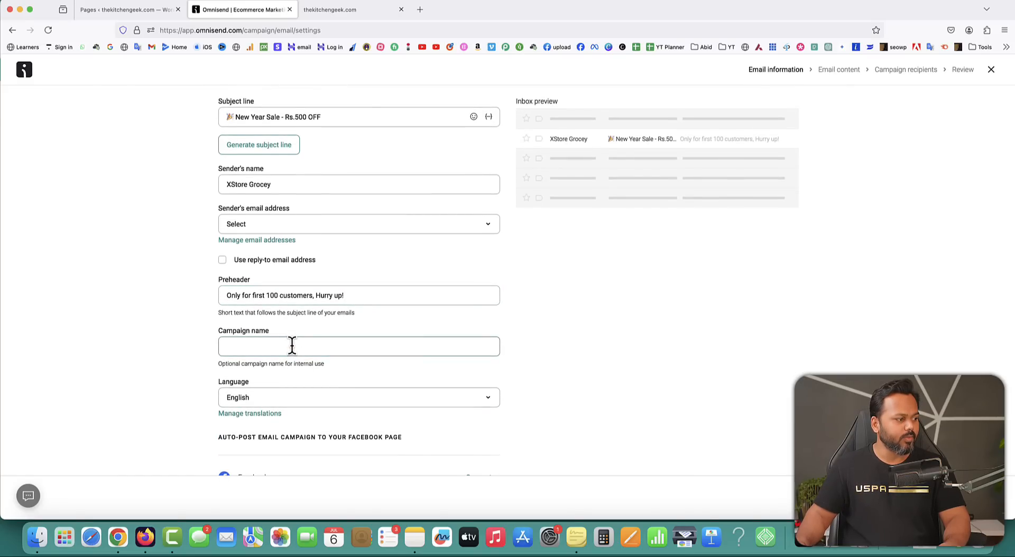
type("New year sale")
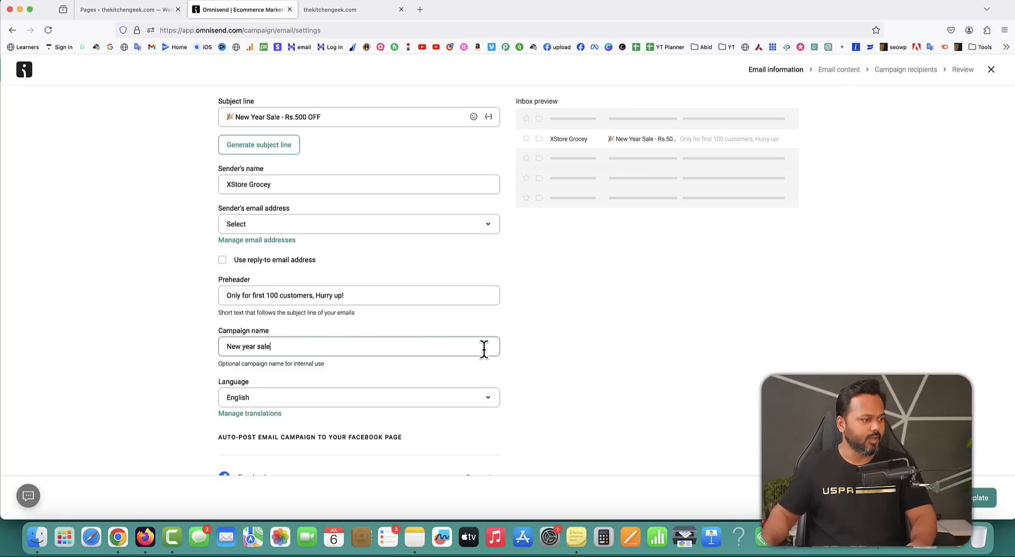
Send from the Shared Omnisend Email address and continue to template selection.
left_click(962, 507)
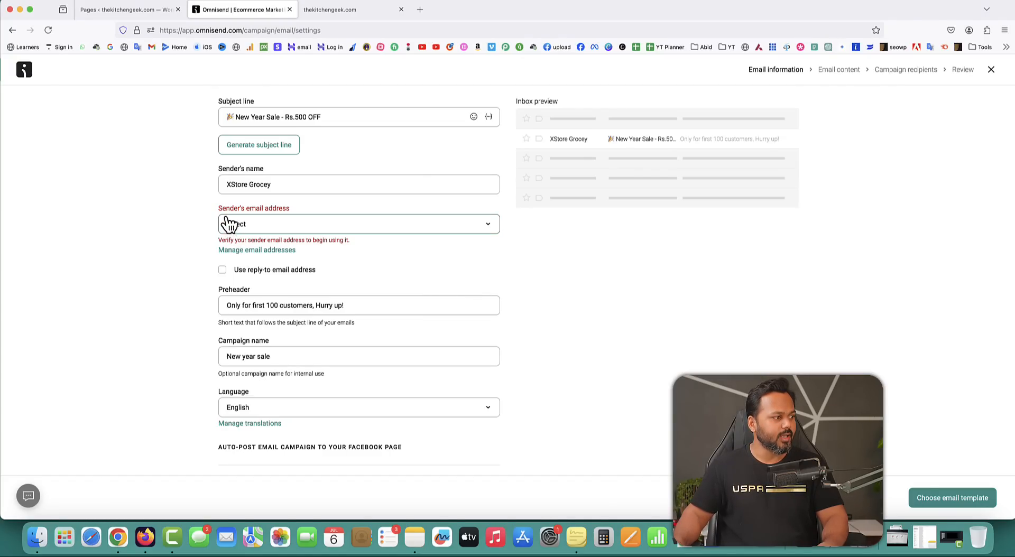
left_click(269, 226)
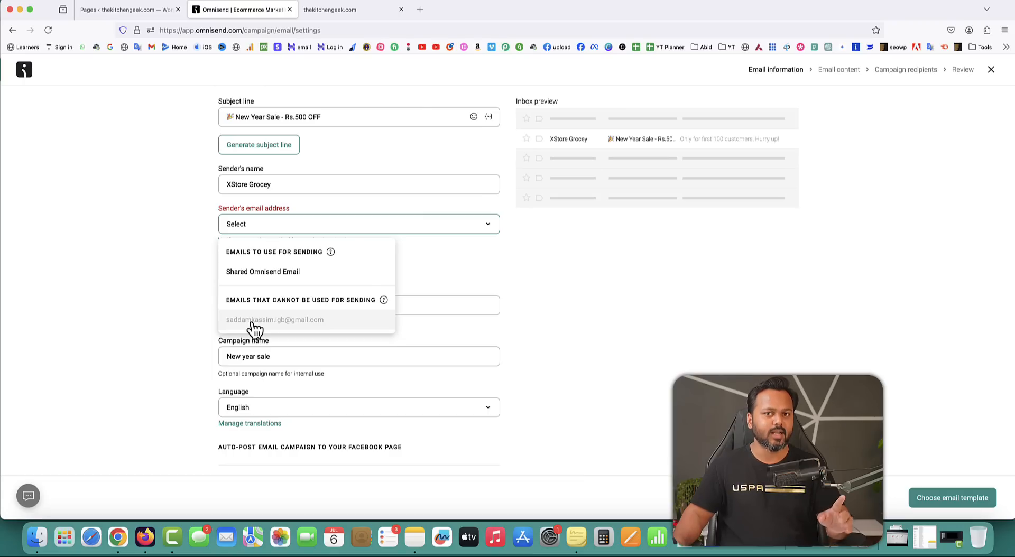
left_click(259, 273)
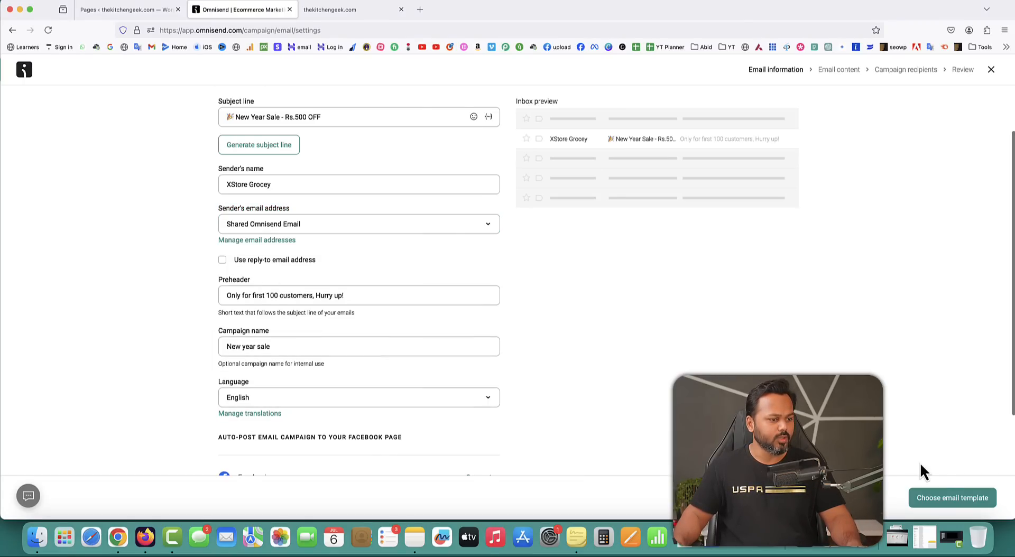
left_click(959, 500)
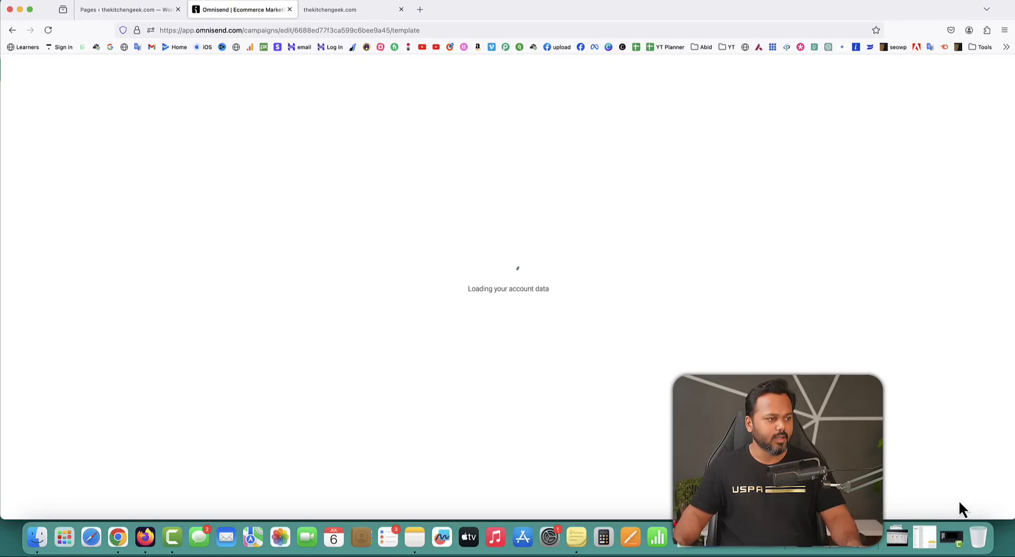
Filter templates to Promote products and use the Staff picks template.
scroll(912, 330, "down", 1)
scroll(912, 333, "down", 1)
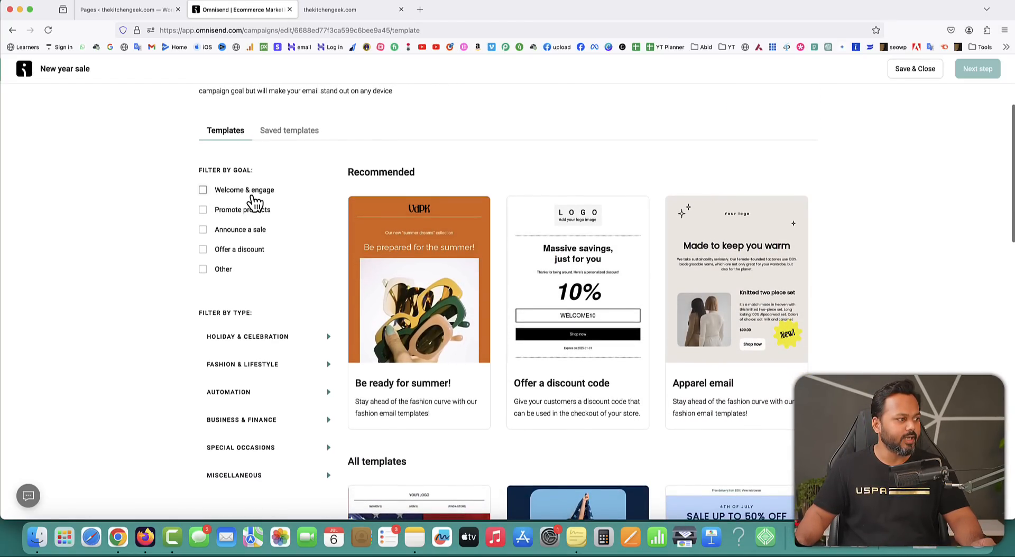
left_click(203, 191)
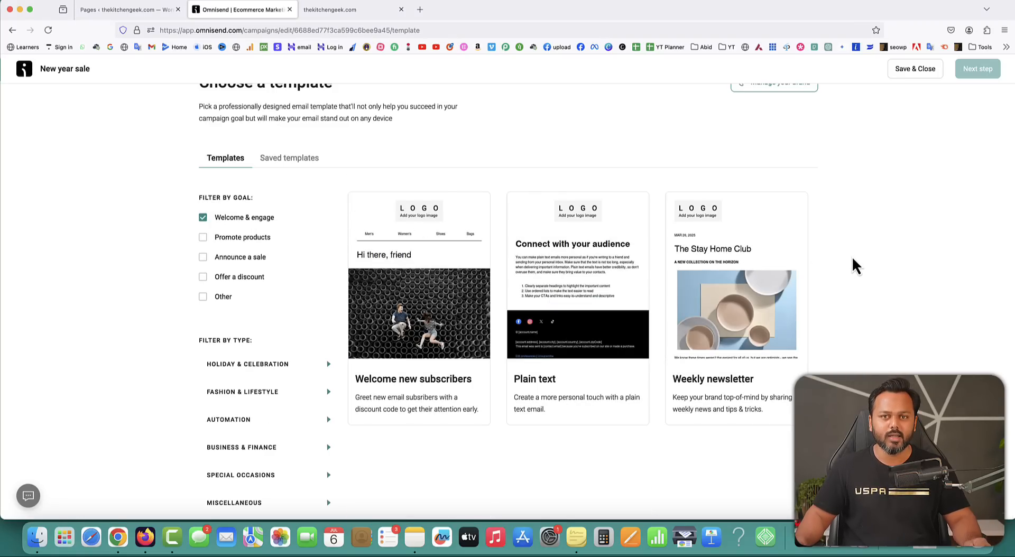
left_click(203, 219)
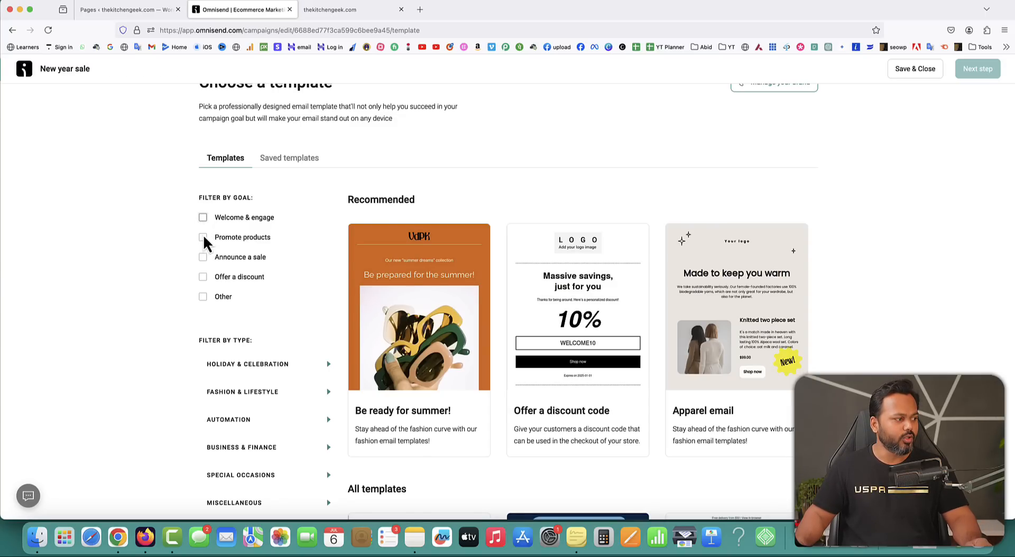
left_click(203, 239)
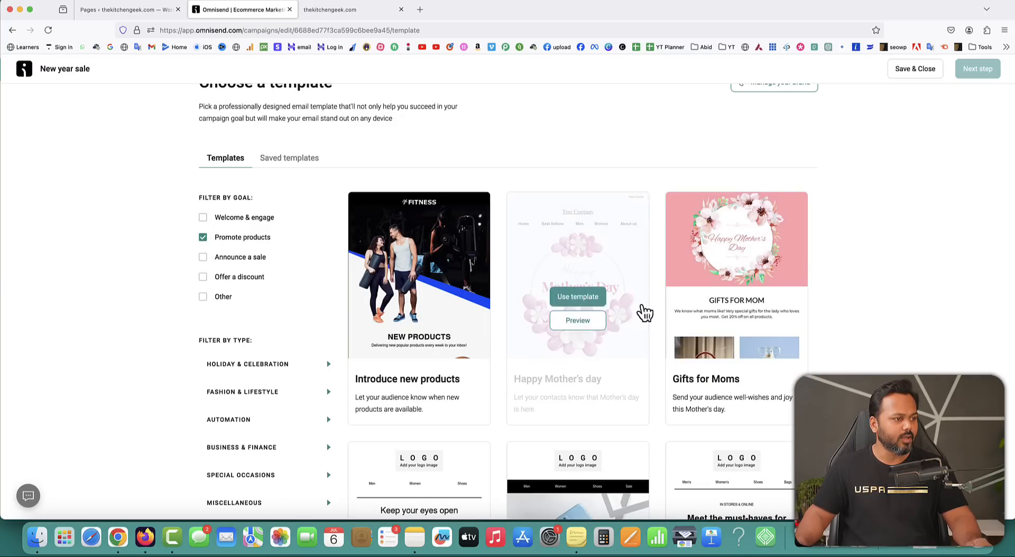
scroll(854, 333, "down", 3)
scroll(856, 339, "down", 2)
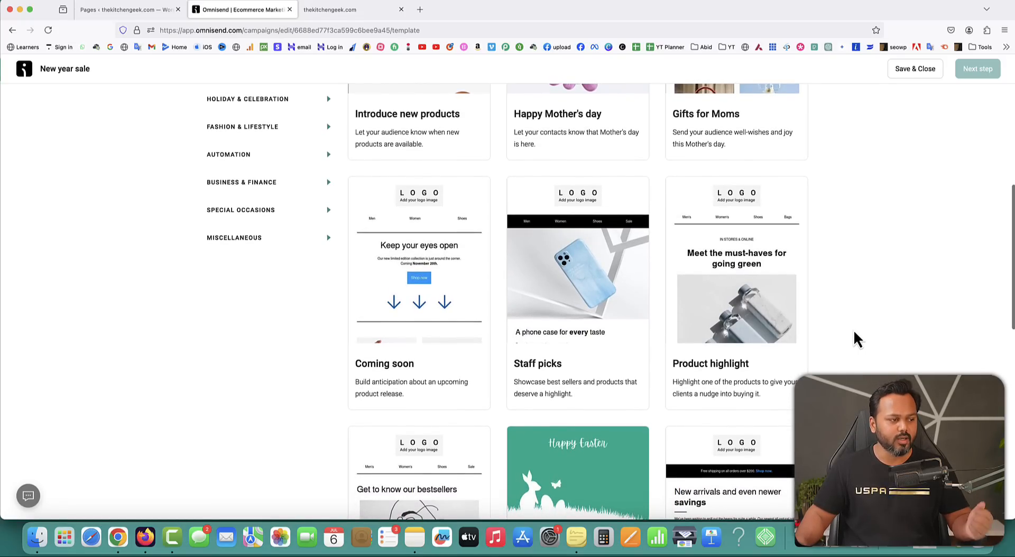
scroll(854, 333, "down", 1)
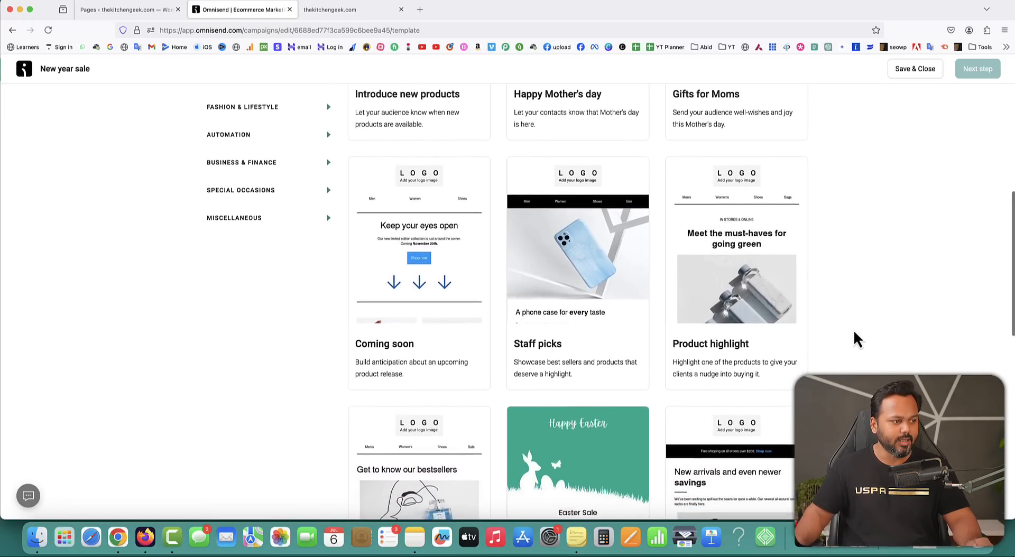
mouse_move(585, 199)
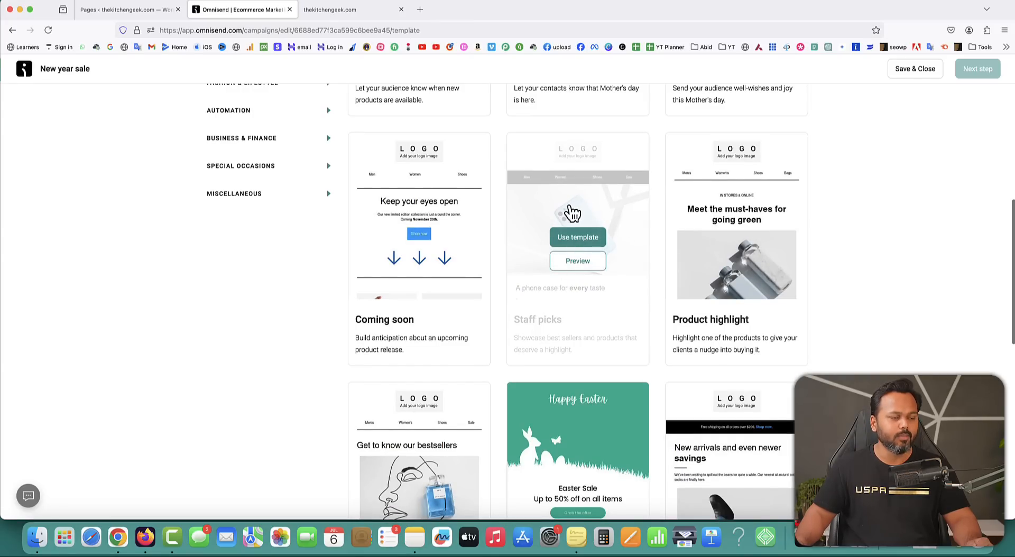
left_click(578, 240)
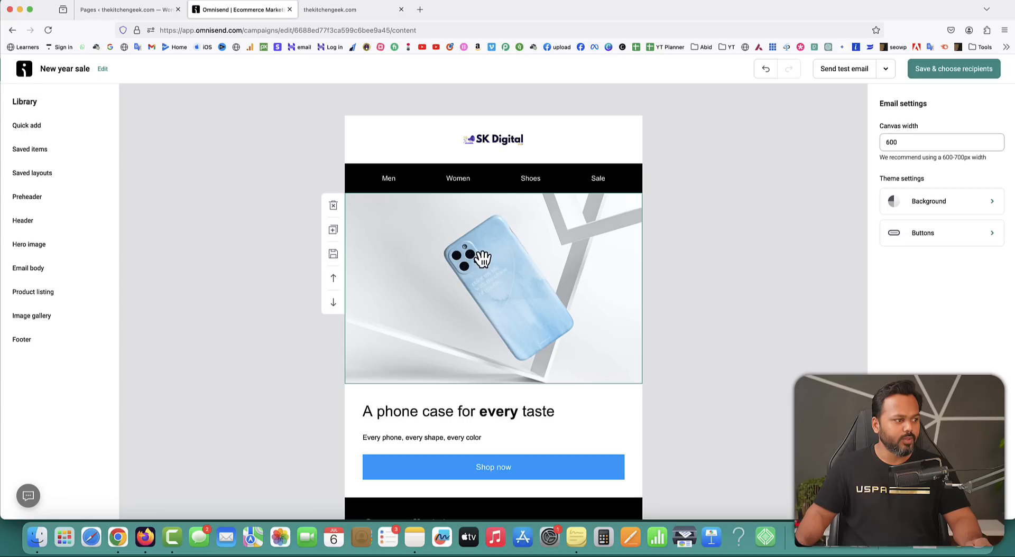
Save the vegetables basket image from the store website to the Desktop.
left_click(483, 258)
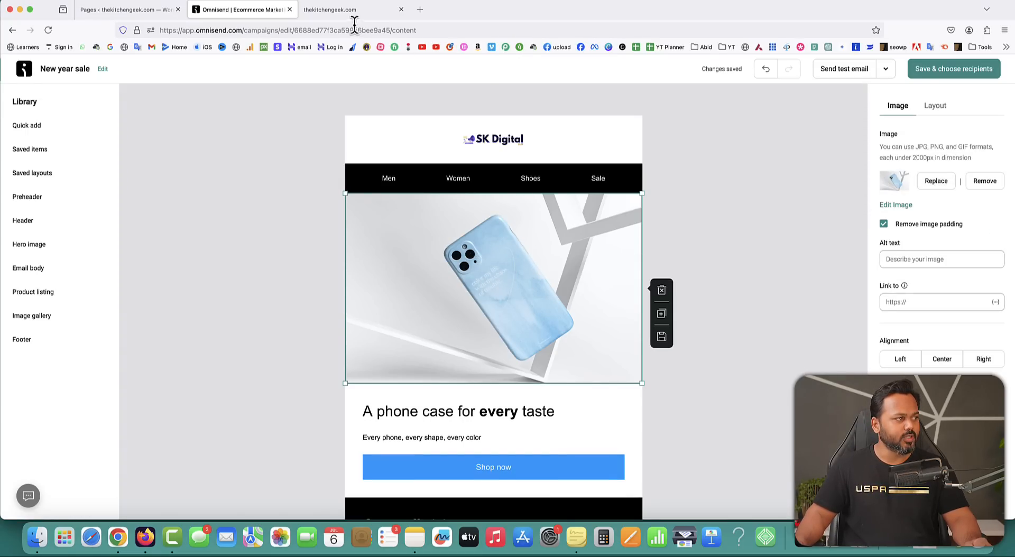
left_click(346, 10)
scroll(743, 179, "up", 10)
scroll(743, 180, "down", 1)
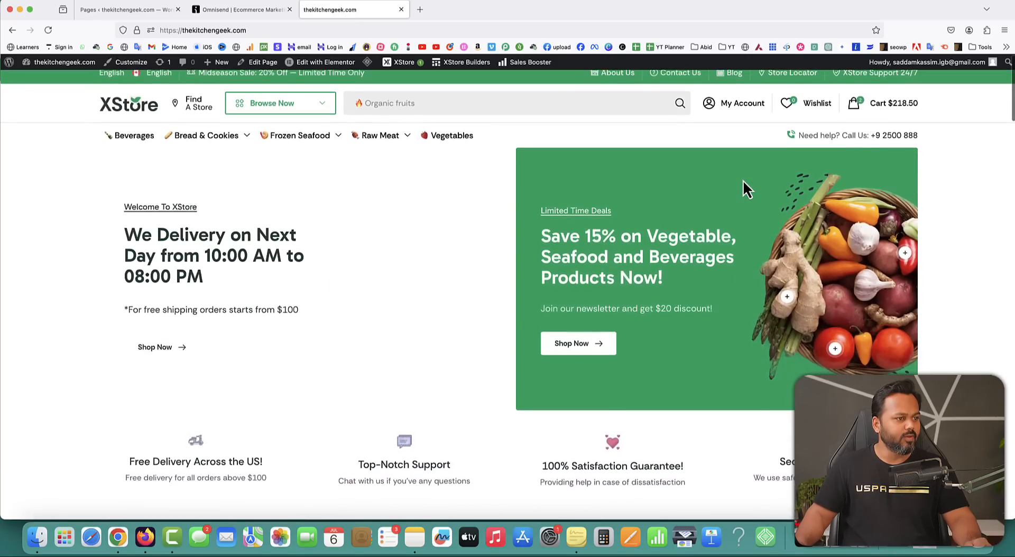
right_click(838, 246)
left_click(848, 262)
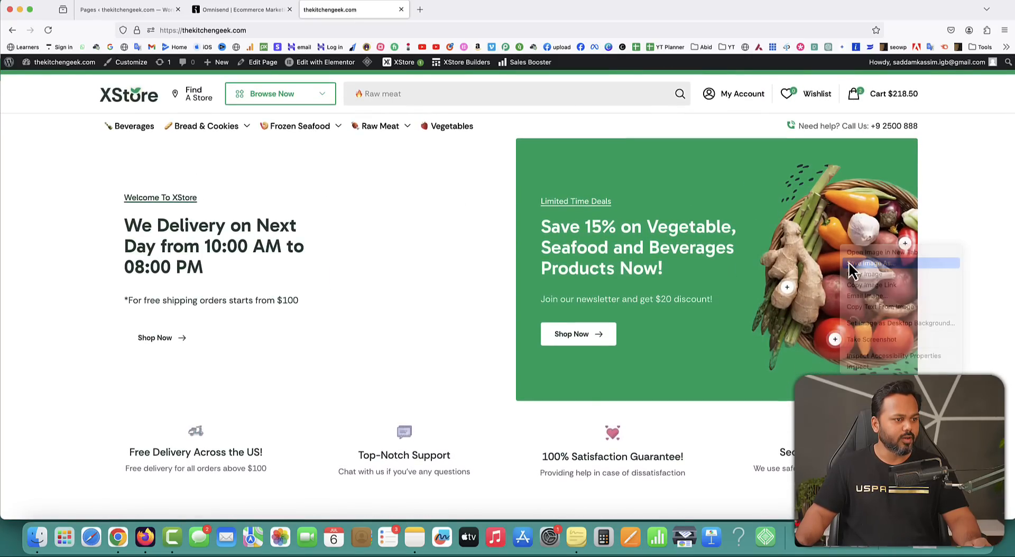
left_click(201, 81)
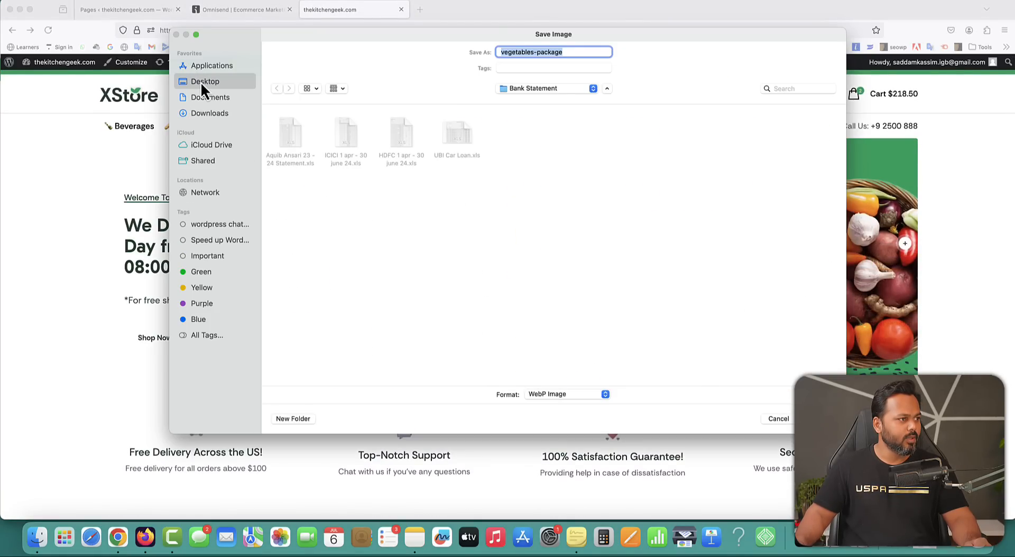
key("Return")
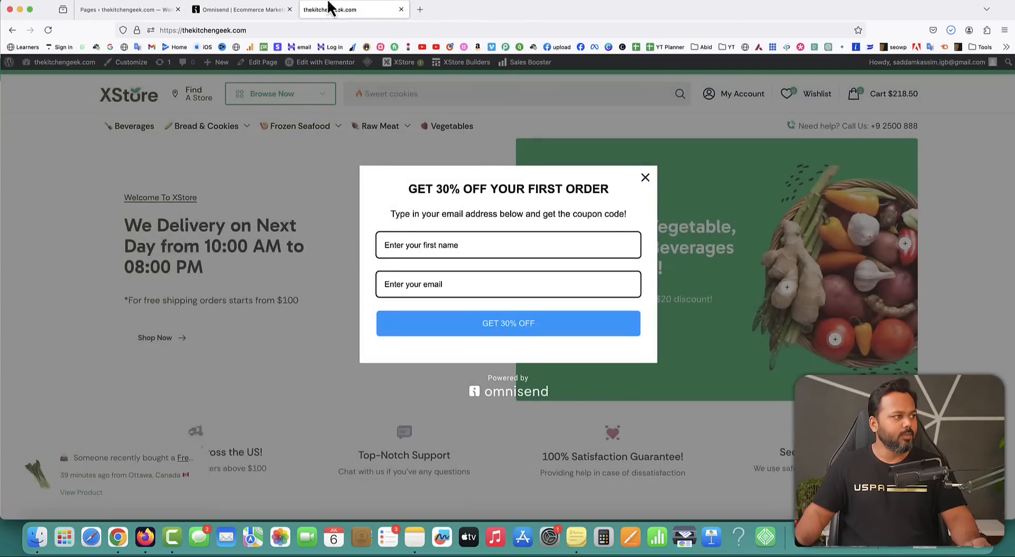
Replace the phone case hero image with the uploaded vegetables-package.webp.
left_click(237, 9)
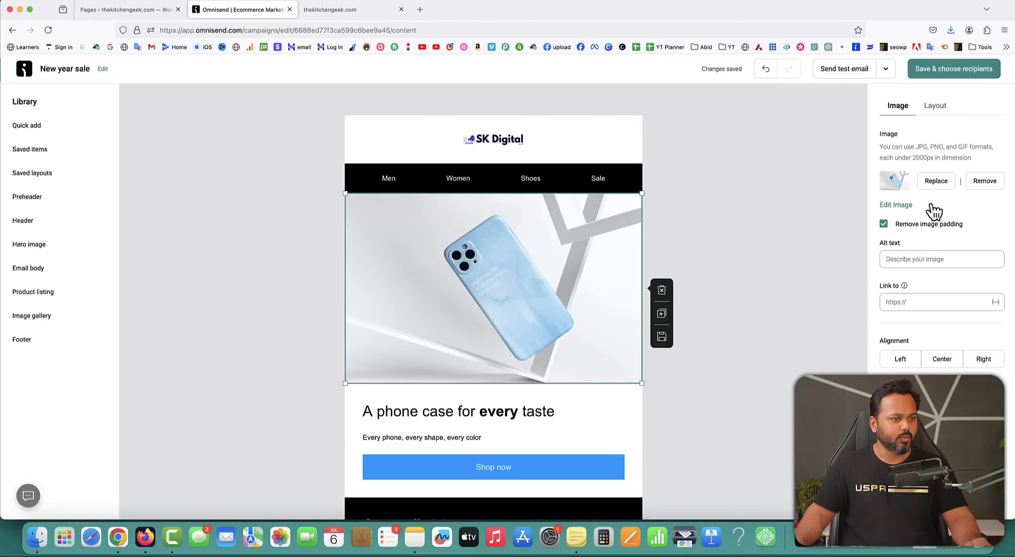
left_click(937, 182)
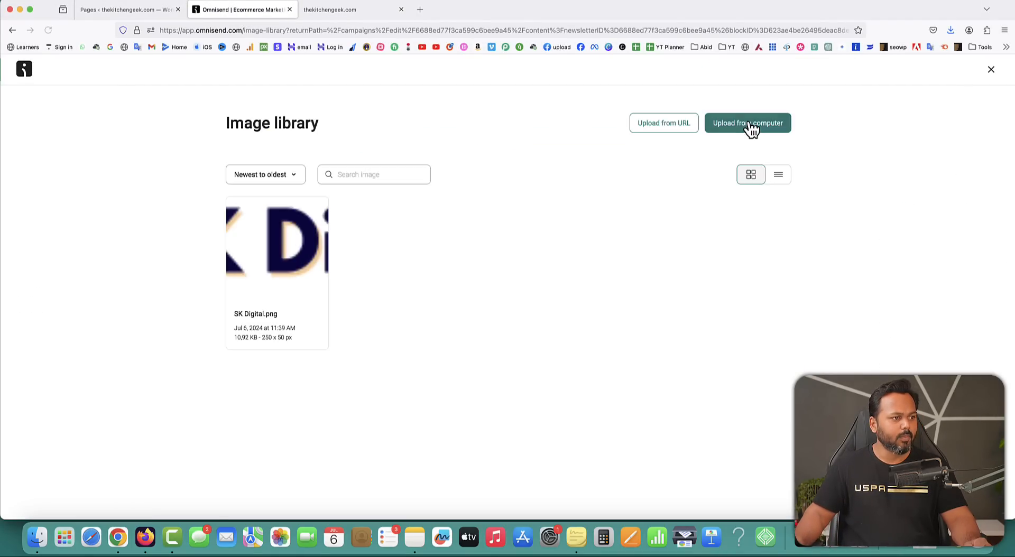
left_click(751, 124)
left_click(500, 299)
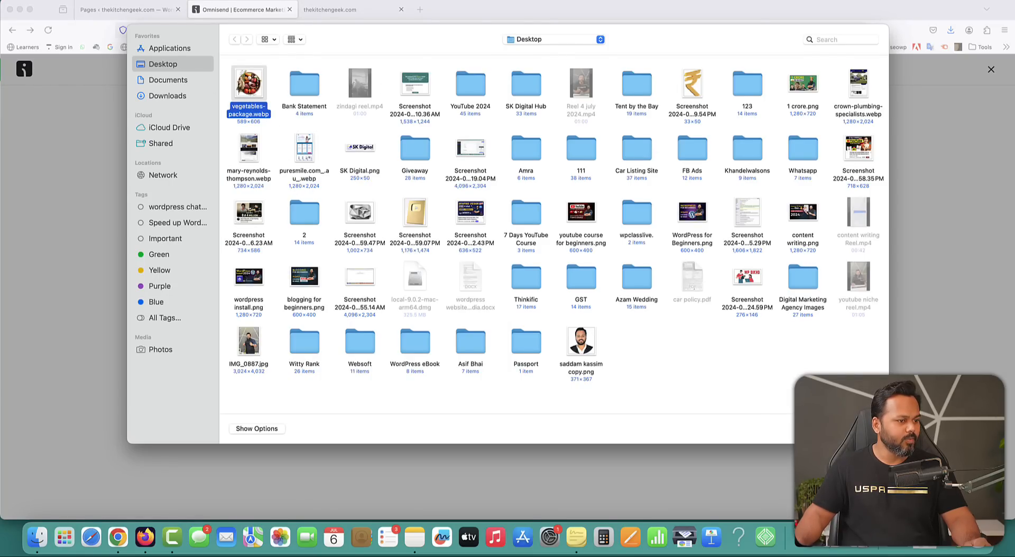
key("Return")
left_click(614, 373)
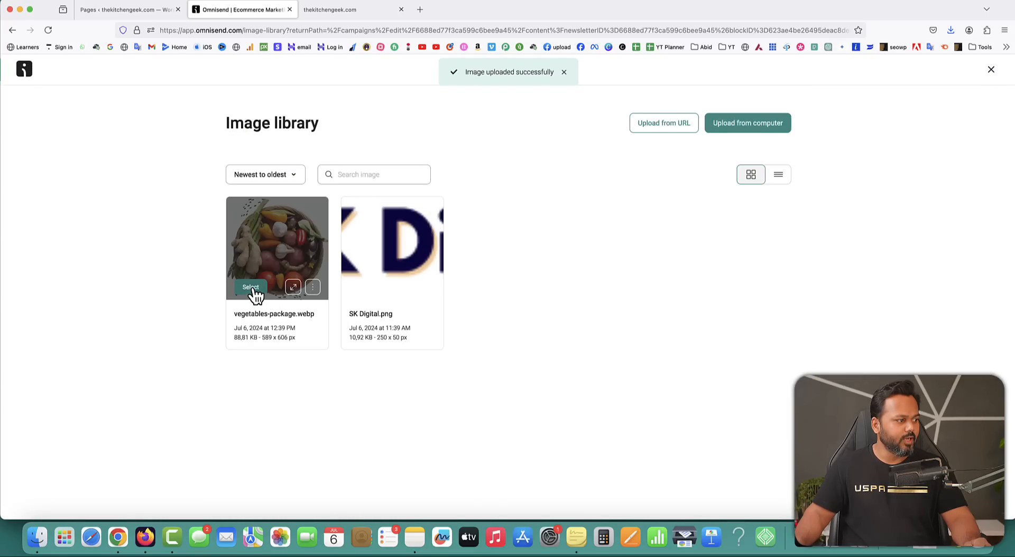
left_click(254, 291)
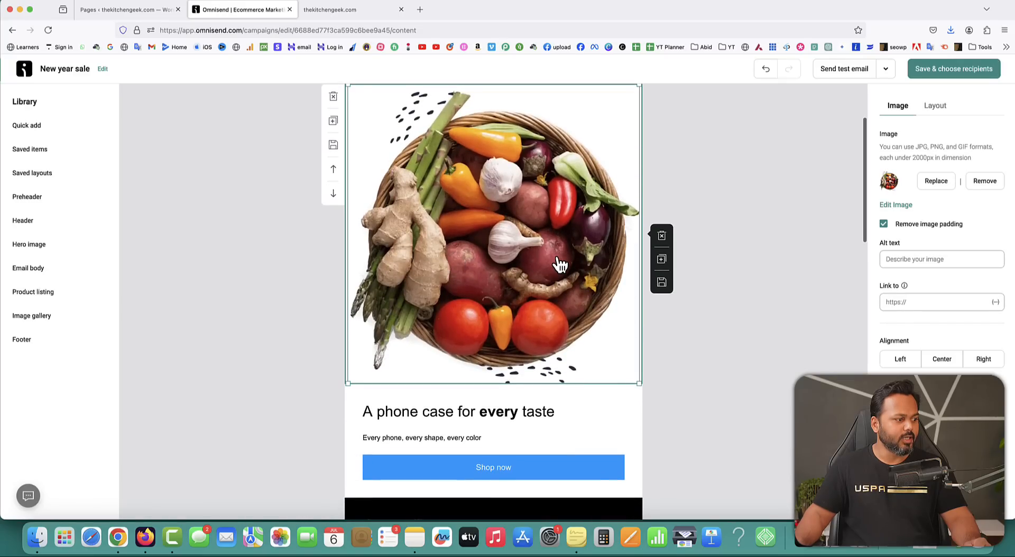
scroll(560, 264, "up", 3)
Delete the Men/Women/Shoes/Sale menu bar and retitle the heading 'Fresh Vegetables Available'.
left_click(355, 182)
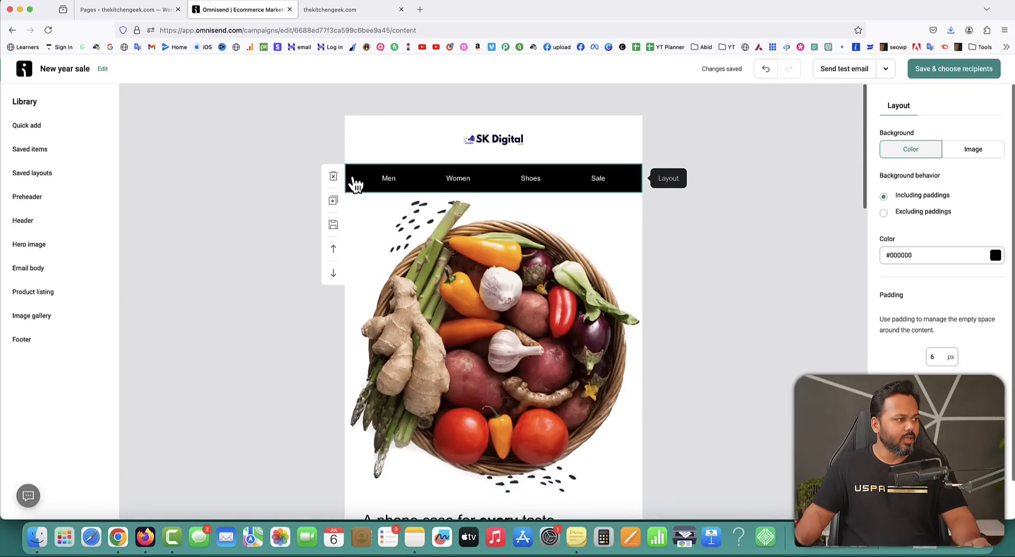
left_click(333, 176)
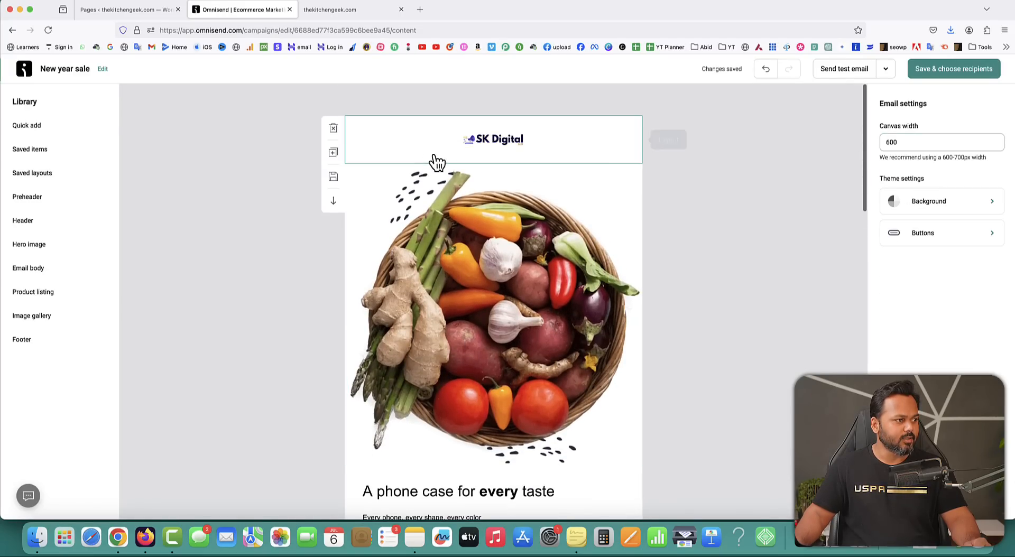
scroll(475, 317, "down", 5)
left_click(442, 354)
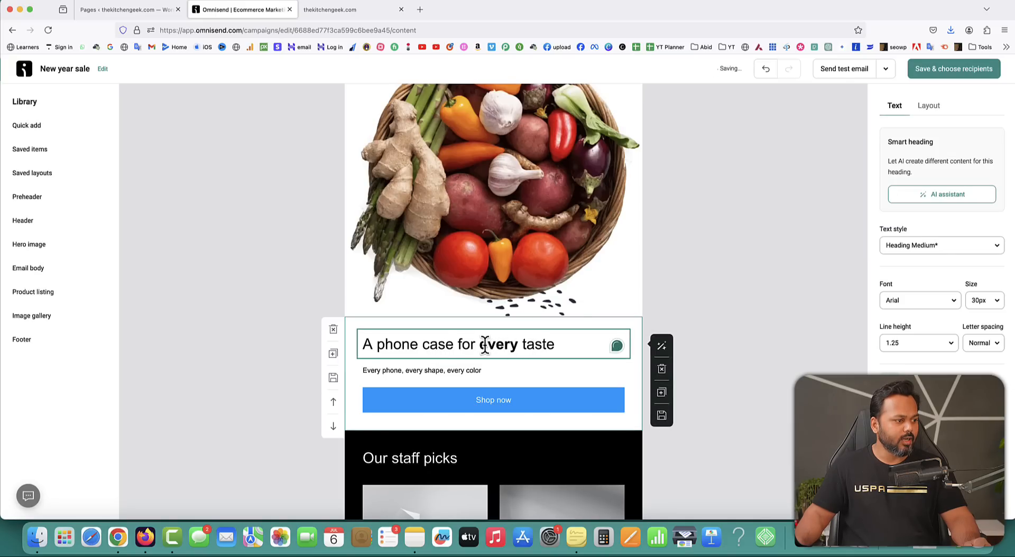
left_click_drag(364, 345, 565, 340)
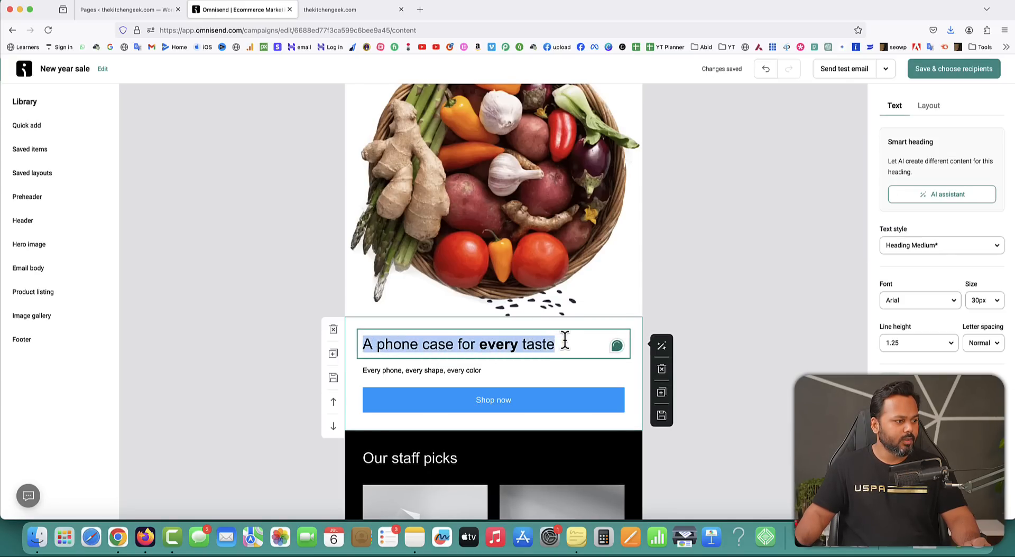
type("Fresh")
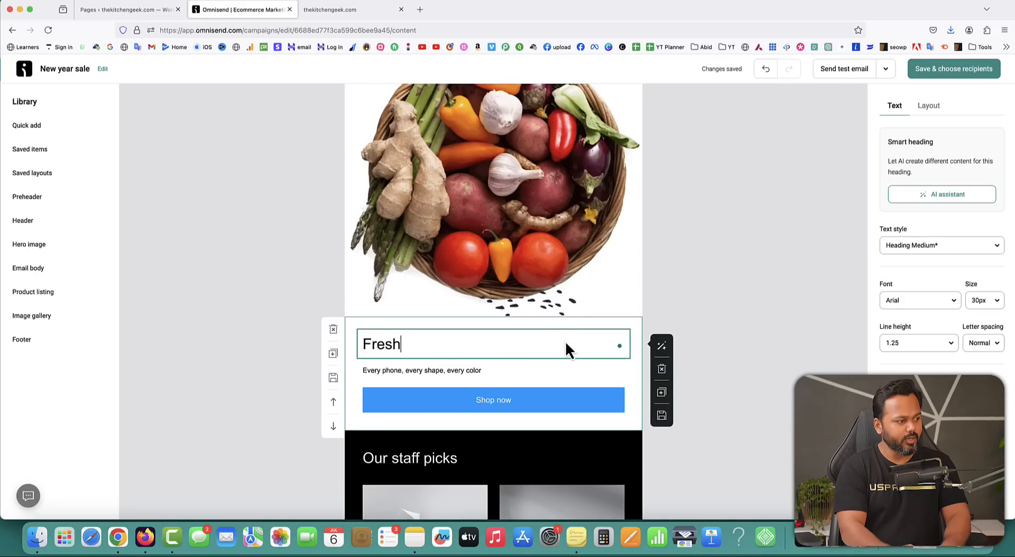
type(" Vegetail")
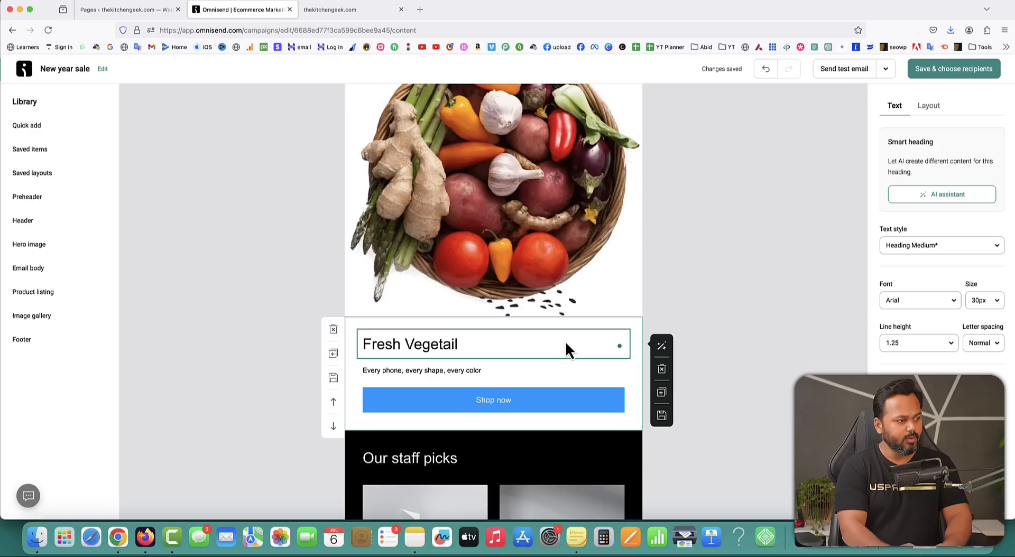
key("BackSpace")
key("BackSpace")
type("bles Avai")
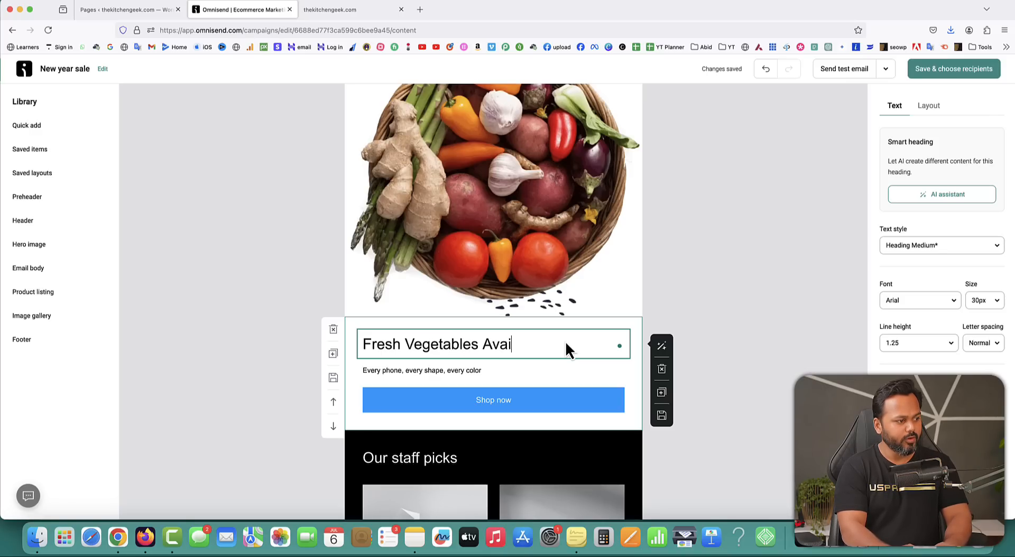
type("ble")
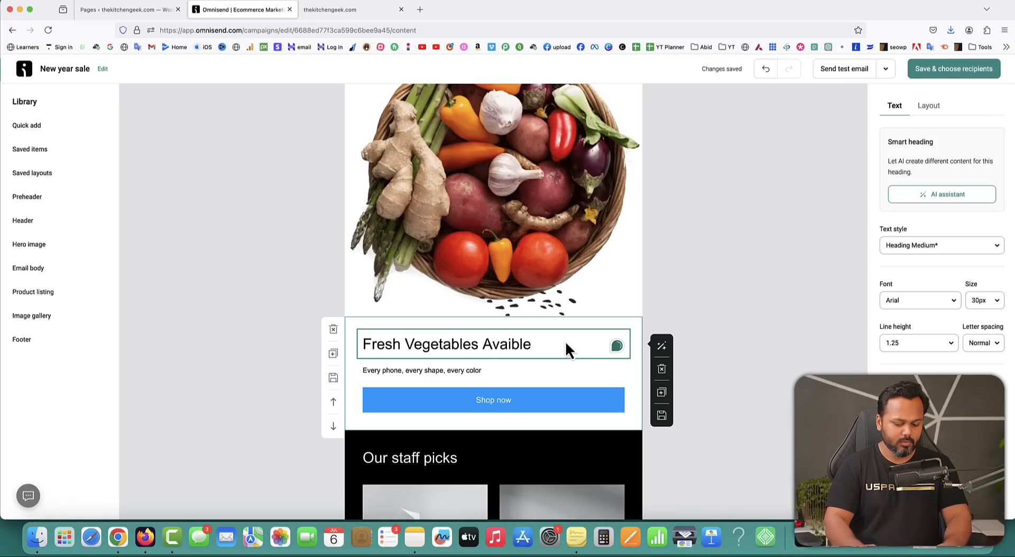
key("Left")
key("Left")
key("Left")
type("l")
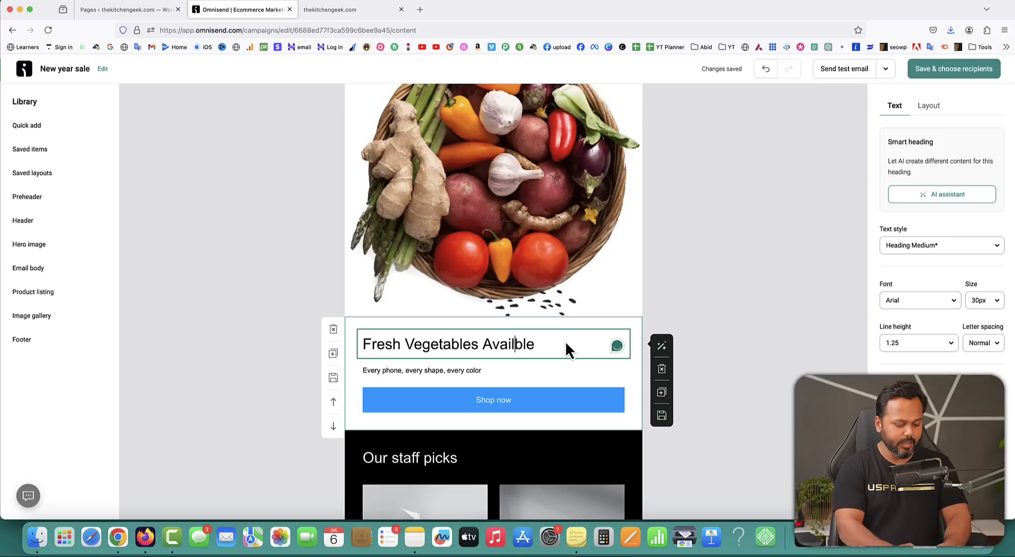
type("a")
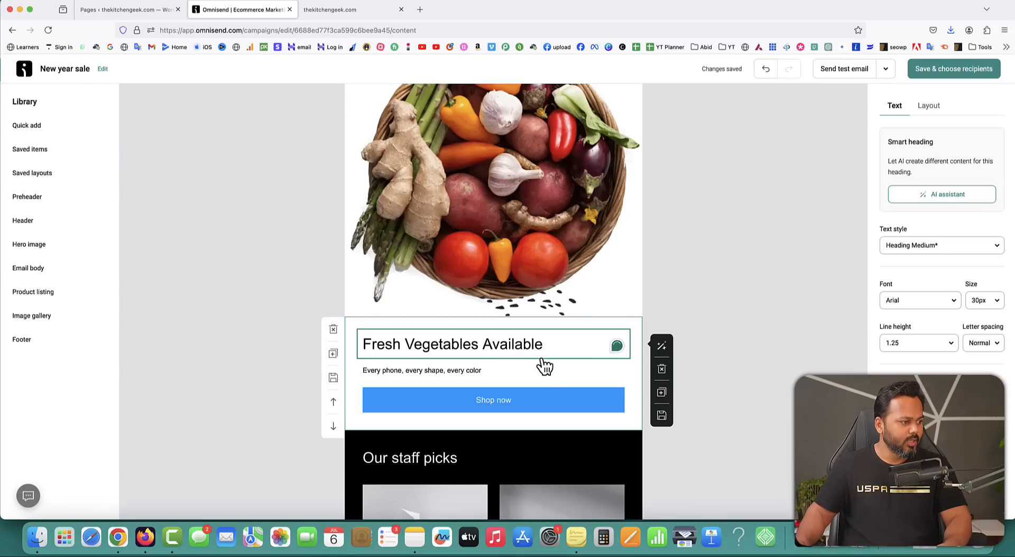
Replace the paragraph with the coupon text 'Get 15% OFF on every order'.
left_click(481, 370)
left_click_drag(482, 370, 360, 370)
key("BackSpace")
type("Get 1")
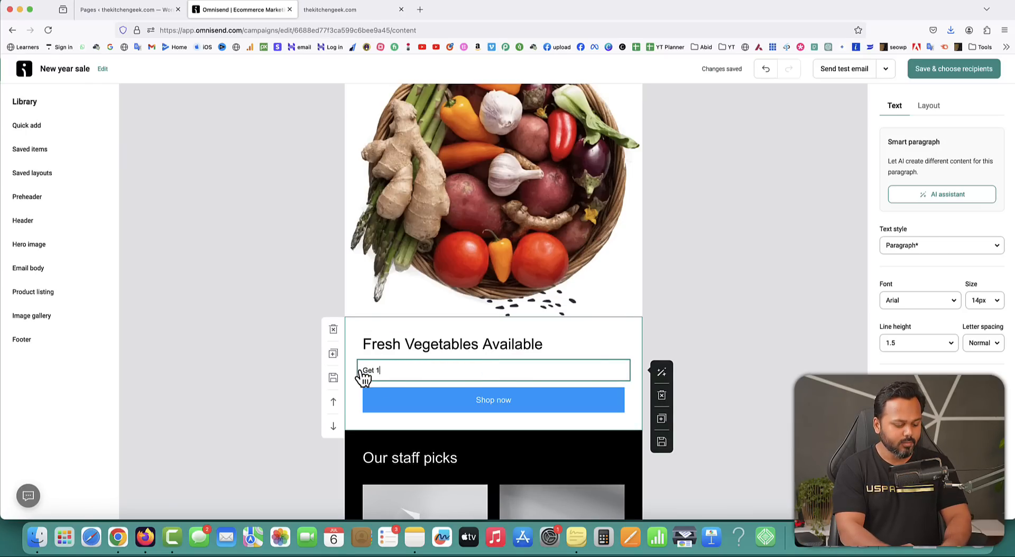
type("5% OFF on every order. Use coupon code: 1")
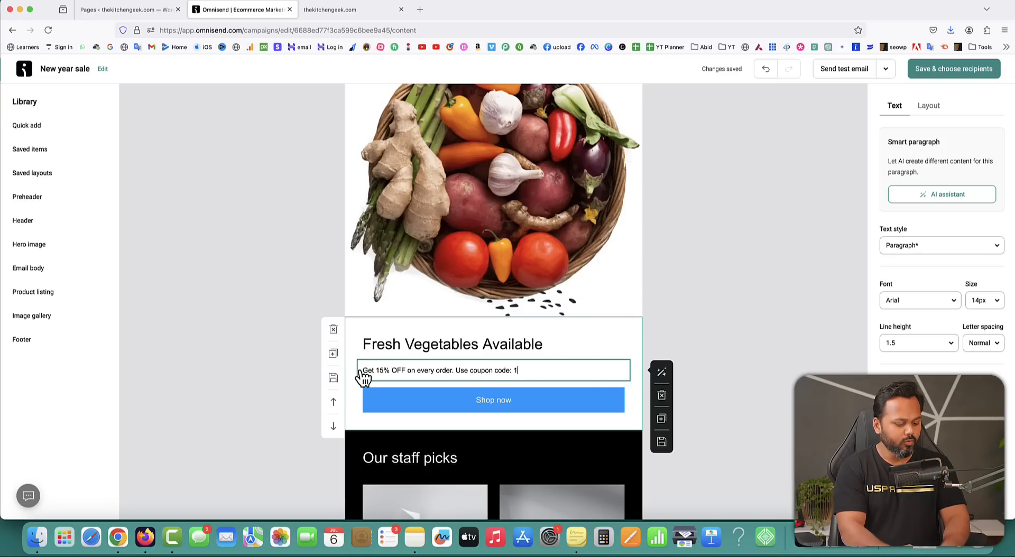
type("orde")
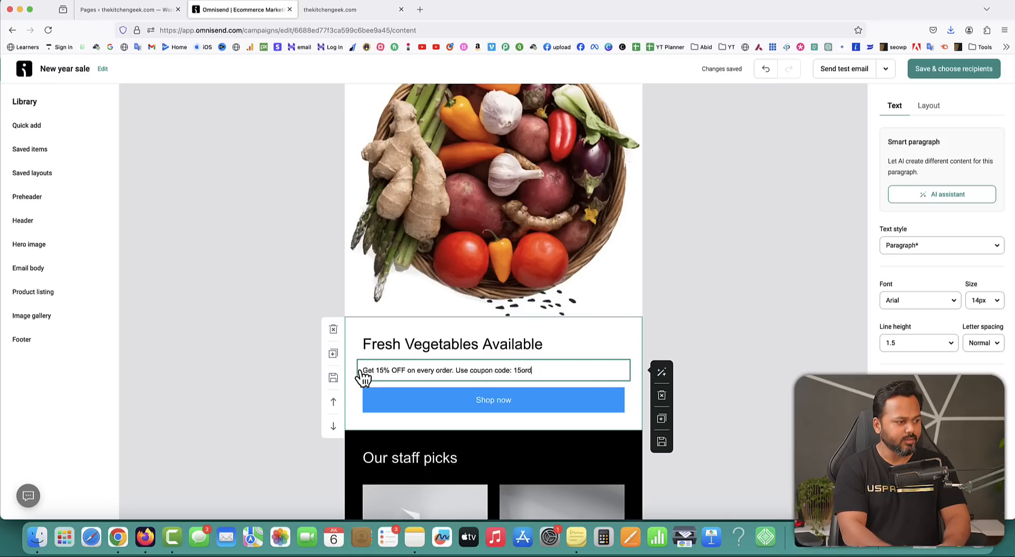
type("ER")
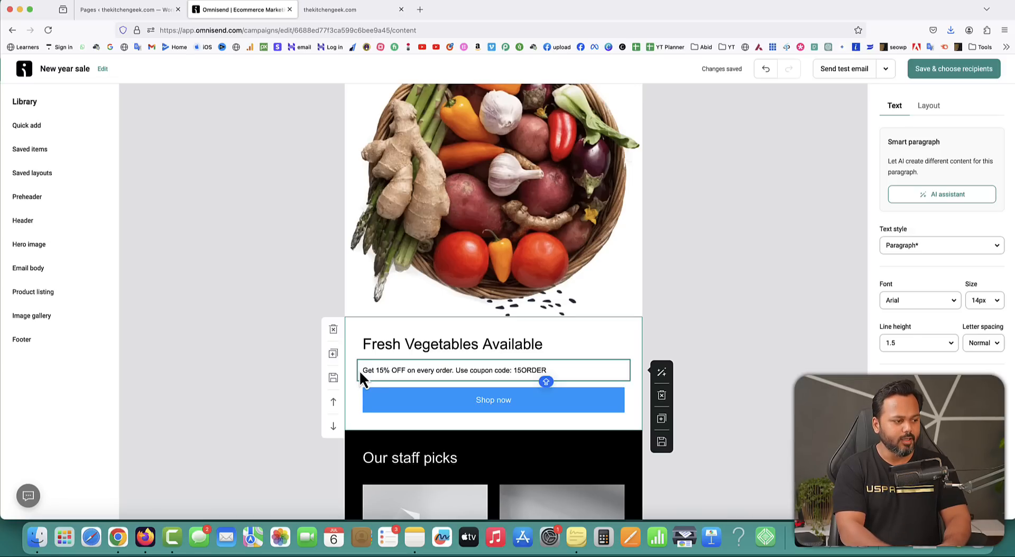
left_click(467, 406)
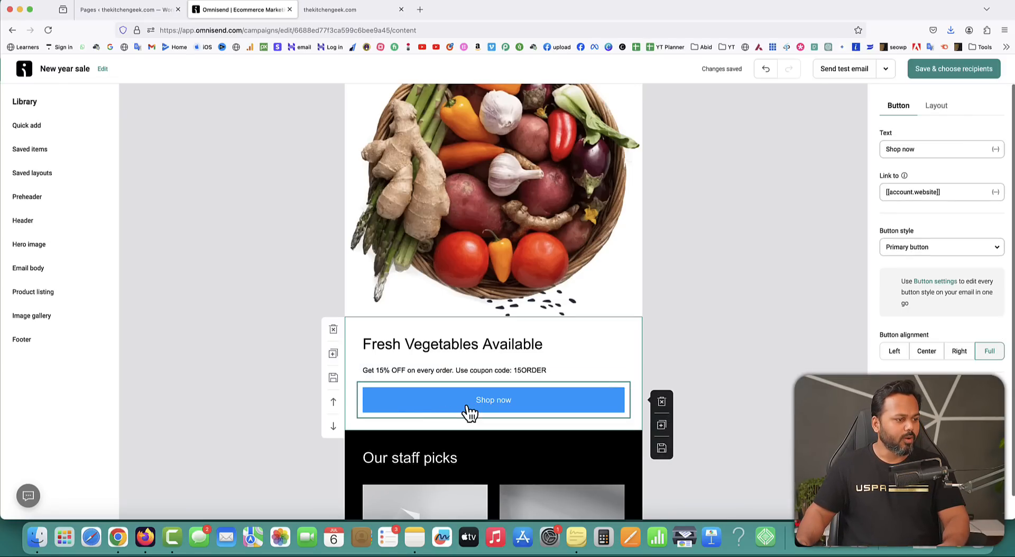
left_click(327, 10)
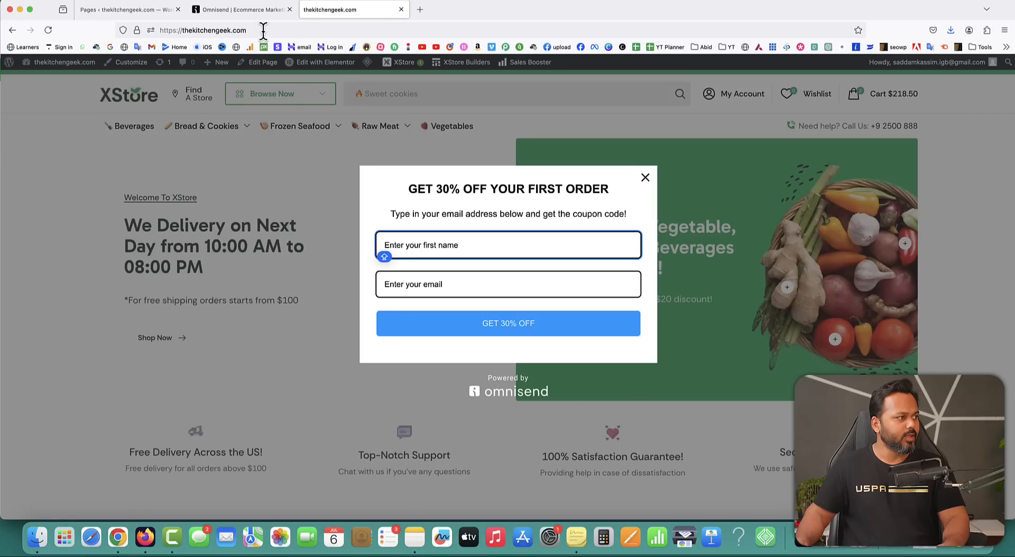
left_click(185, 30)
key("ctrl+c")
left_click(246, 10)
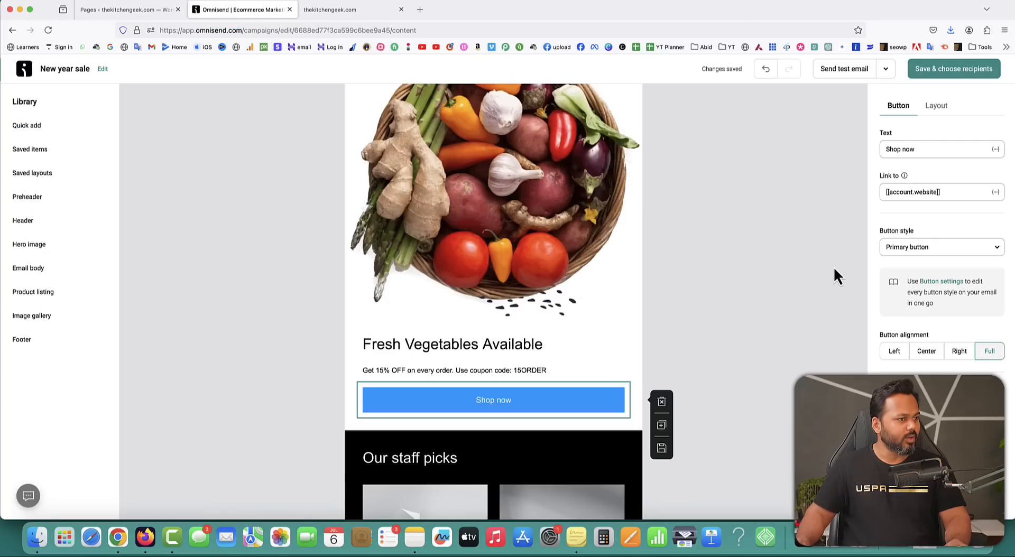
left_click(946, 191)
key("ctrl+a")
key("ctrl+v")
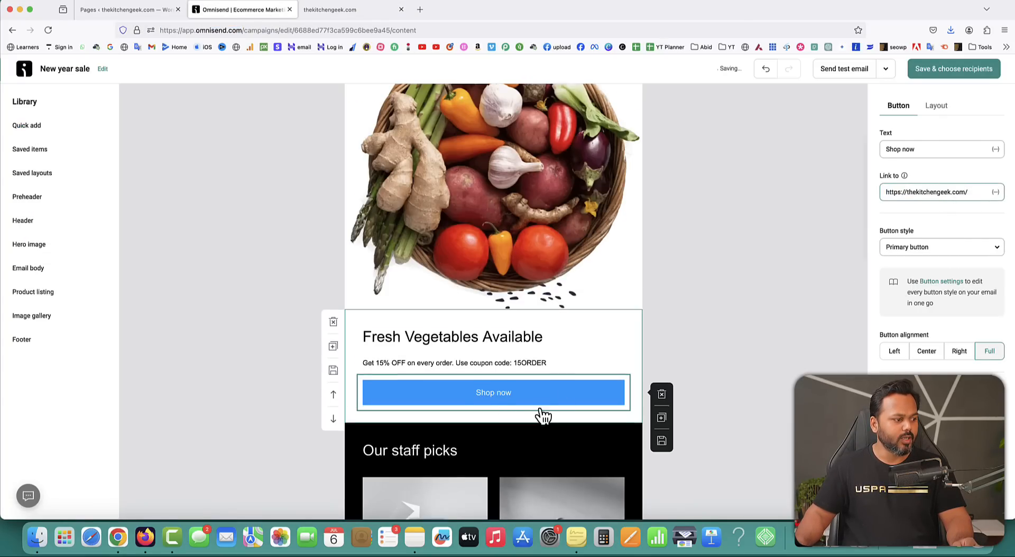
Delete the Our staff picks and phone case sections, then save the email to proceed to recipients.
scroll(441, 410, "down", 5)
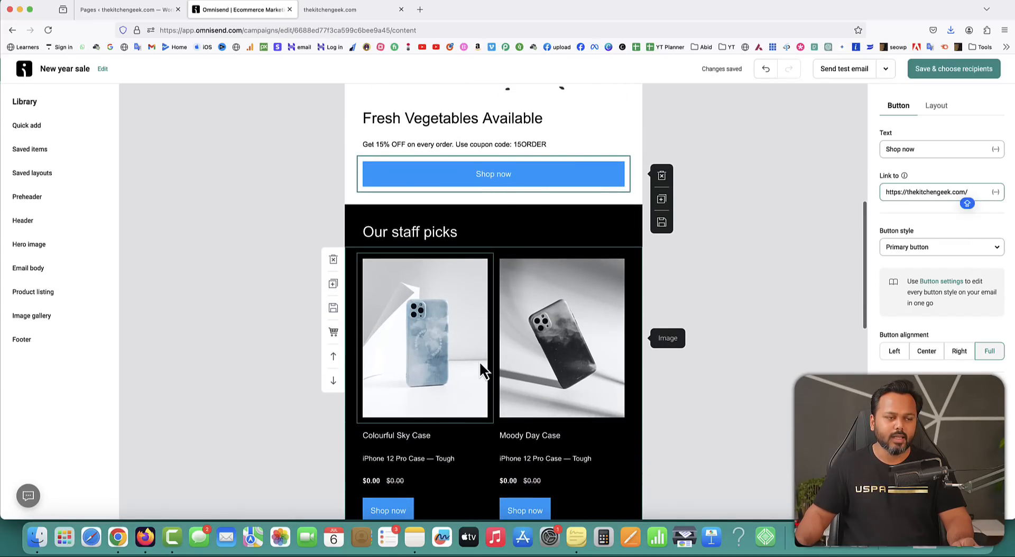
left_click(333, 218)
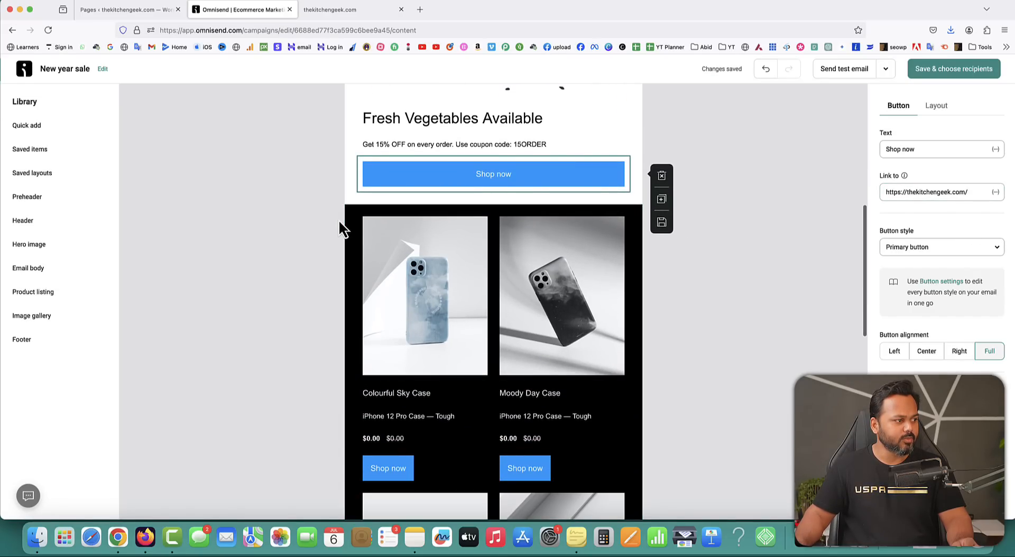
left_click(334, 218)
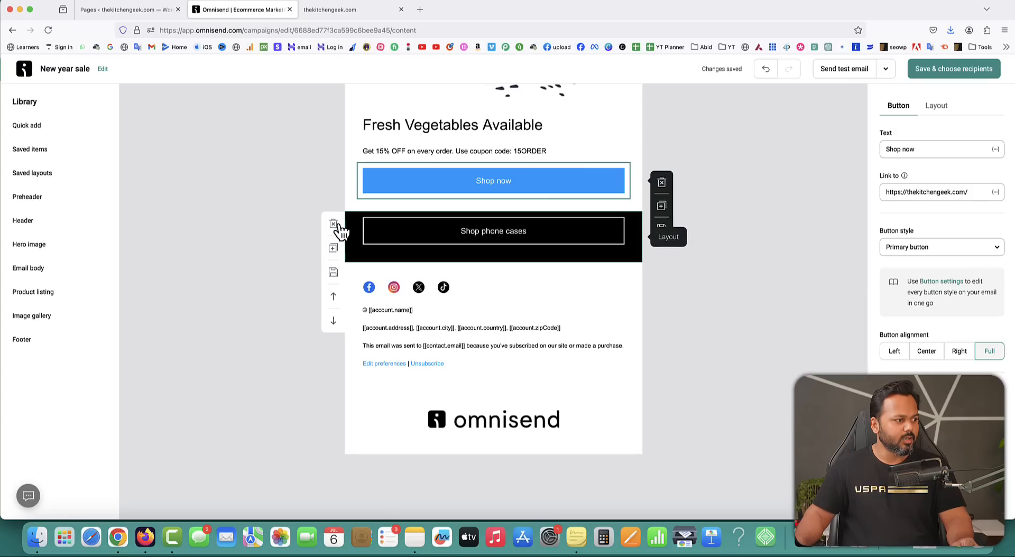
left_click(333, 225)
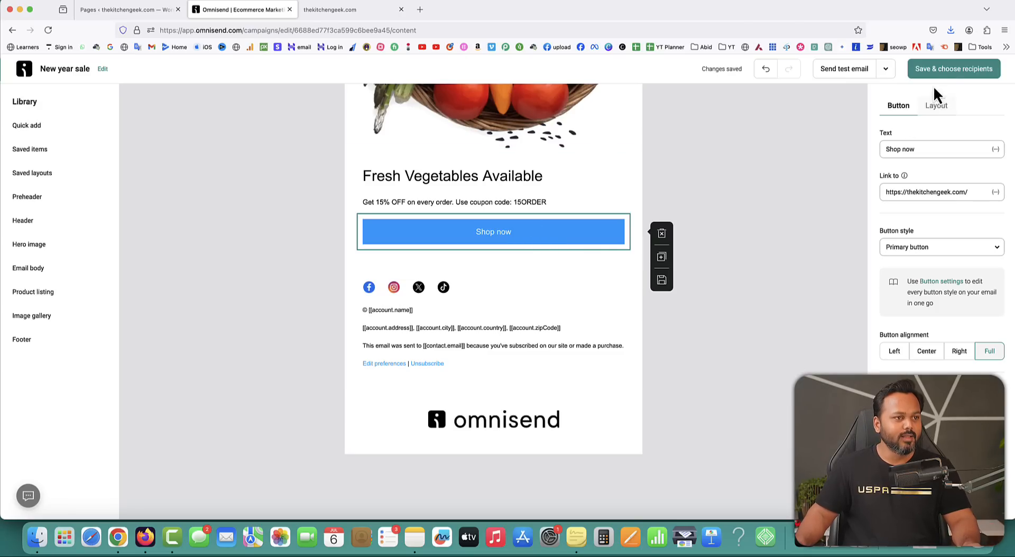
left_click(961, 76)
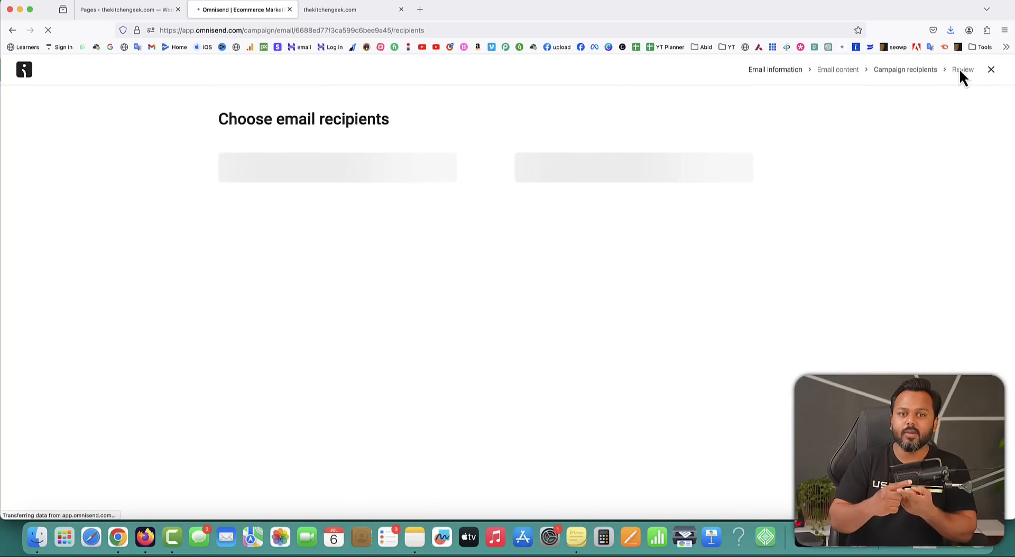
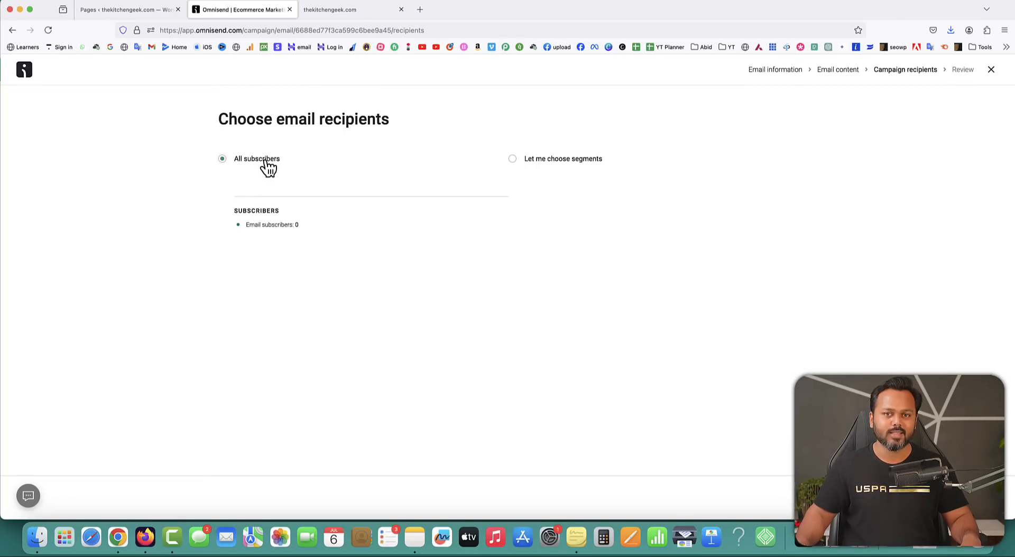
Check the first name and email fields of the store's signup popup, then return to Omnisend recipients.
left_click(336, 15)
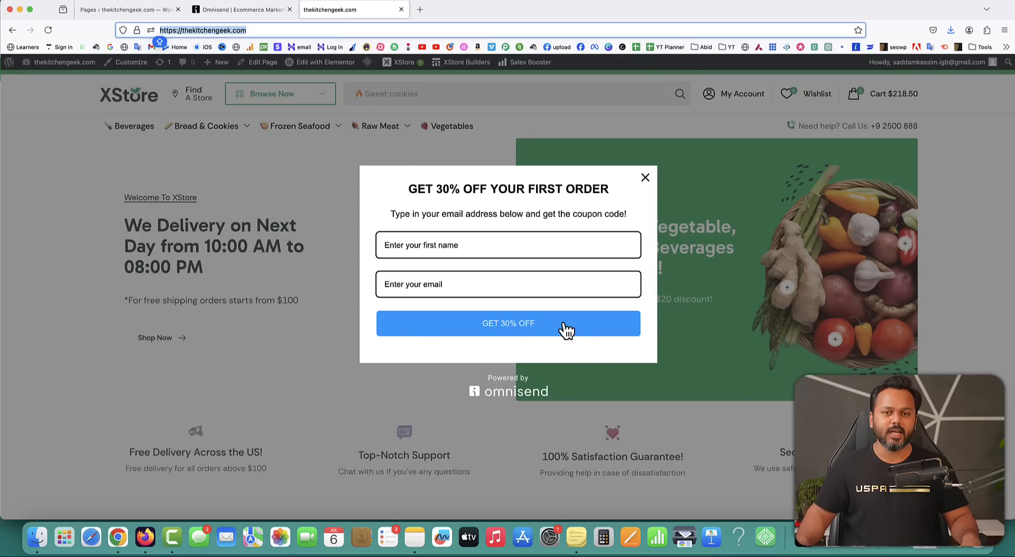
left_click(445, 243)
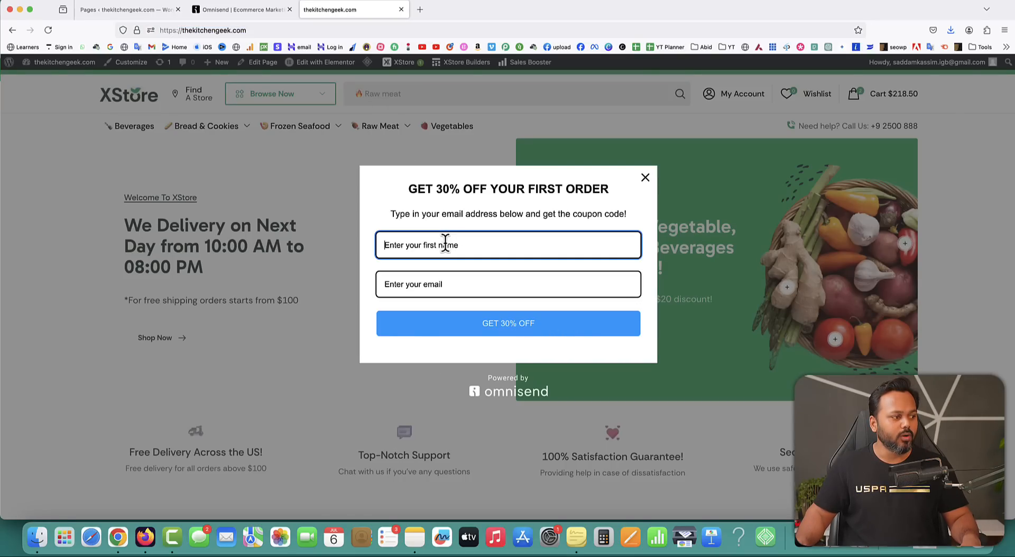
left_click(468, 285)
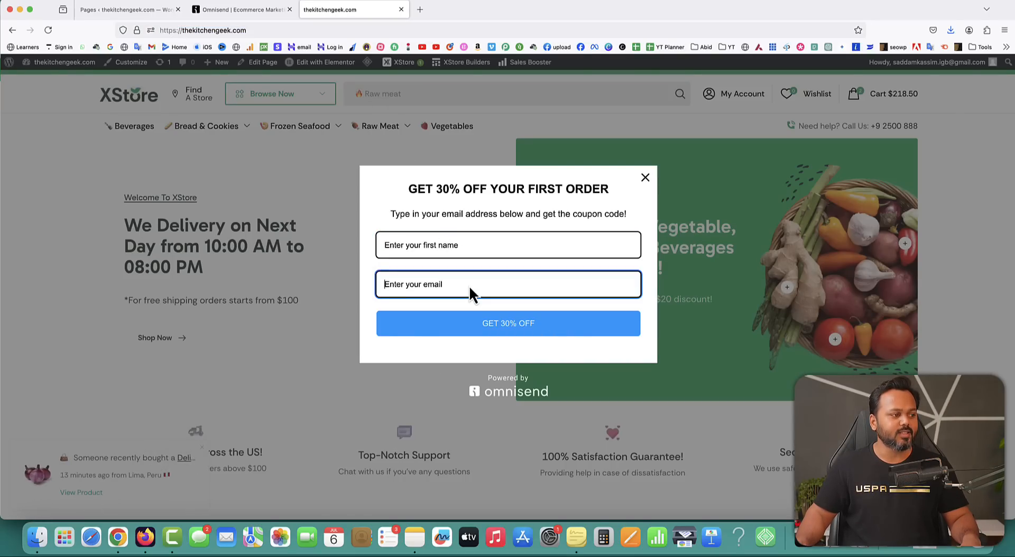
left_click(234, 16)
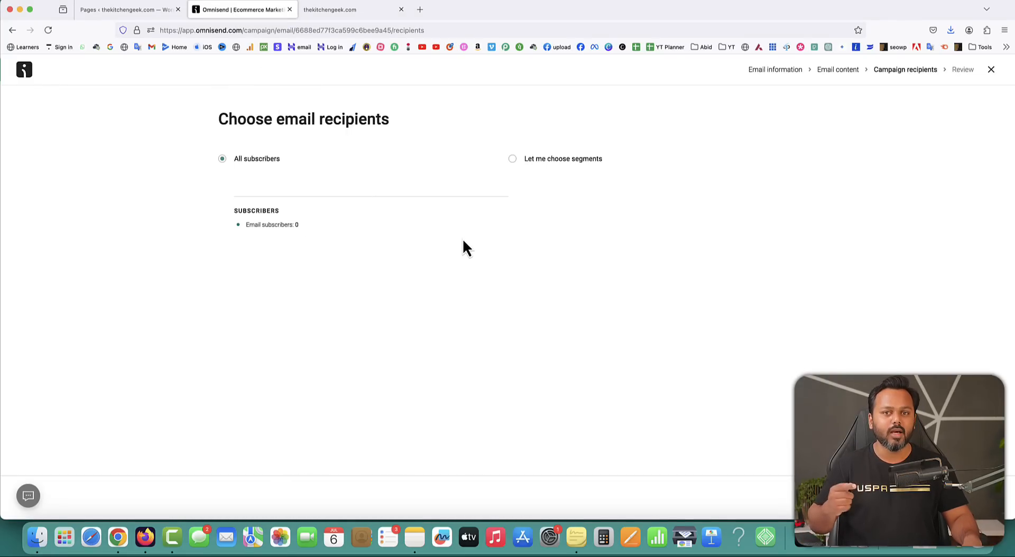
Try 'Let me choose segments', find no segments to send to, and go add contacts manually.
left_click(514, 160)
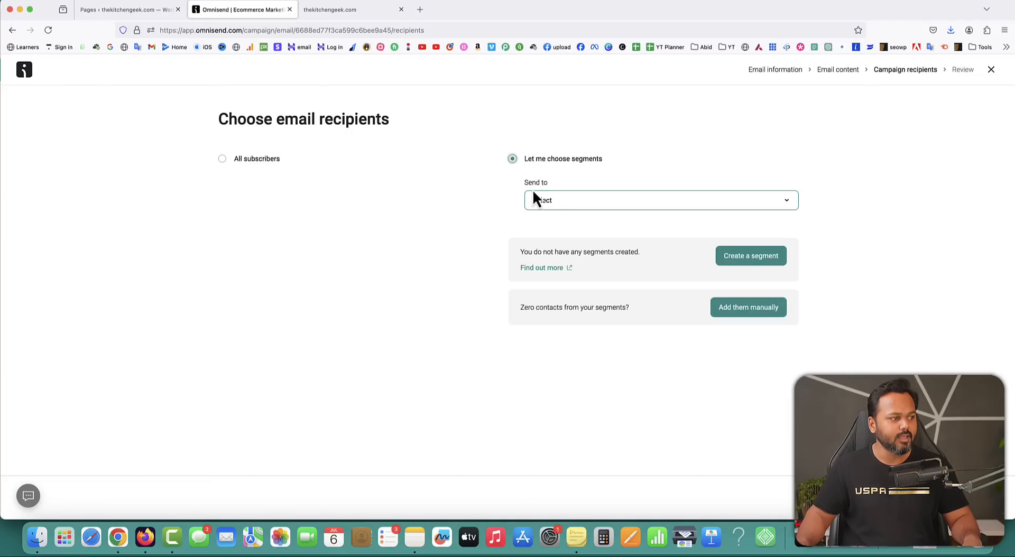
left_click(565, 201)
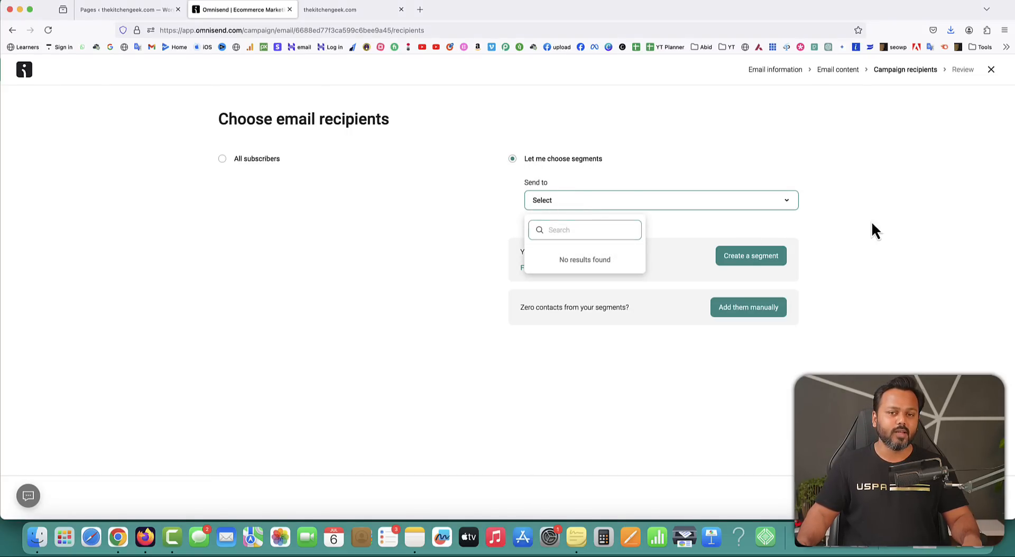
left_click(892, 218)
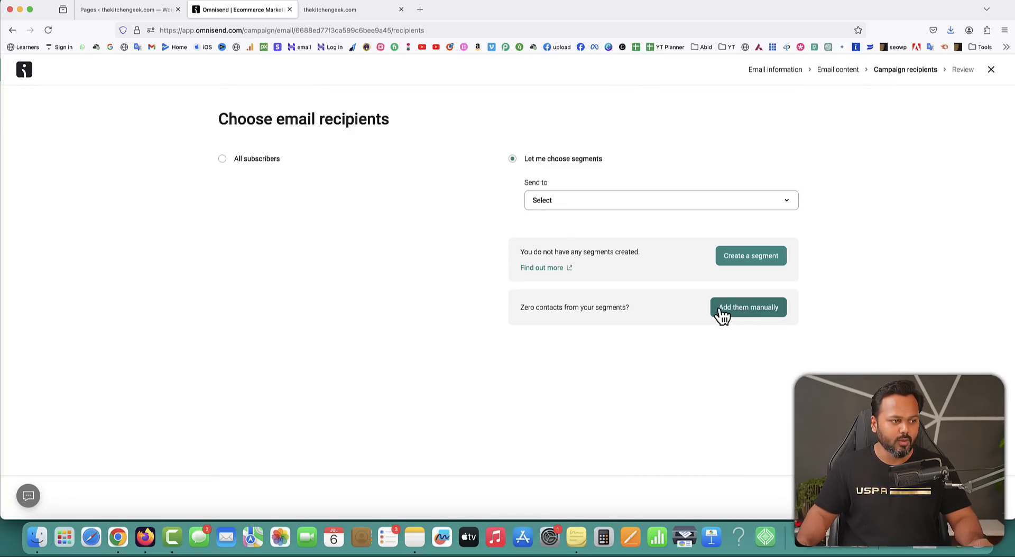
left_click(748, 309)
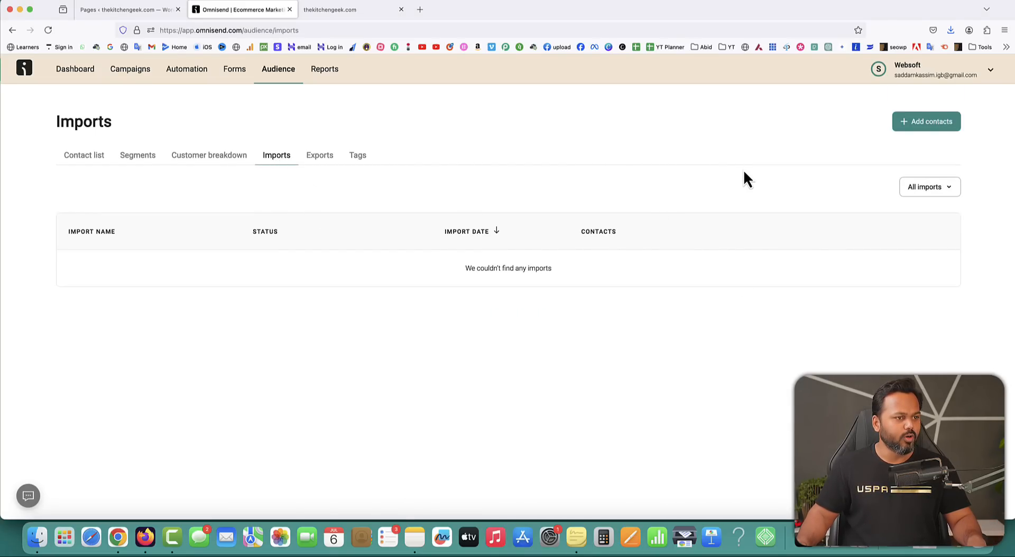
Add a single contact with the pasted e-mail address, tagged 'manual entry', with permission confirmed.
left_click(920, 127)
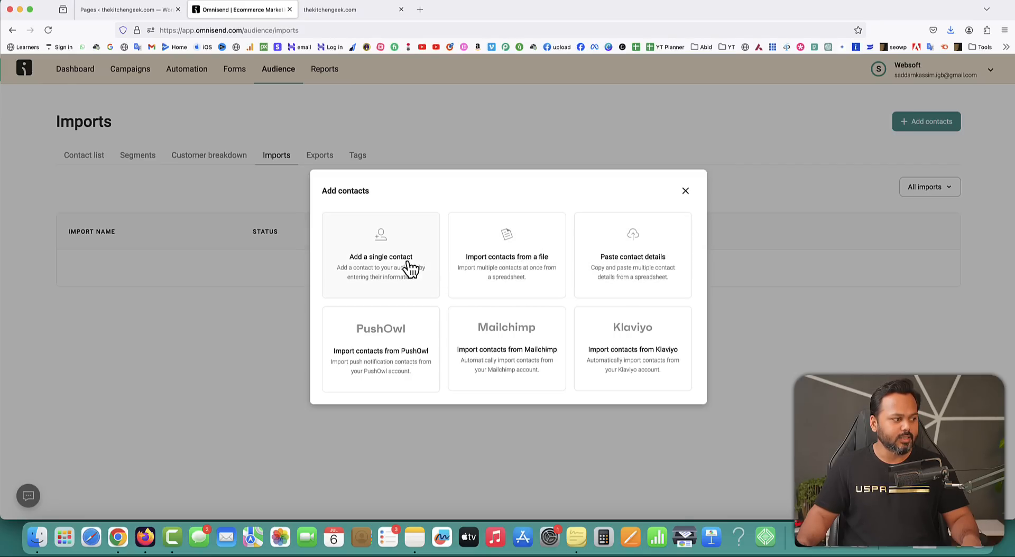
left_click(383, 267)
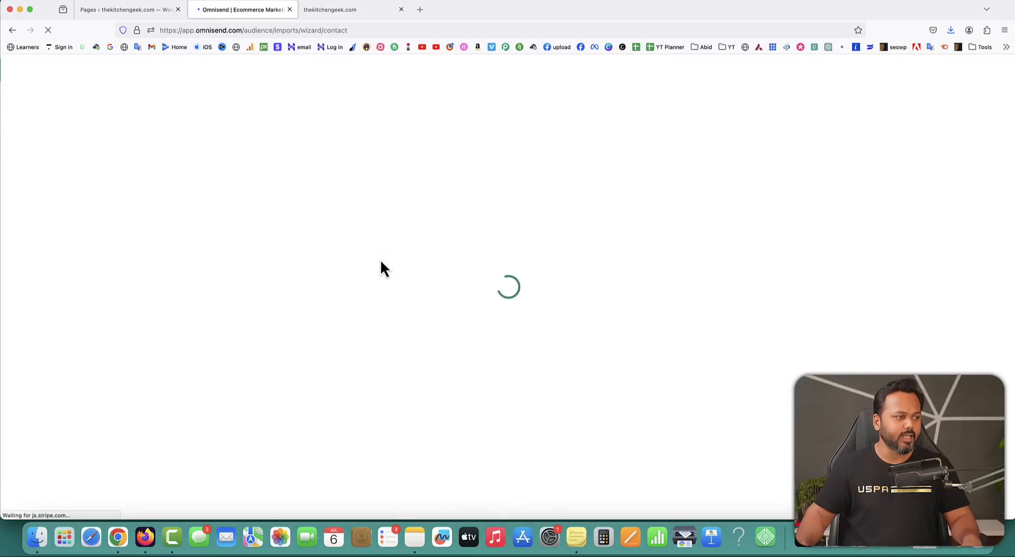
left_click(195, 257)
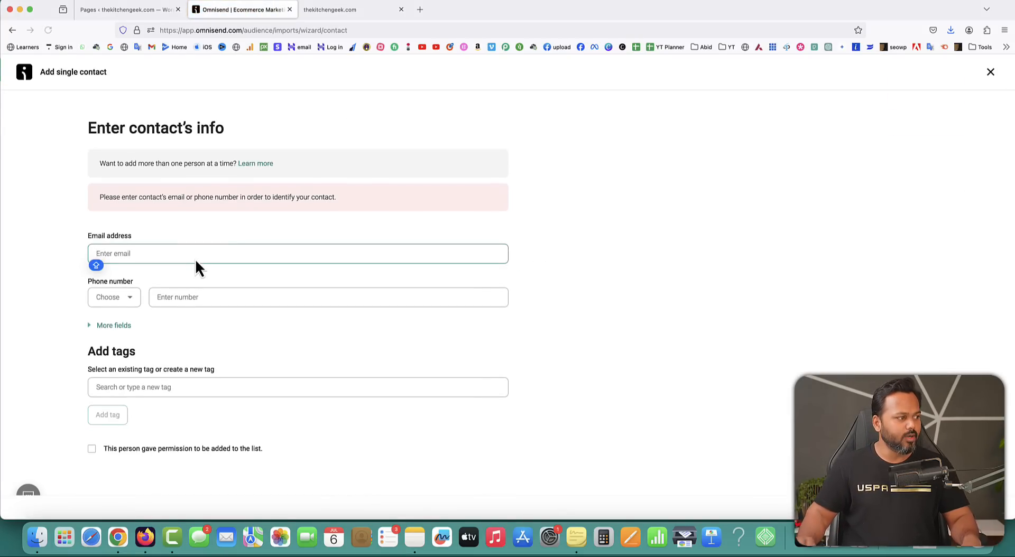
key("super+v")
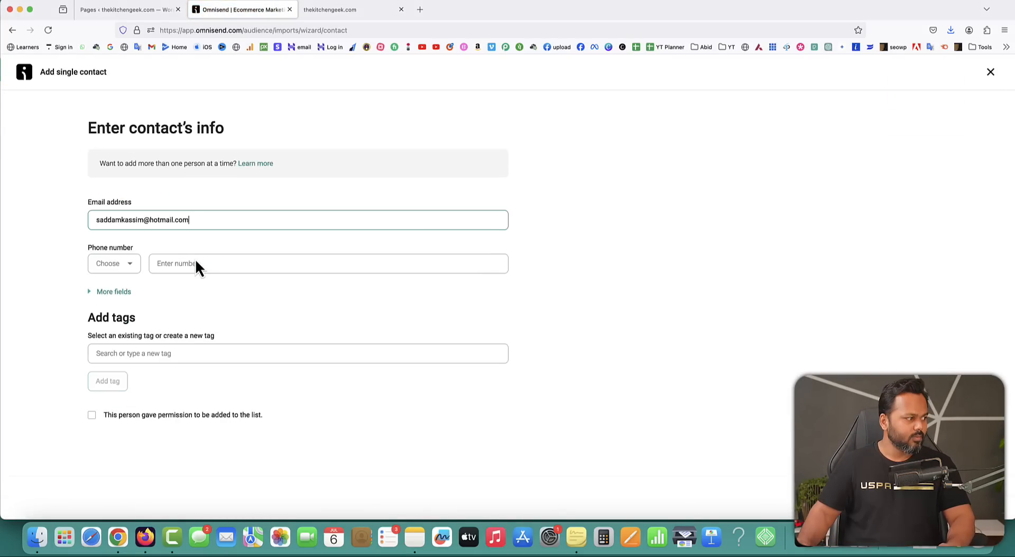
left_click(132, 267)
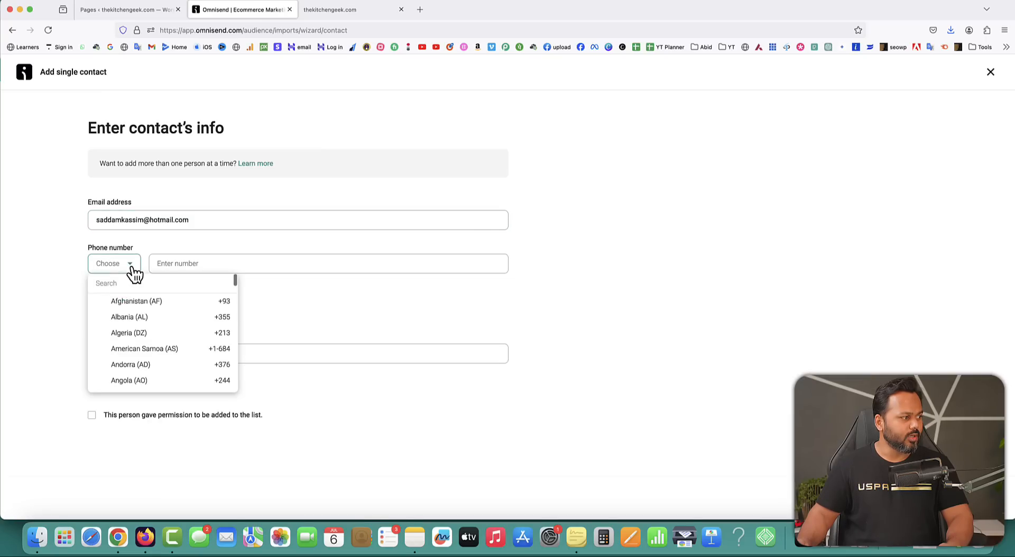
left_click(166, 244)
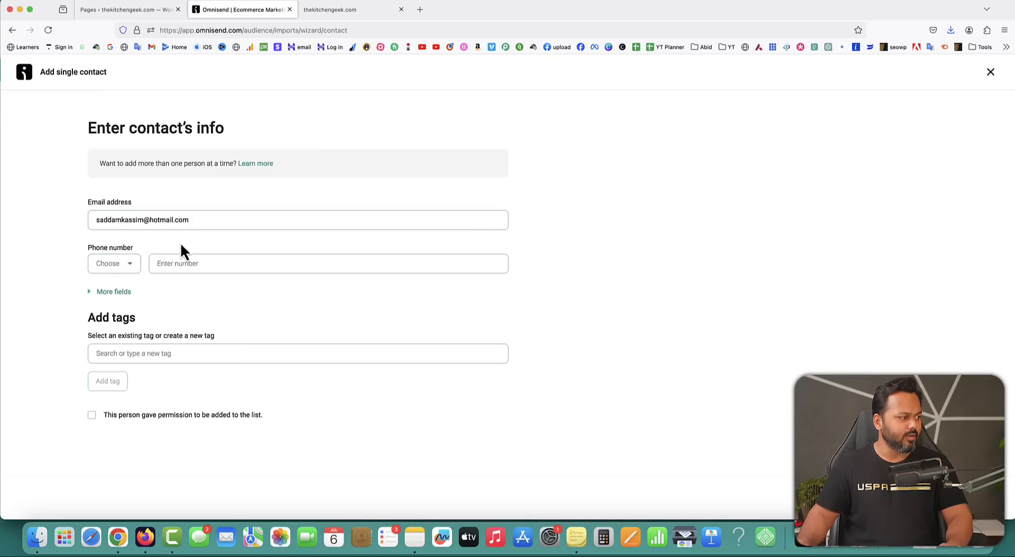
left_click(182, 354)
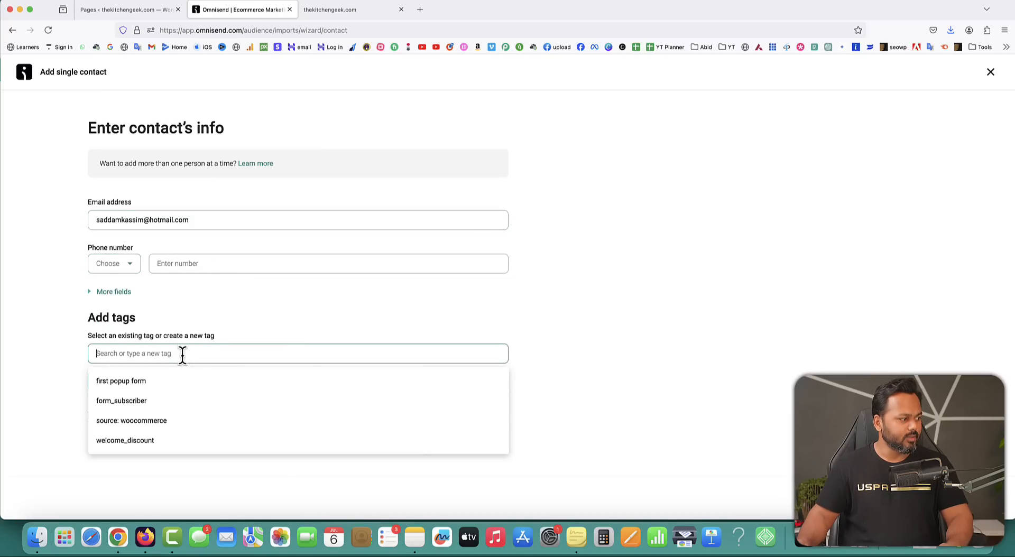
type("manual ent")
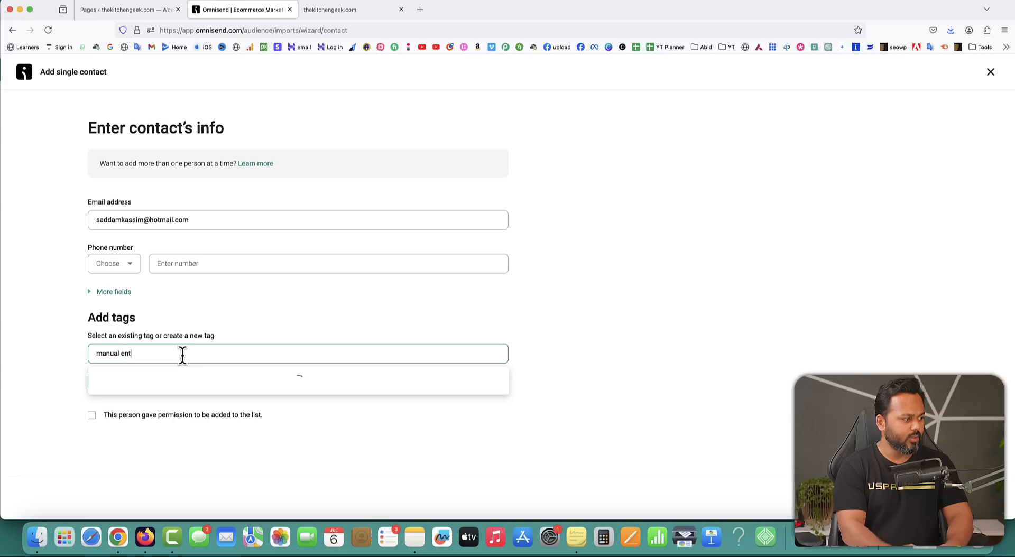
type("ry")
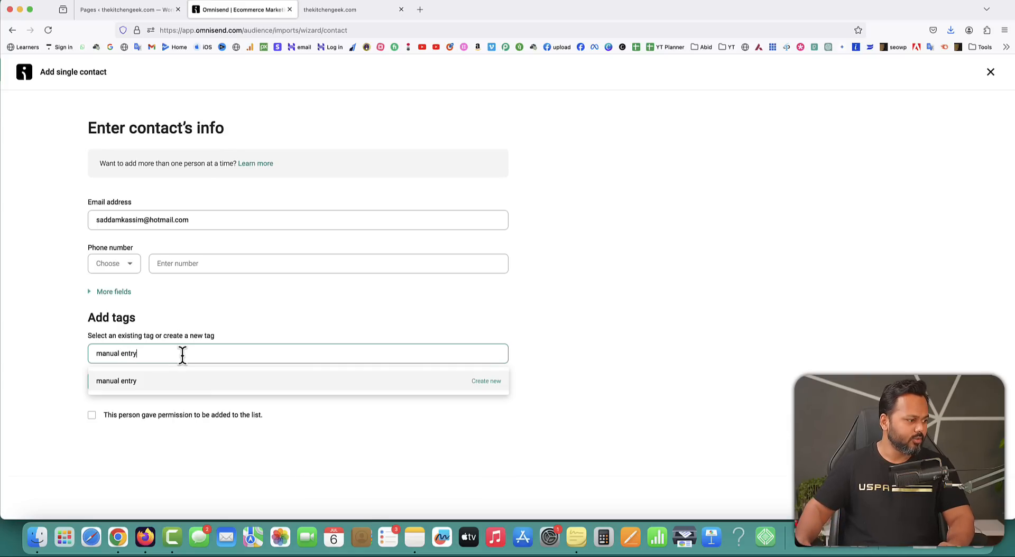
left_click(482, 383)
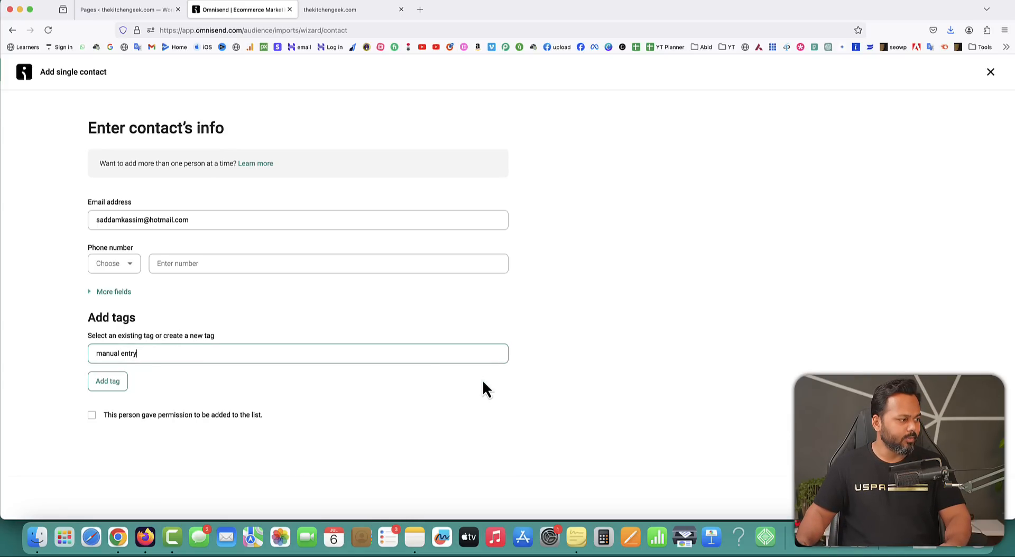
left_click(92, 416)
left_click(939, 499)
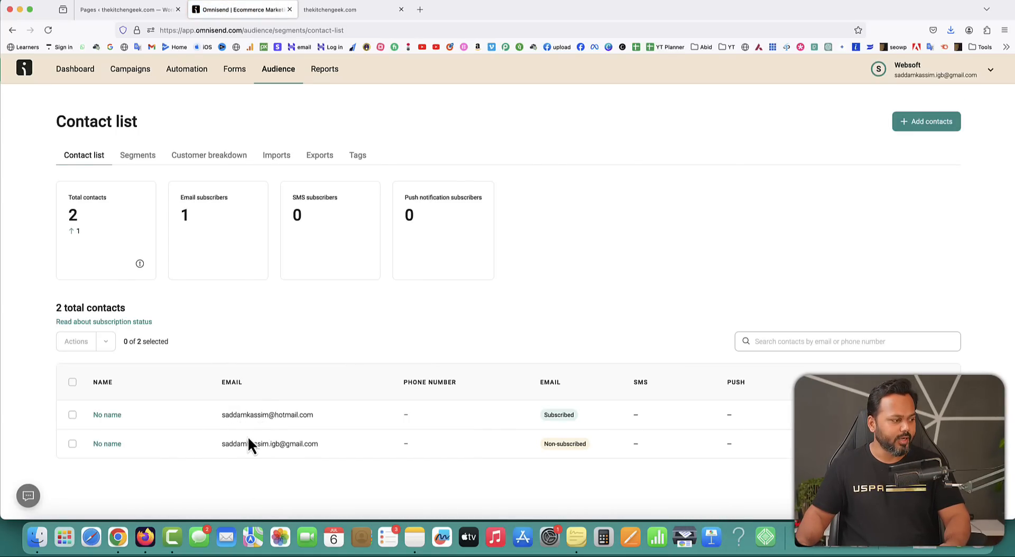
Edit the New year sale draft from the Campaigns list and jump to its recipients step.
left_click(129, 71)
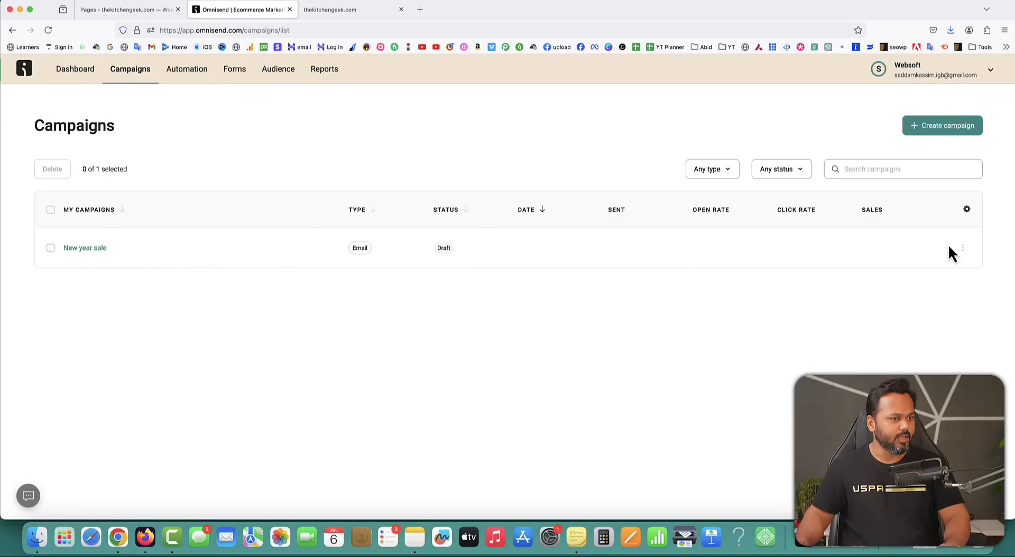
left_click(964, 249)
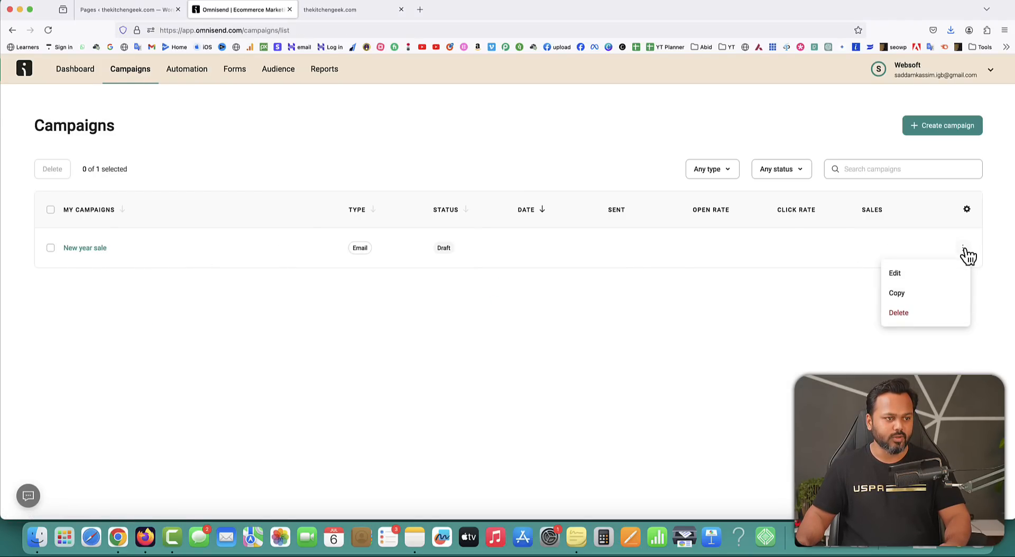
left_click(905, 275)
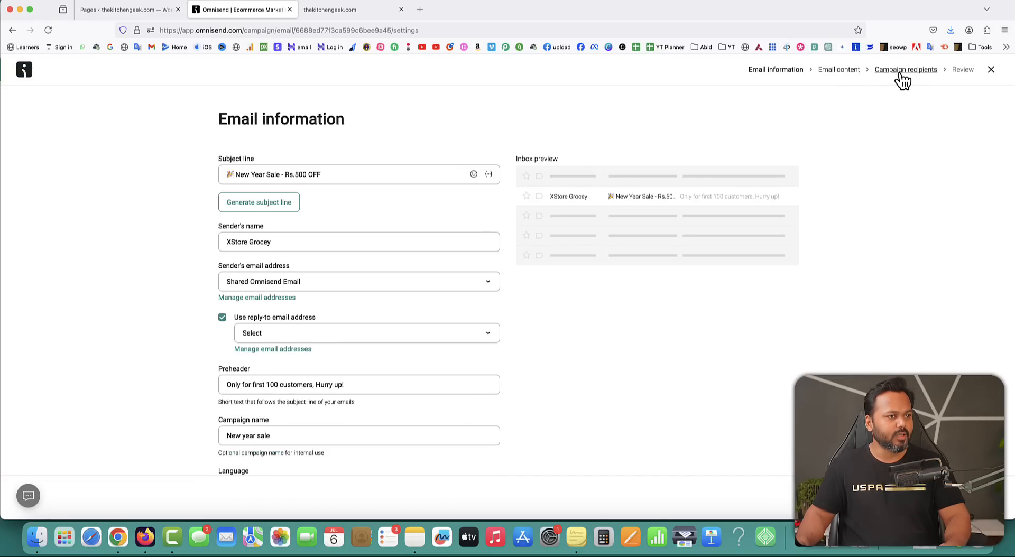
left_click(904, 74)
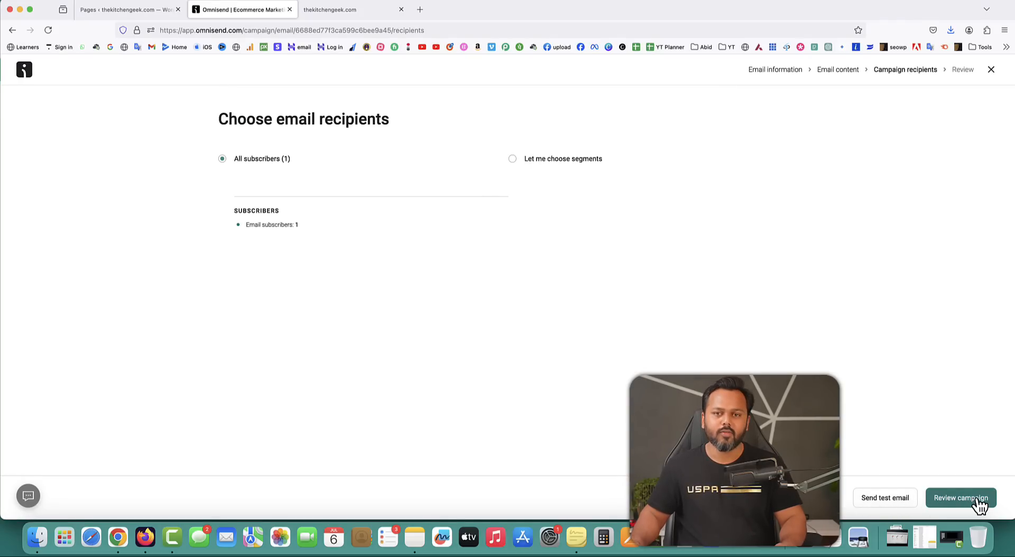
Send a test of the New Year Sale email and open a new browser tab.
left_click(889, 505)
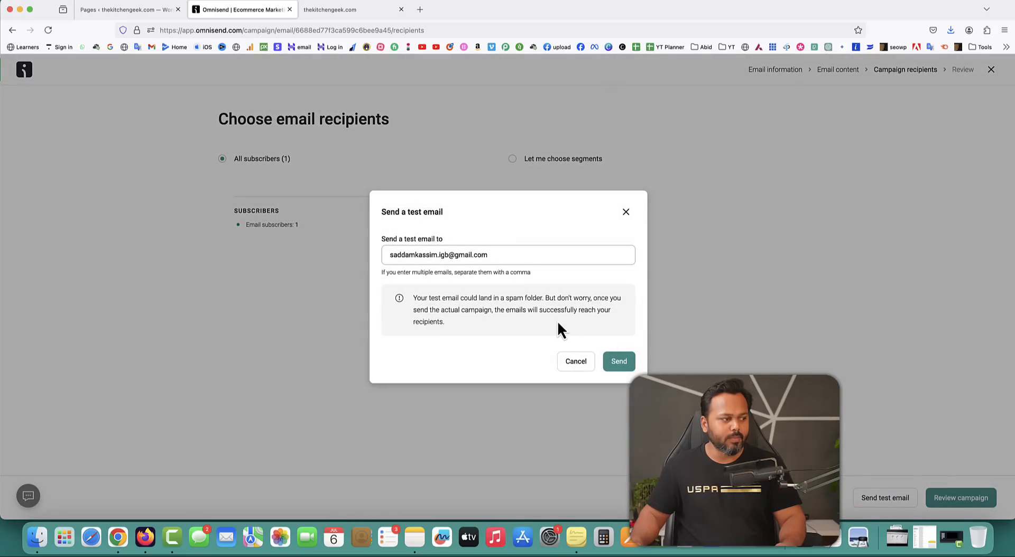
left_click(619, 362)
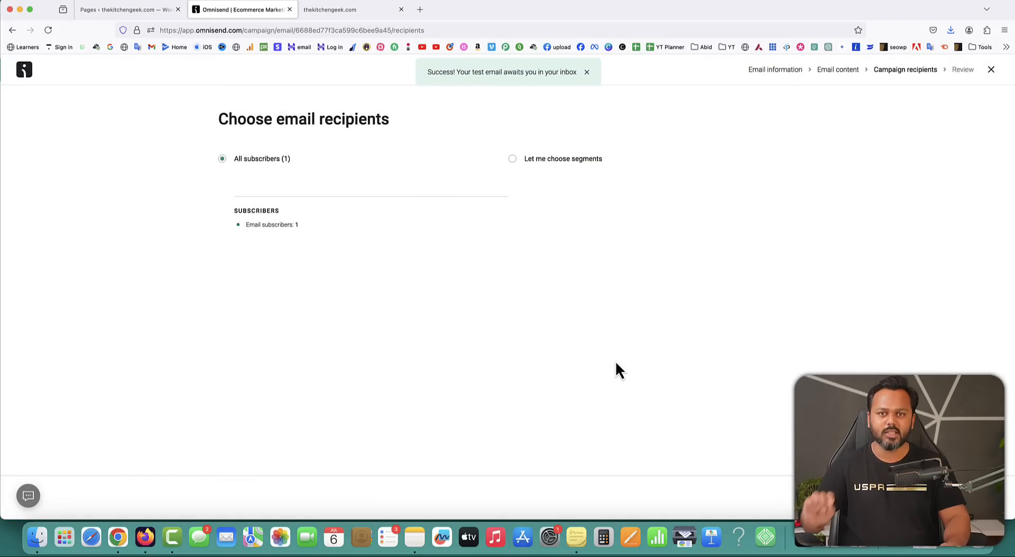
left_click(419, 9)
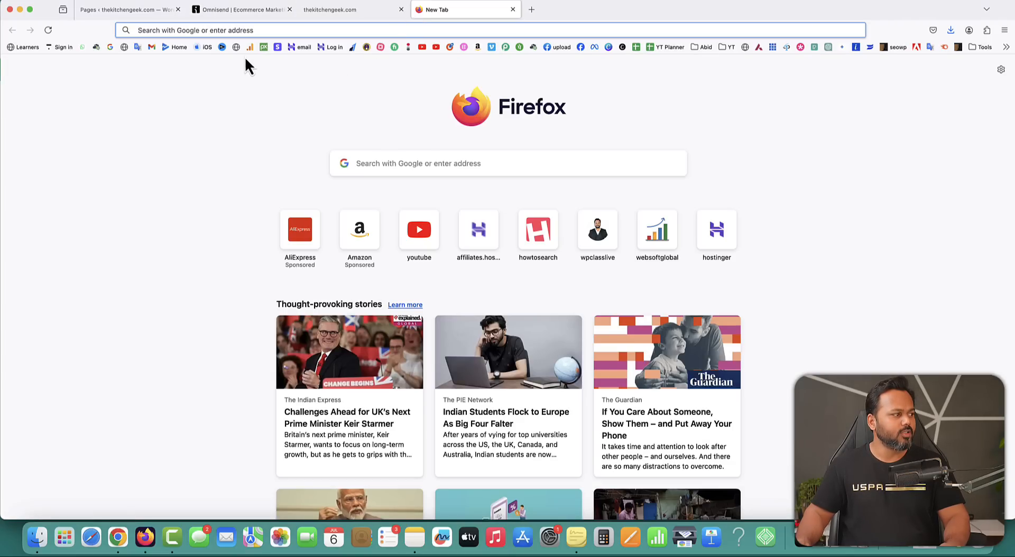
Check the New Year Sale preview in Gmail and its Shop now link, then proceed to campaign review.
left_click(153, 48)
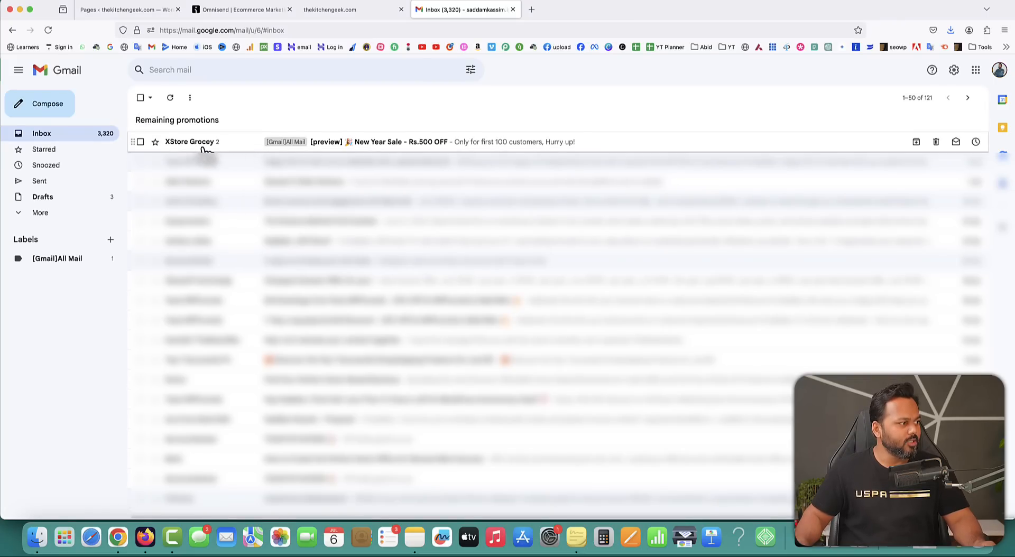
left_click(418, 144)
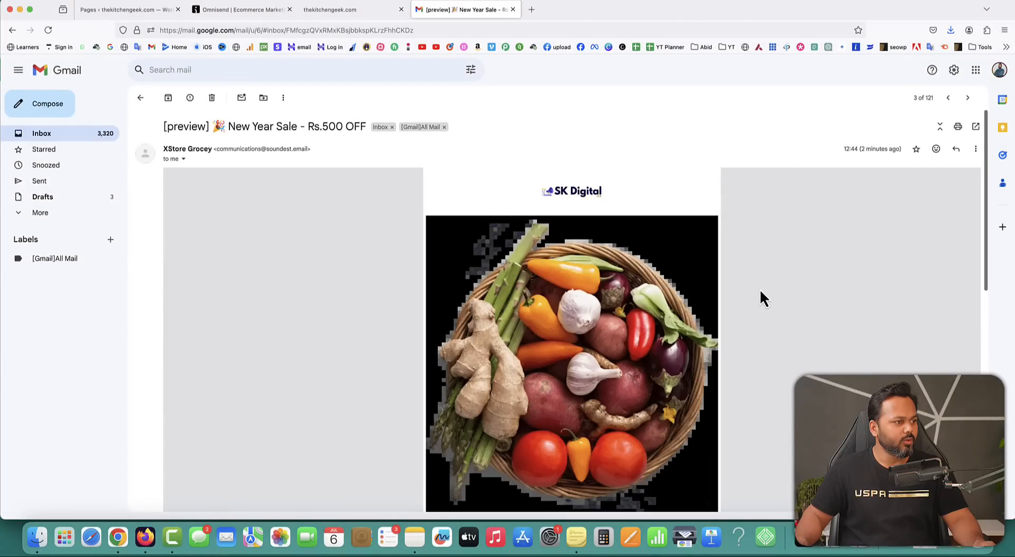
scroll(761, 296, "down", 5)
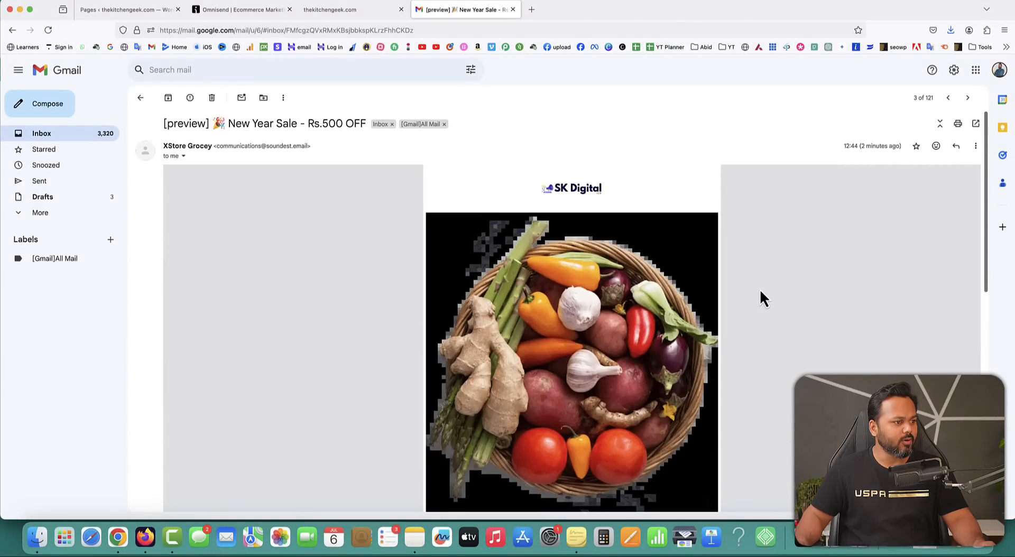
scroll(760, 291, "down", 3)
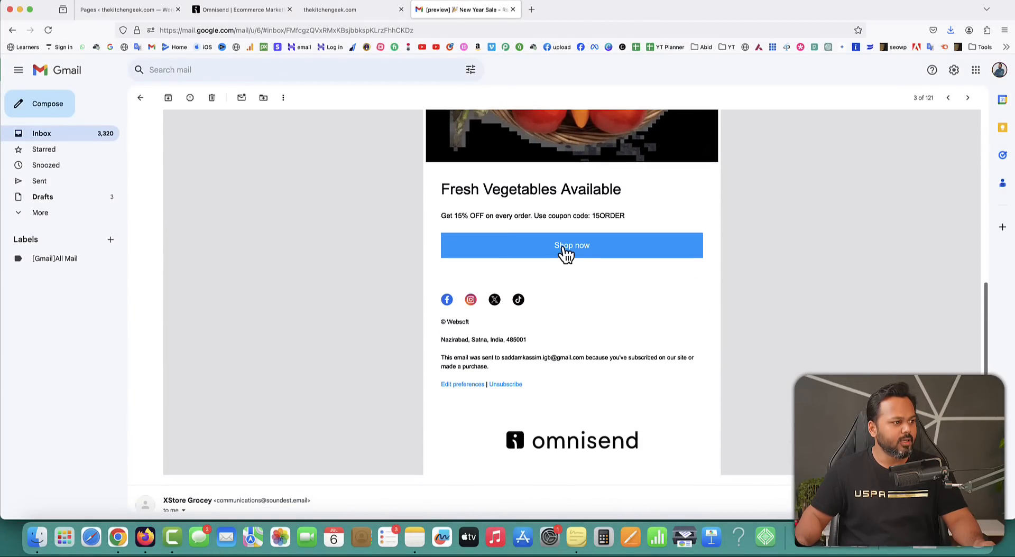
left_click(565, 249)
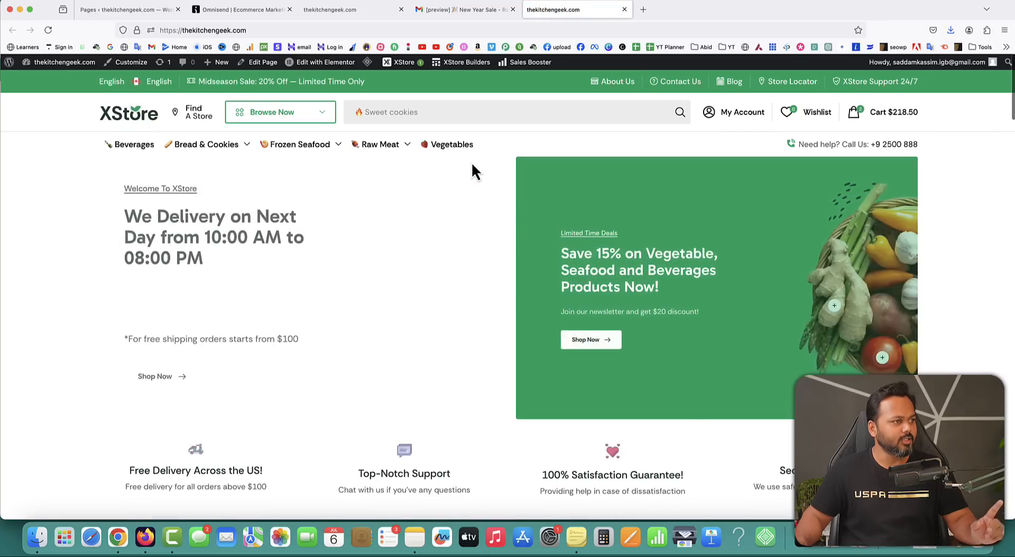
left_click(625, 9)
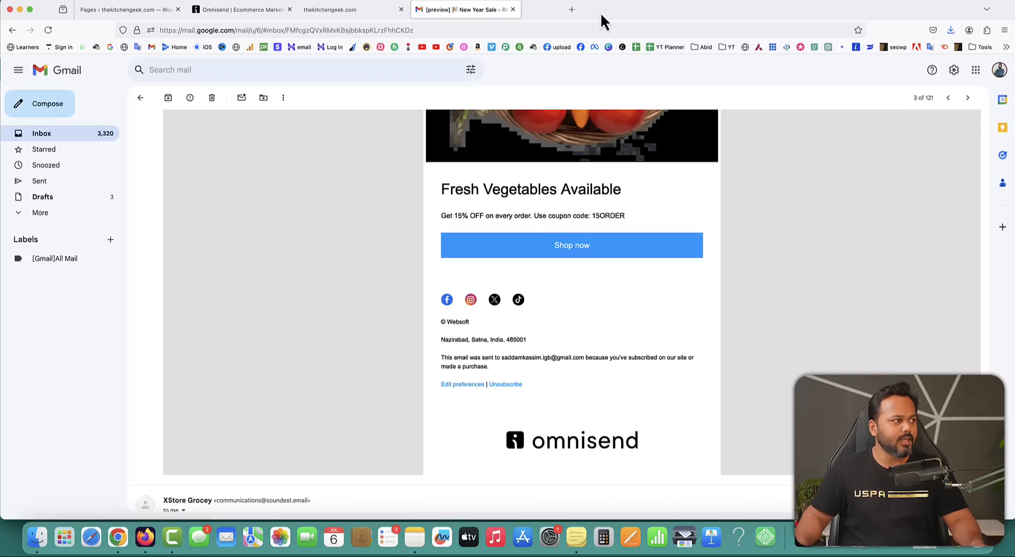
left_click(240, 10)
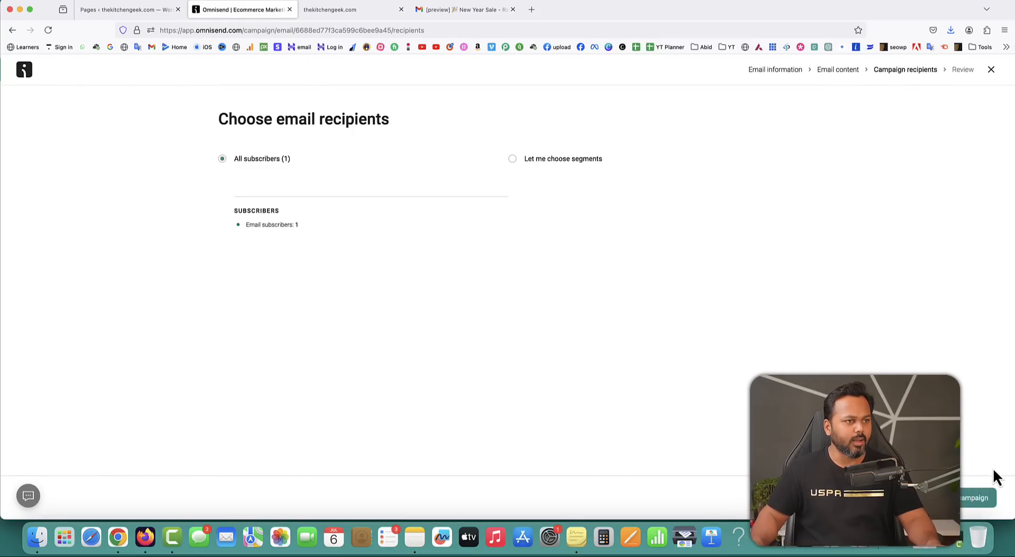
left_click(965, 503)
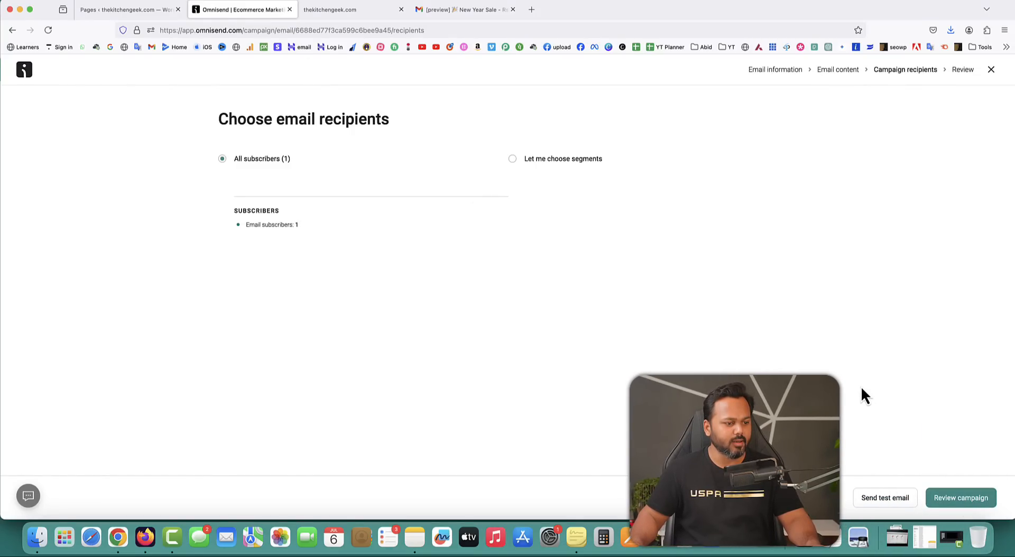
Highlight the Campaign booster heading and description on the Review and confirm page.
left_click_drag(232, 170, 318, 181)
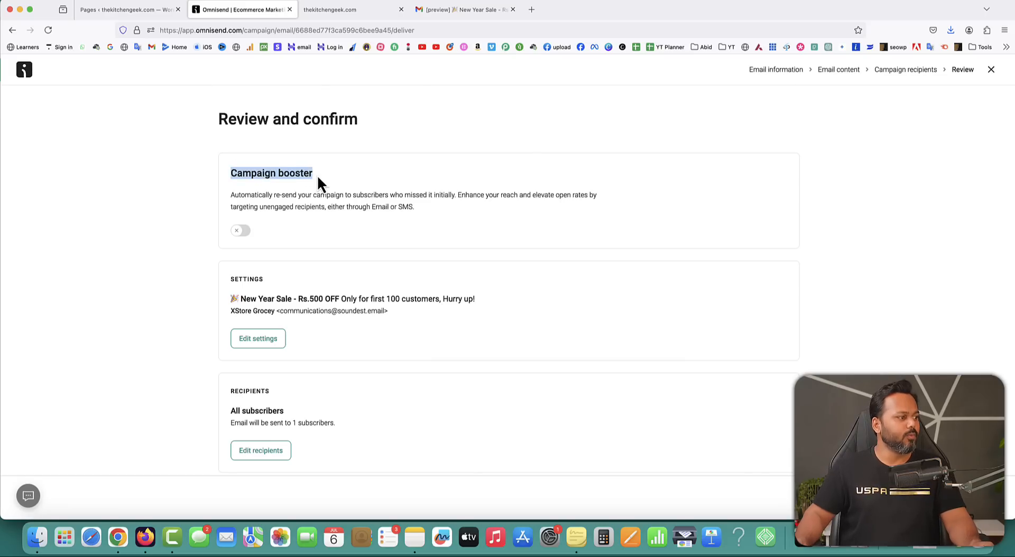
left_click_drag(241, 196, 418, 216)
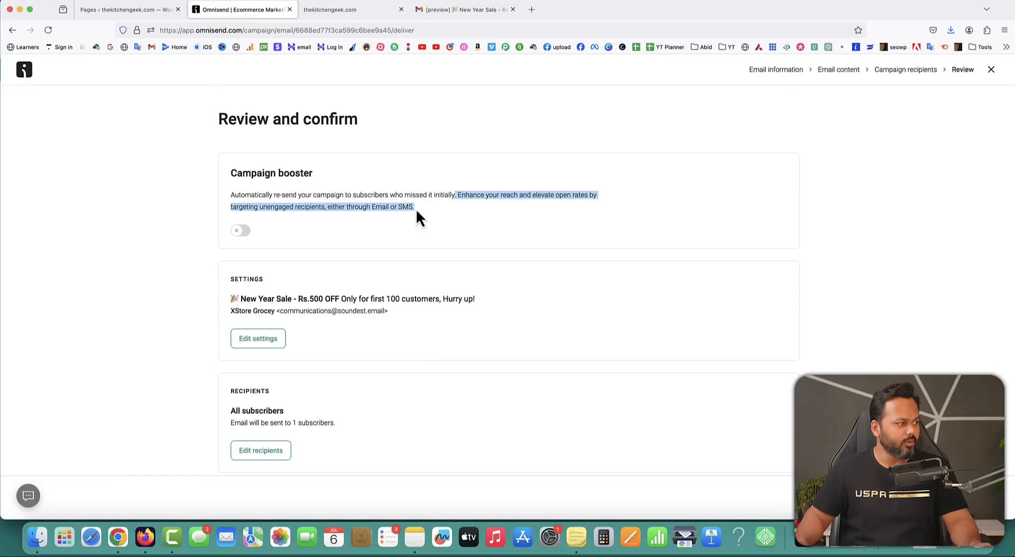
left_click(417, 217)
left_click_drag(231, 173, 310, 173)
scroll(692, 274, "down", 3)
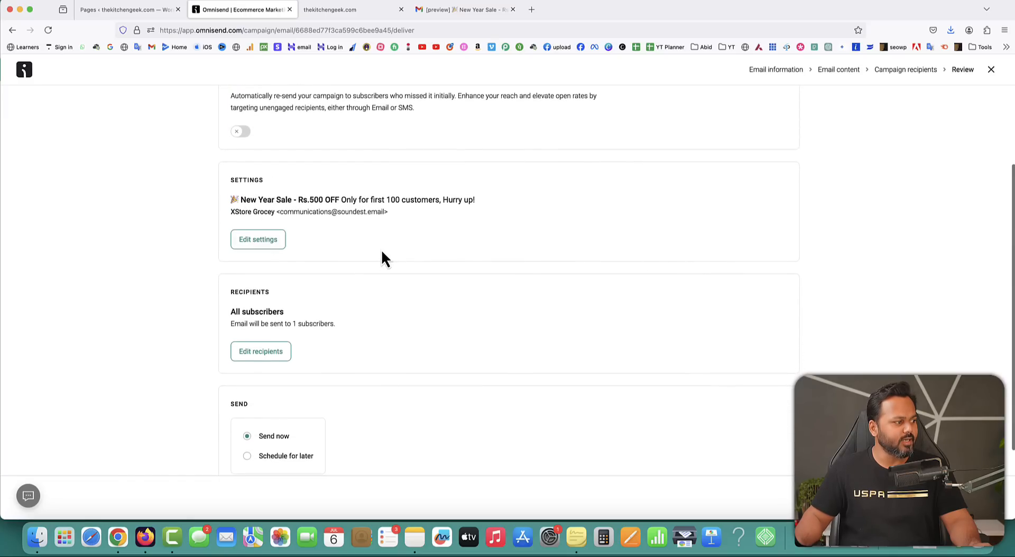
scroll(370, 261, "down", 1)
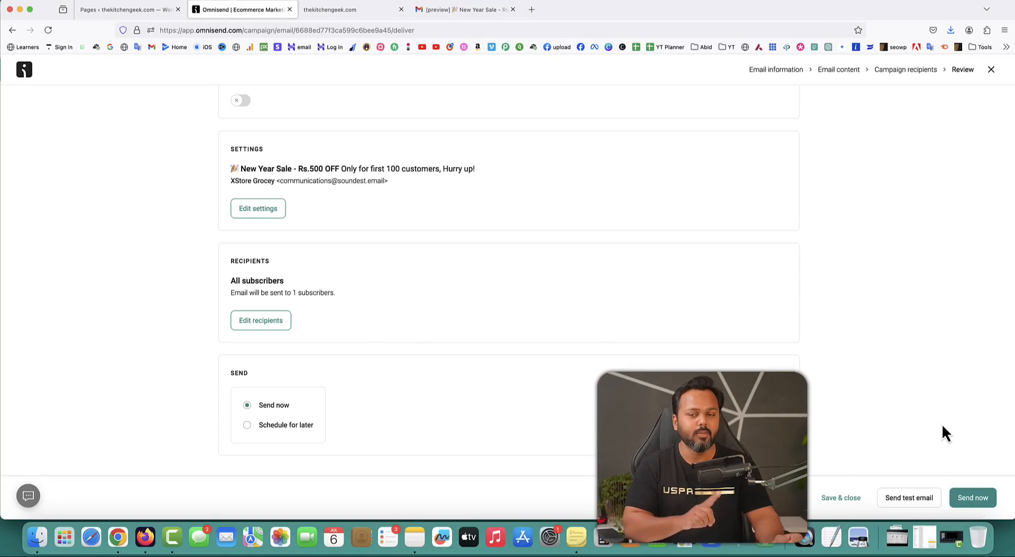
Choose Schedule for later and look over the scheduling date field.
left_click(247, 426)
scroll(377, 433, "down", 2)
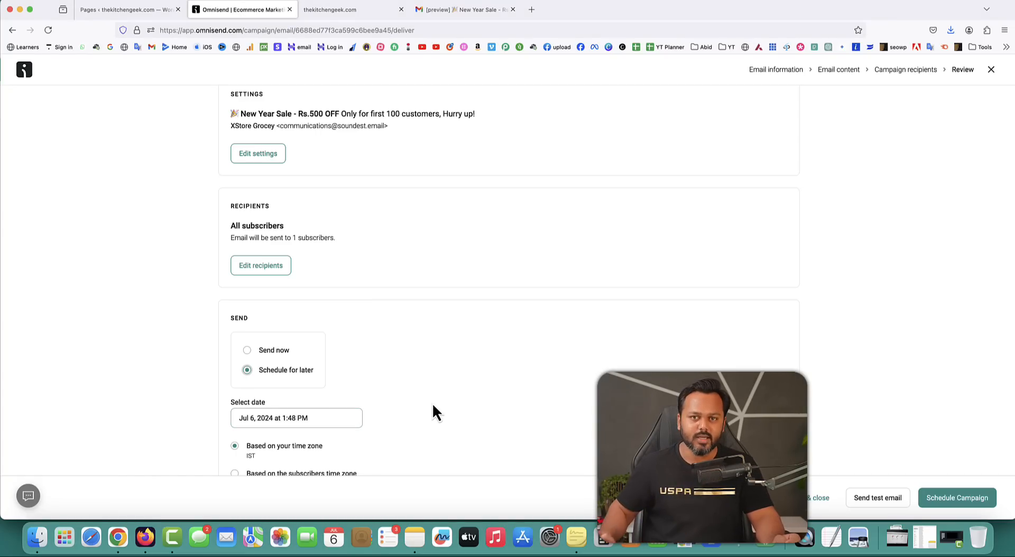
scroll(540, 375, "down", 1)
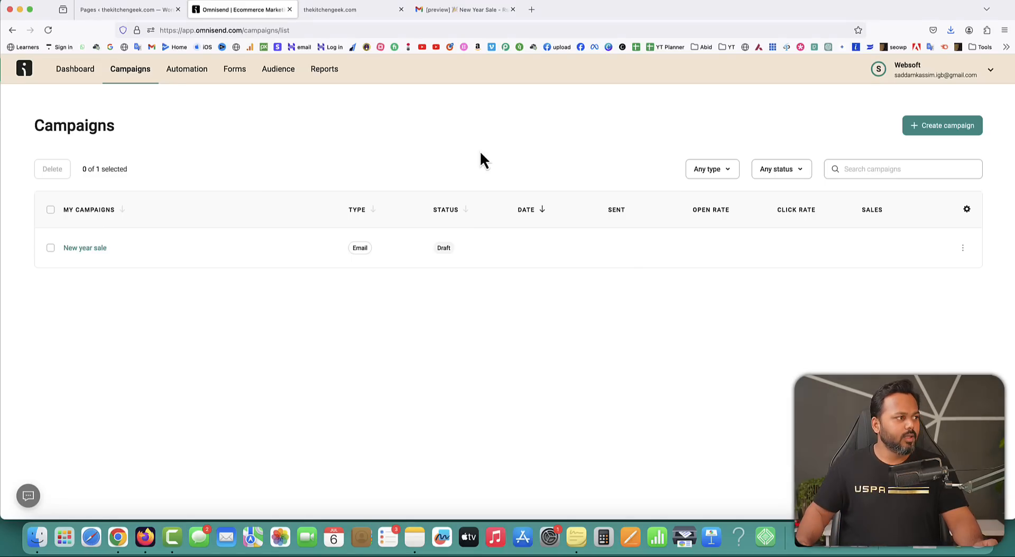
Fill the store's 30% off popup with a first name and the suggested e-mail, then submit.
left_click(338, 10)
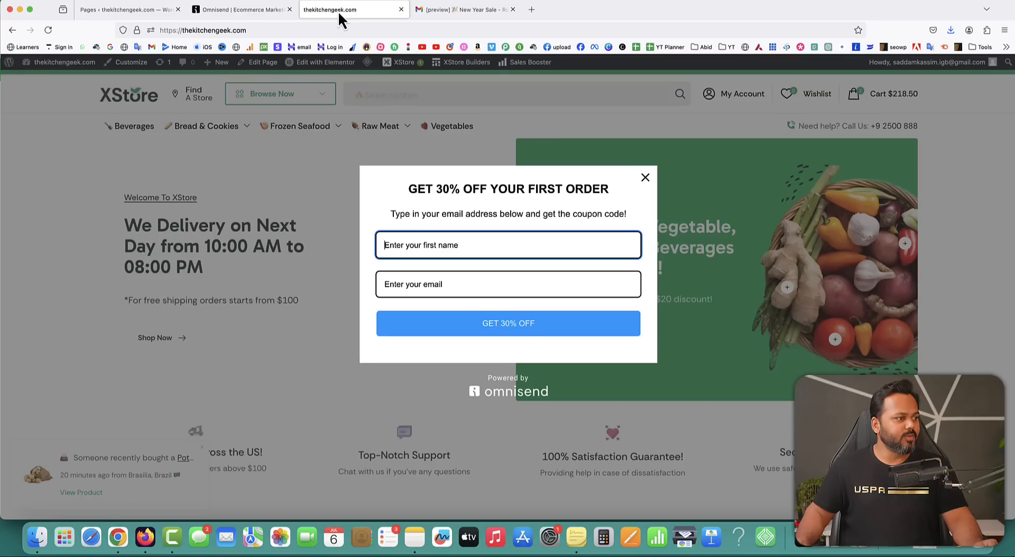
left_click(604, 202)
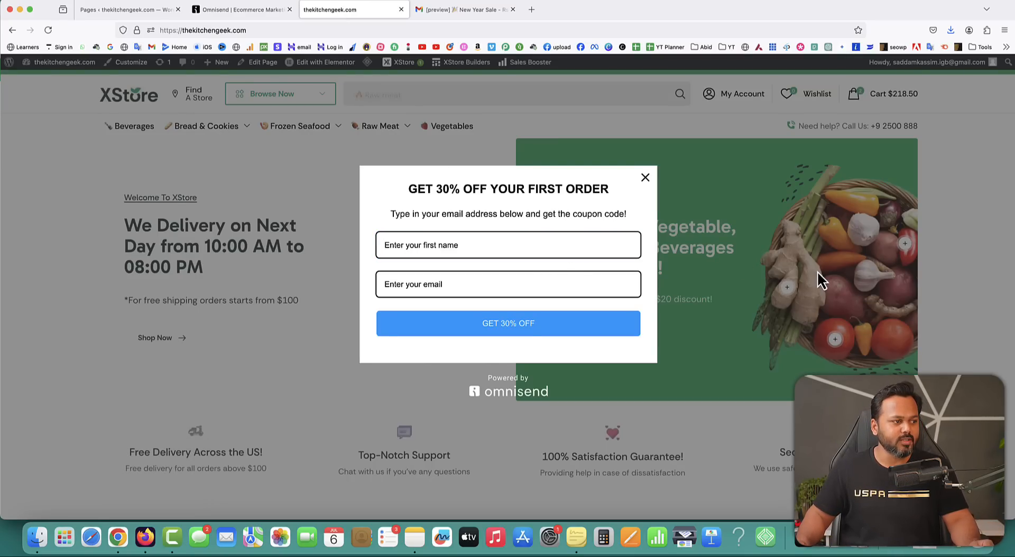
scroll(817, 271, "down", 3)
left_click(479, 246)
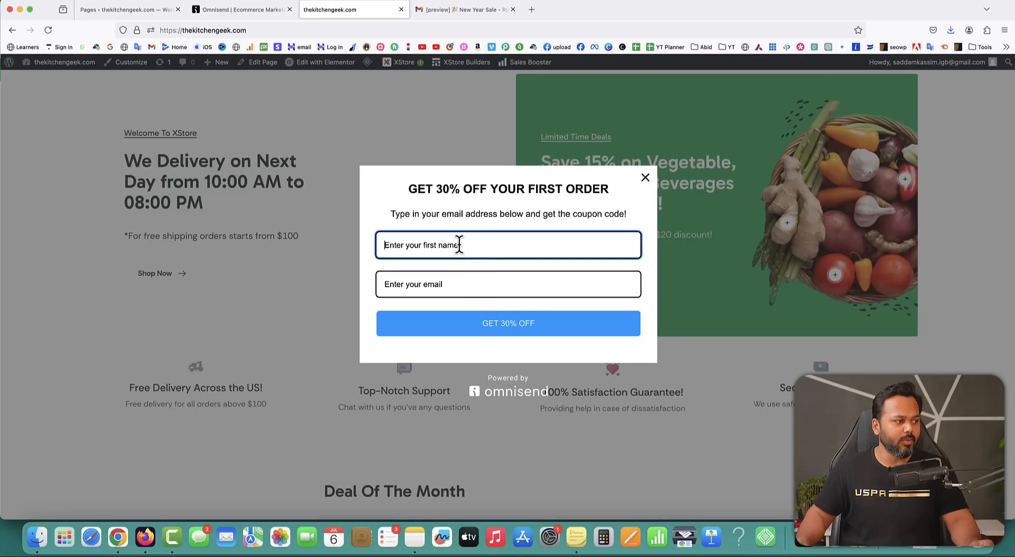
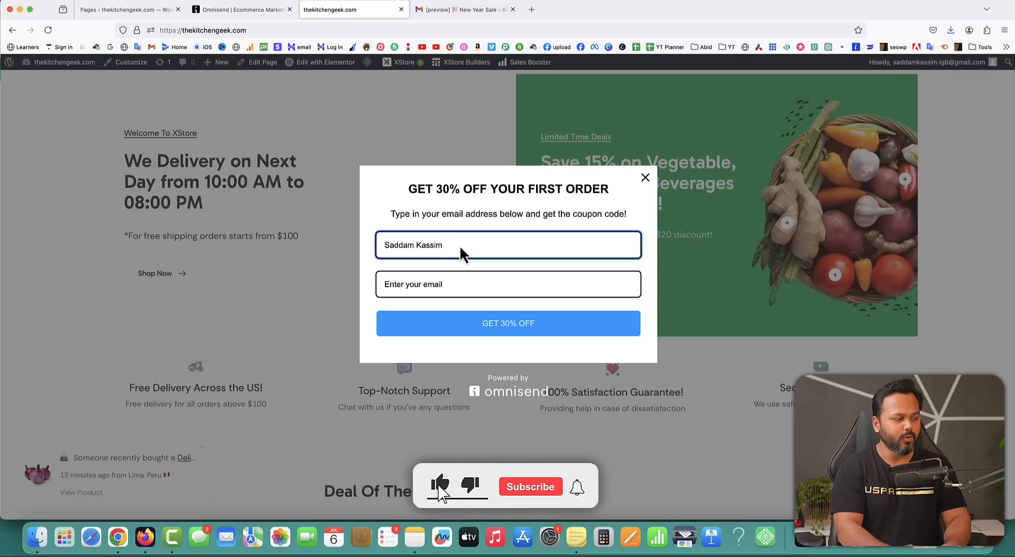
key("Tab")
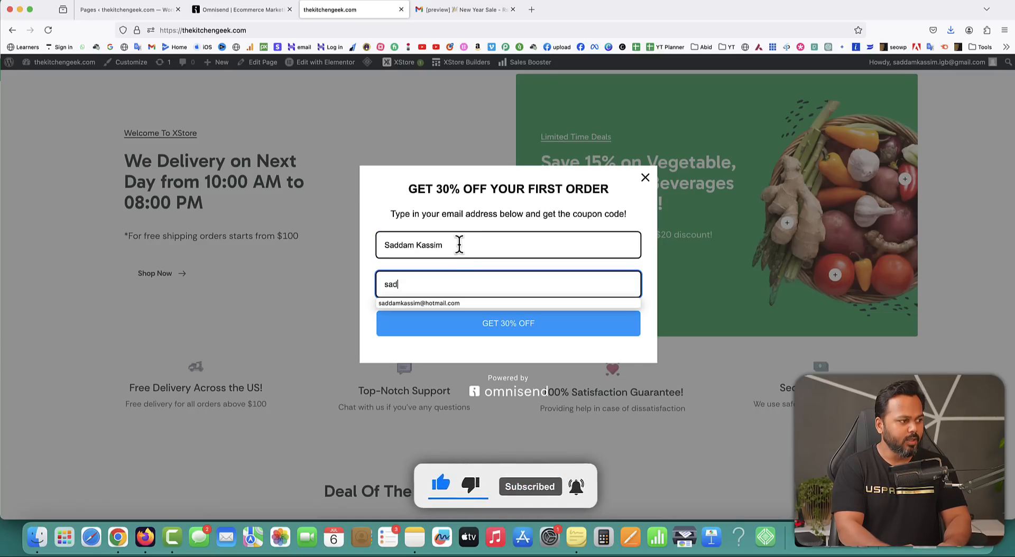
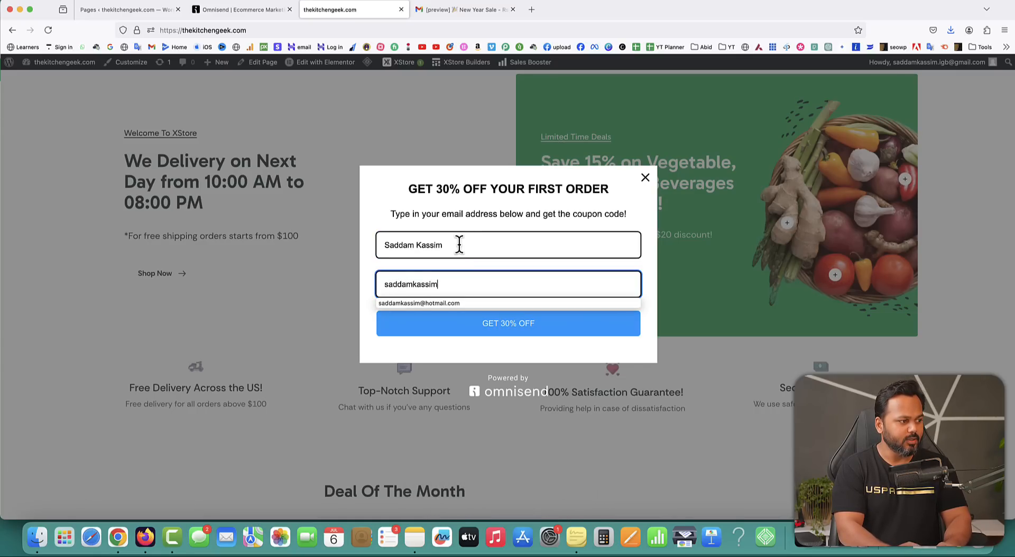
left_click(497, 303)
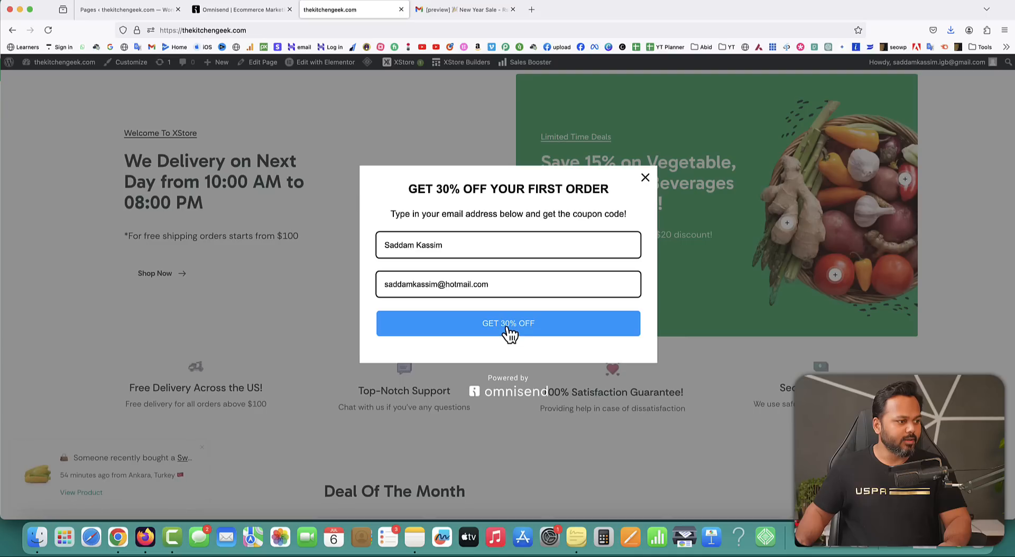
left_click(509, 331)
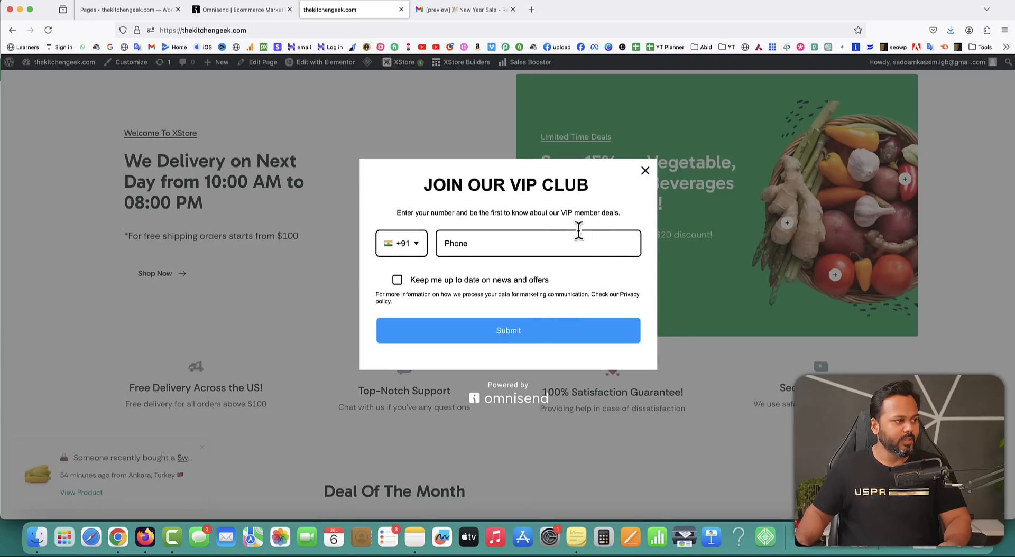
Submit a phone number with the news opt-in in the VIP Club popup, then close the thank-you message.
left_click_drag(441, 185, 590, 185)
left_click(495, 245)
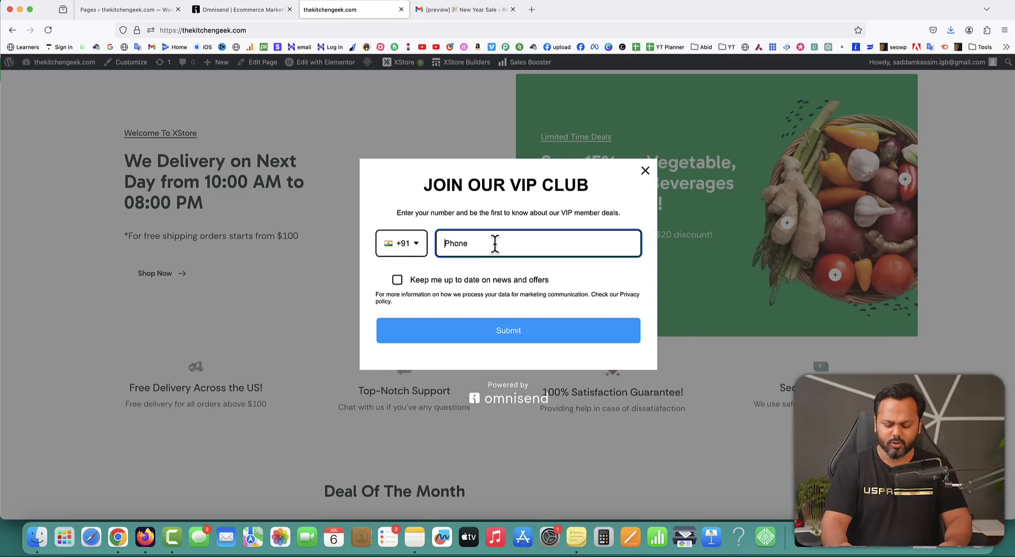
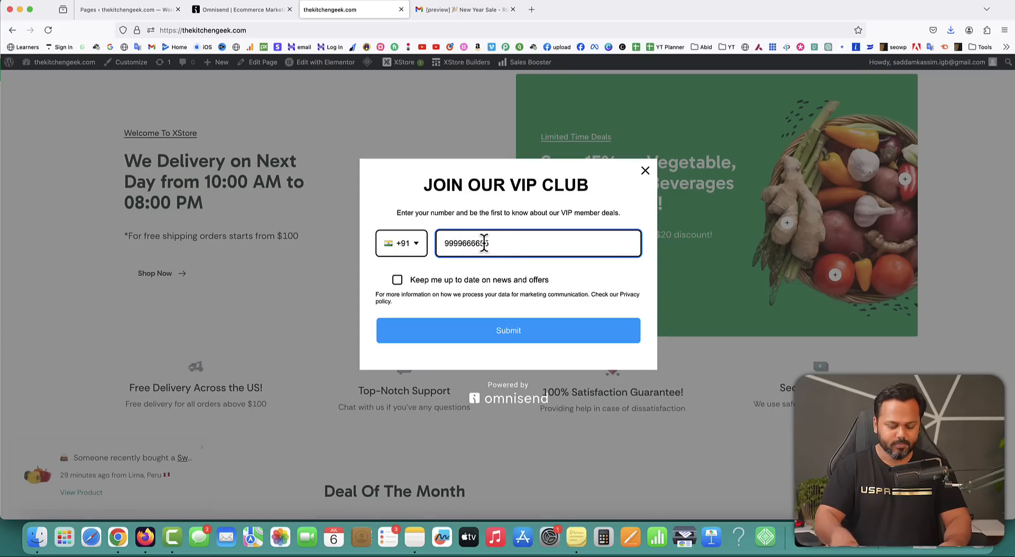
left_click(397, 280)
left_click(507, 334)
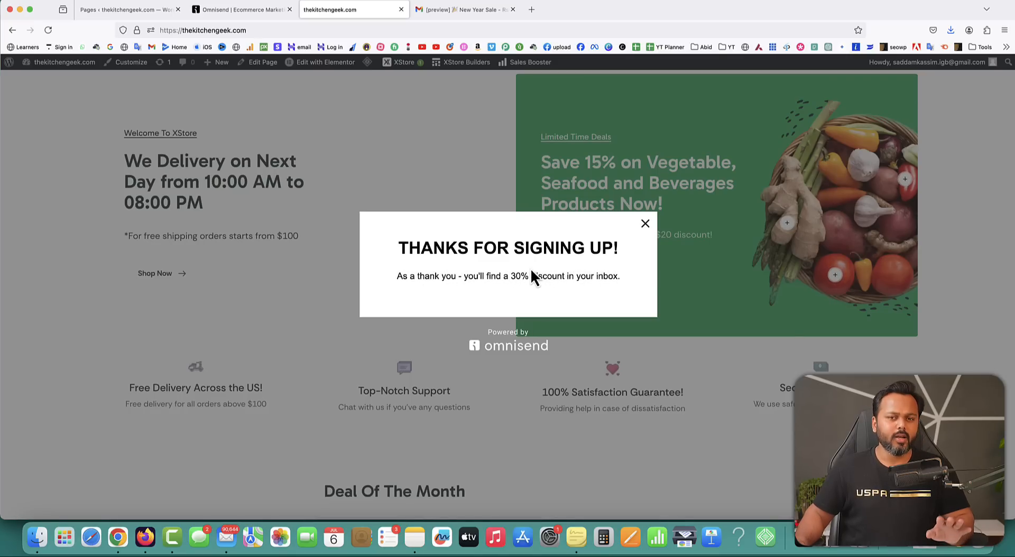
left_click(646, 223)
scroll(500, 189, "up", 3)
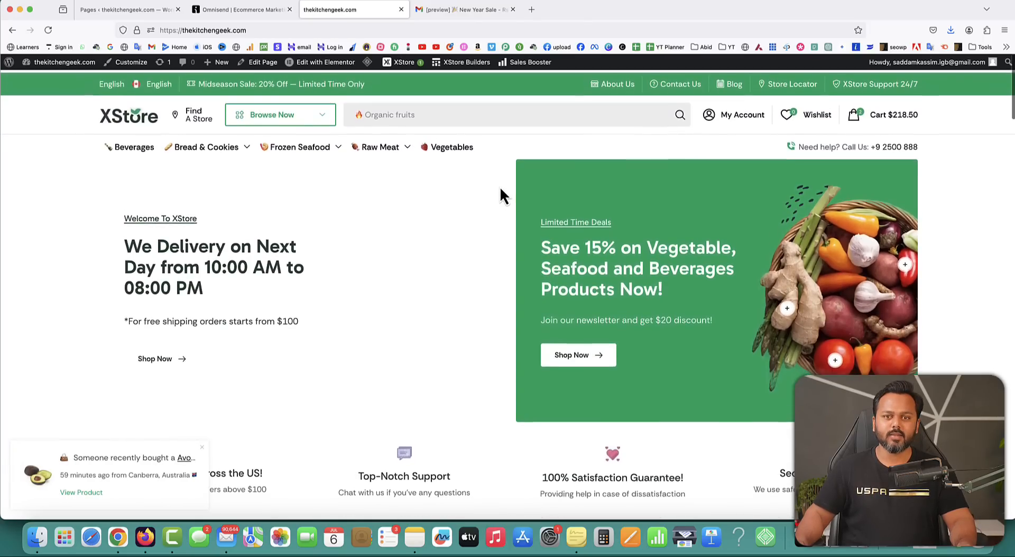